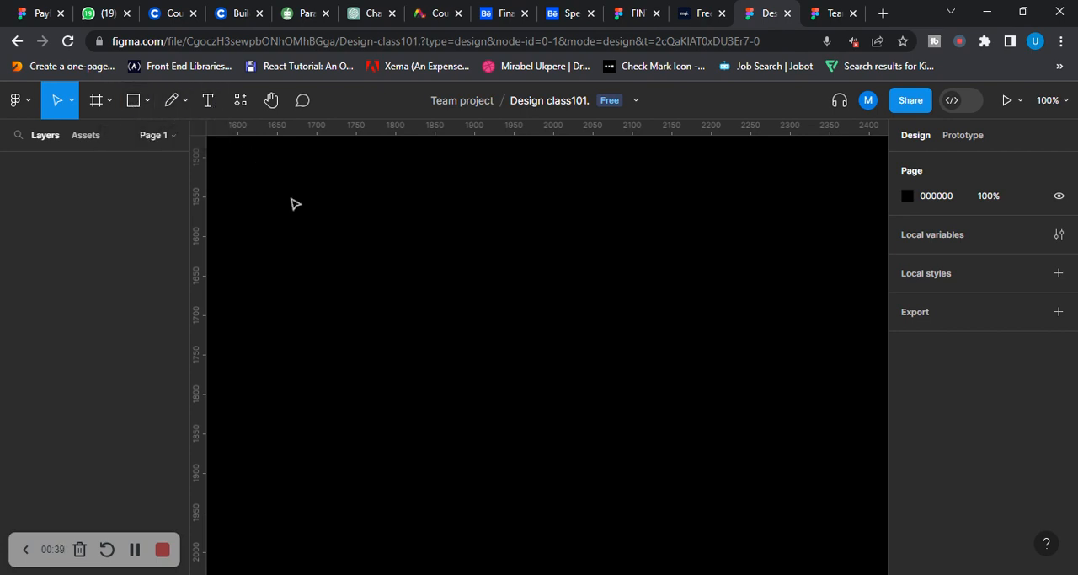
Draw a rectangle about 230 × 141 on the empty canvas and shift it slightly up and right
click(74, 107)
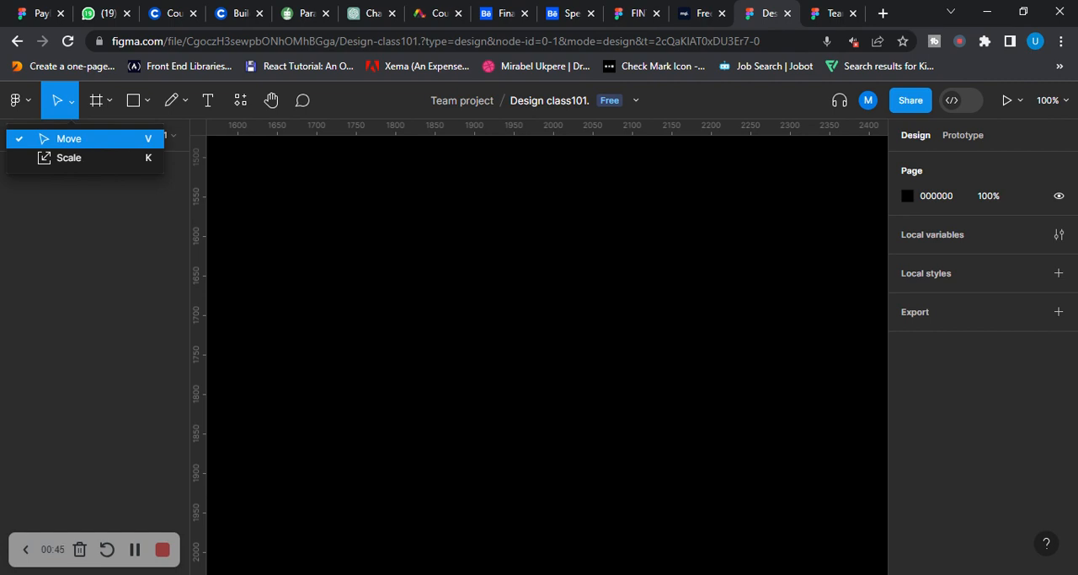
click(149, 104)
click(145, 142)
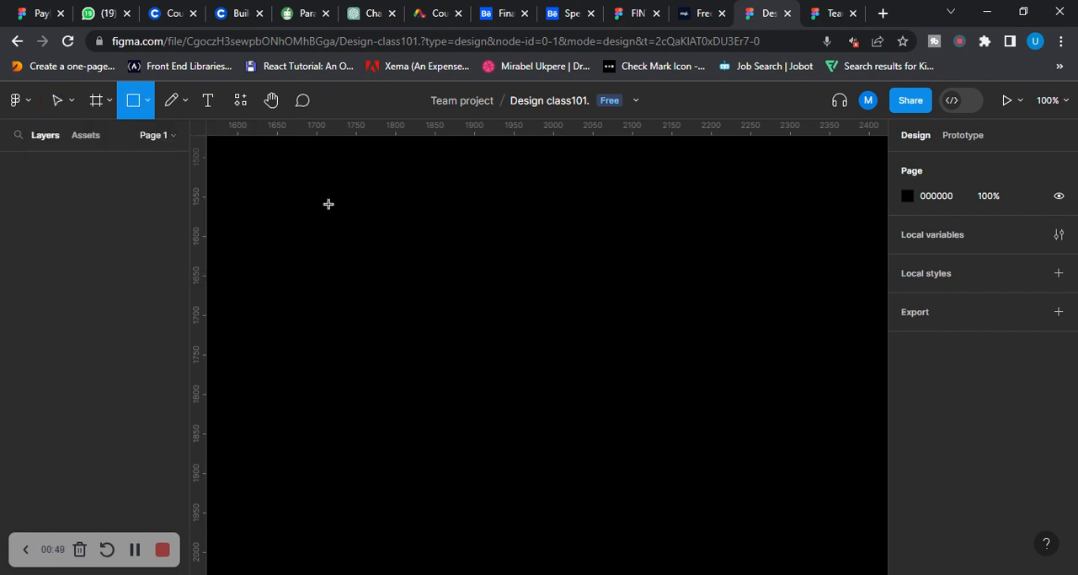
drag(291, 211, 474, 328)
mouse_move(387, 286)
mouse_down()
mouse_move(452, 287)
mouse_move(417, 264)
mouse_move(385, 286)
mouse_move(450, 304)
mouse_move(401, 261)
mouse_move(690, 210)
mouse_move(363, 270)
mouse_move(801, 385)
mouse_move(337, 305)
mouse_move(396, 268)
mouse_up()
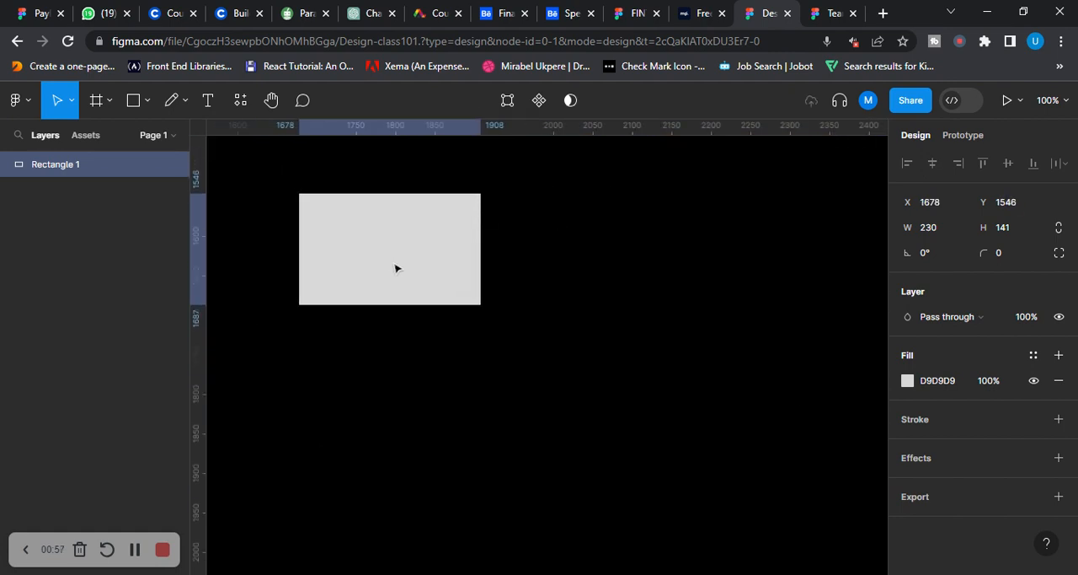
Switch to the Scale tool and move the rectangle down and right to about X 1770, Y 1583
click(73, 102)
click(85, 164)
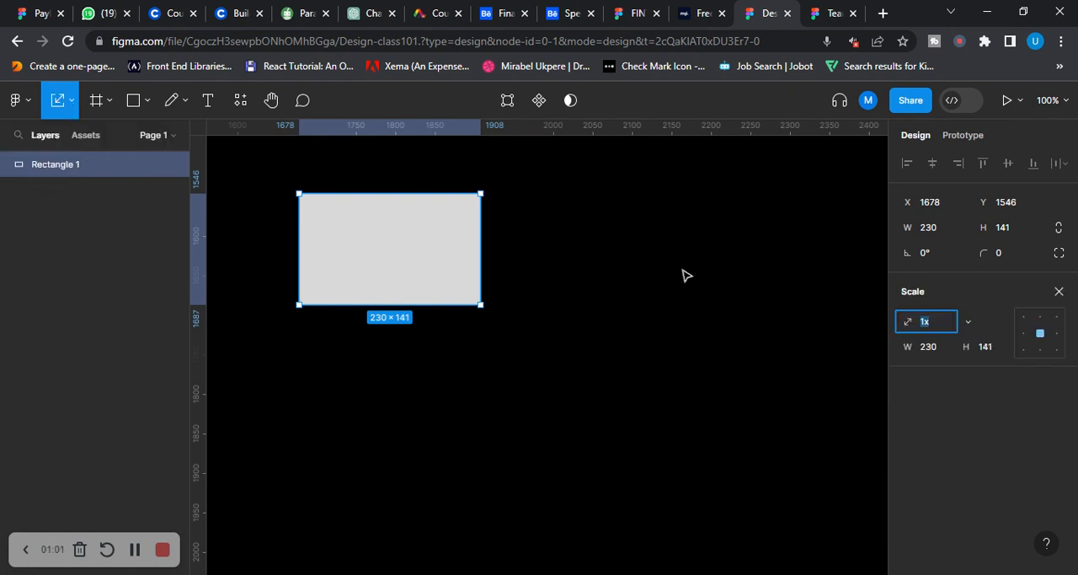
click(492, 263)
drag(428, 262, 500, 291)
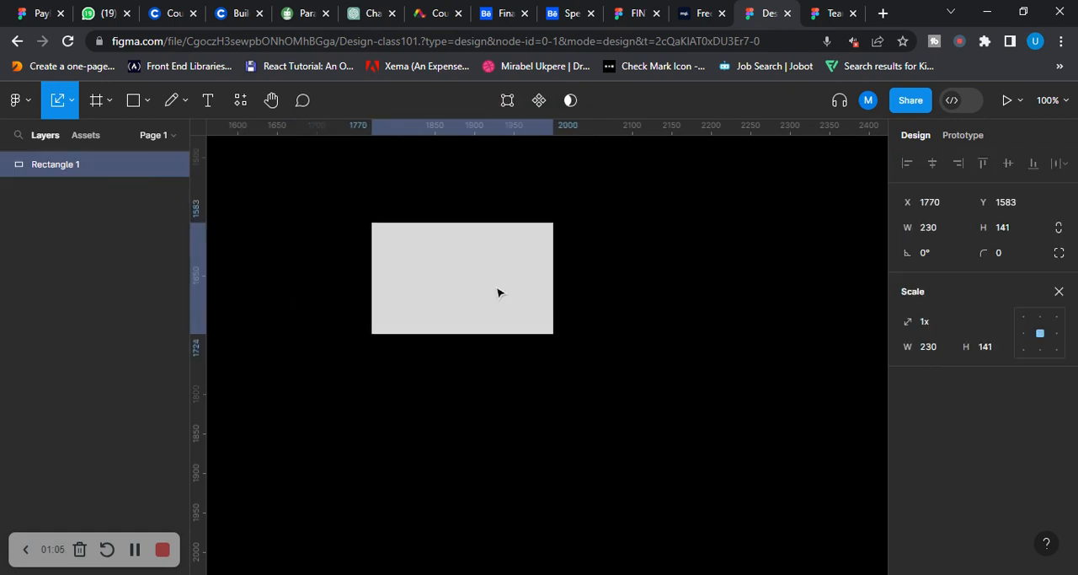
Add an iPhone 14 preset frame and move it to about X 2024, Y 1338, right of the rectangle
click(112, 102)
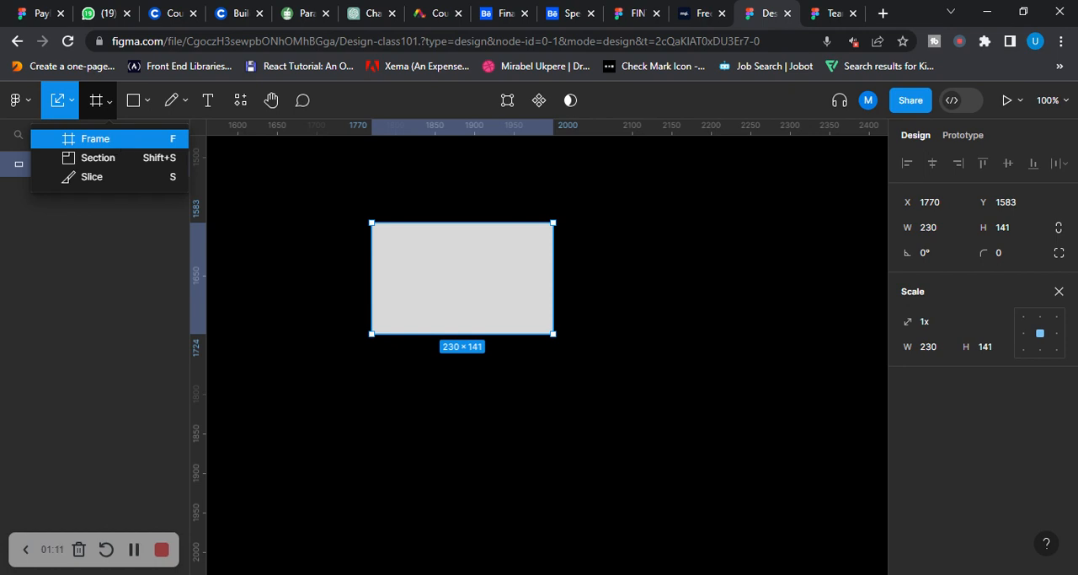
click(133, 143)
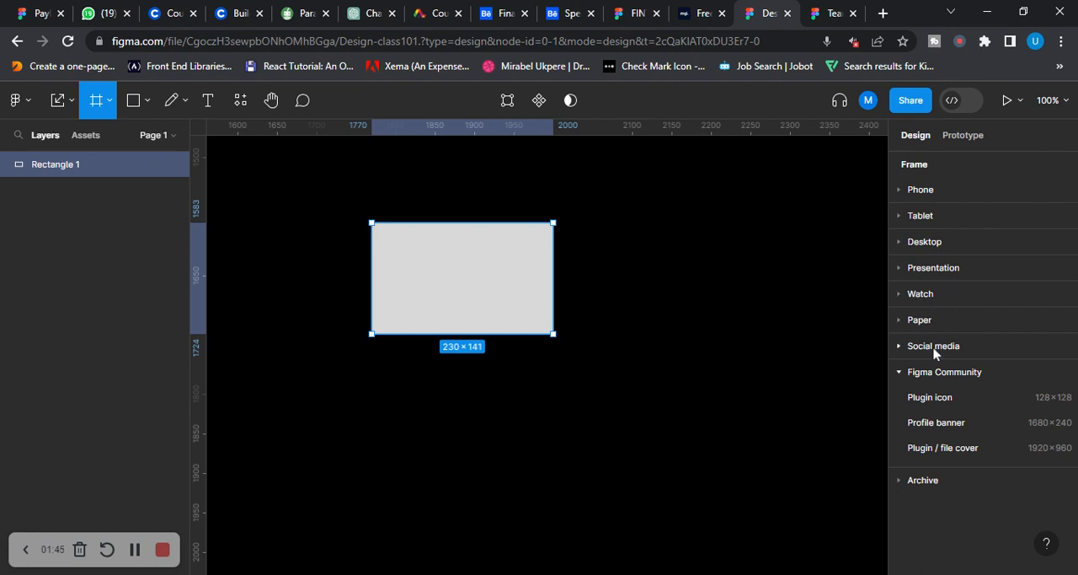
click(937, 193)
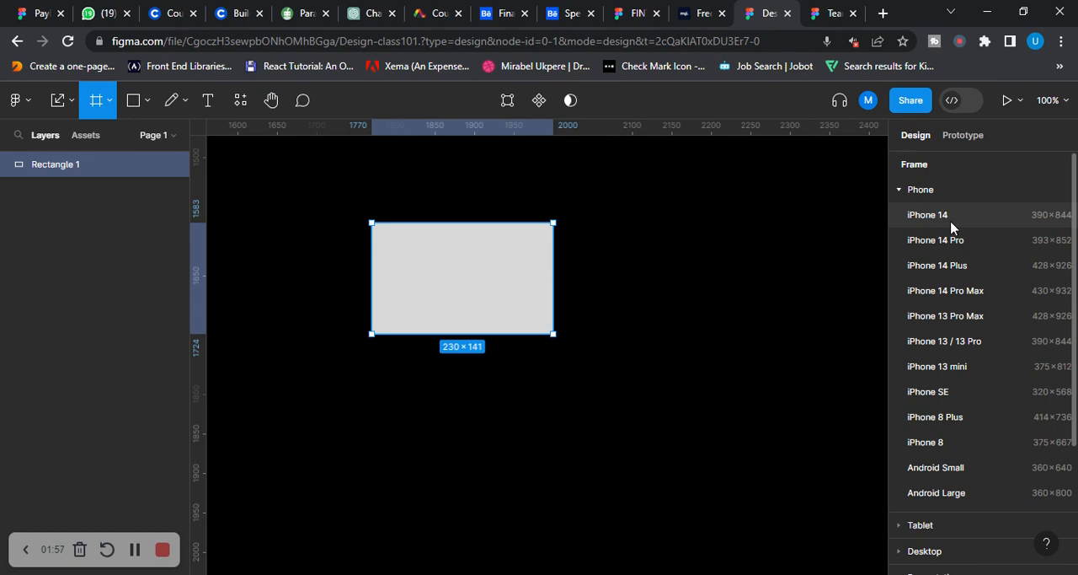
click(927, 216)
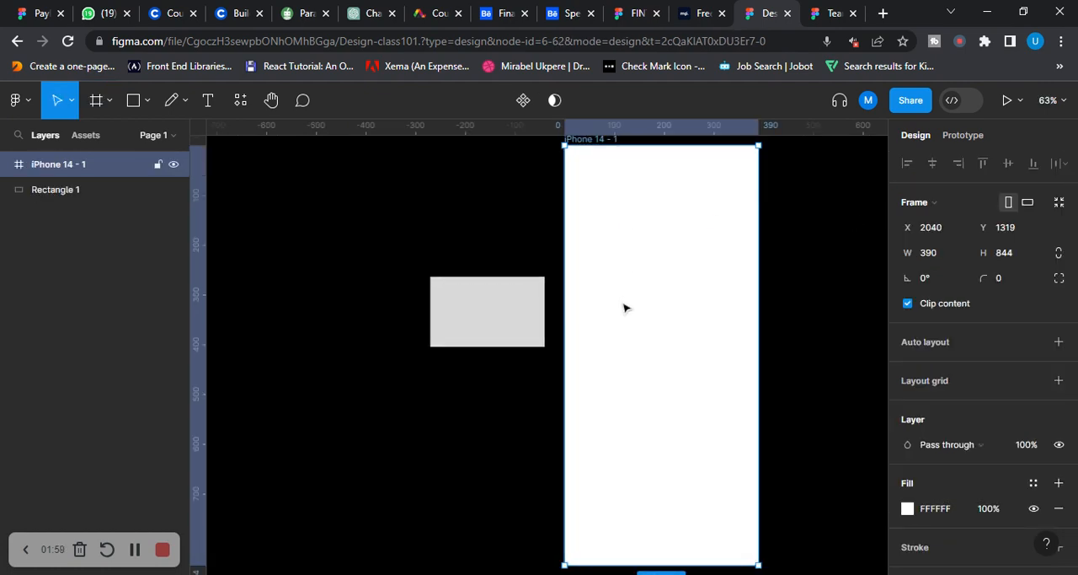
mouse_move(624, 308)
mouse_down()
mouse_move(556, 325)
mouse_move(631, 340)
mouse_move(634, 322)
mouse_up()
scroll(720, 261, down, 1)
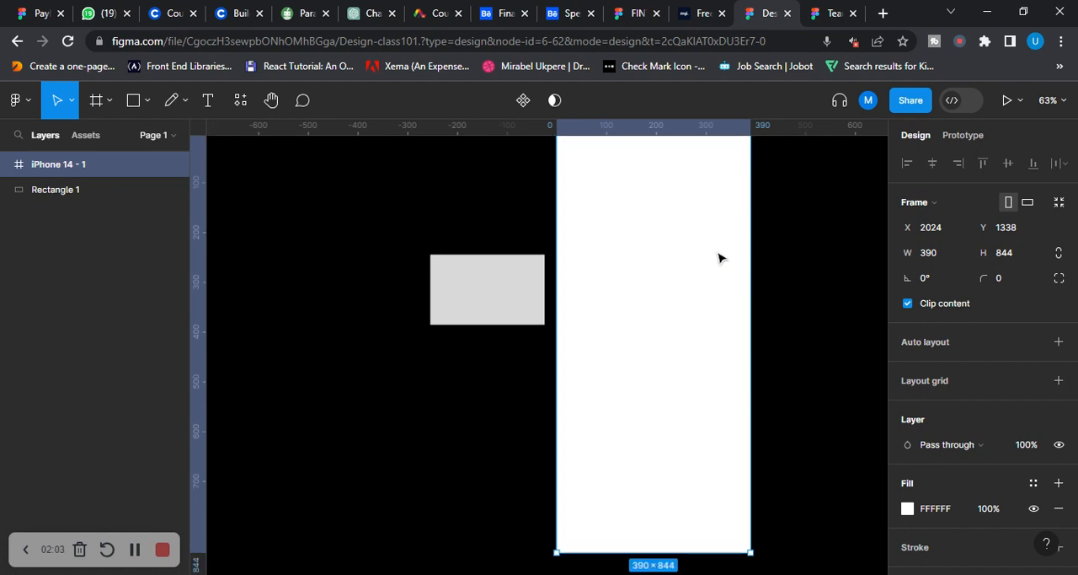
Add a 1080 × 1080 Instagram post frame from the social media presets
click(110, 101)
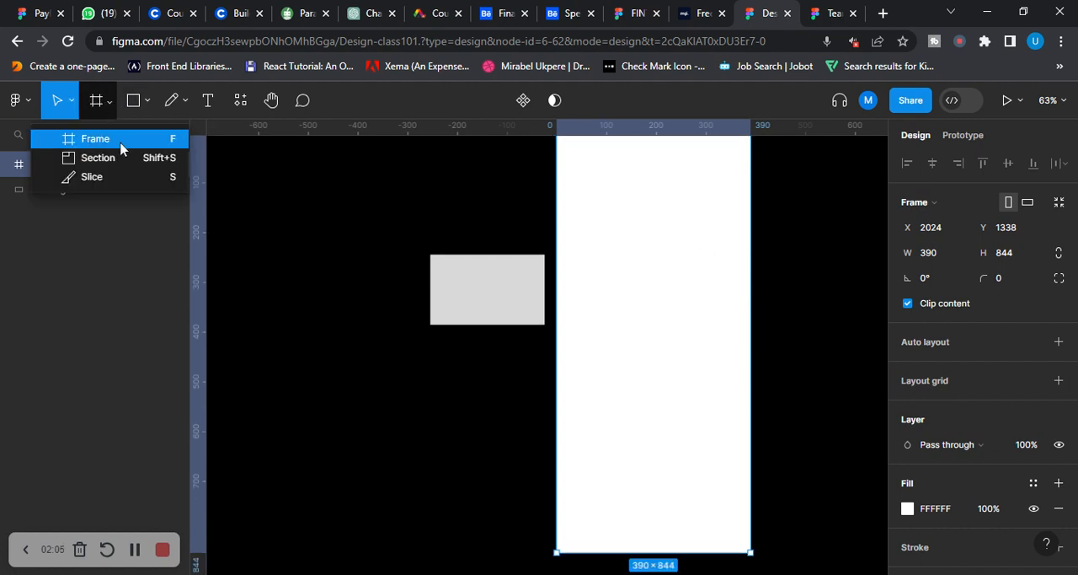
click(121, 149)
scroll(969, 307, down, 1)
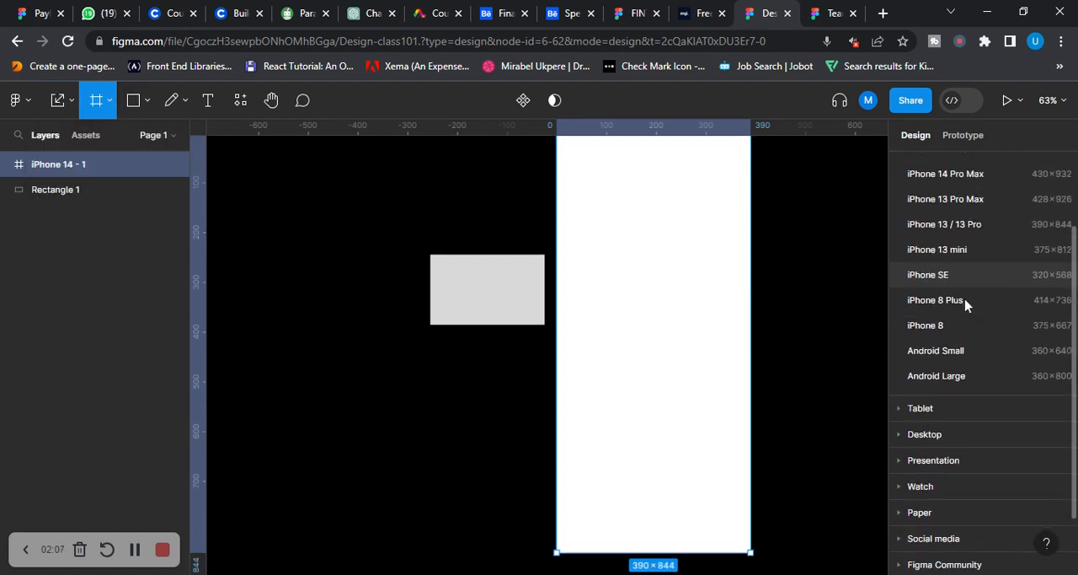
scroll(967, 305, down, 2)
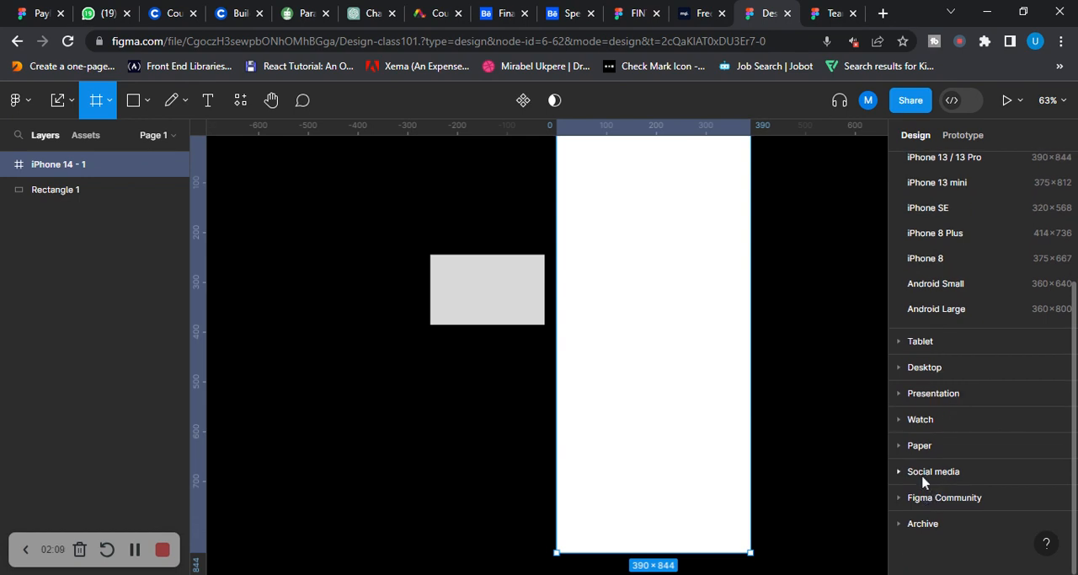
click(926, 474)
scroll(969, 438, down, 2)
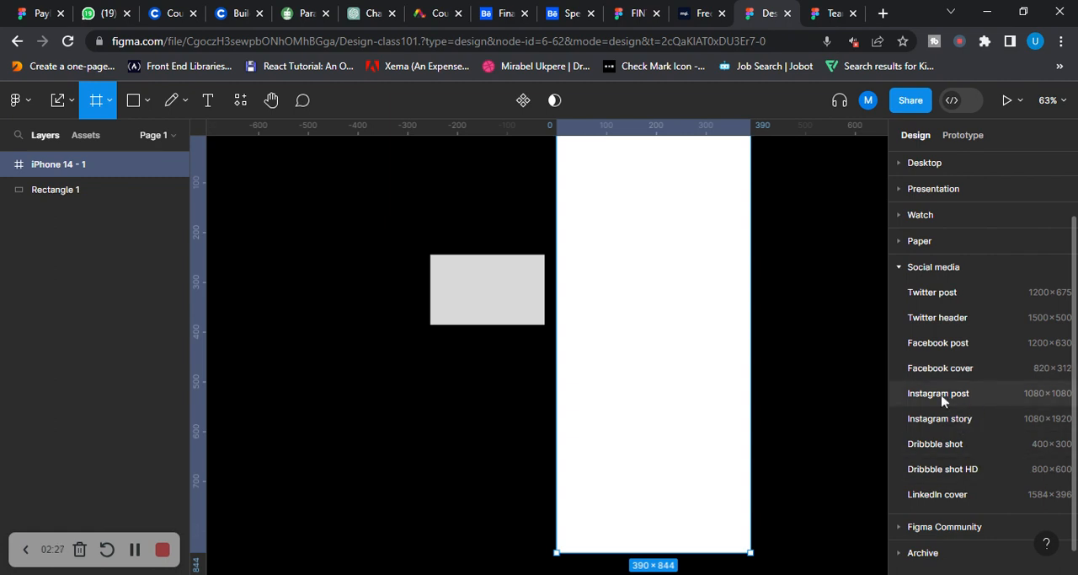
click(974, 396)
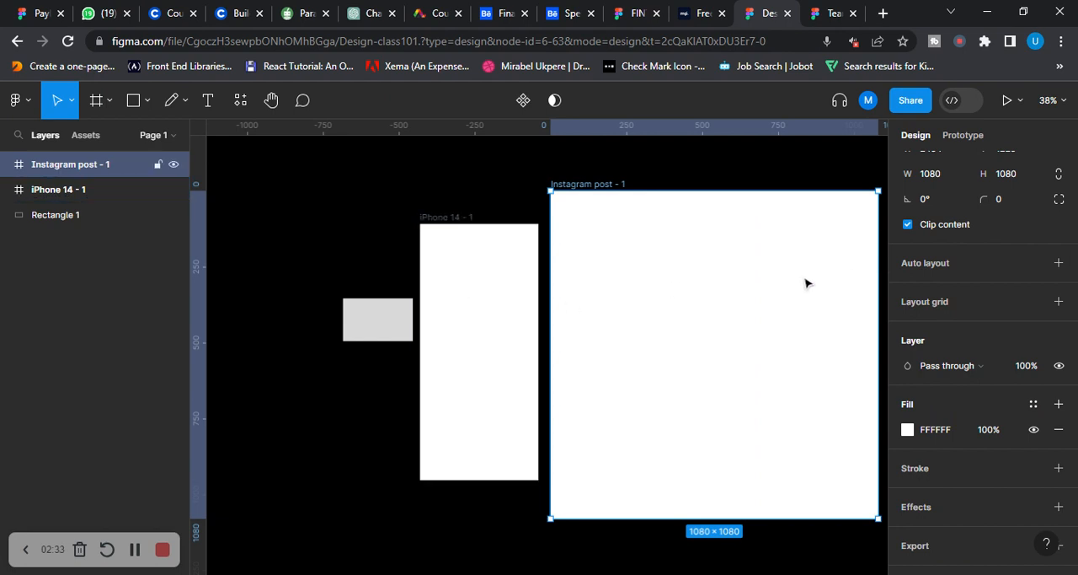
Change the grey rectangle's fill to magenta, D12B85
click(109, 103)
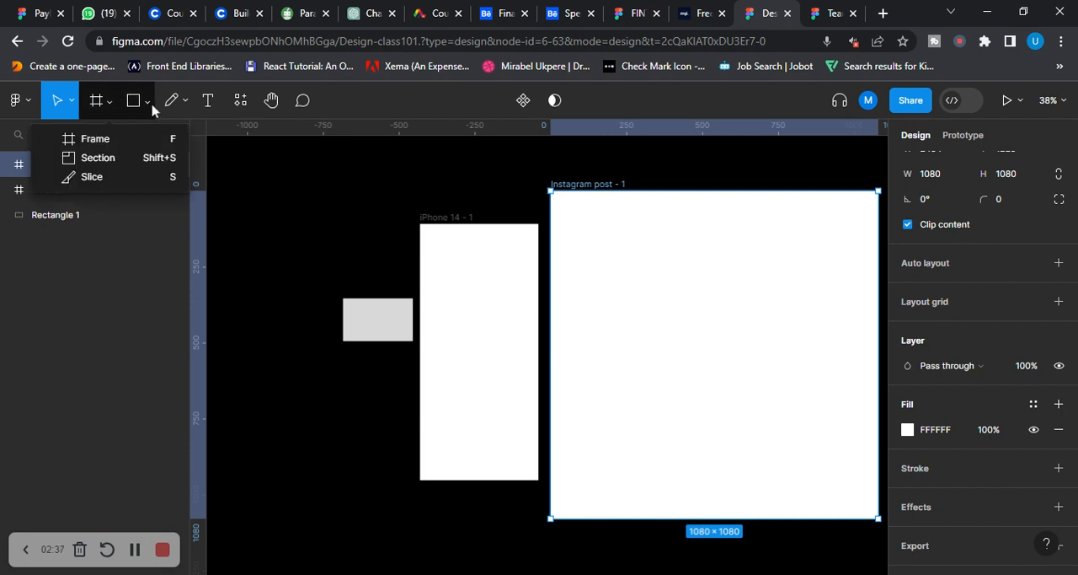
click(149, 103)
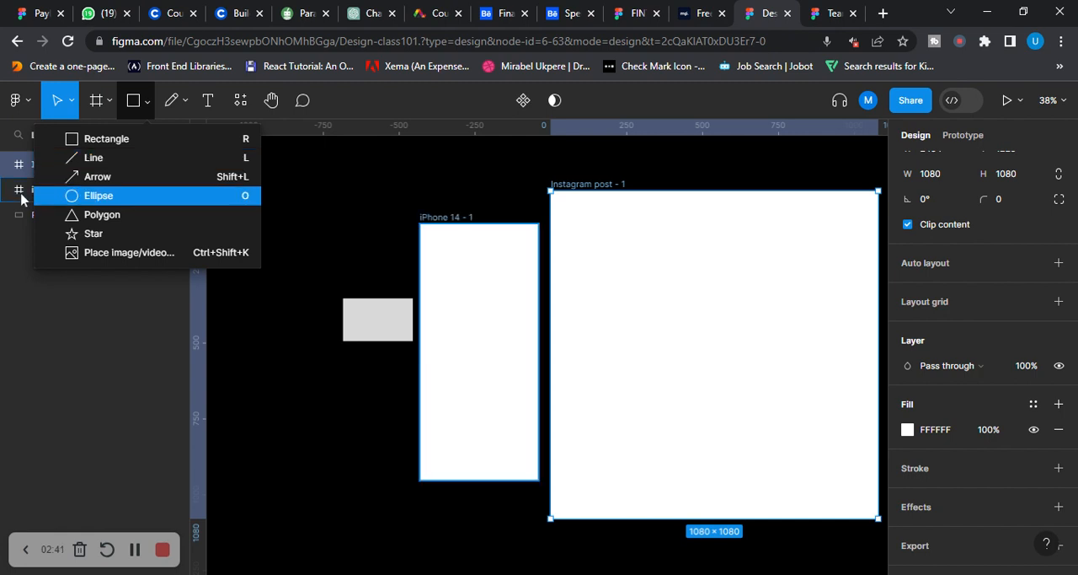
click(388, 327)
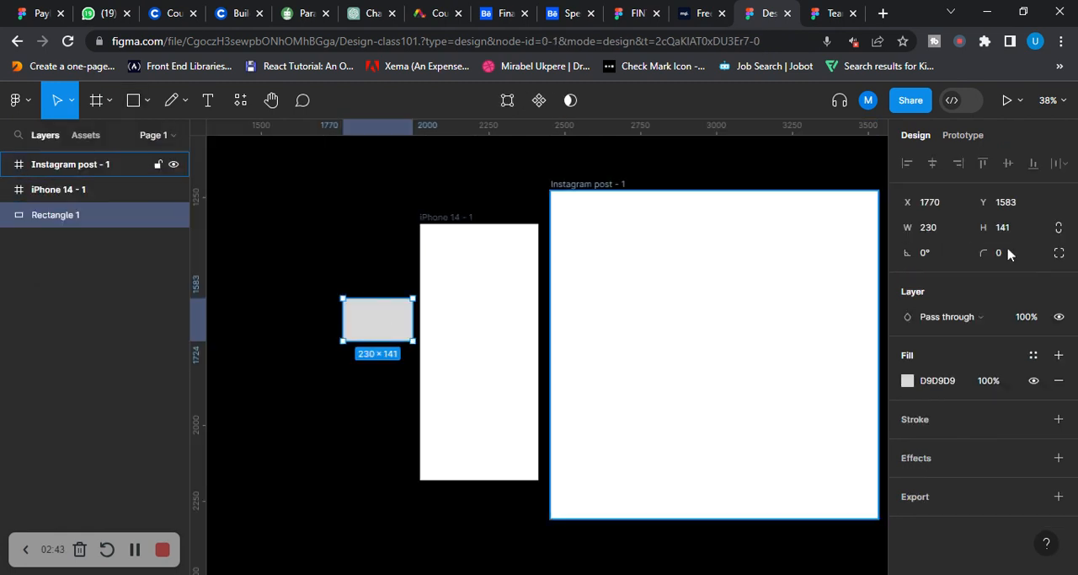
click(908, 381)
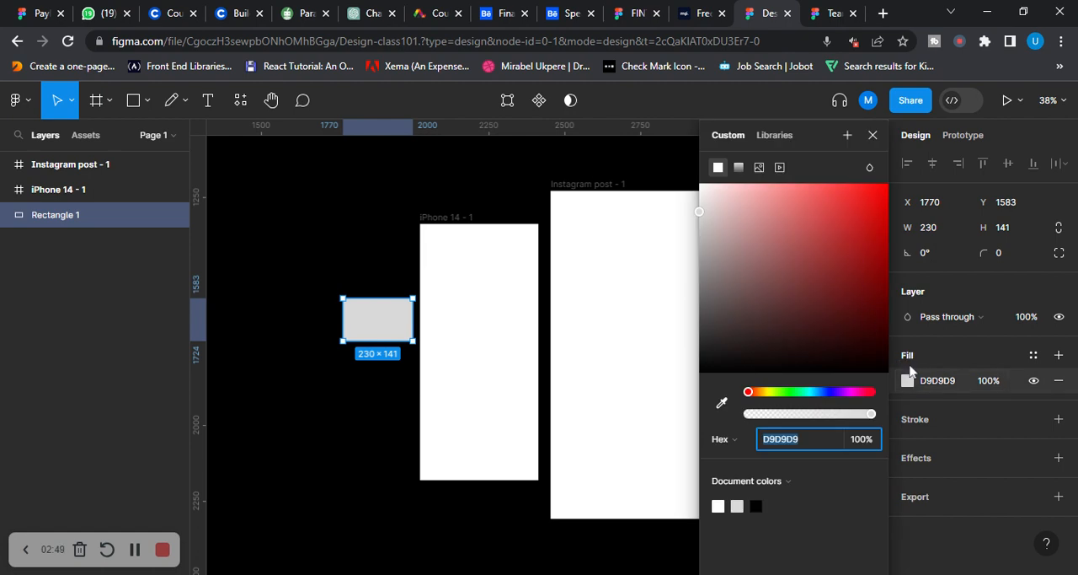
click(850, 217)
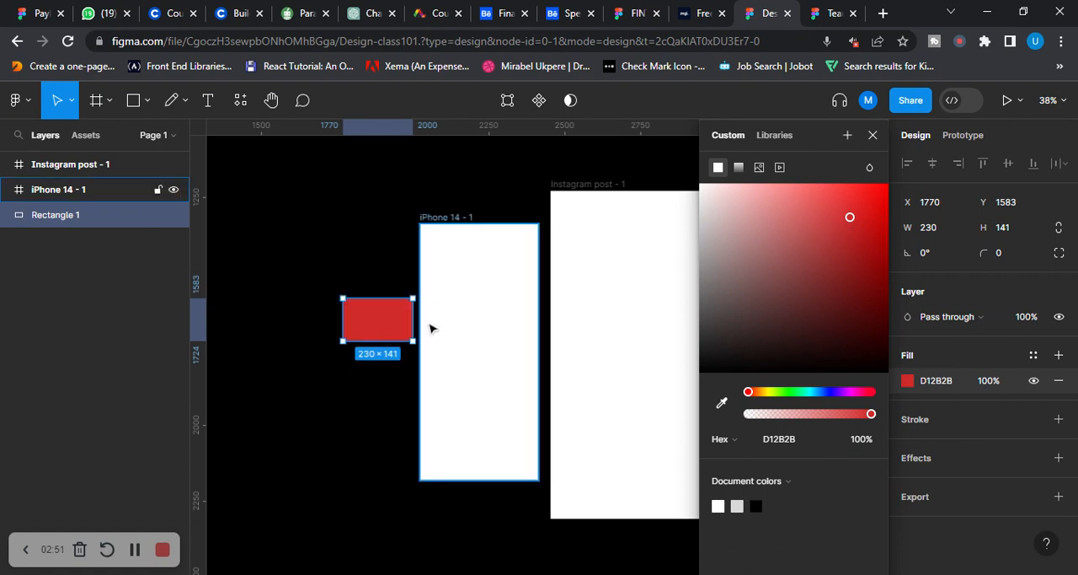
drag(750, 392, 860, 391)
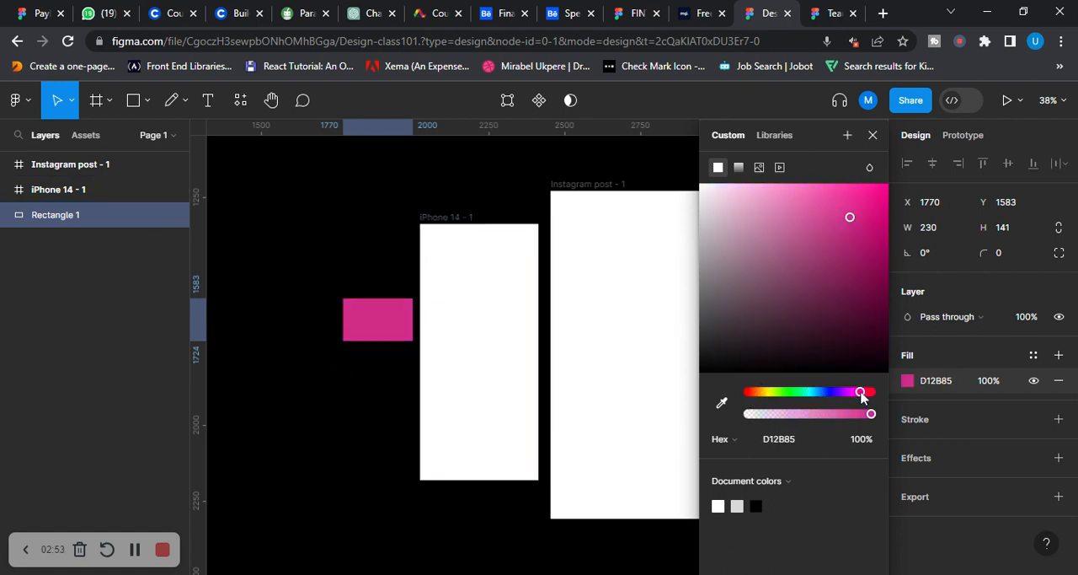
Draw a horizontal line about 460 long above the magenta rectangle and set its stroke weight to 38
click(148, 101)
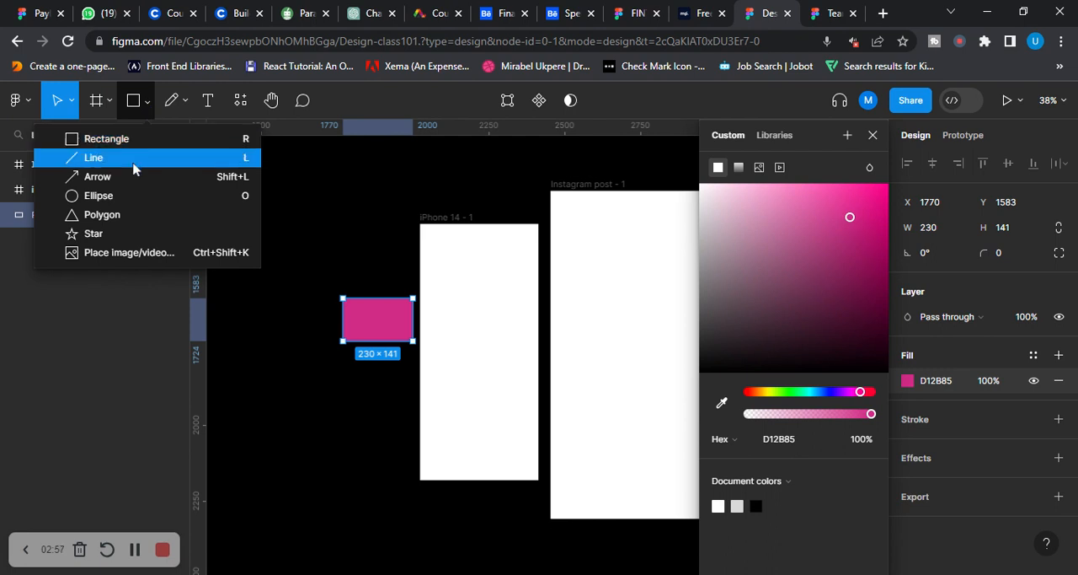
click(133, 160)
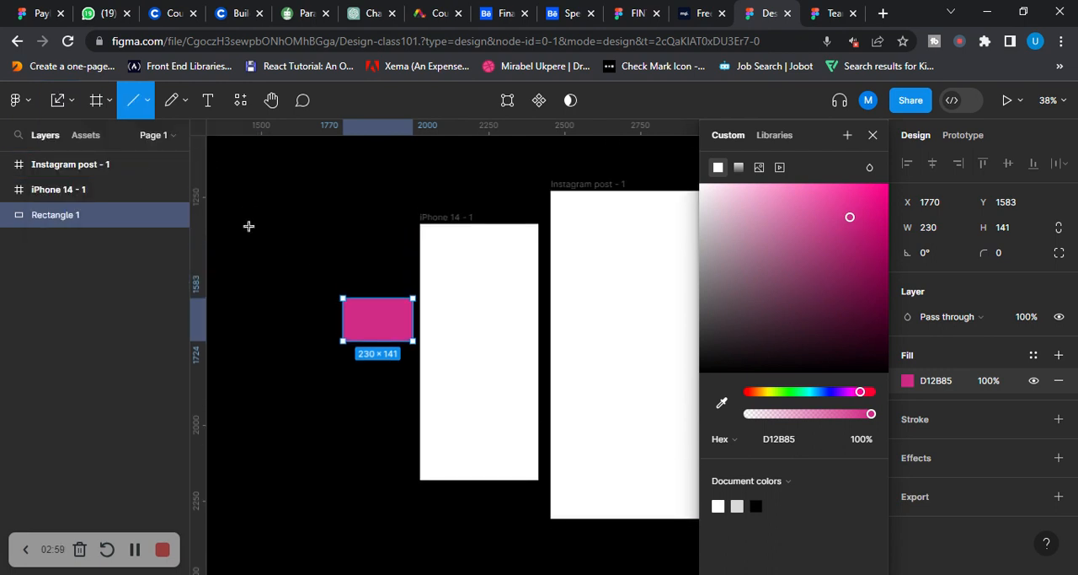
drag(249, 226, 389, 233)
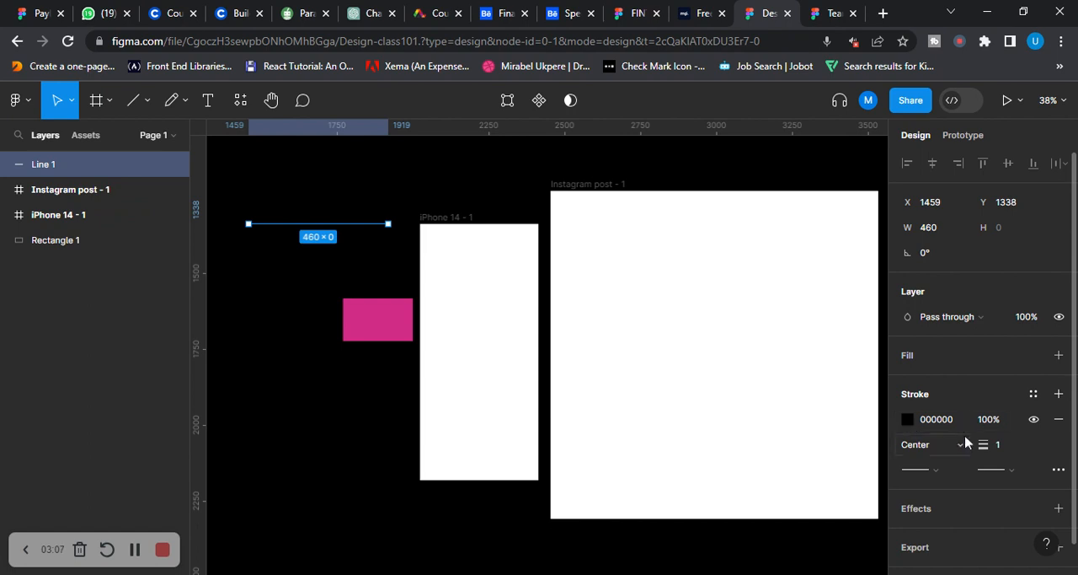
click(1010, 449)
text(20)
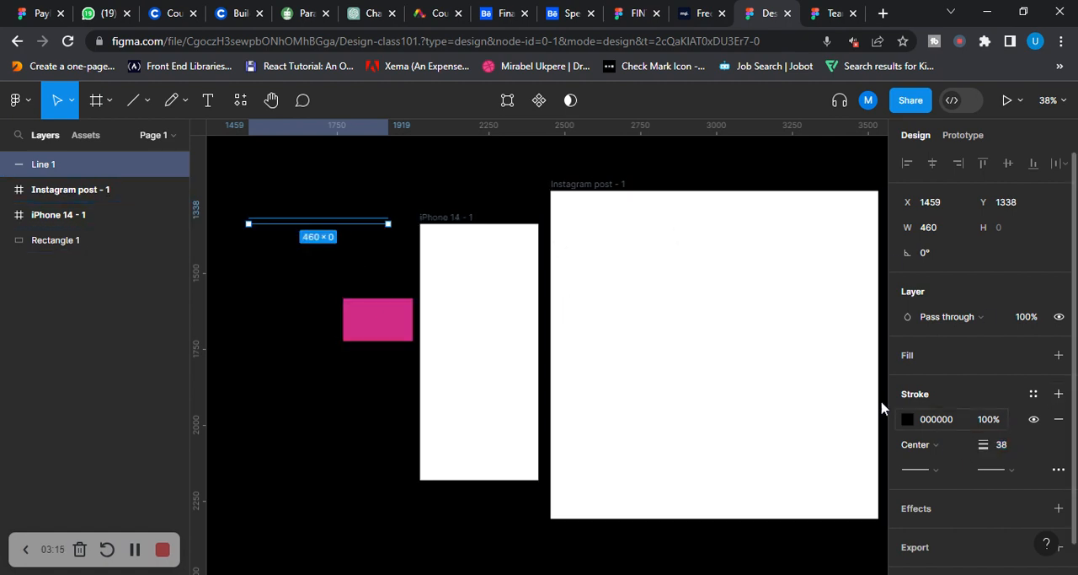
Change the thick line's stroke colour to green, 0E8E2A, and leave the line selected
click(907, 421)
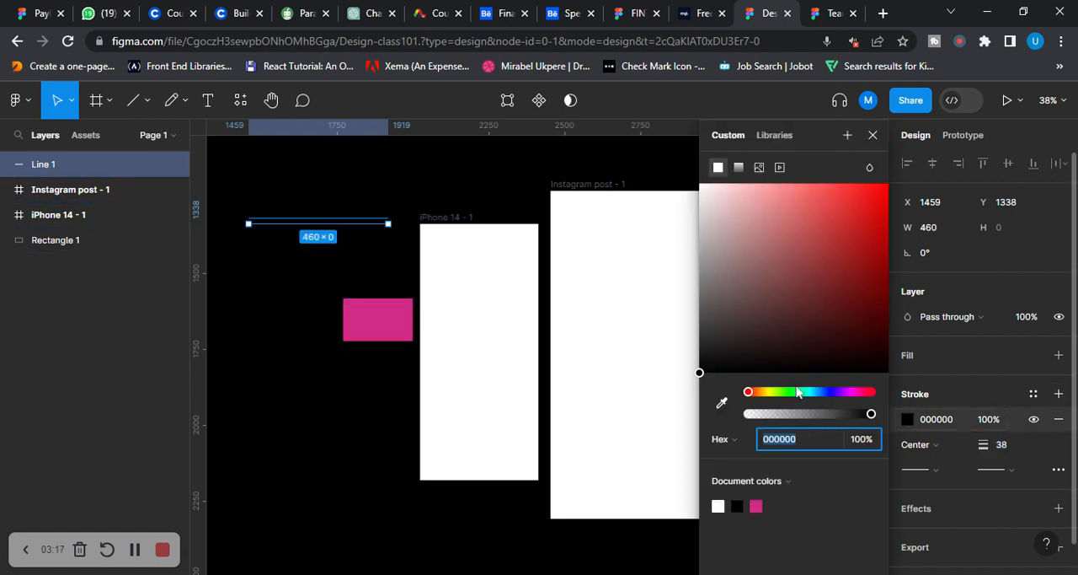
click(750, 393)
click(796, 393)
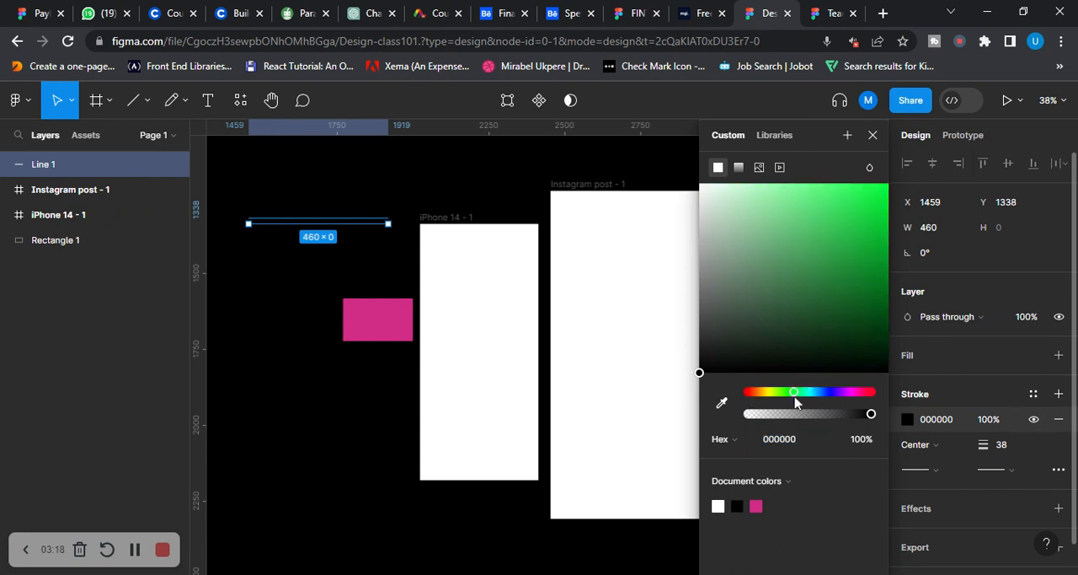
click(871, 268)
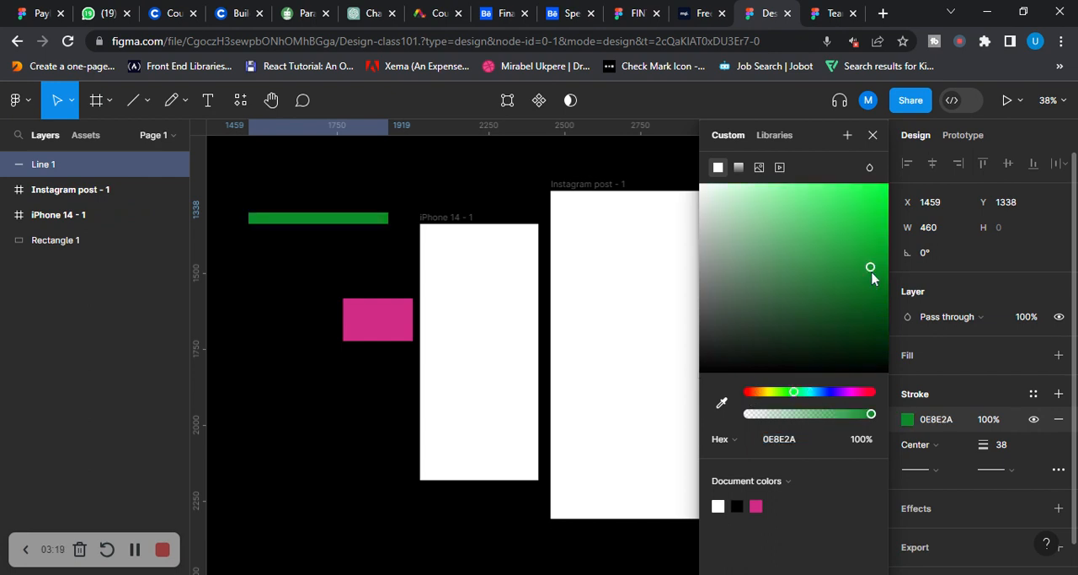
click(373, 205)
click(322, 221)
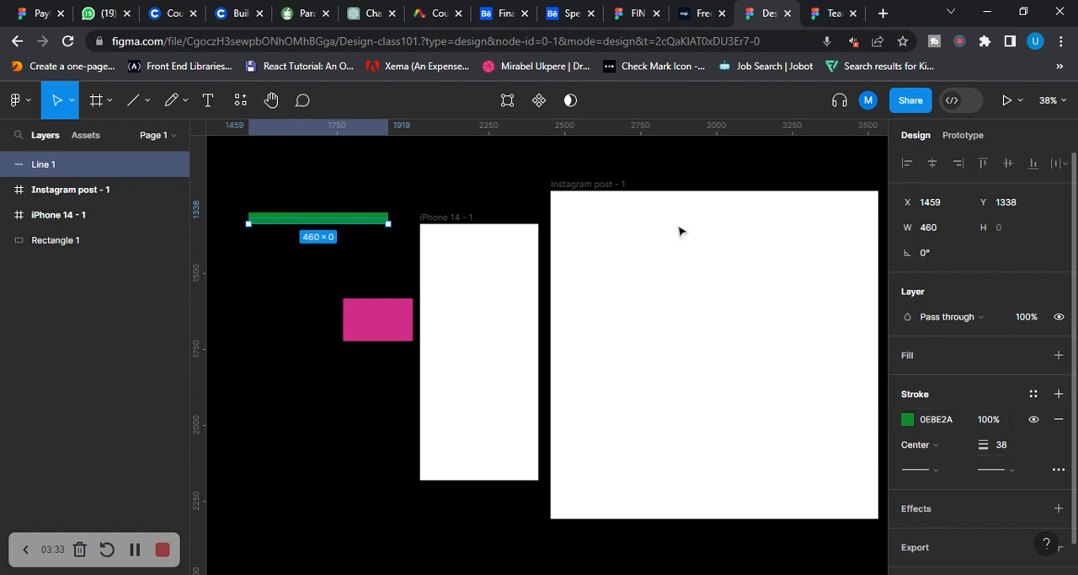
Draw a horizontal arrow about 512 long below the magenta rectangle, pointing right
click(149, 101)
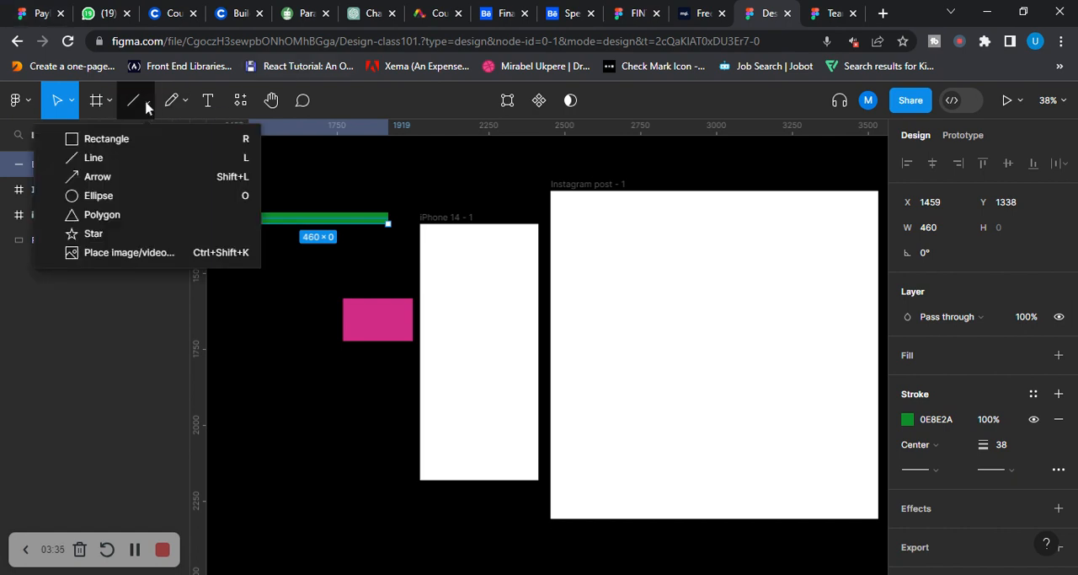
click(135, 177)
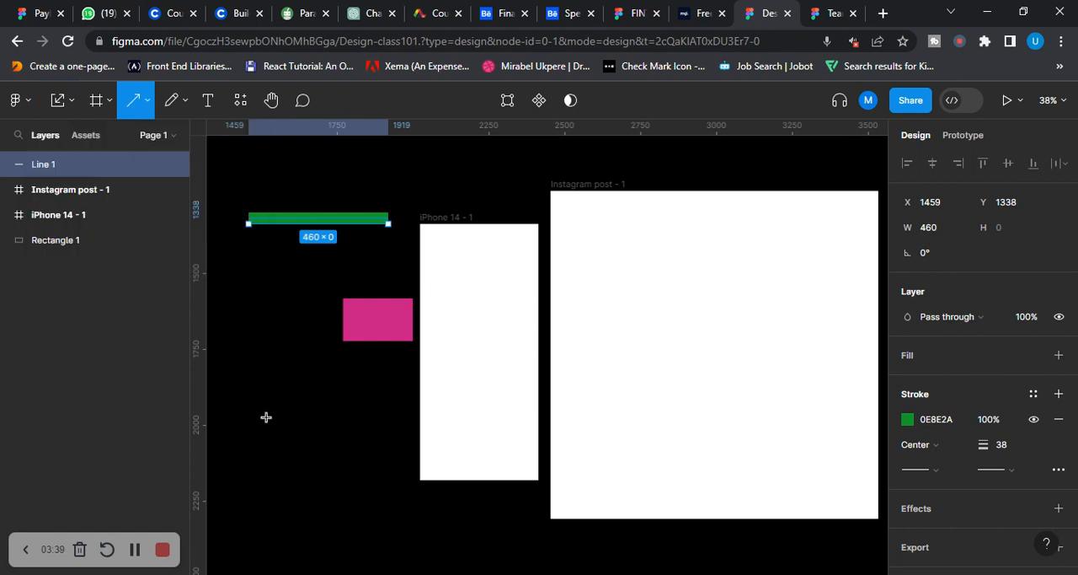
drag(239, 408, 394, 408)
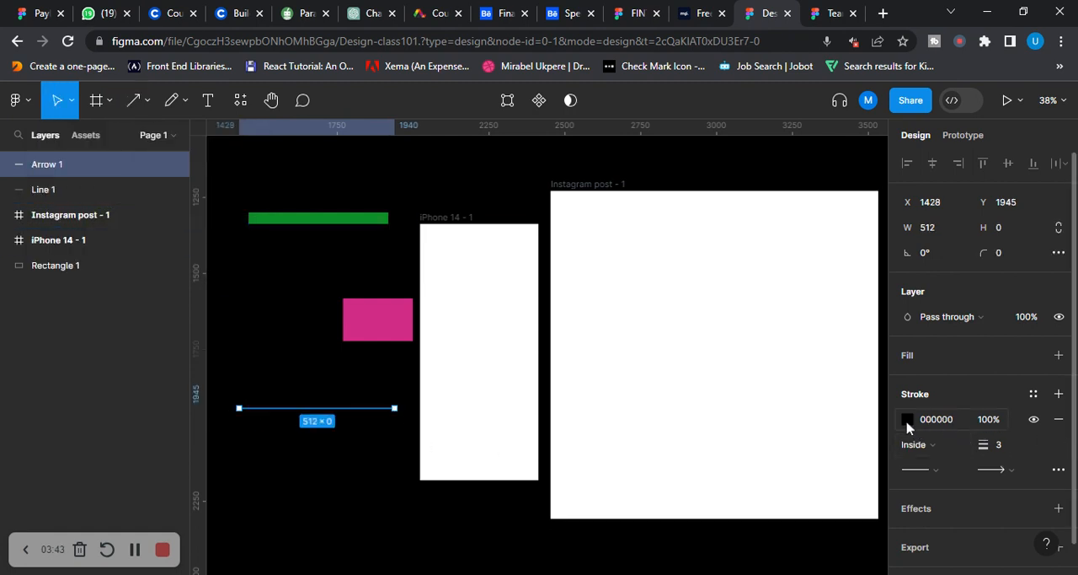
Change the arrow's stroke colour to bright yellow, FFE600
click(907, 418)
drag(859, 252, 873, 239)
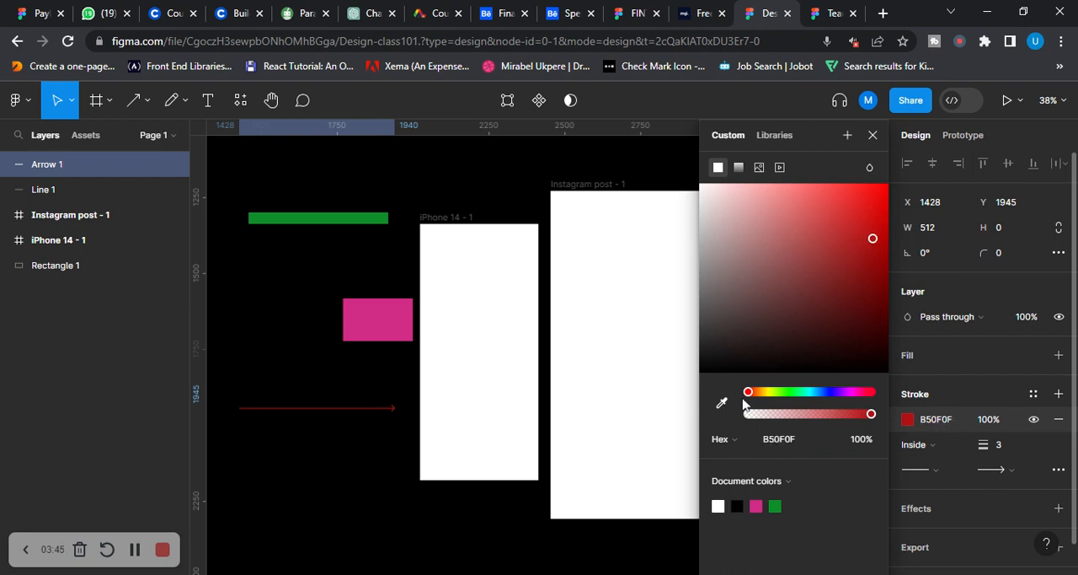
drag(750, 394, 765, 391)
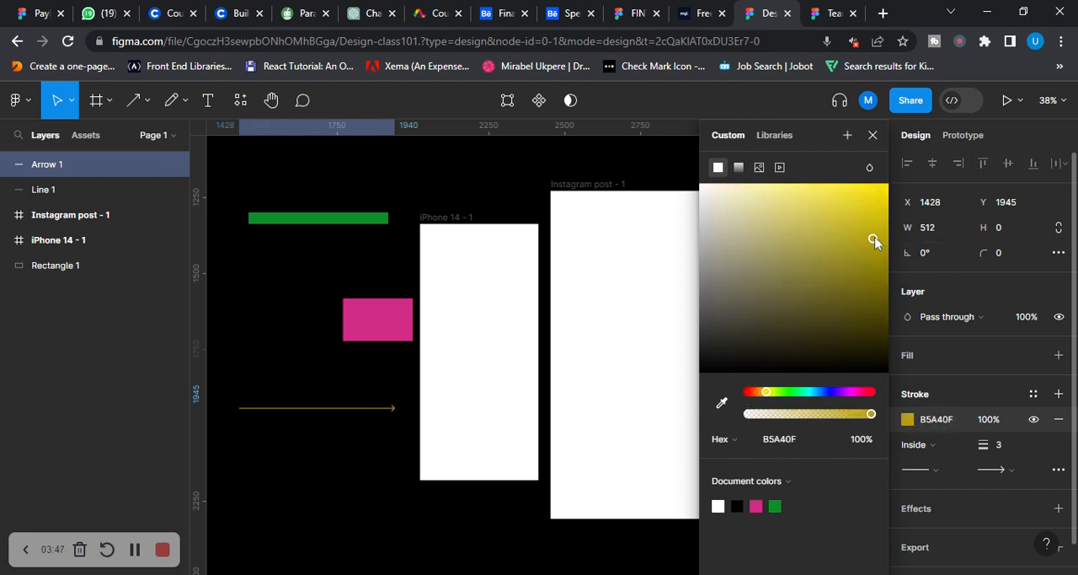
drag(880, 242, 896, 179)
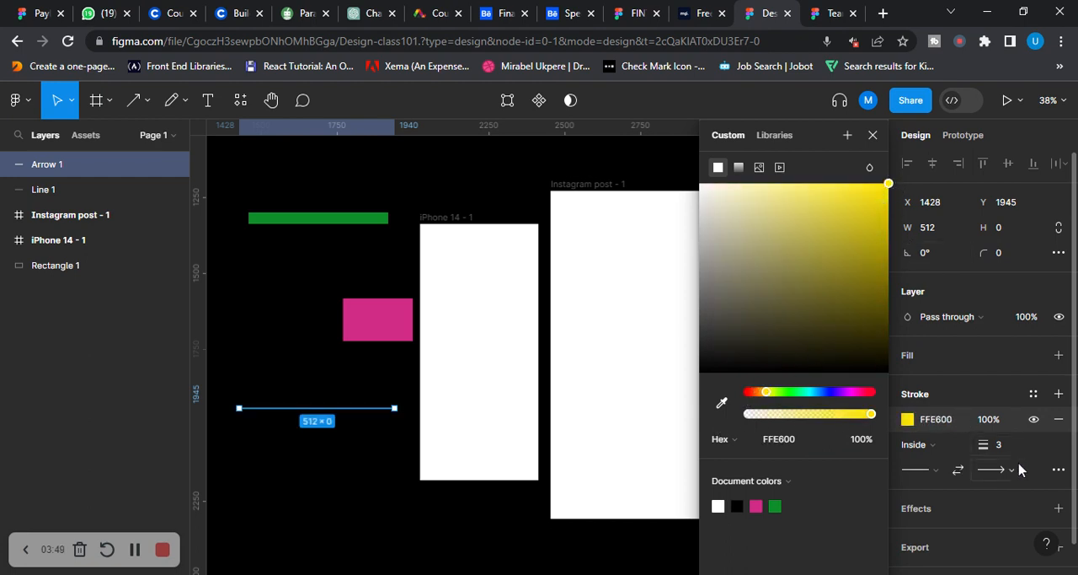
Set the yellow arrow's stroke weight to 18
click(984, 444)
key(Up)
key(Up)
key(Up)
key(Up)
key(Up)
key(Up)
key(Up)
key(Up)
key(Up)
key(Up)
key(Up)
key(Up)
key(Up)
key(Up)
key(Up)
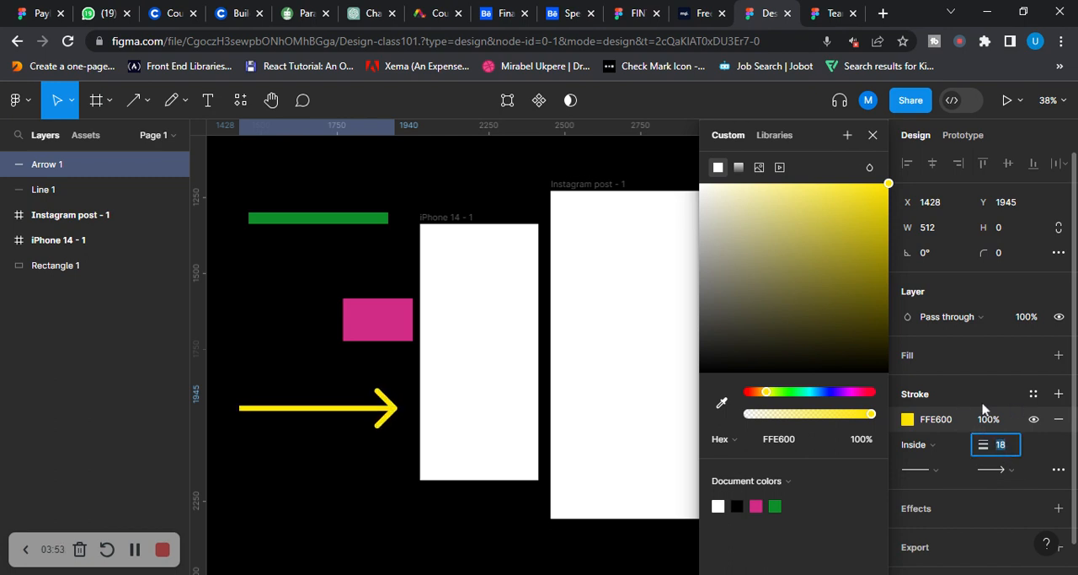
Review the end point and start point style options available for the yellow arrow's stroke
scroll(1003, 405, down, 1)
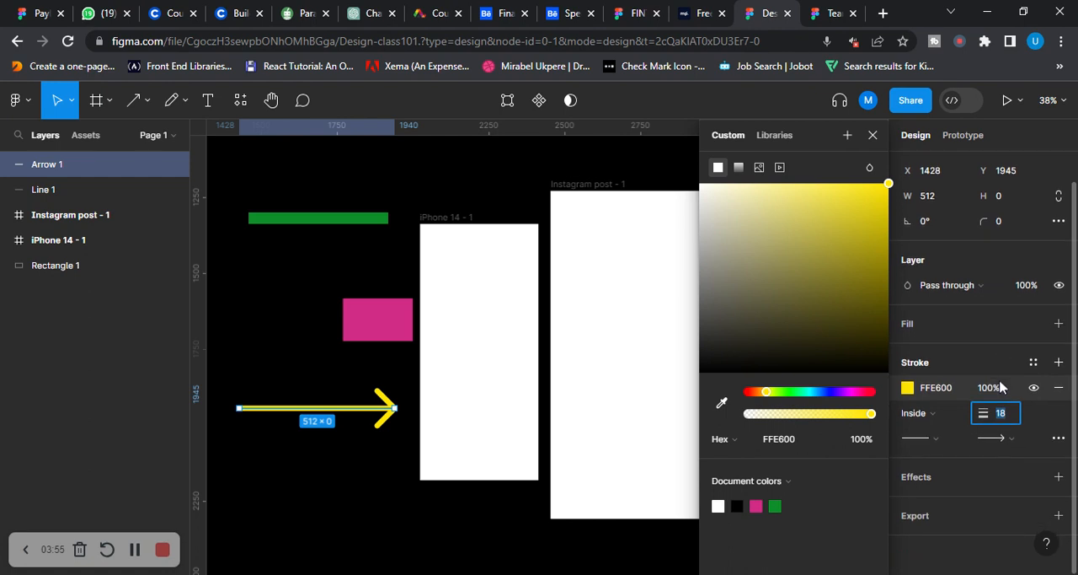
click(1011, 438)
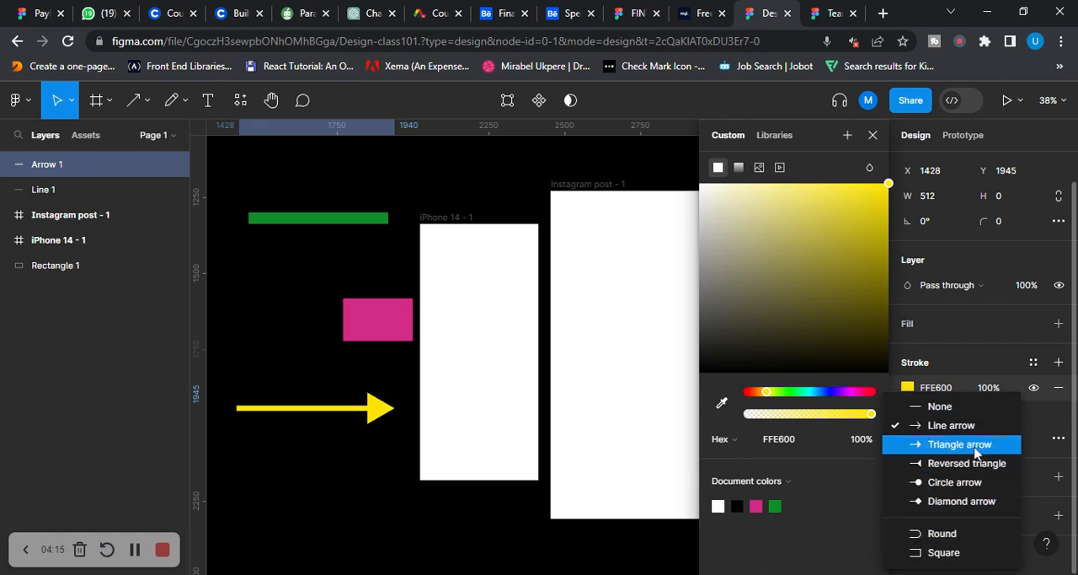
click(308, 415)
click(927, 438)
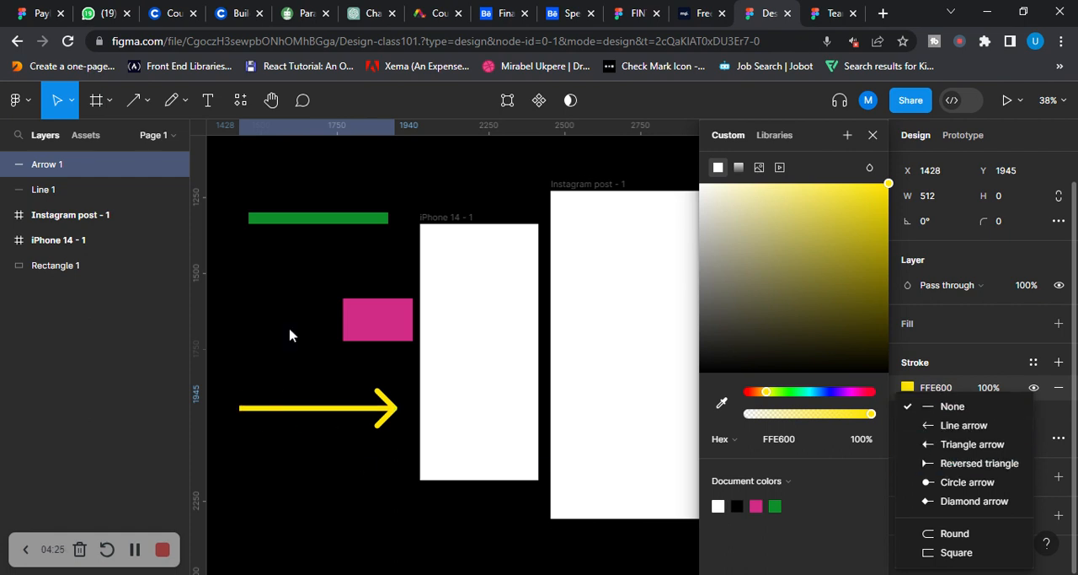
key(Escape)
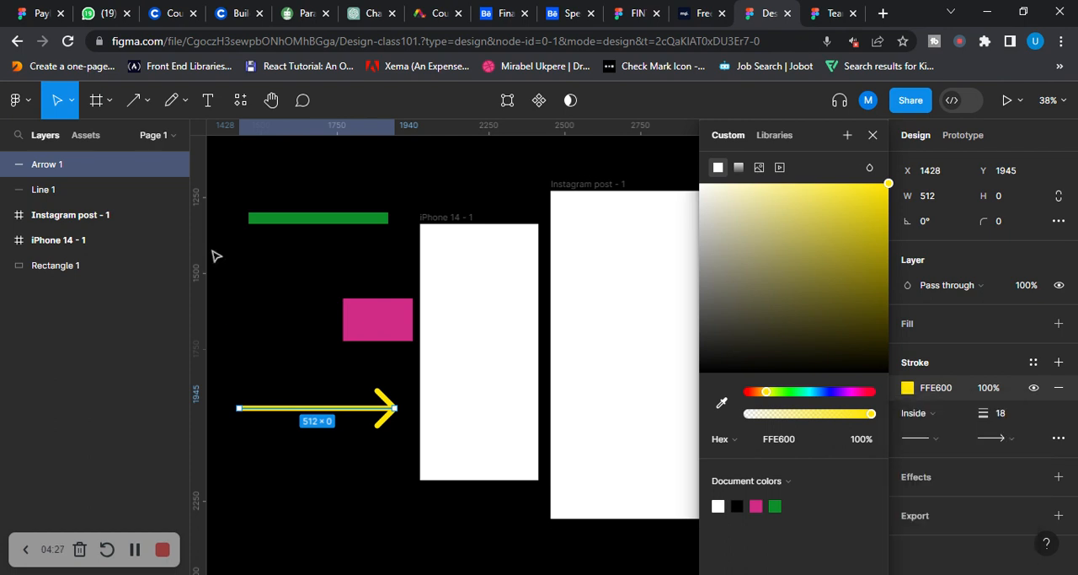
Draw a circle about 252 × 252 below the yellow arrow and fill it with blue, 1245C9
click(148, 102)
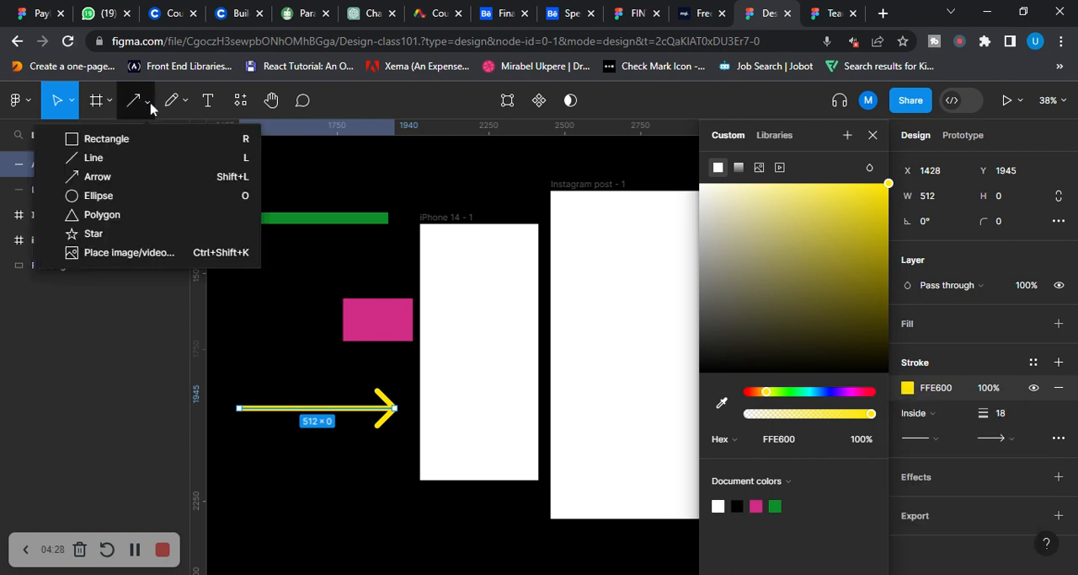
click(126, 196)
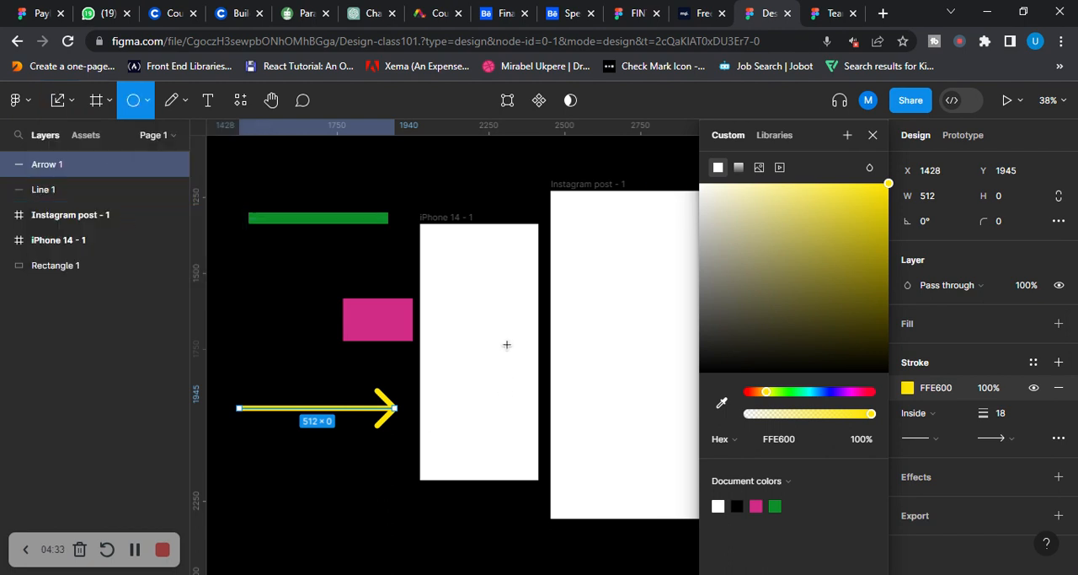
scroll(282, 303, down, 4)
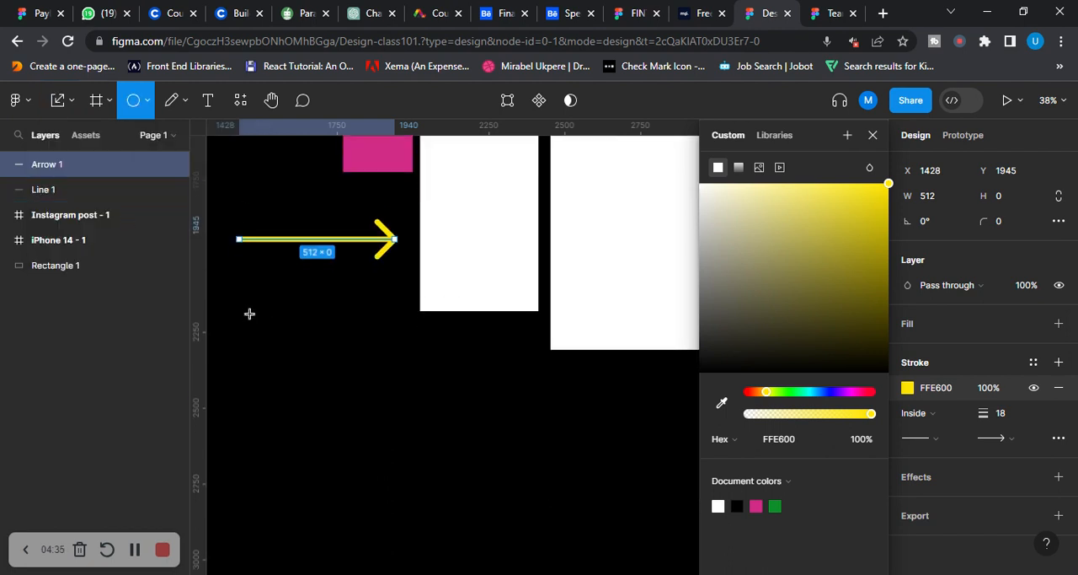
drag(249, 314, 326, 387)
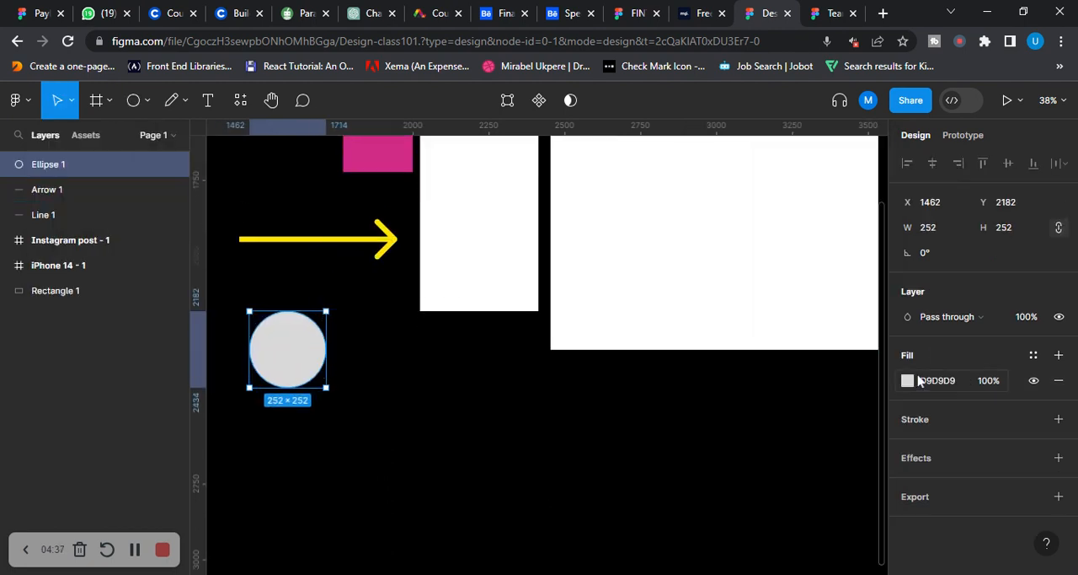
click(908, 381)
drag(826, 288, 872, 223)
drag(753, 391, 825, 394)
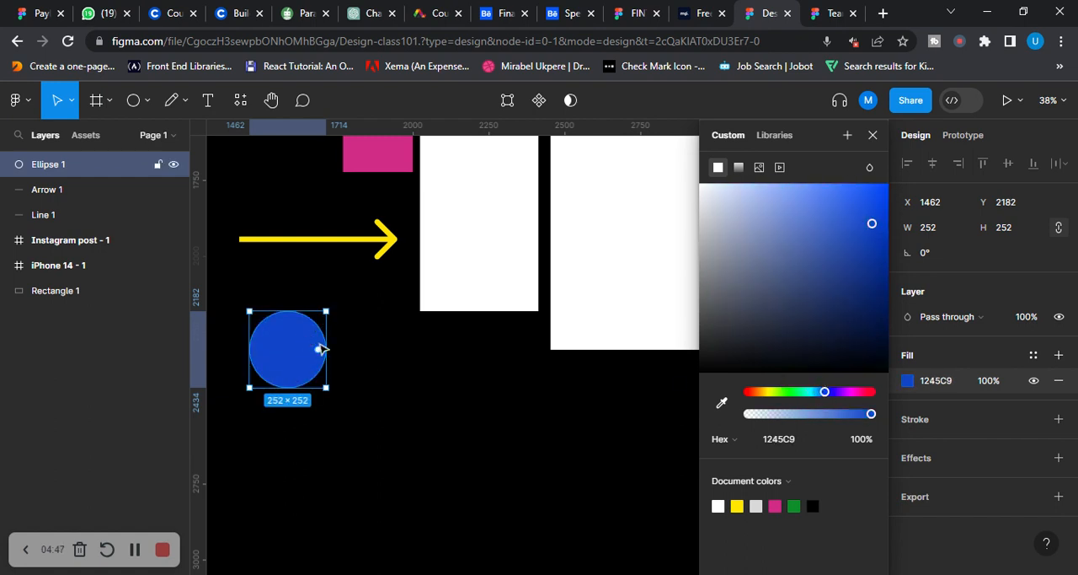
Draw a triangle about 328 × 328 with the Polygon tool below the iPhone 14 frame and fill it with teal, 19A4AD
click(149, 102)
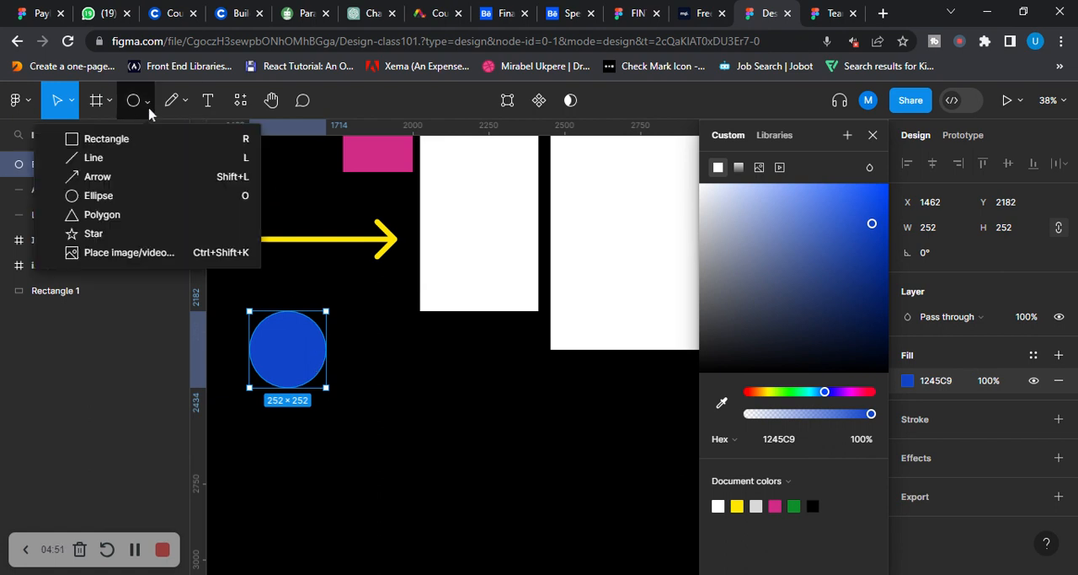
click(122, 221)
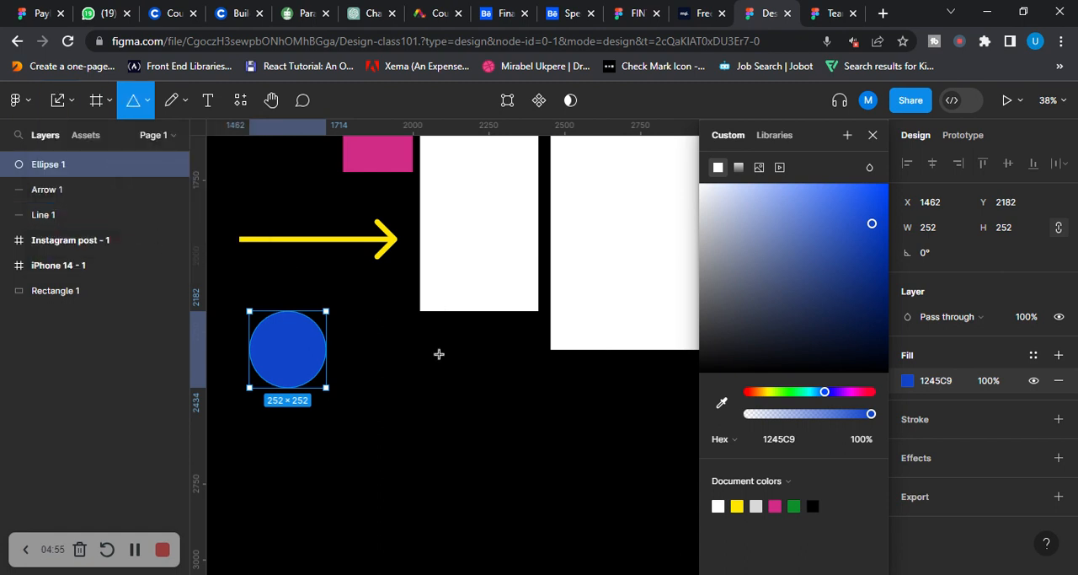
mouse_move(439, 353)
mouse_down()
mouse_move(520, 424)
mouse_move(540, 415)
mouse_up()
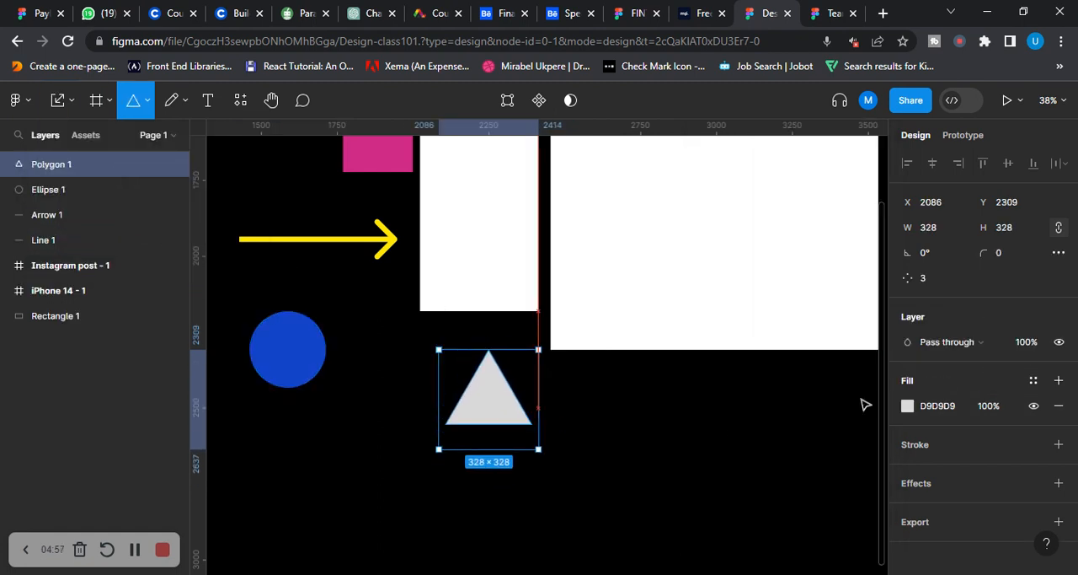
click(907, 405)
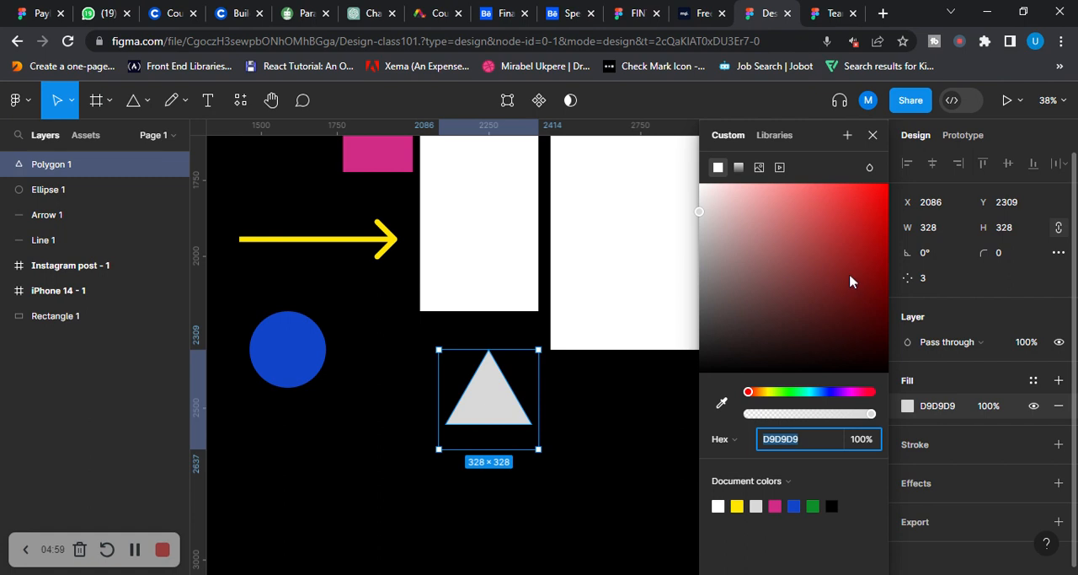
drag(749, 394, 813, 406)
click(862, 244)
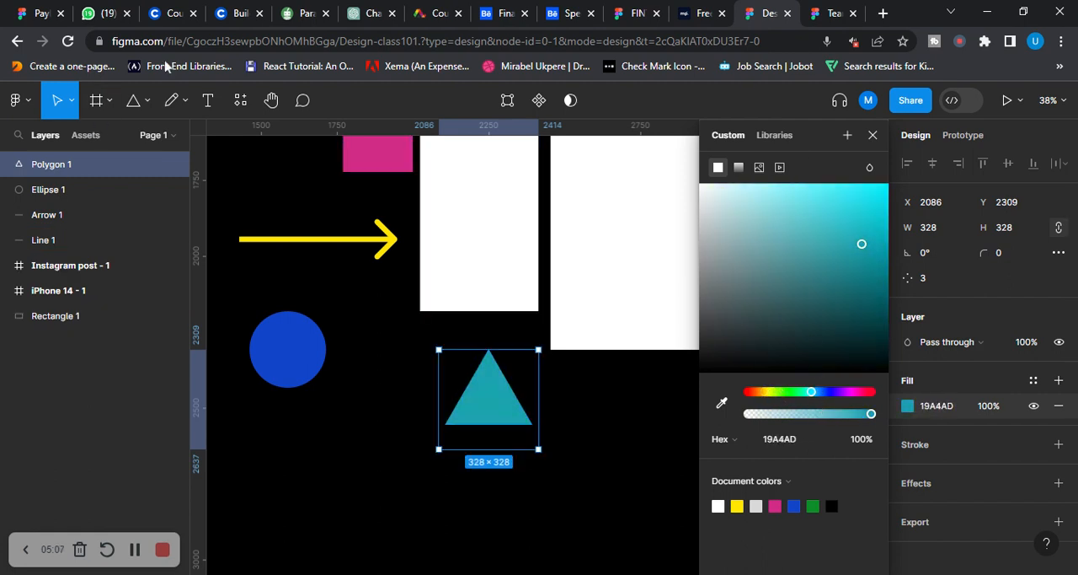
Draw a five-pointed star about 357 × 357 between and below the circle and triangle, and fill it with bright pink, ED08AD
click(149, 107)
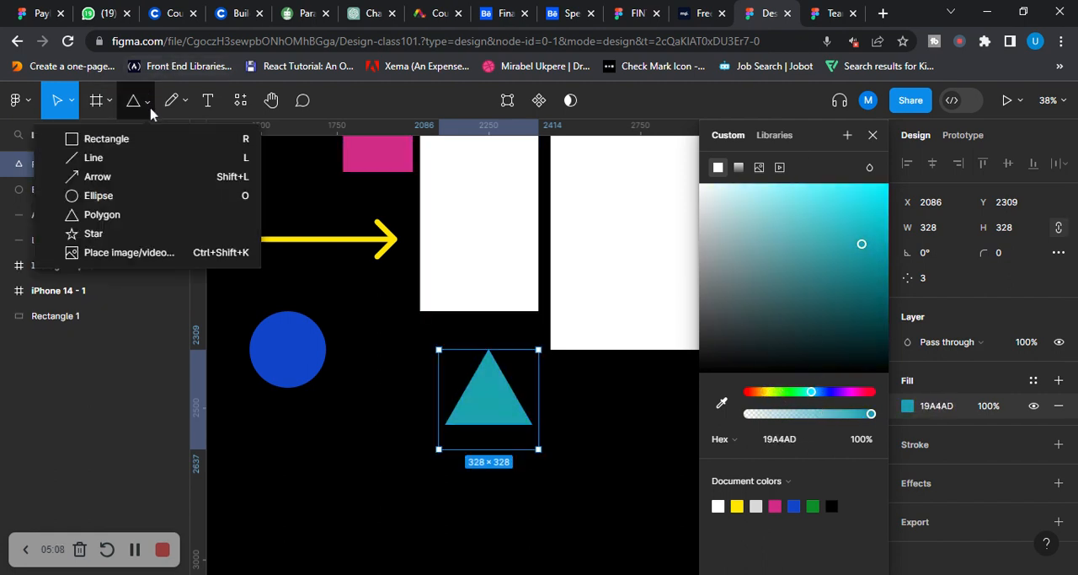
click(128, 237)
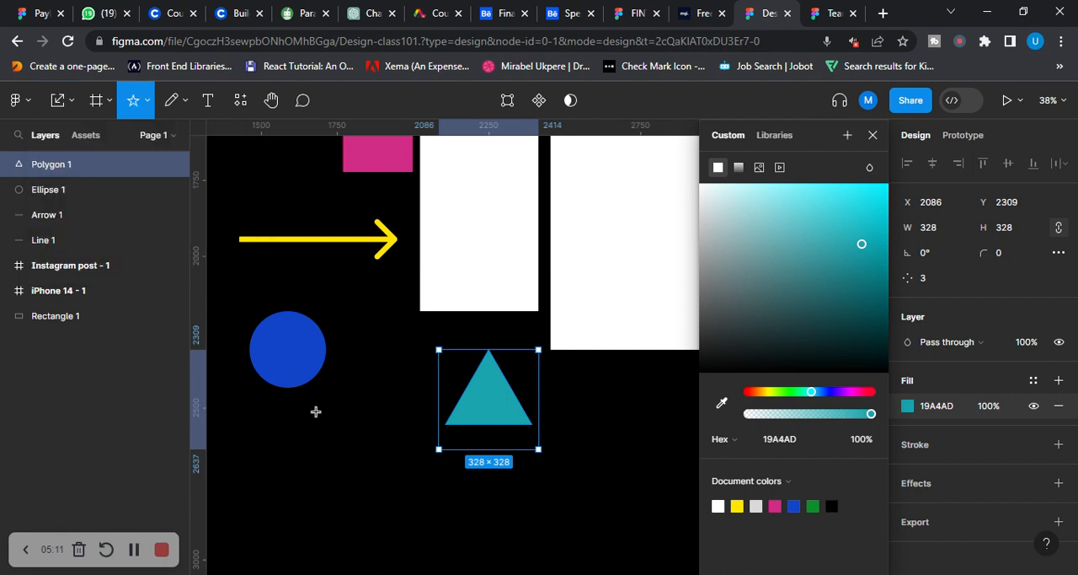
mouse_move(316, 411)
mouse_down()
mouse_move(426, 506)
mouse_move(425, 520)
mouse_up()
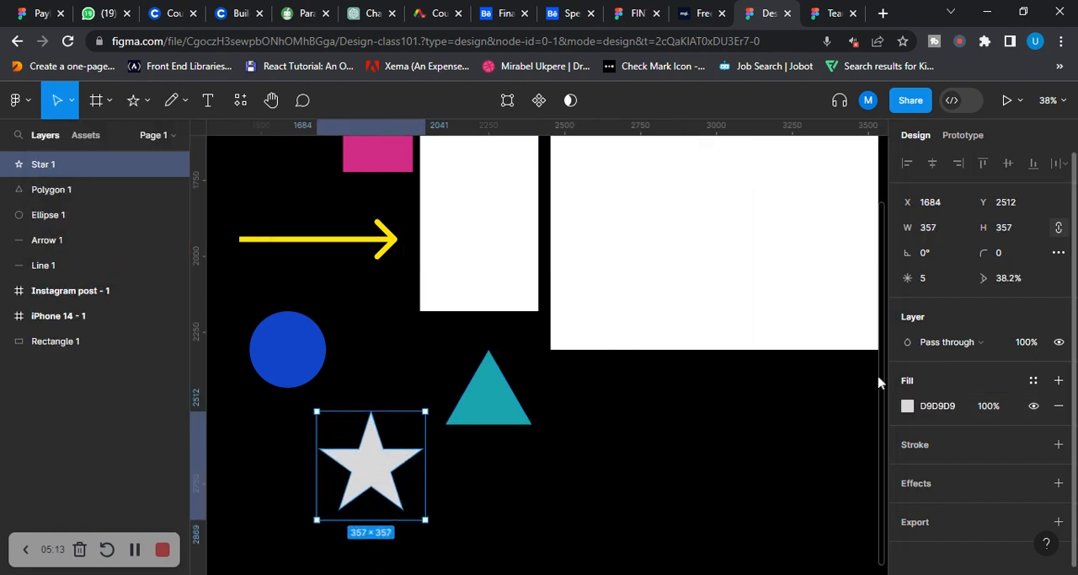
click(907, 405)
click(871, 246)
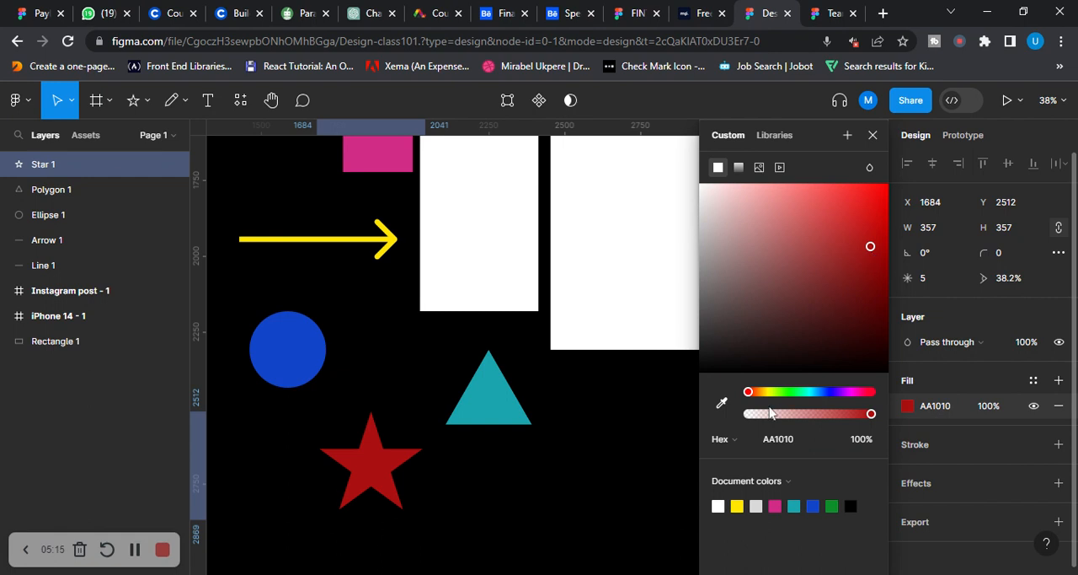
drag(750, 390, 860, 399)
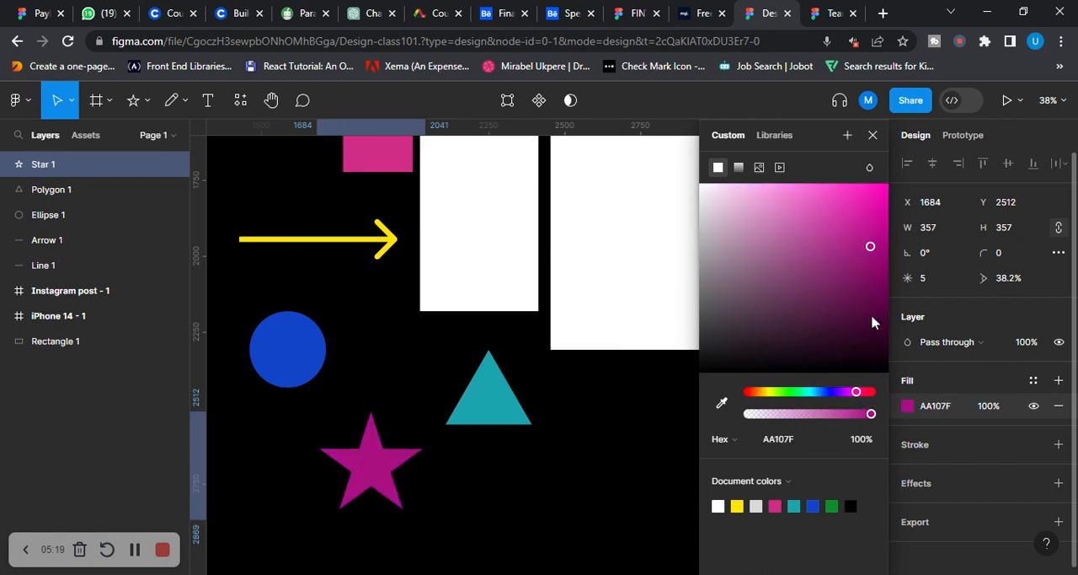
drag(873, 244, 882, 196)
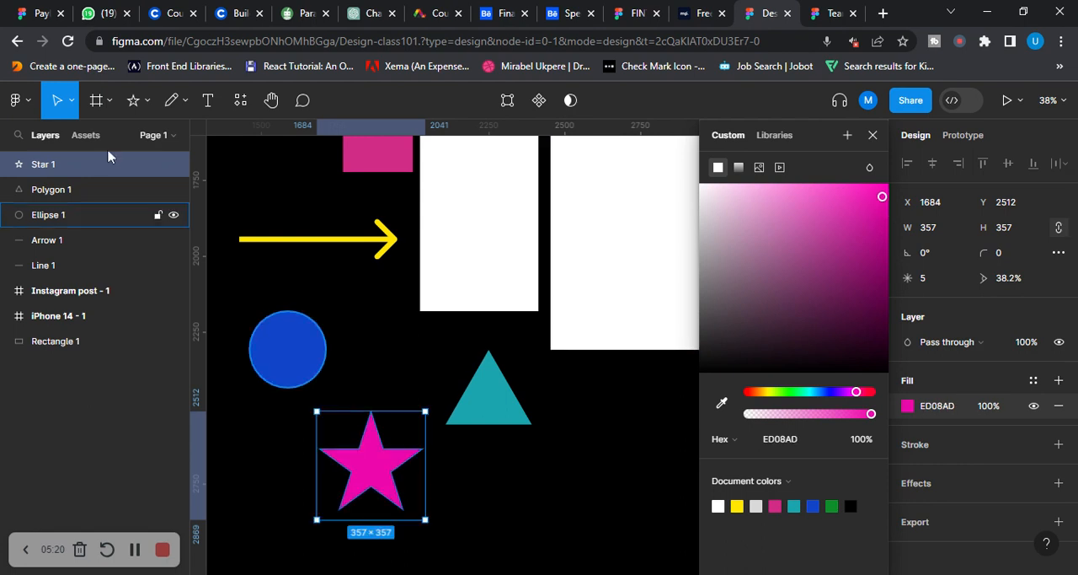
Select the teal triangle, find the Pexels plugin among the recent plugins and run it
click(149, 103)
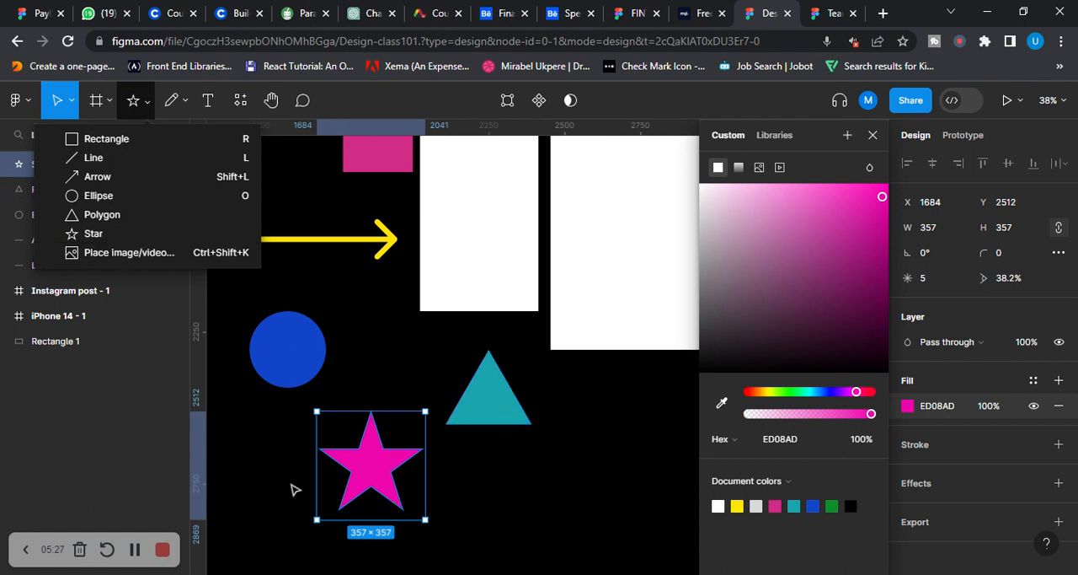
click(516, 403)
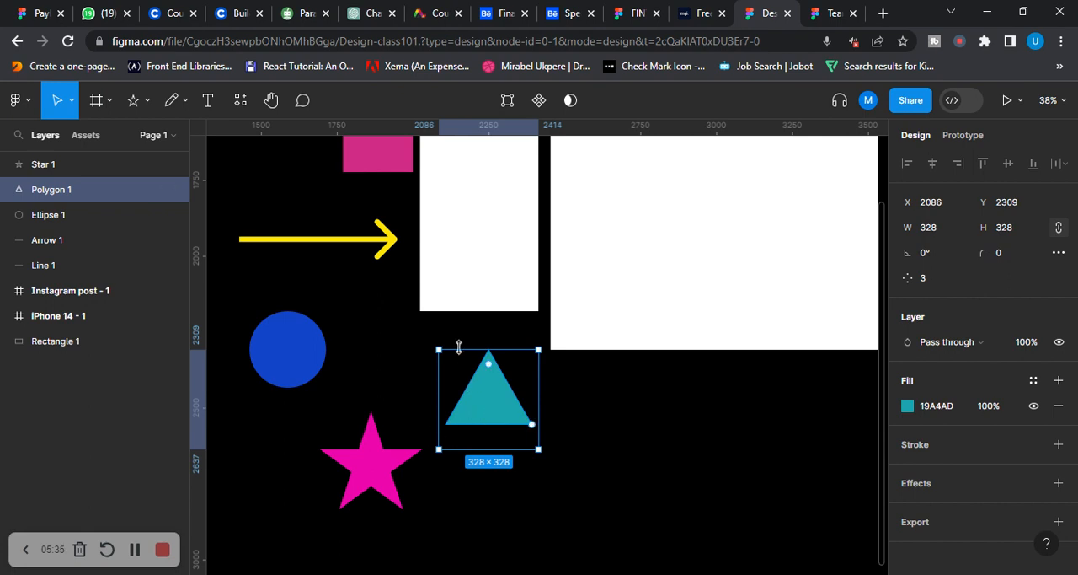
right_click(477, 410)
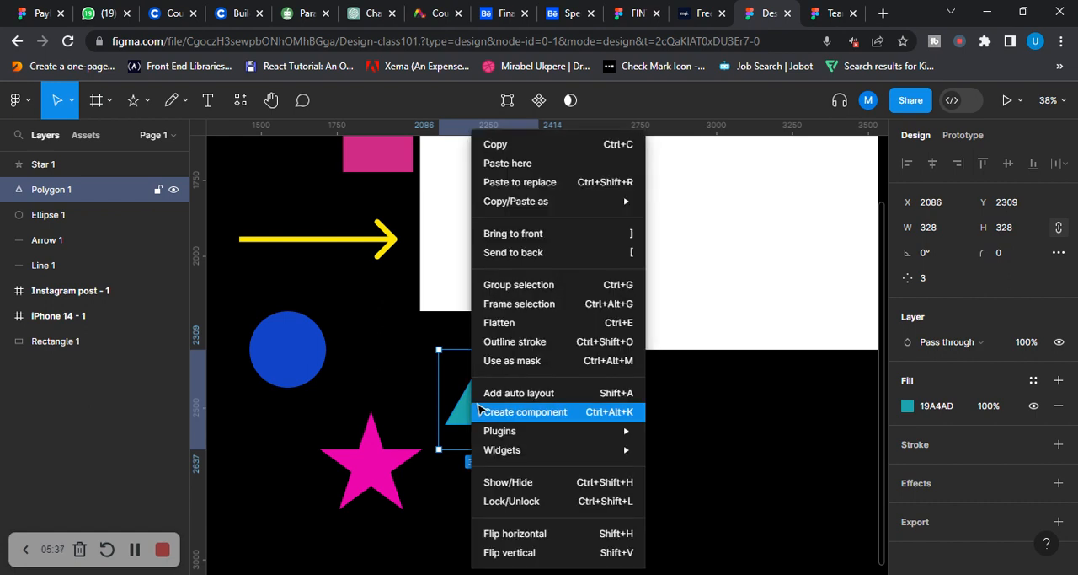
mouse_move(543, 432)
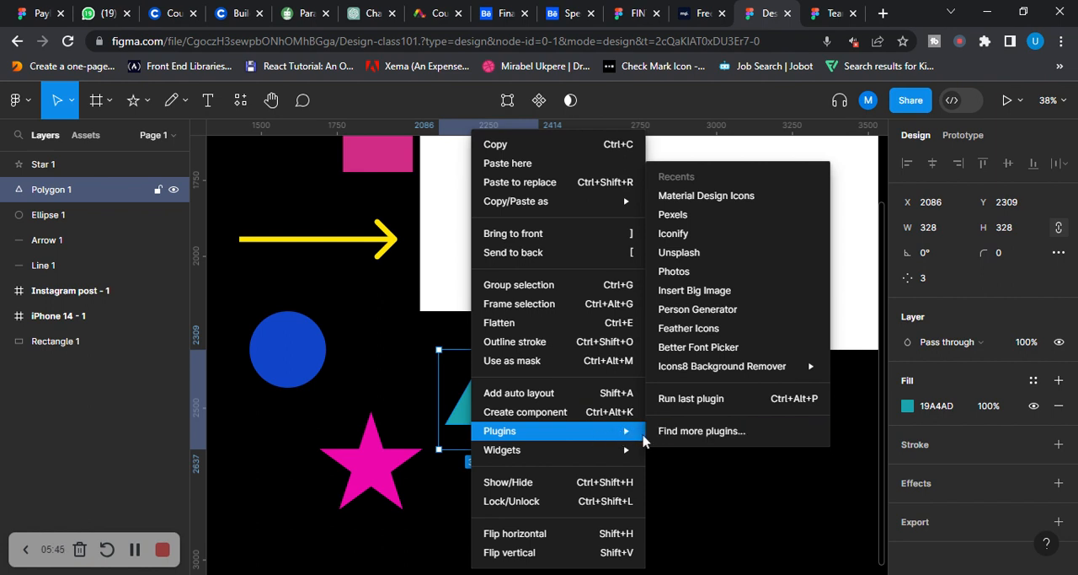
click(700, 431)
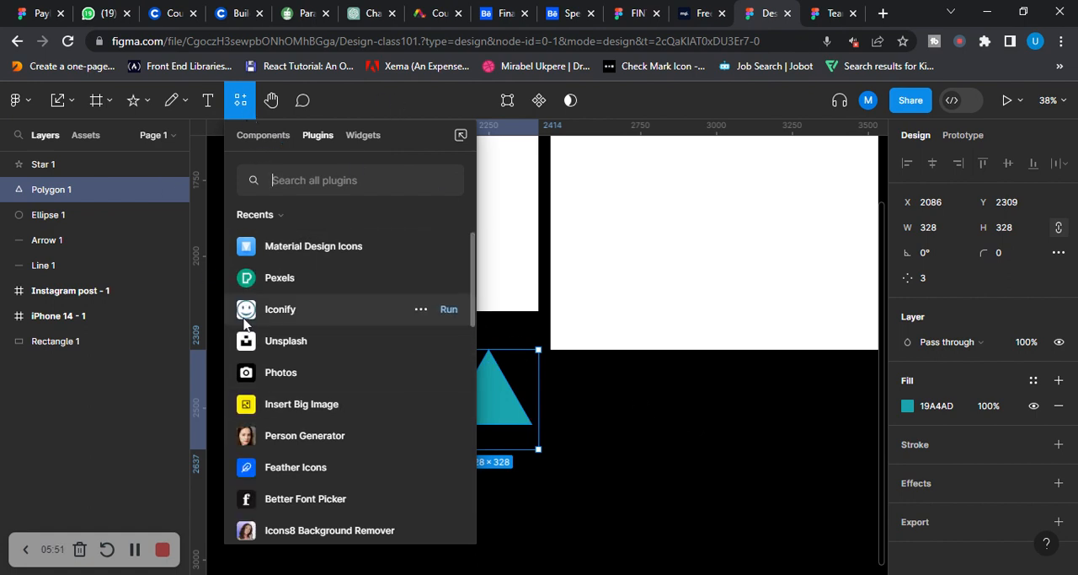
click(321, 286)
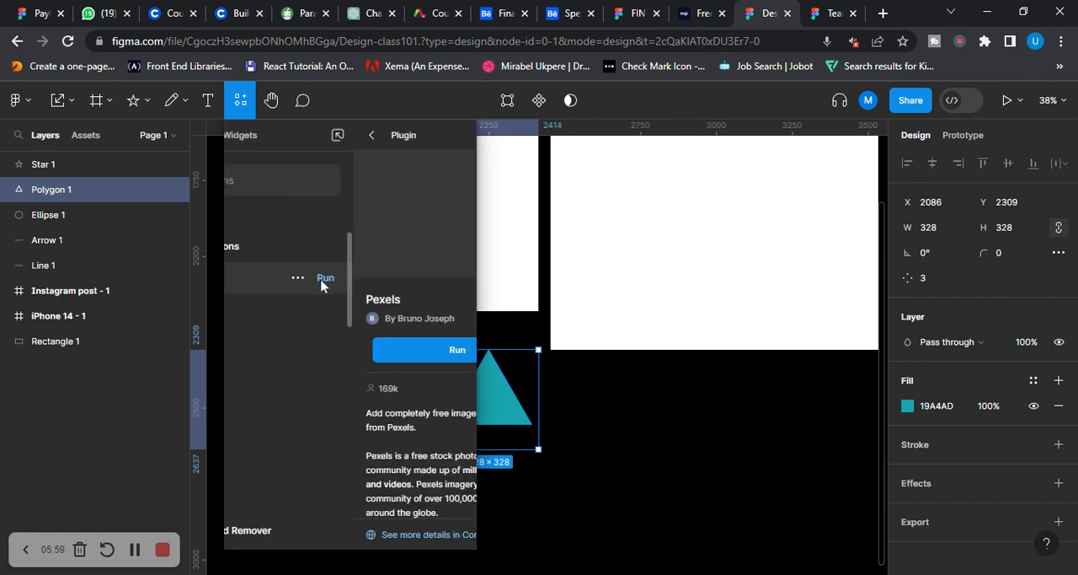
click(327, 349)
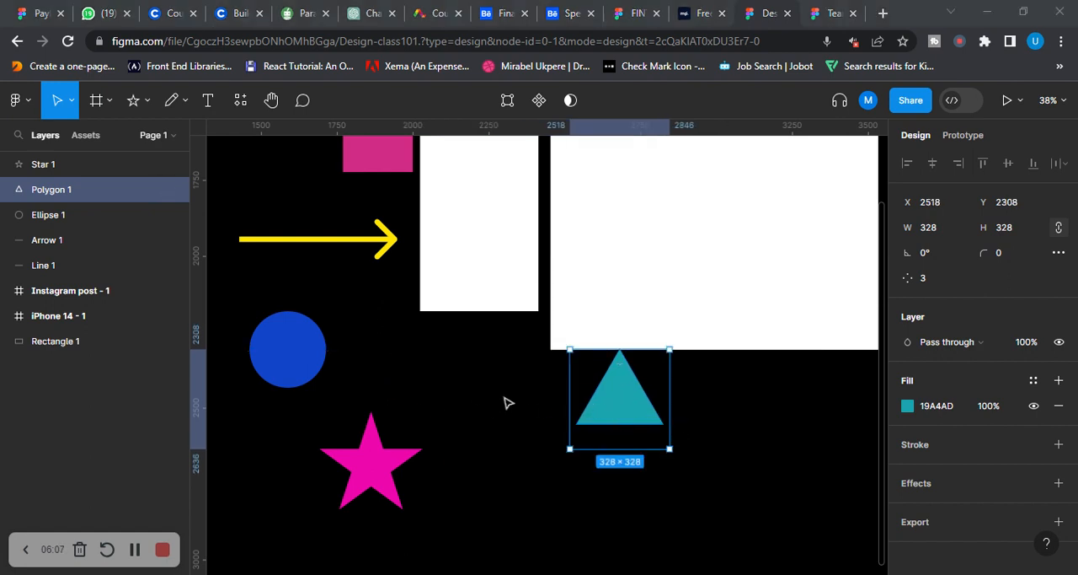
Move the triangle to about X 2341, Y 2381 and fill it with the Pexels photo of the woman seated in a store aisle
click(553, 507)
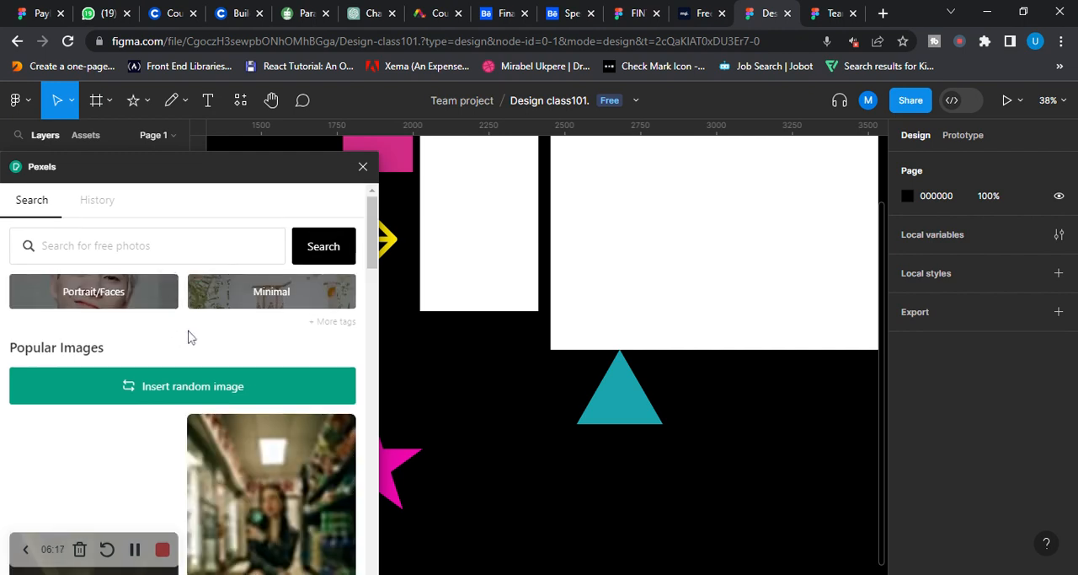
scroll(187, 343, down, 2)
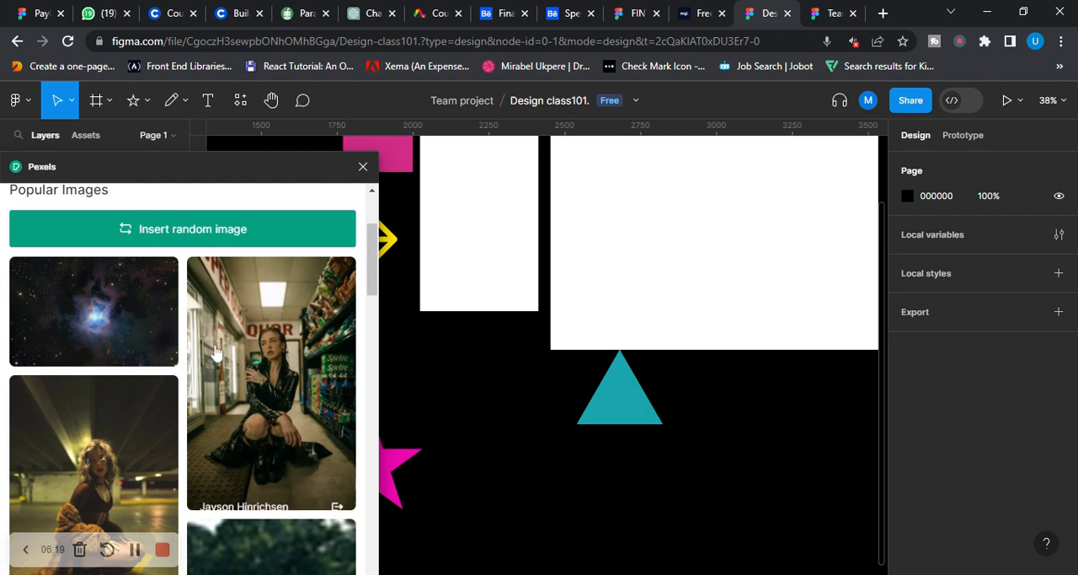
scroll(177, 355, down, 2)
click(332, 271)
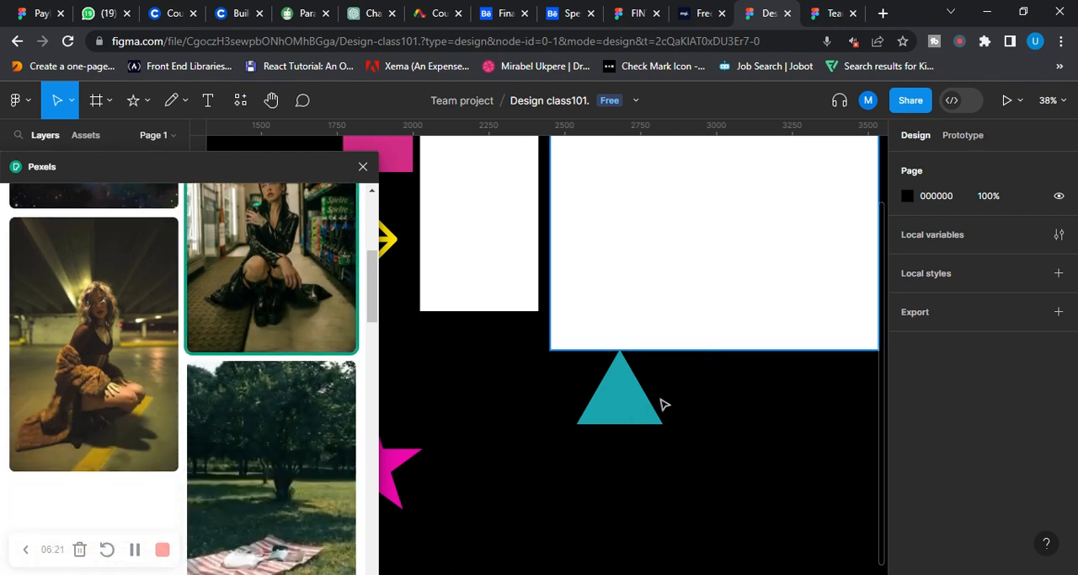
click(635, 408)
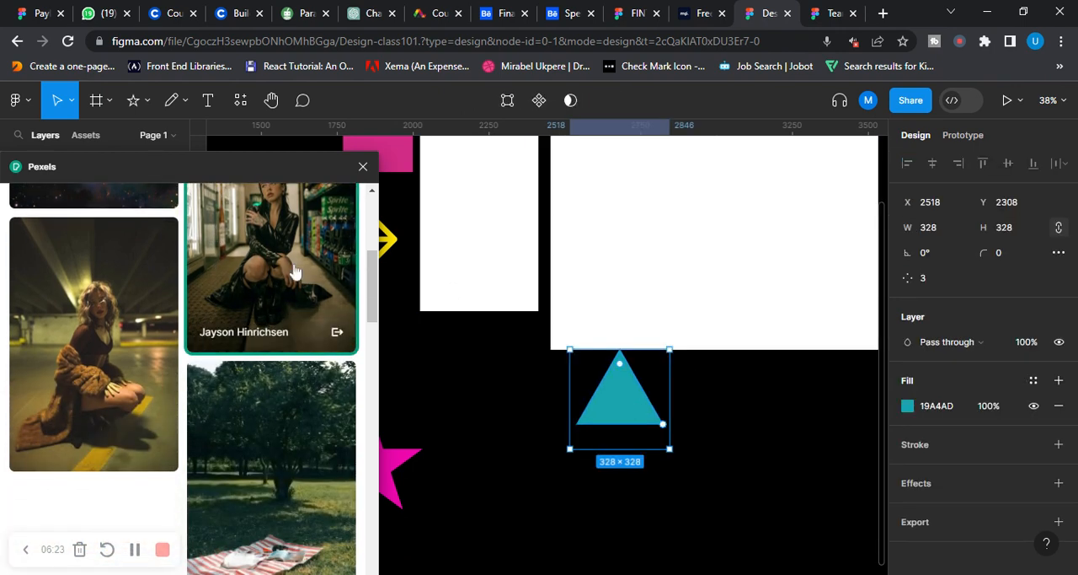
scroll(484, 416, up, 2)
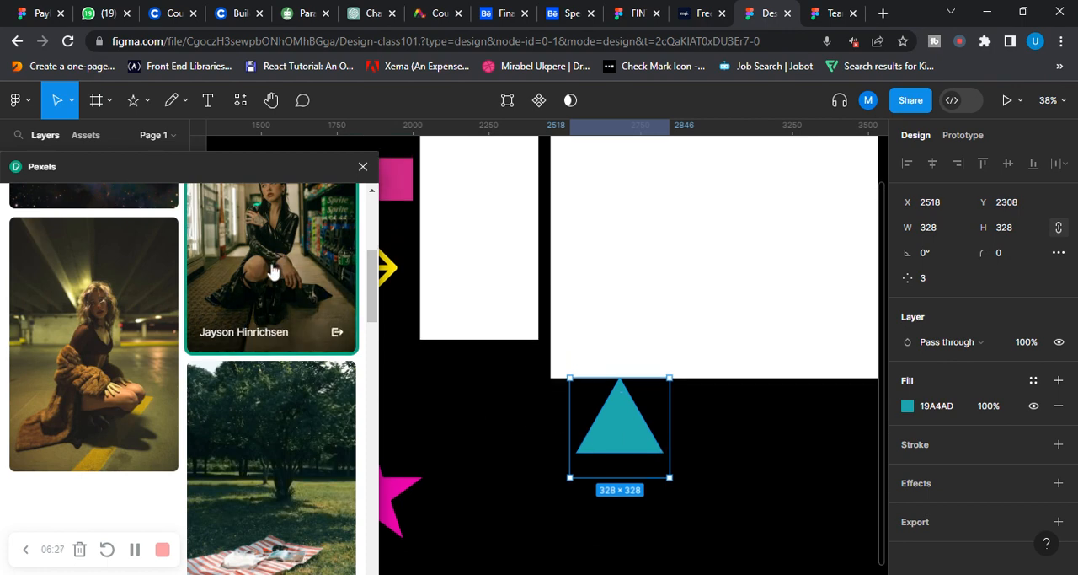
scroll(463, 386, up, 1)
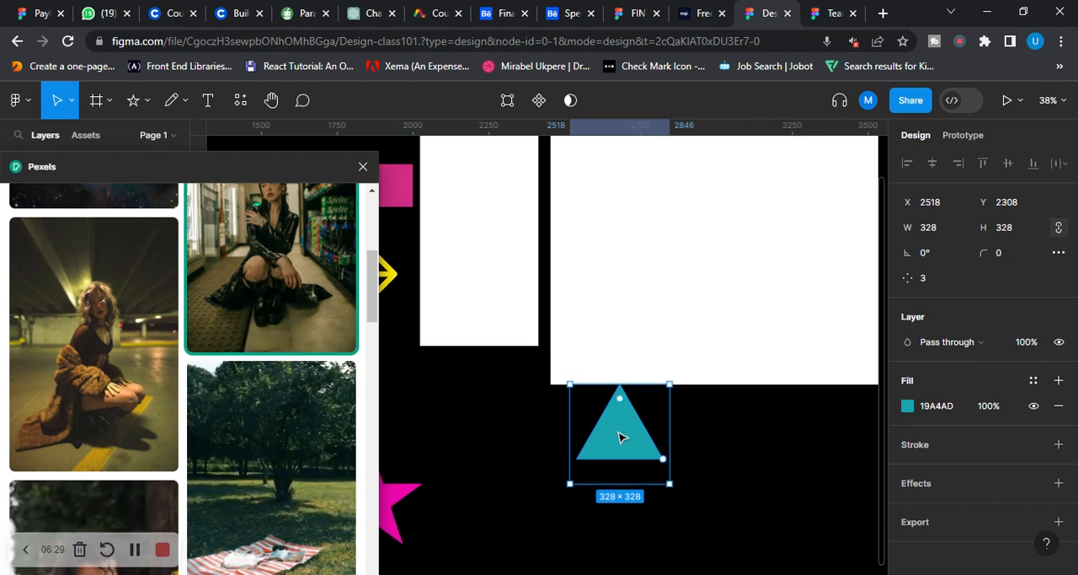
drag(628, 436, 569, 459)
click(286, 254)
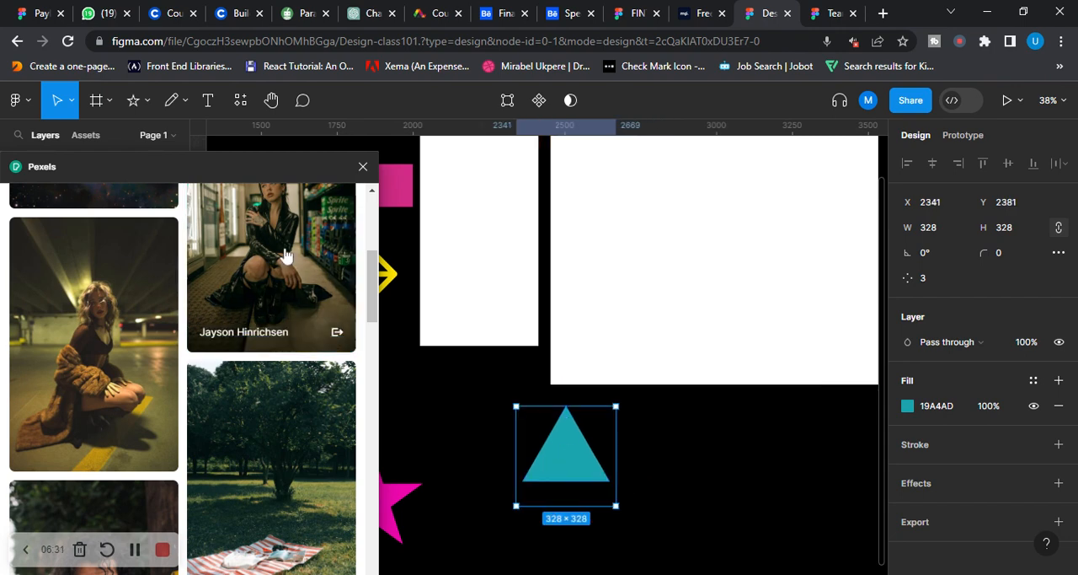
Undo the stray full-size photo placed on the canvas and the photo fills on the triangle
click(676, 435)
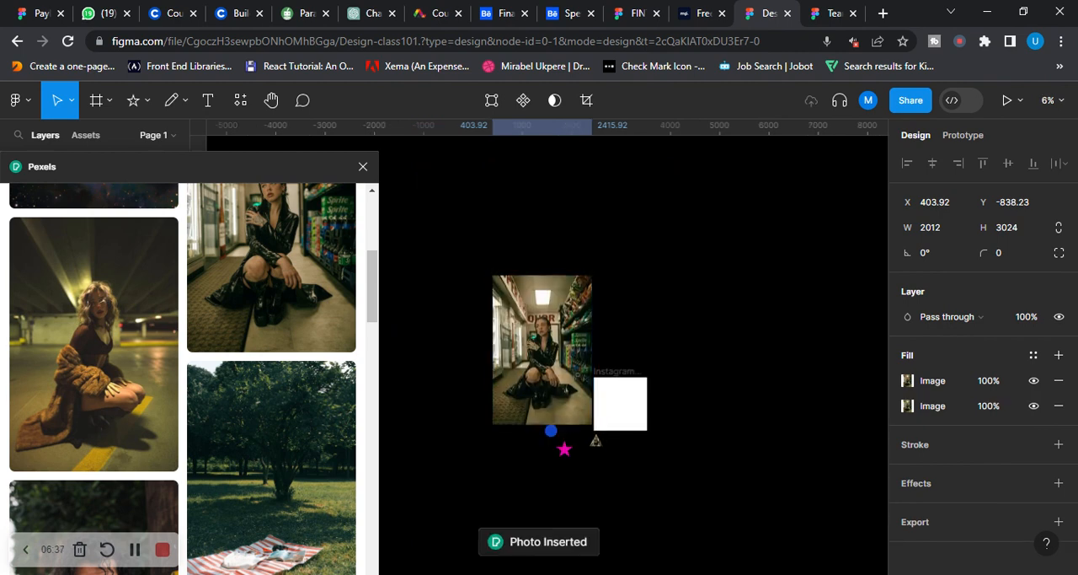
key(ctrl+z)
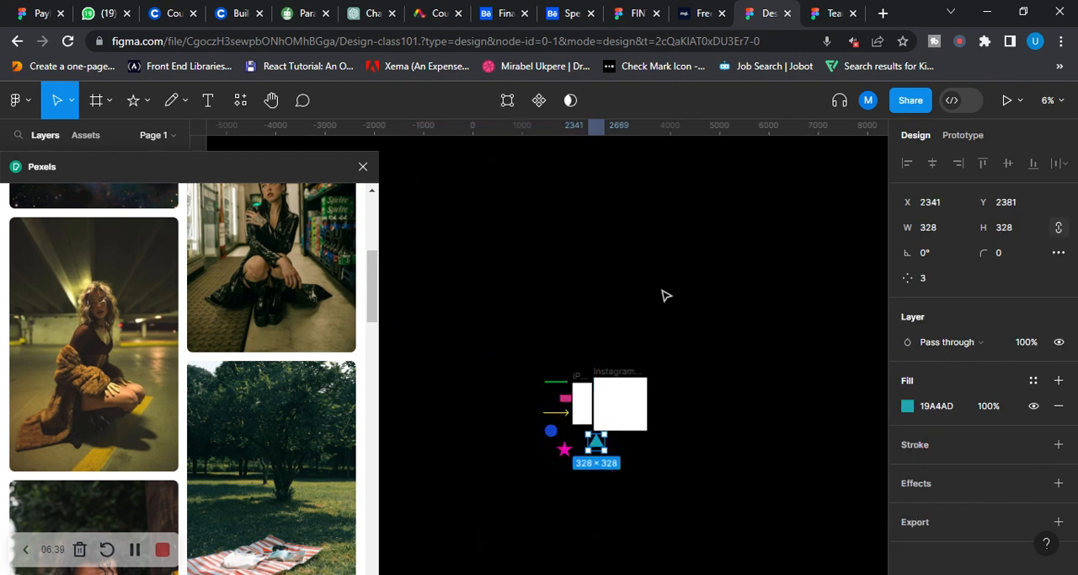
Fill the teal triangle with the Pexels photo of the woman seated in a store aisle, and close the plugin
scroll(666, 295, down, 2)
key(ctrl+plus)
key(ctrl+plus)
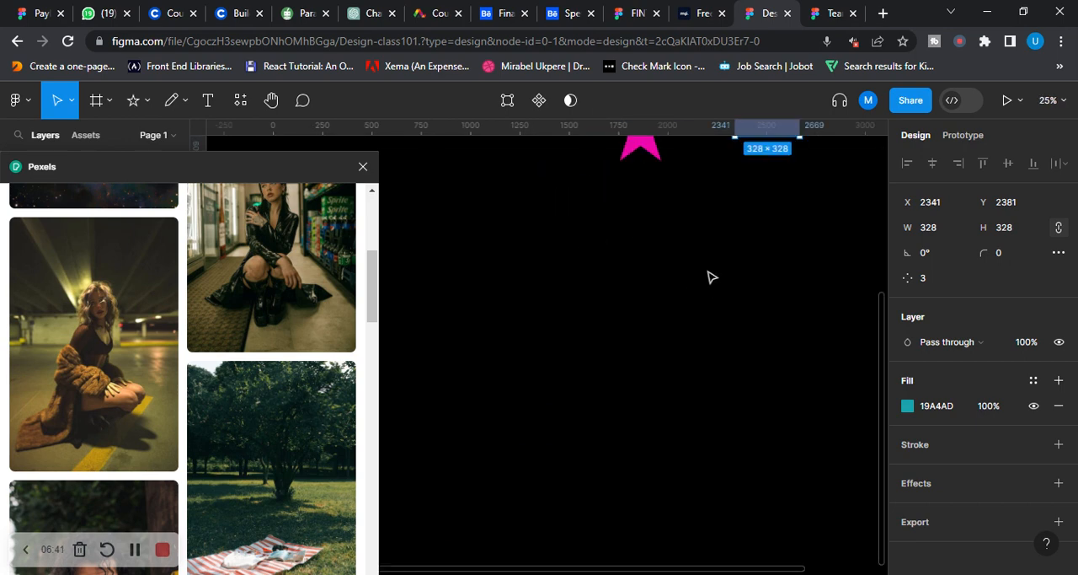
drag(706, 277, 406, 440)
drag(614, 285, 718, 463)
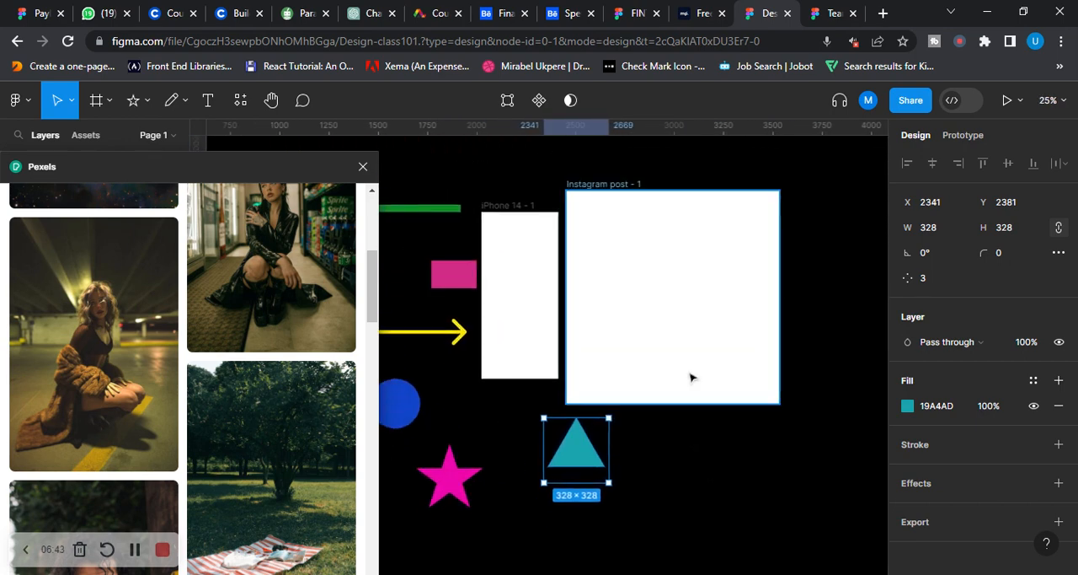
click(674, 392)
click(592, 453)
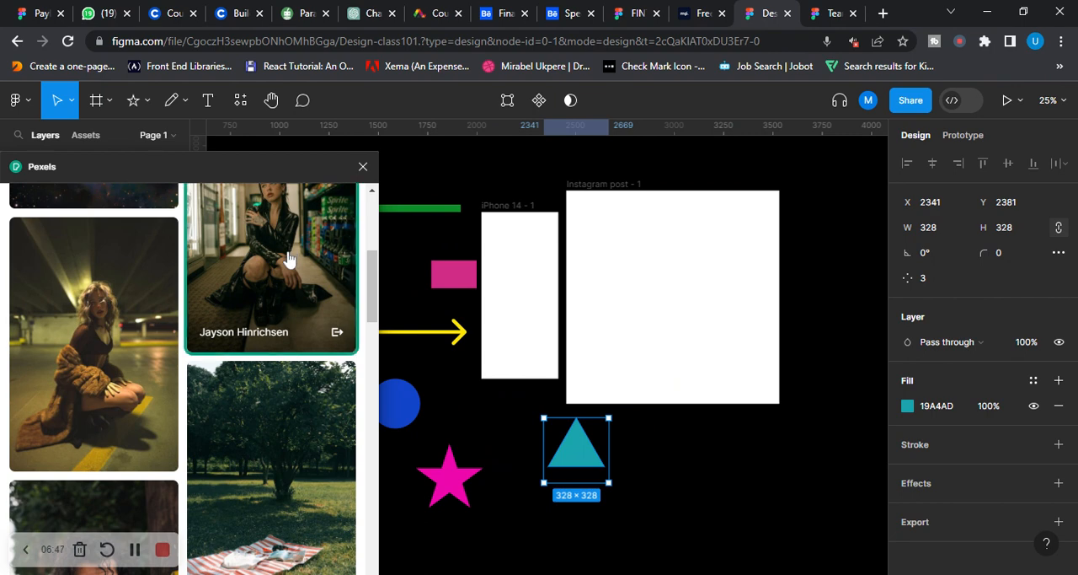
click(288, 259)
click(777, 476)
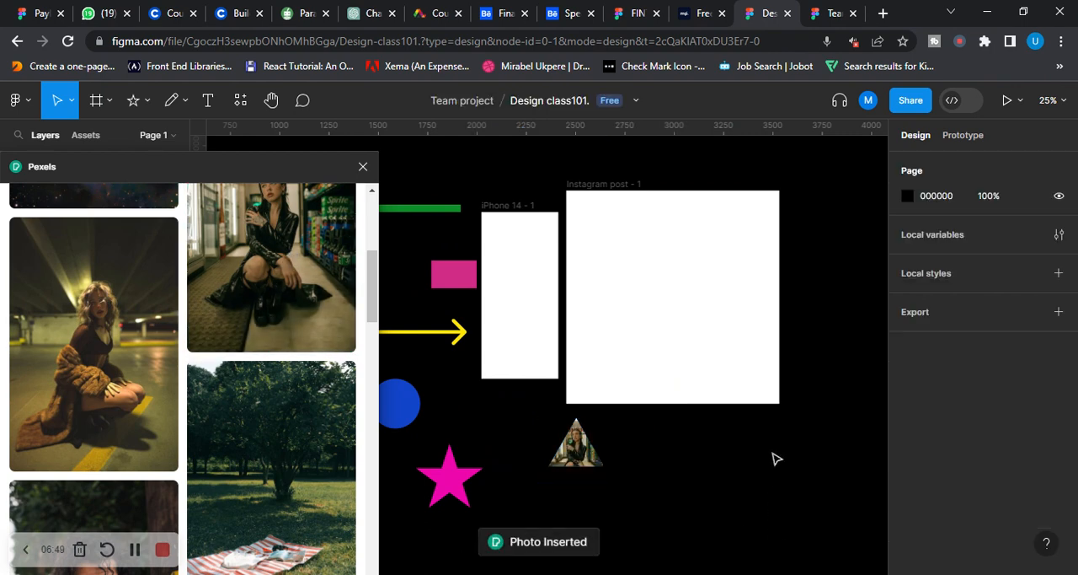
scroll(723, 432, up, 3)
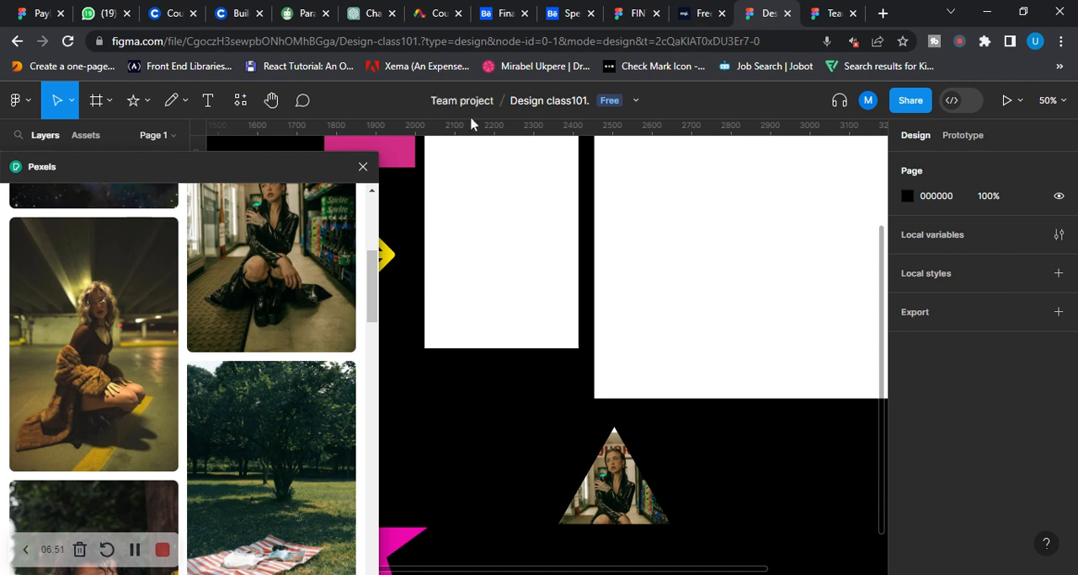
click(363, 166)
scroll(697, 411, down, 3)
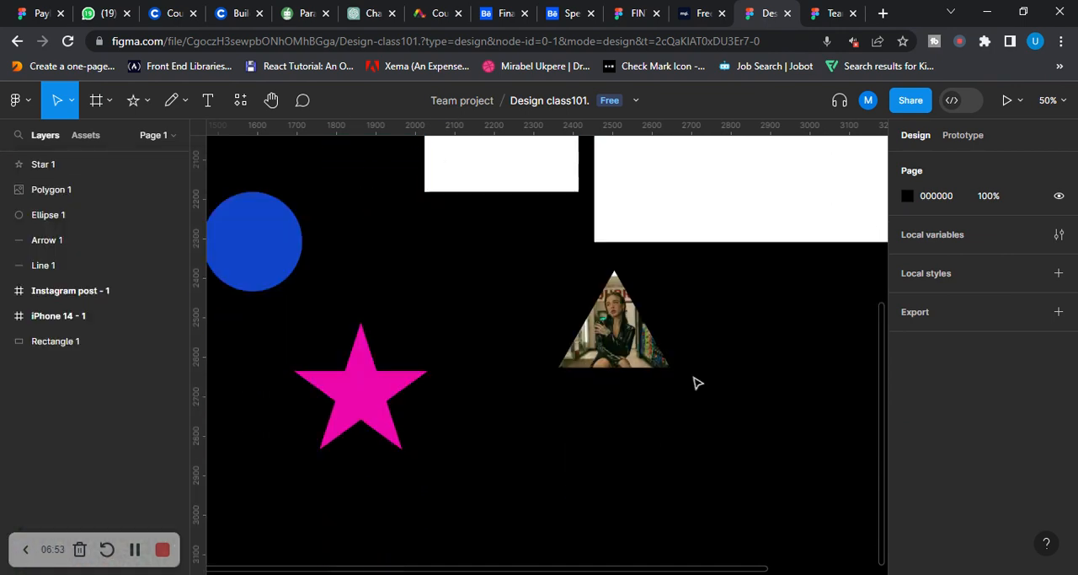
drag(696, 378, 664, 484)
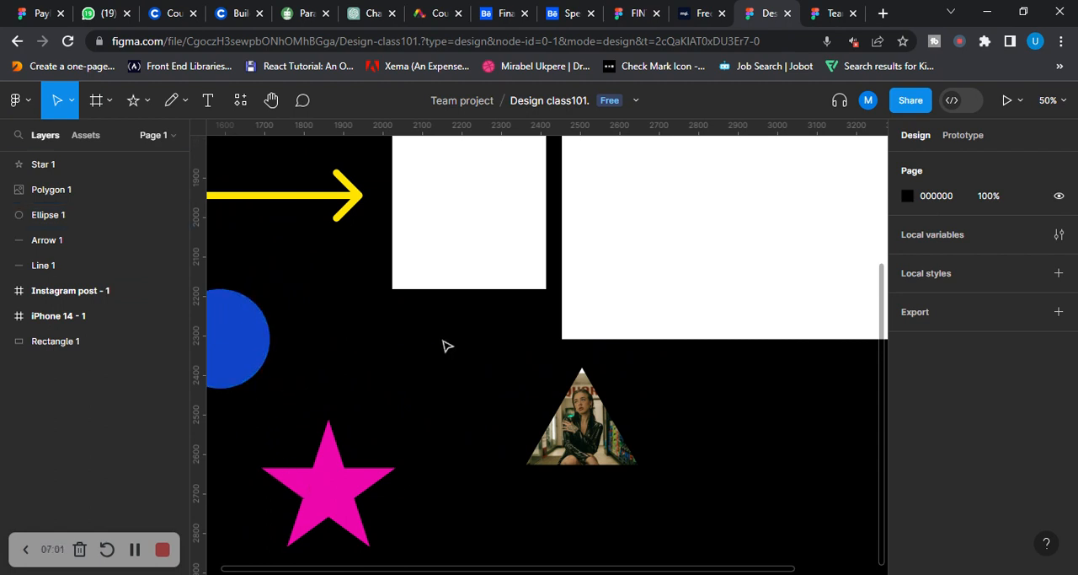
click(182, 106)
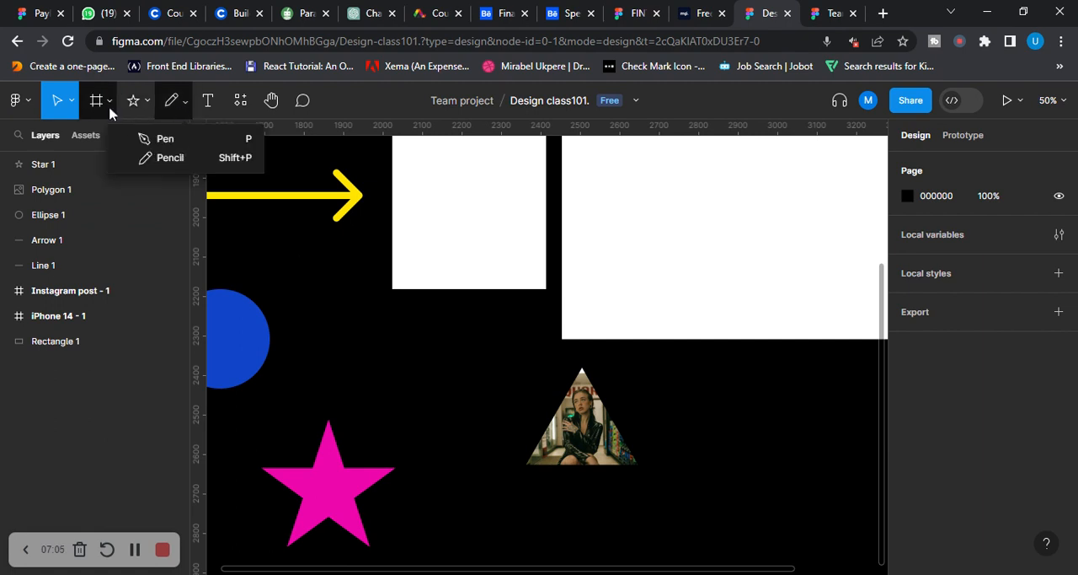
click(144, 109)
click(146, 135)
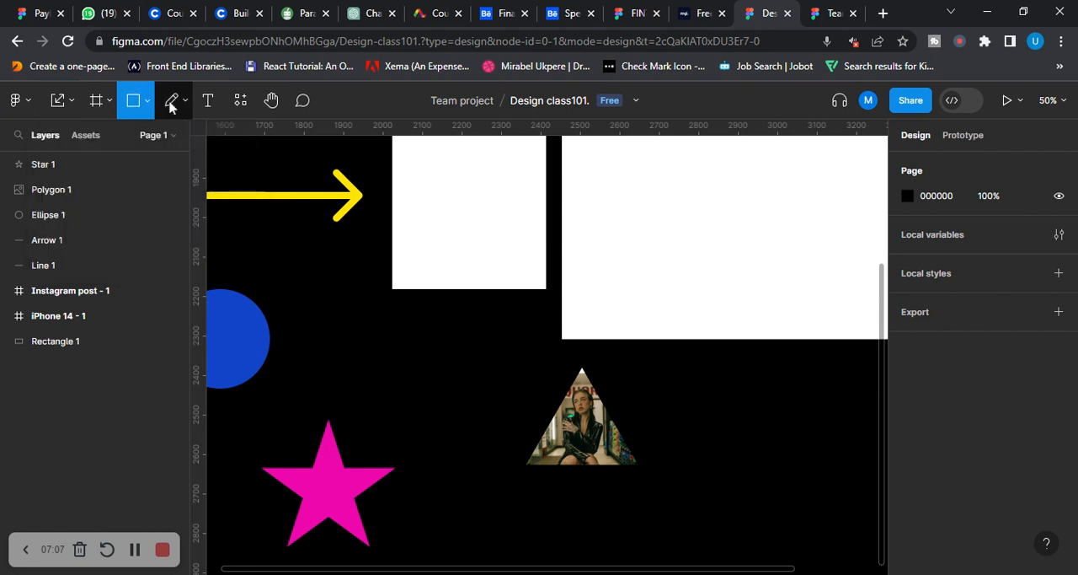
Start the Pen tool and try to draw a sloping line segment beside the photo-filled triangle
click(187, 102)
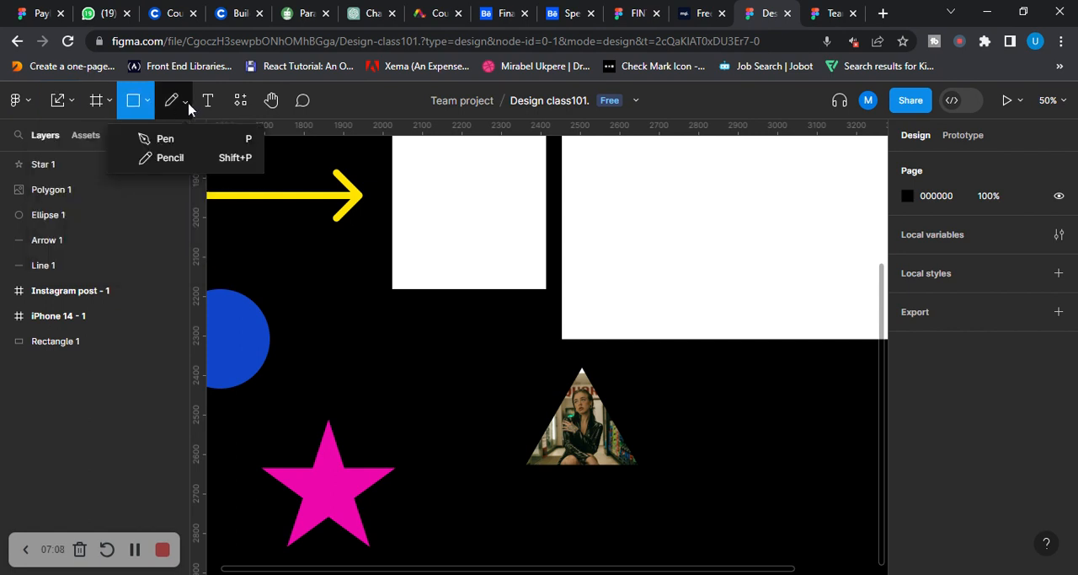
click(171, 143)
click(649, 410)
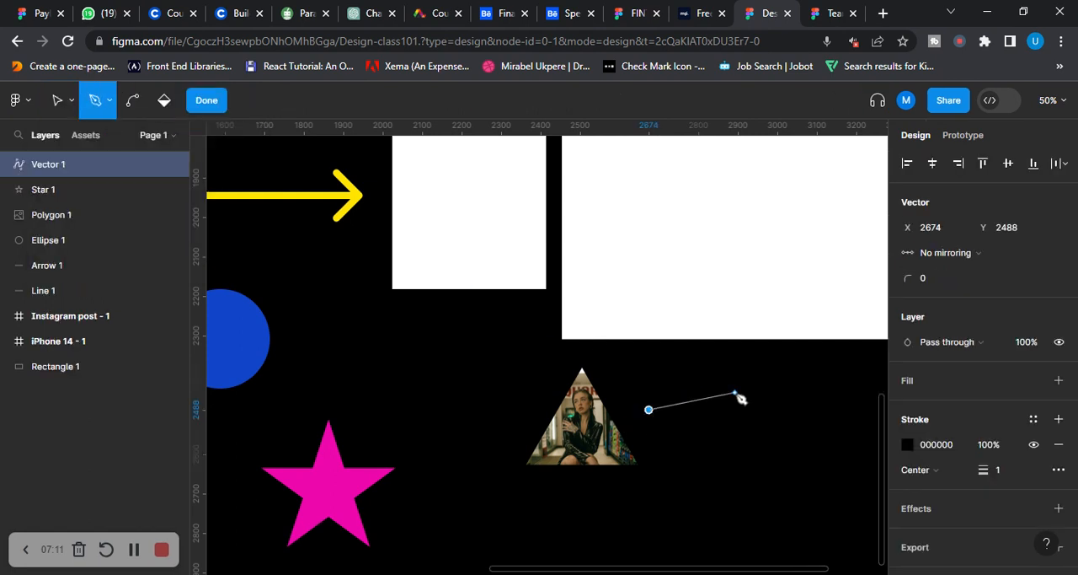
click(743, 439)
right_click(738, 482)
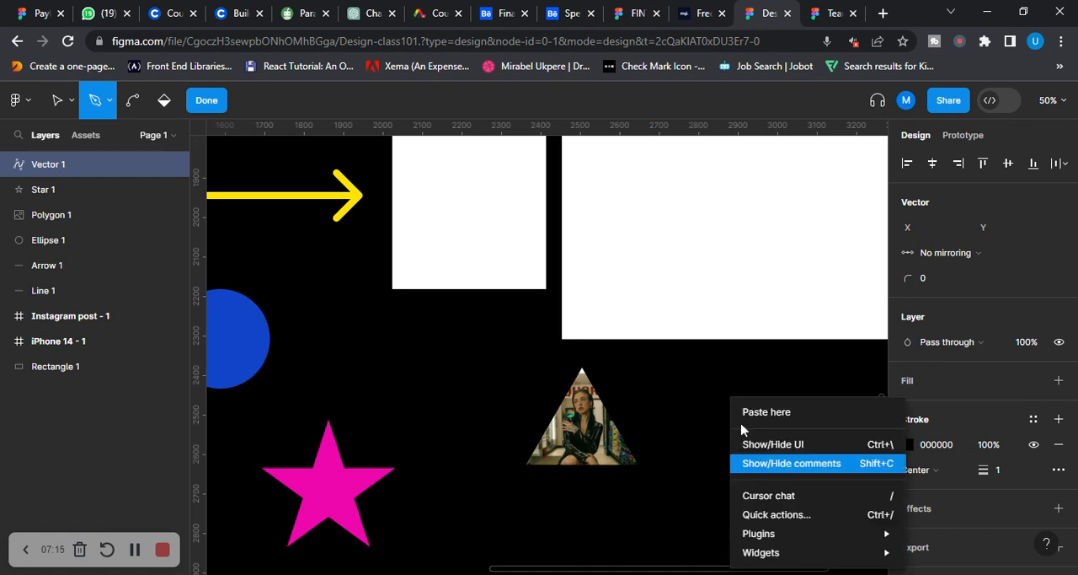
click(686, 413)
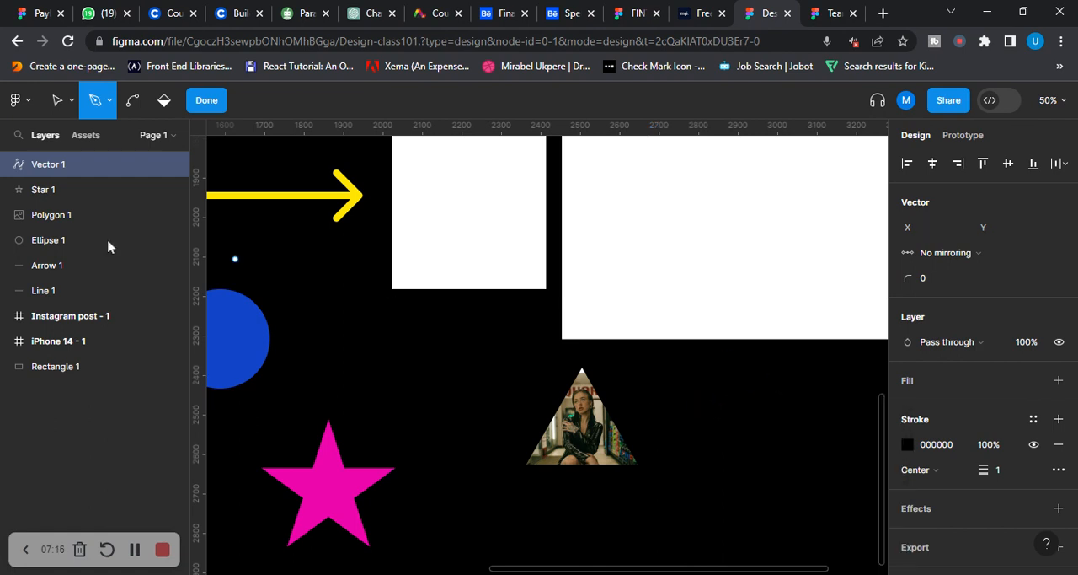
Draw a small closed triangle about 86 × 86 with the Pen tool, starting at about X 2718, Y 2448, beside the photo-filled triangle
click(666, 393)
right_click(751, 446)
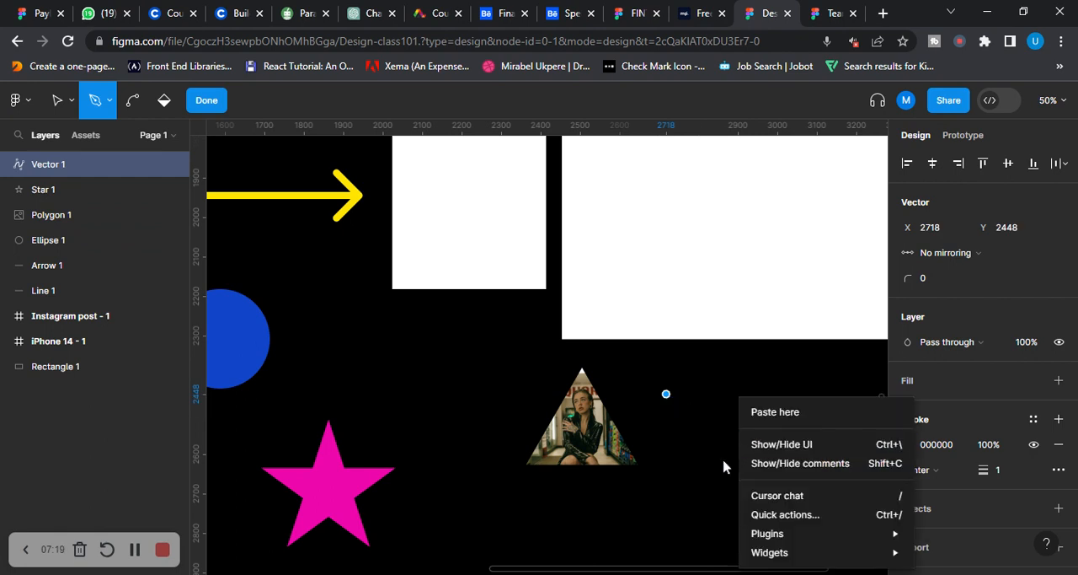
click(666, 397)
click(667, 428)
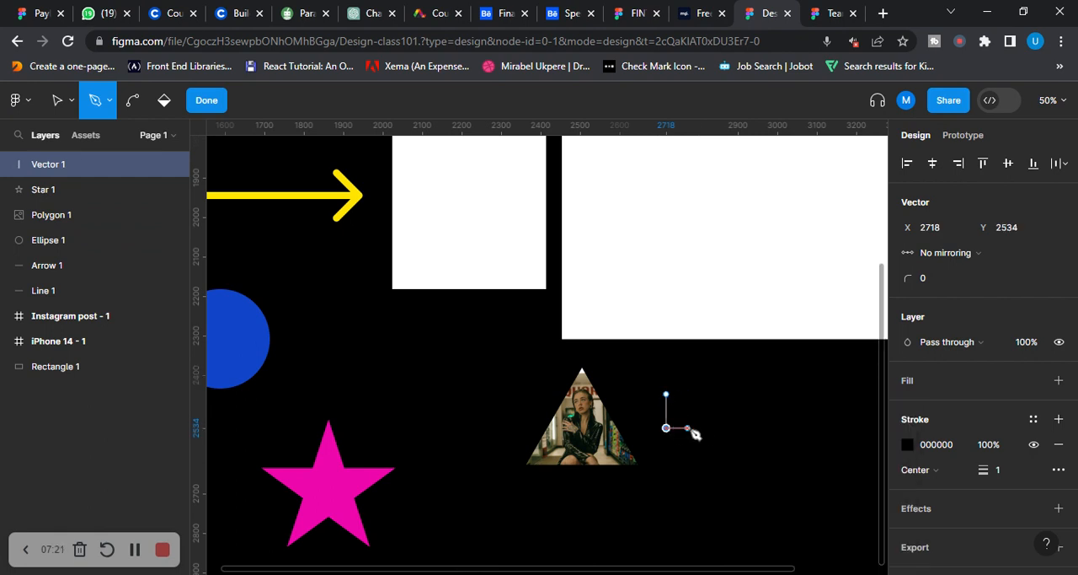
click(700, 424)
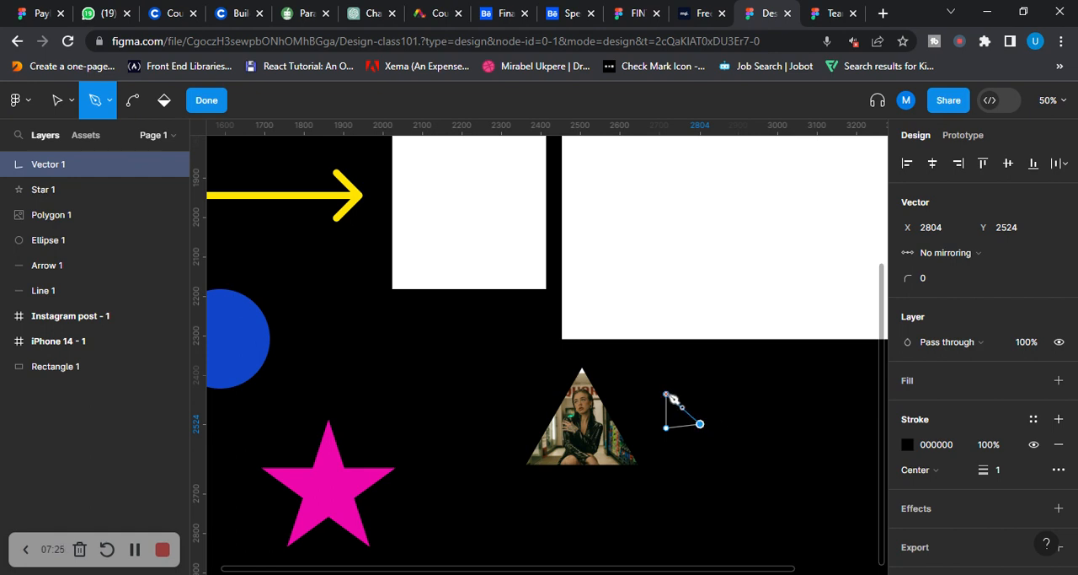
click(667, 393)
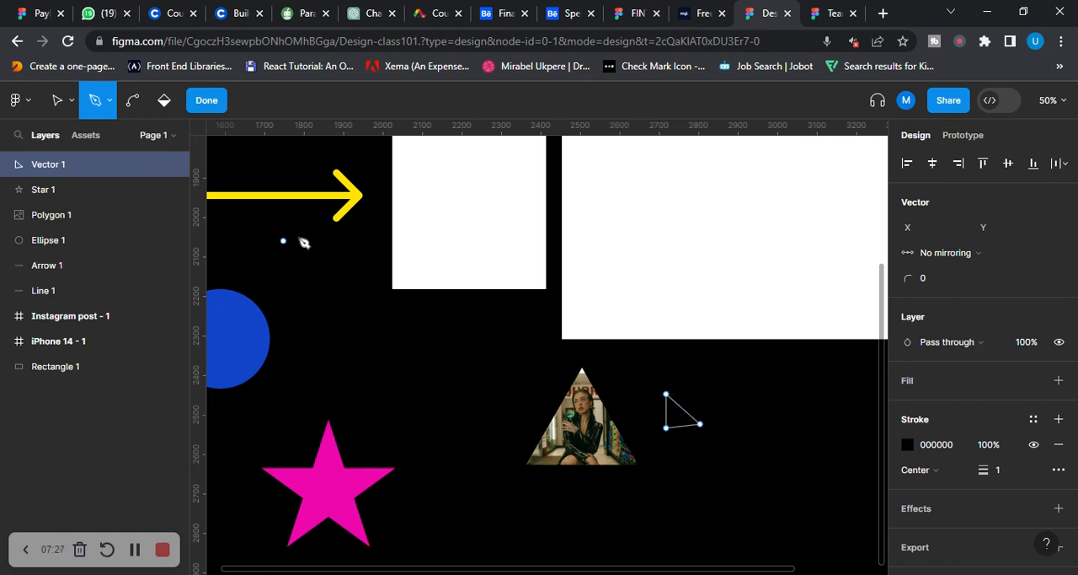
right_click(704, 426)
click(784, 387)
With the Pencil tool, draw a freehand wavy line beside the photo-filled triangle and a heart outline above the pink star
click(109, 101)
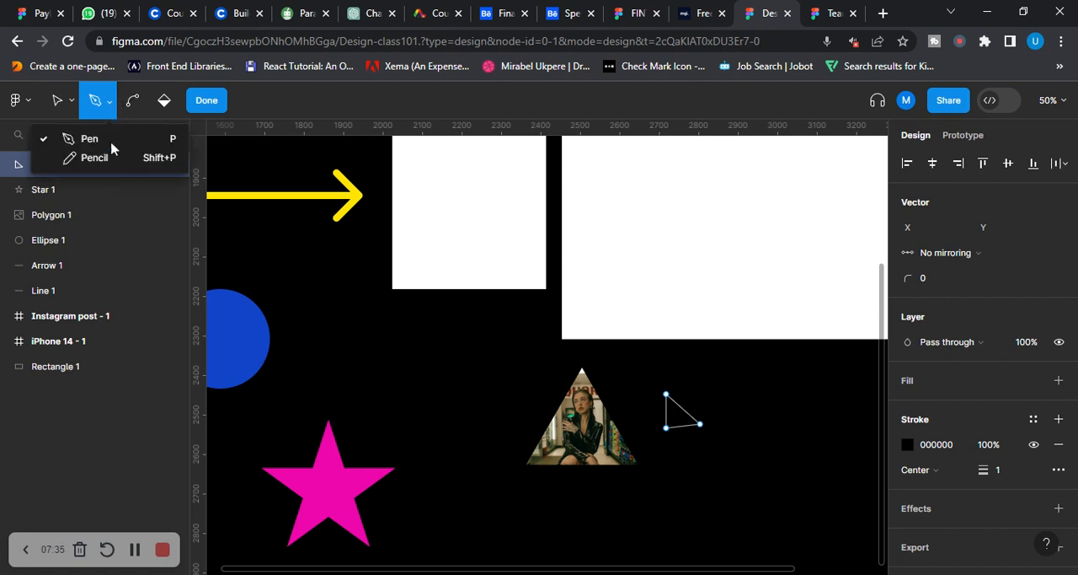
click(113, 158)
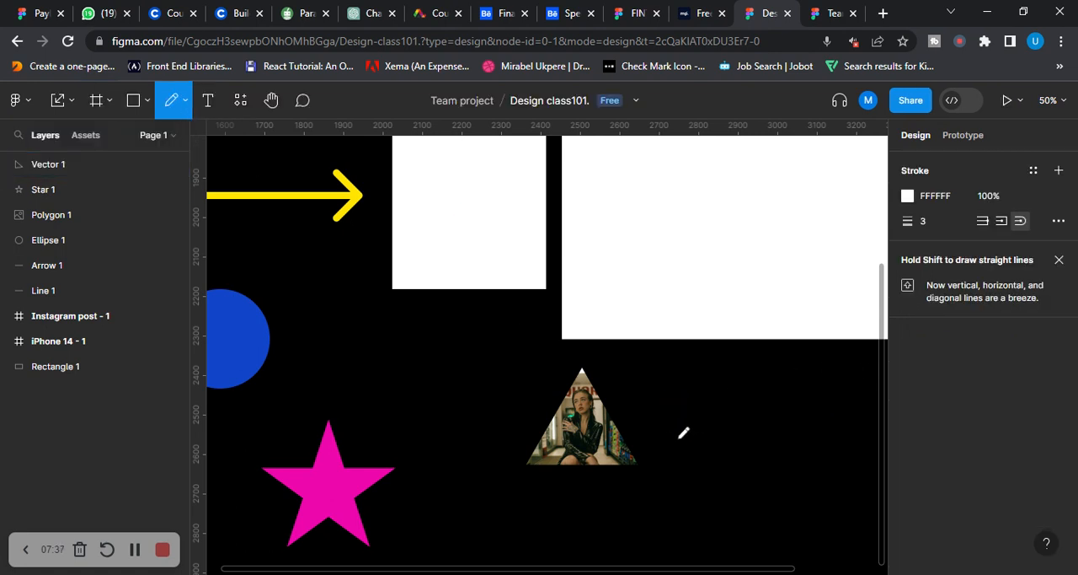
mouse_move(646, 397)
mouse_down()
mouse_move(729, 384)
mouse_move(815, 465)
mouse_move(834, 529)
mouse_move(840, 431)
mouse_move(831, 418)
mouse_move(812, 430)
mouse_up()
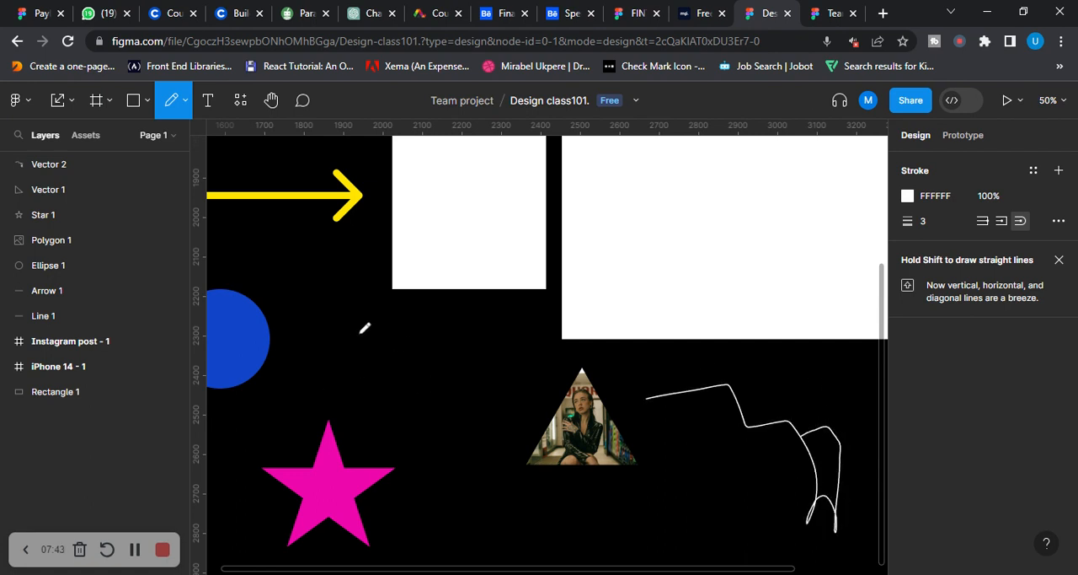
mouse_move(341, 332)
mouse_down()
mouse_move(397, 355)
mouse_move(428, 323)
mouse_move(435, 378)
mouse_move(409, 408)
mouse_up()
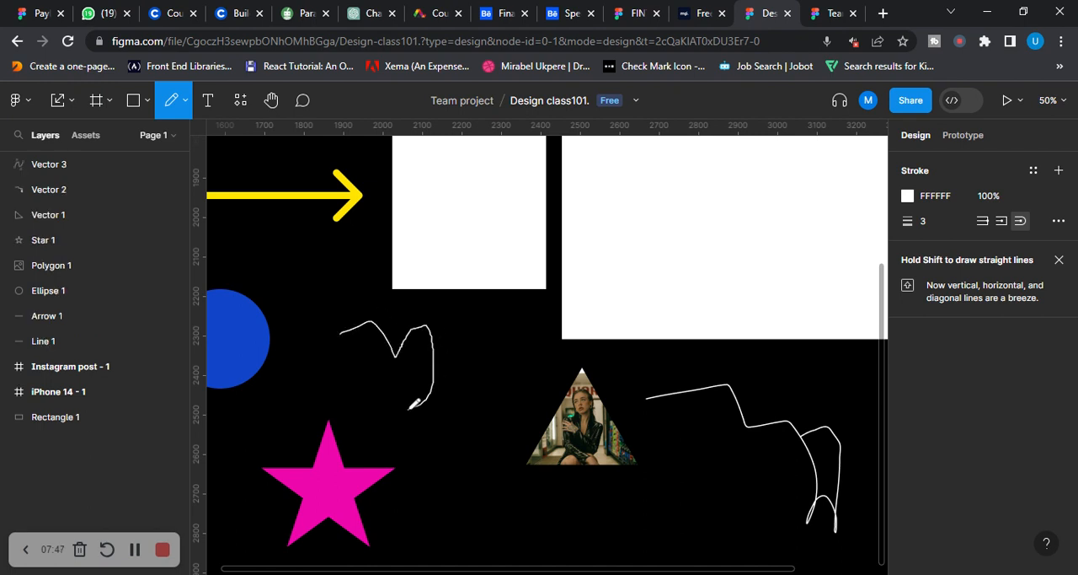
mouse_move(341, 332)
mouse_down()
mouse_move(346, 367)
mouse_move(387, 405)
mouse_move(414, 413)
mouse_move(418, 401)
mouse_up()
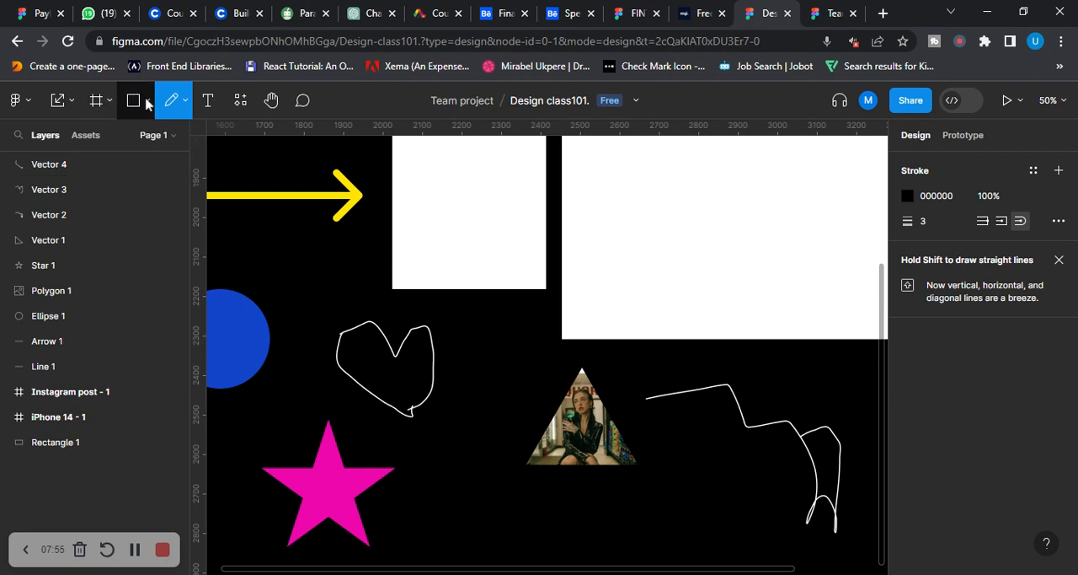
click(109, 101)
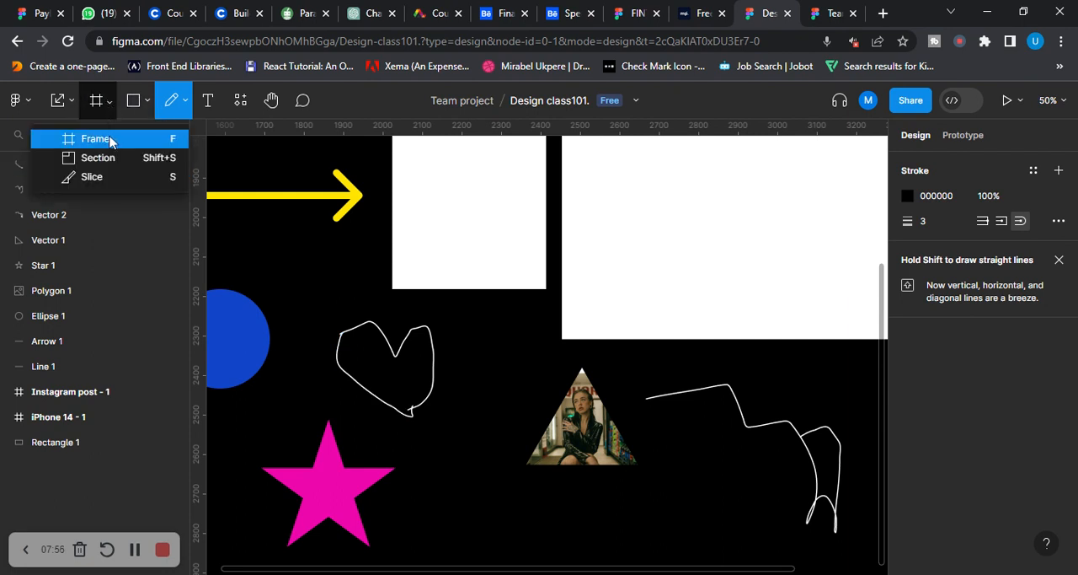
click(146, 103)
click(184, 104)
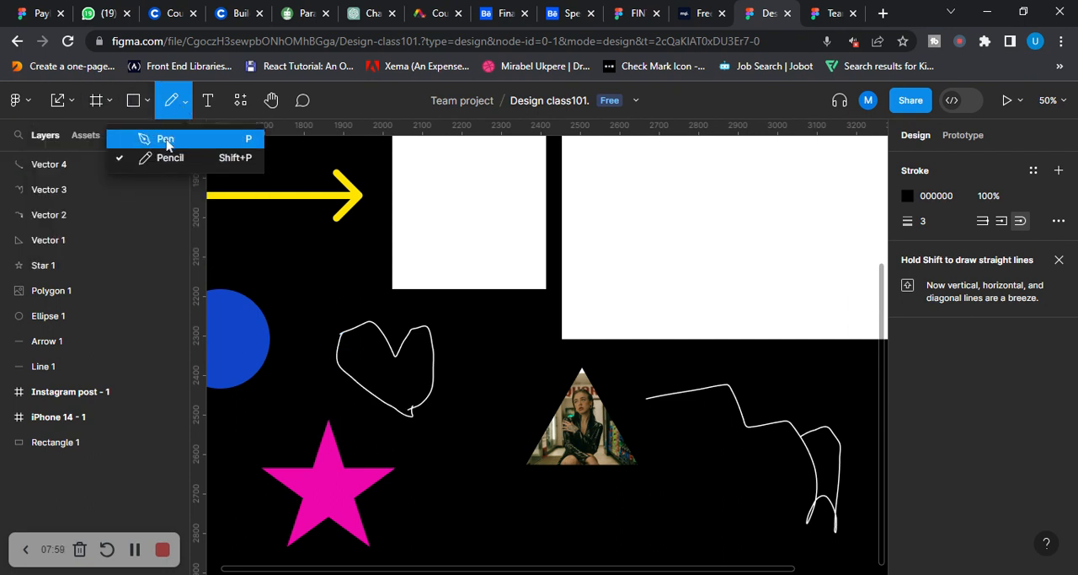
click(110, 101)
click(146, 102)
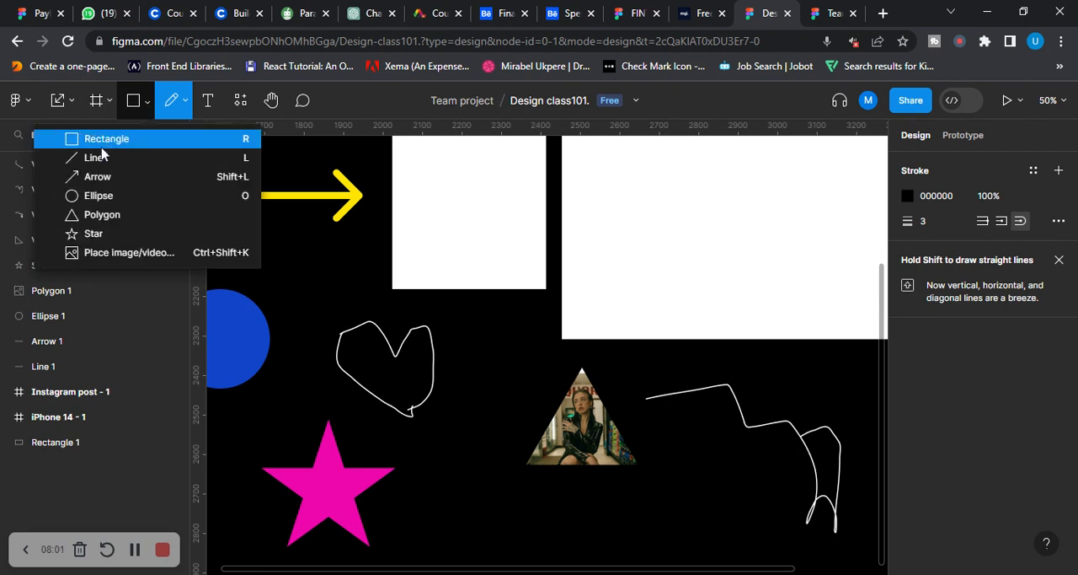
Give the small pen-drawn triangle a green 0CAF7E stroke of weight 21 and move it to about X 2871, Y 2568
click(73, 105)
click(67, 138)
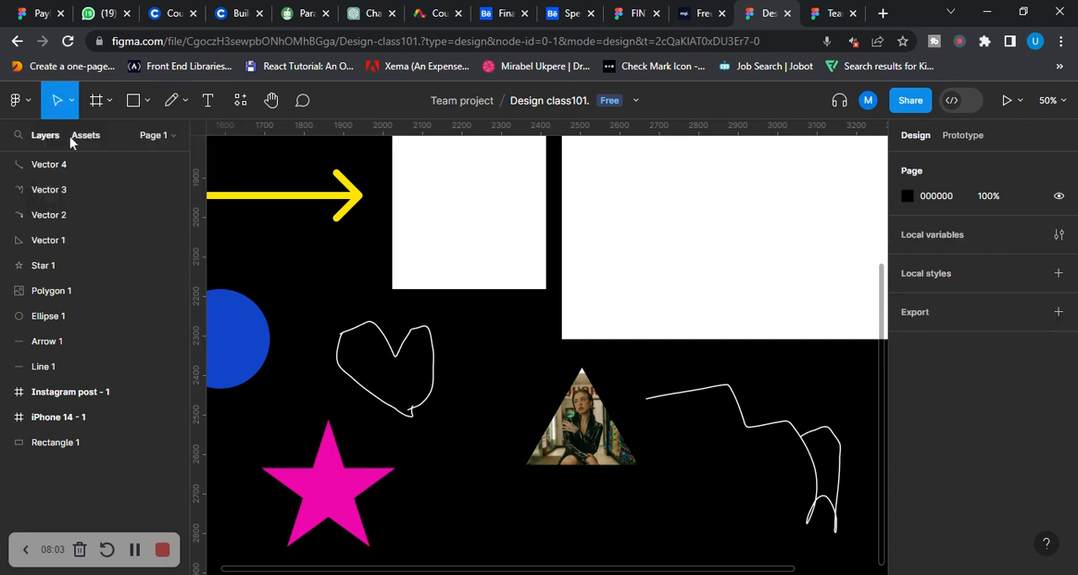
click(689, 424)
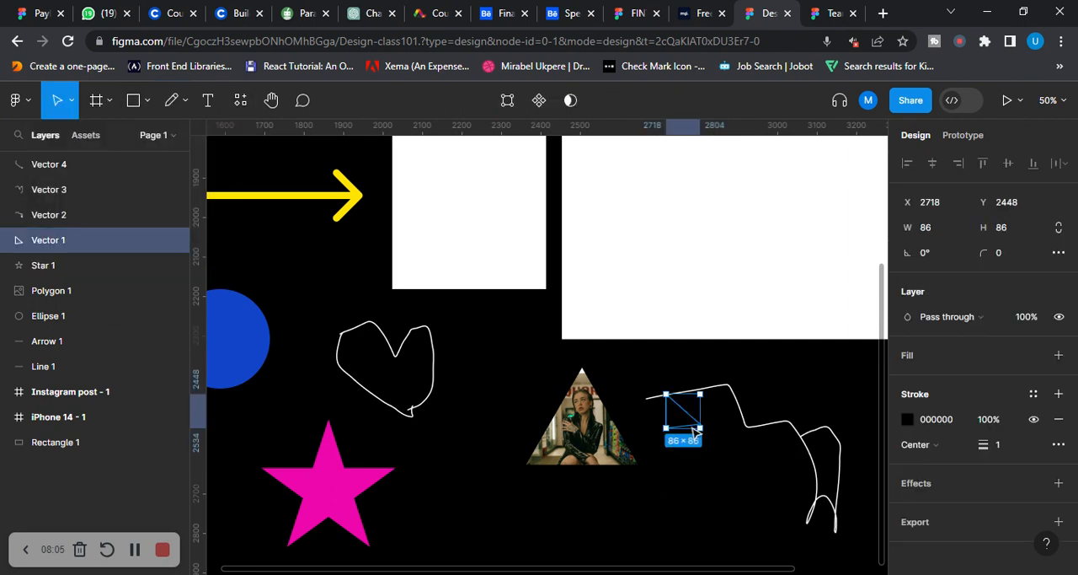
click(908, 419)
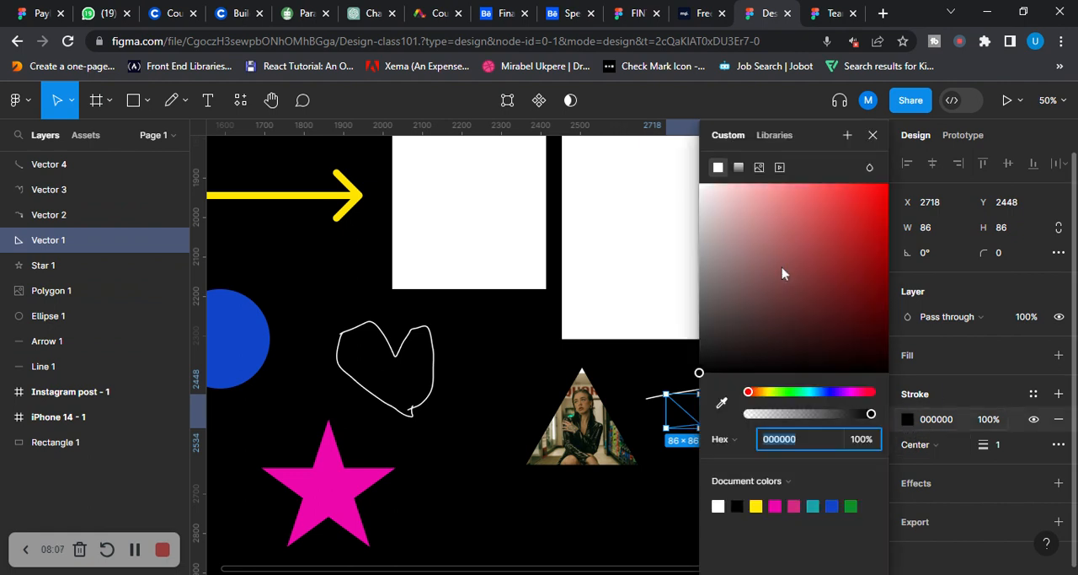
drag(814, 337, 877, 244)
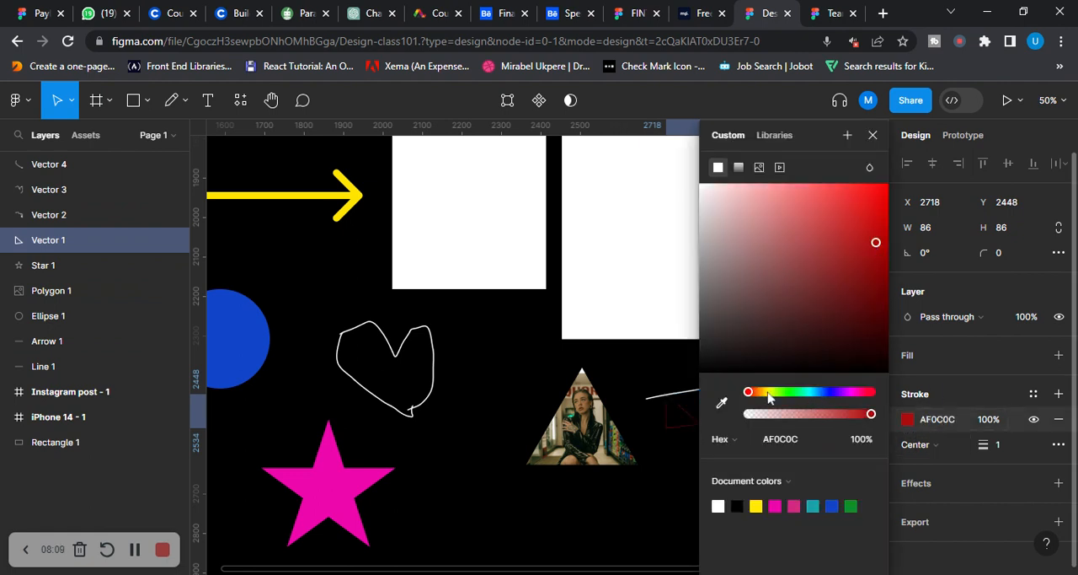
click(804, 392)
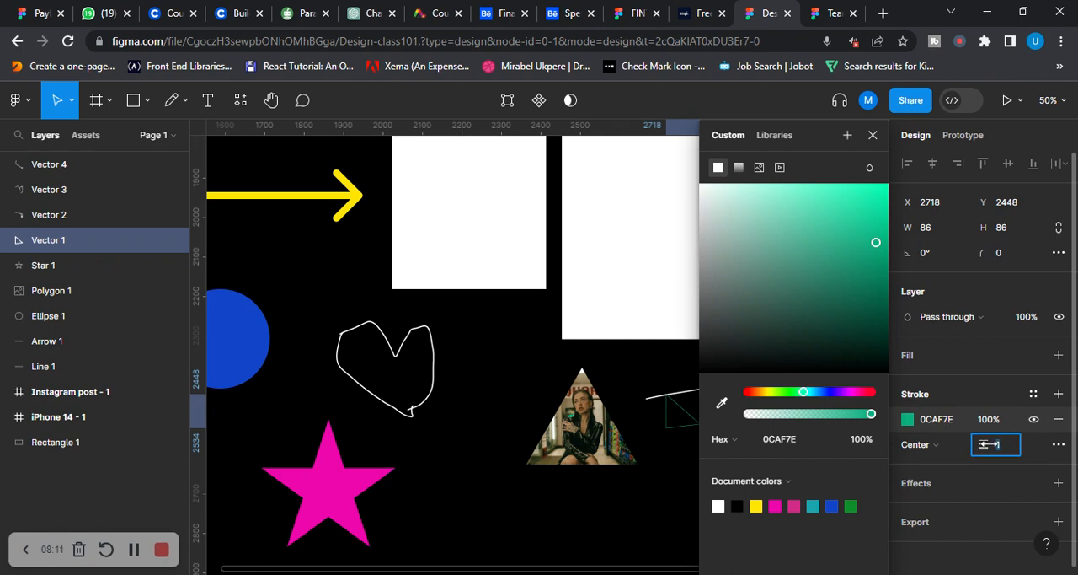
drag(984, 445, 984, 445)
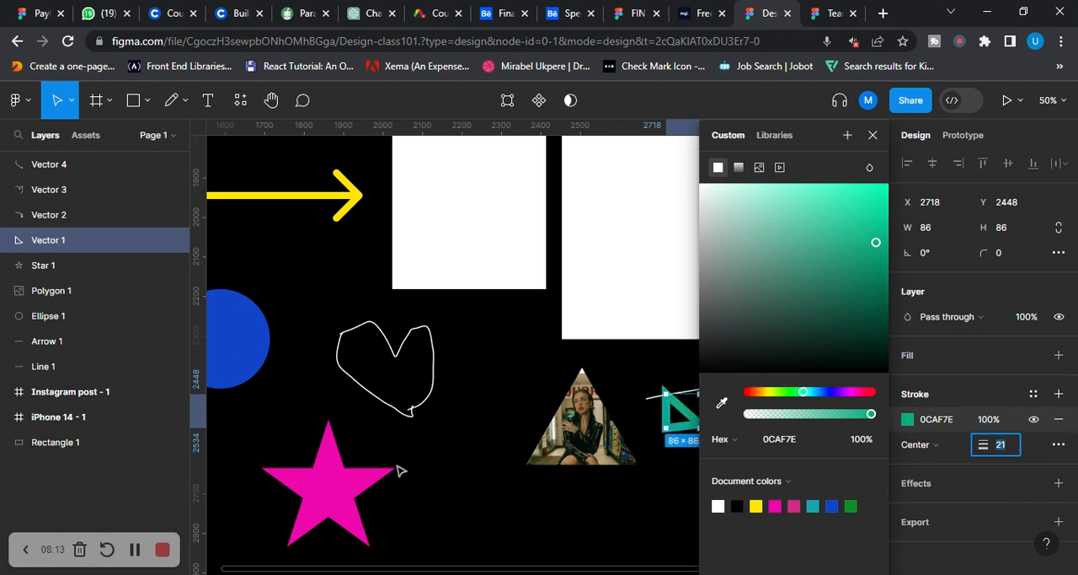
click(649, 387)
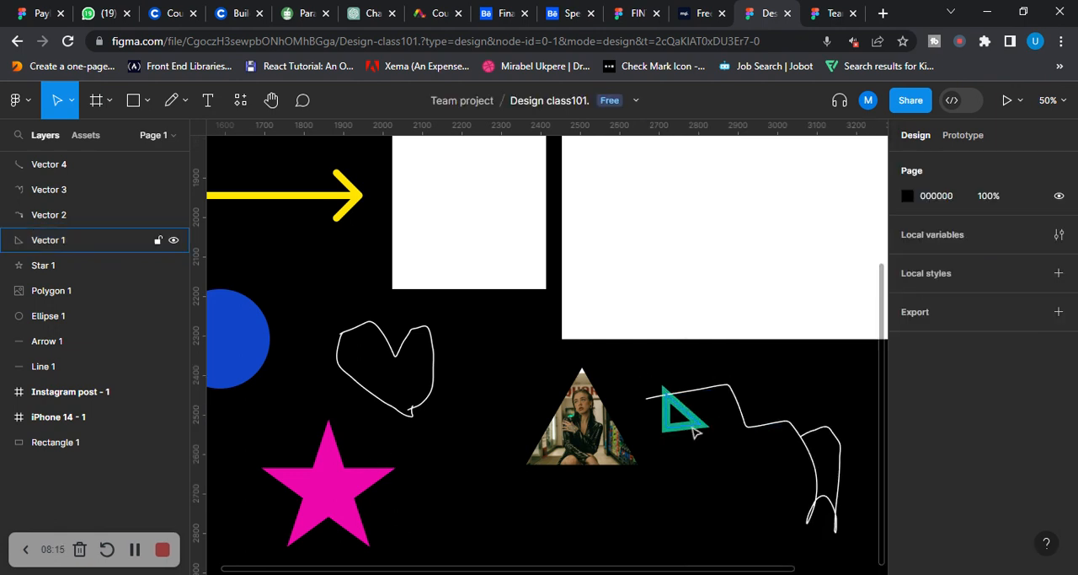
drag(696, 417, 759, 465)
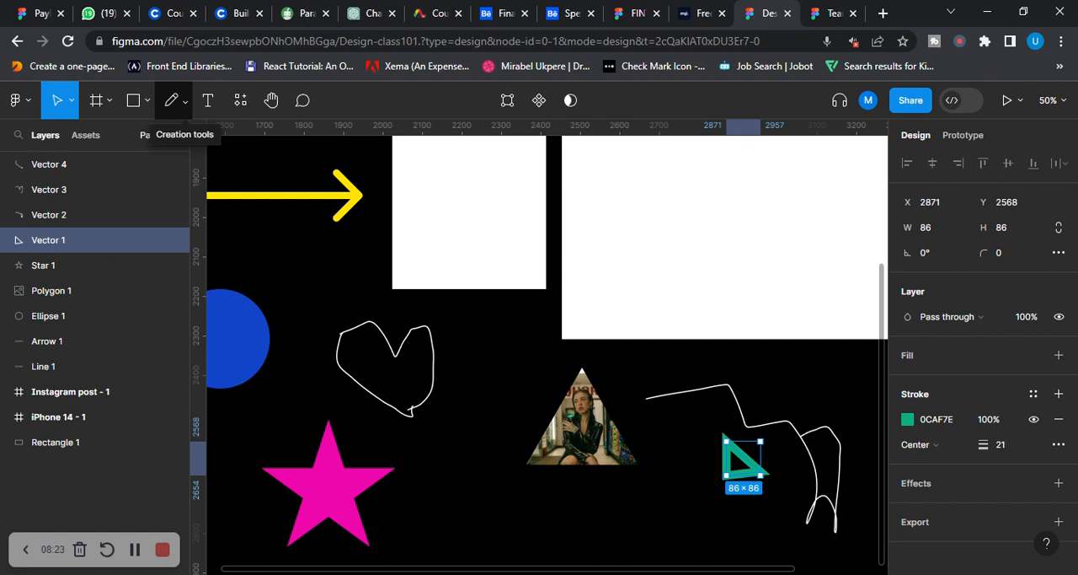
Add a text layer at about X 252, Y 209 in the Instagram post frame: "Hi,", the person's first name, and "welcome to my youtube channel"
scroll(534, 301, up, 5)
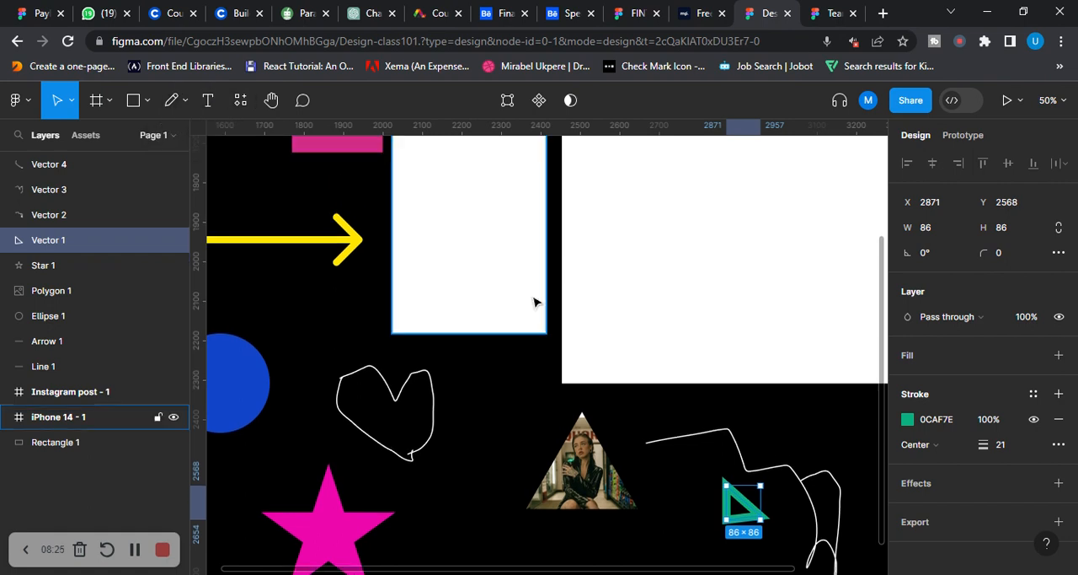
scroll(672, 340, right, 5)
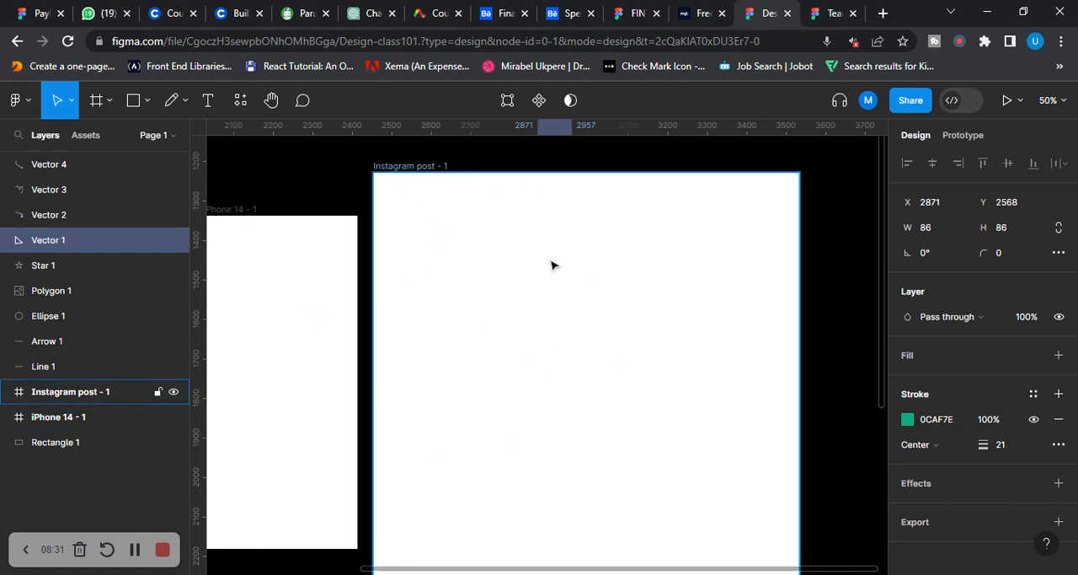
click(208, 108)
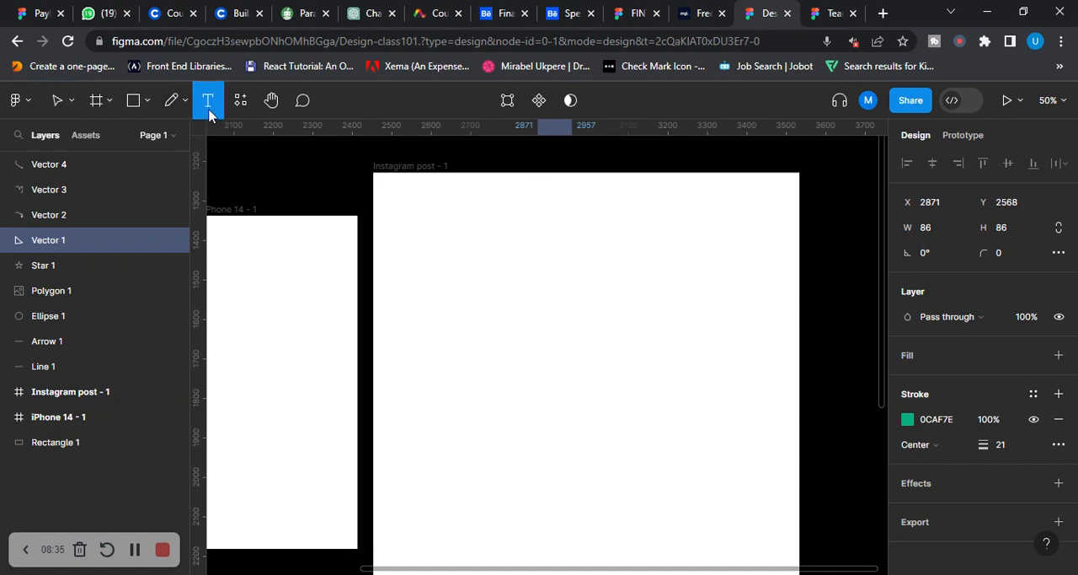
click(473, 255)
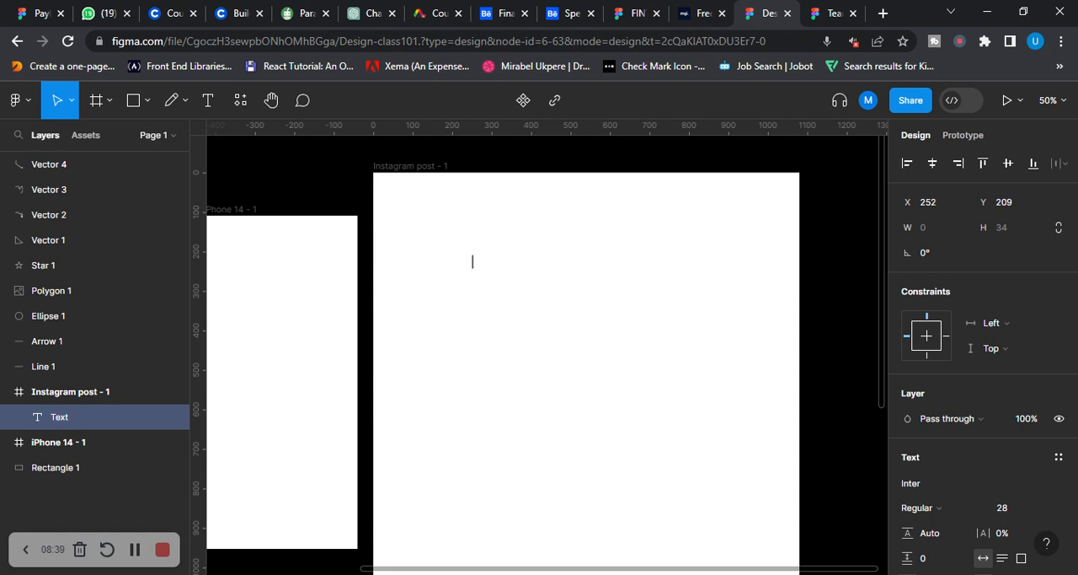
text(h)
key(BackSpace)
key(BackSpace)
text(Hi, mir)
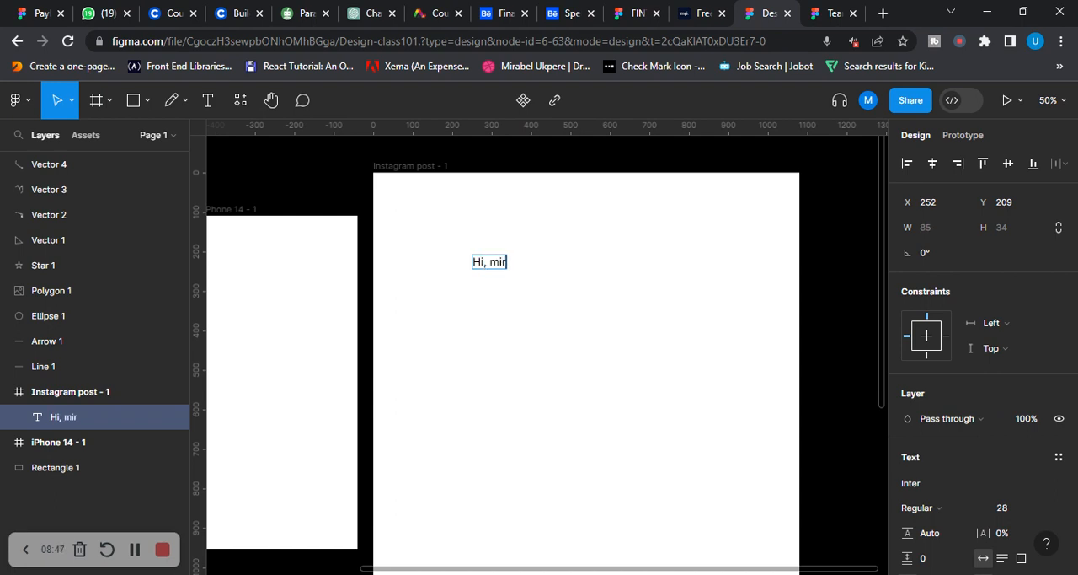
text(abel)
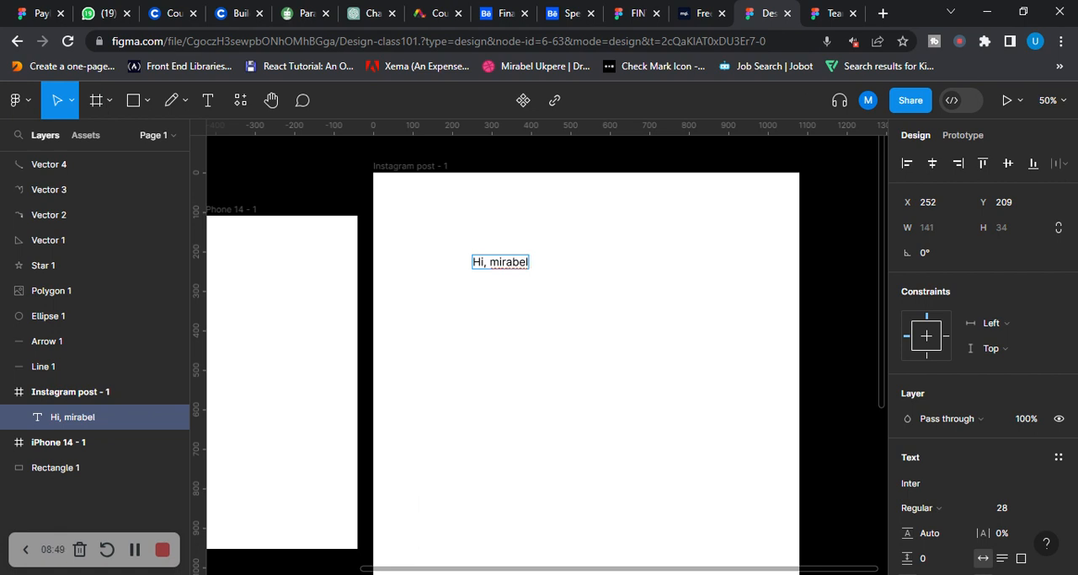
text( welcome t)
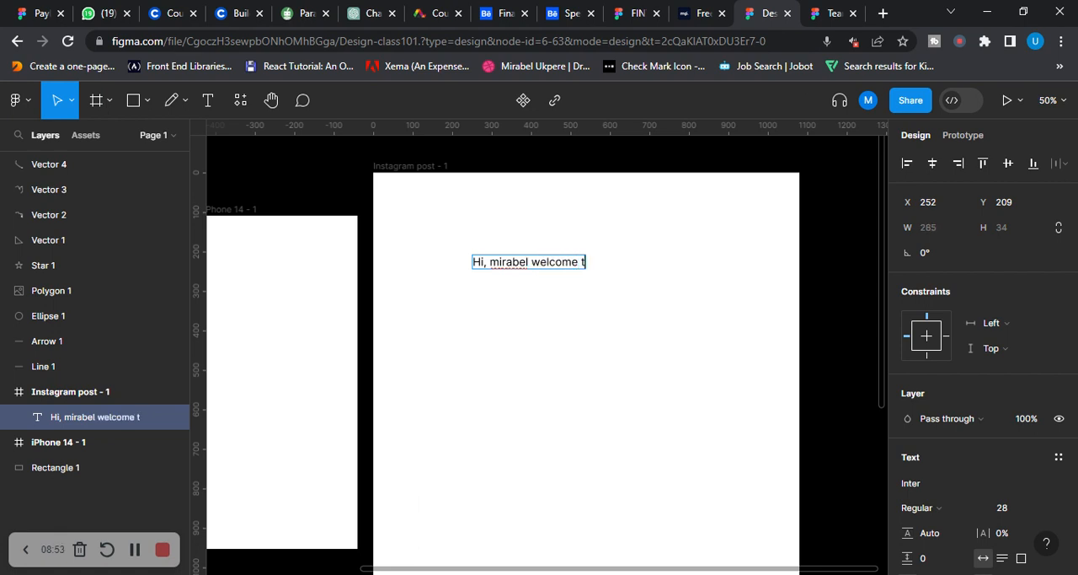
text(o)
text( my yo)
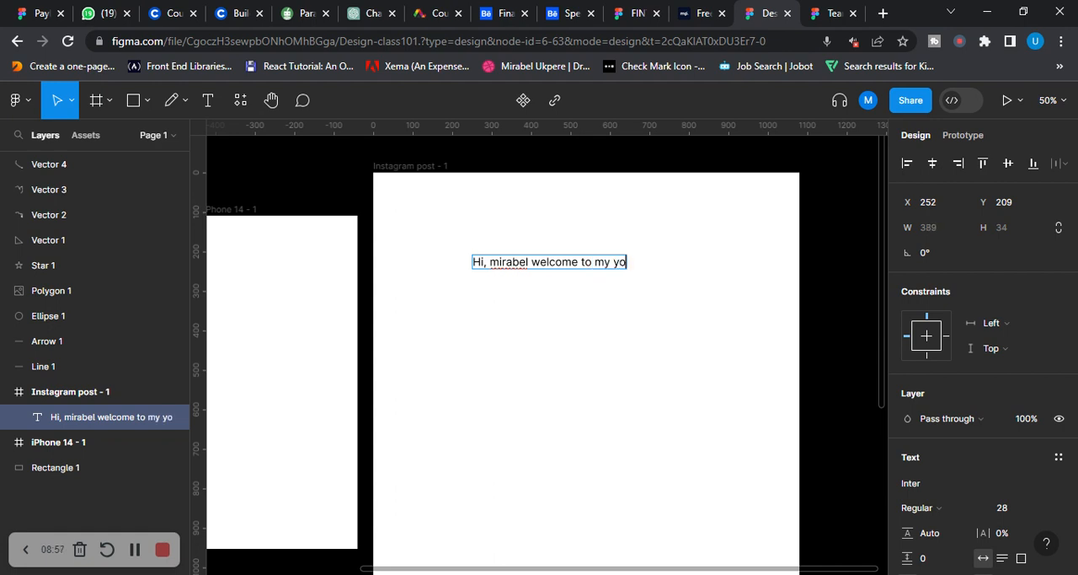
text(utube channel)
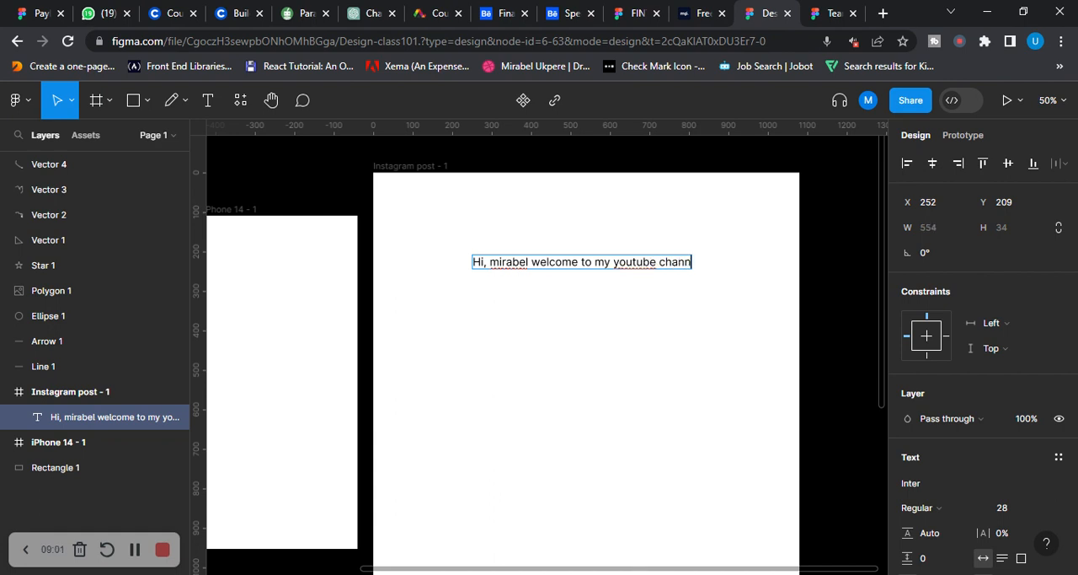
Apply the spelling suggestions "YouTube" and the capitalized first name in the greeting, and move the text to about X 238, Y 121
right_click(642, 261)
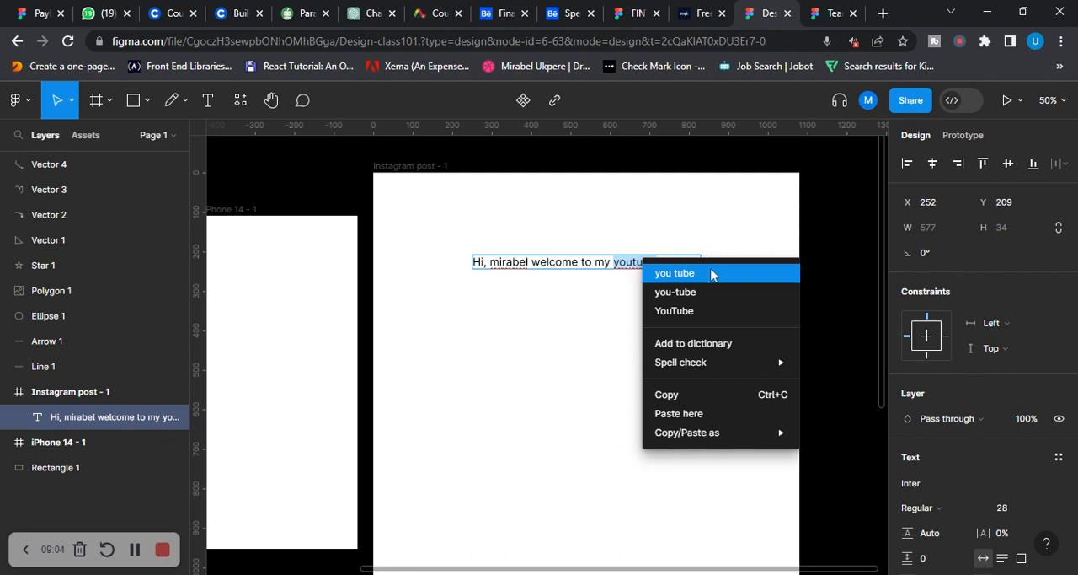
click(675, 310)
right_click(505, 262)
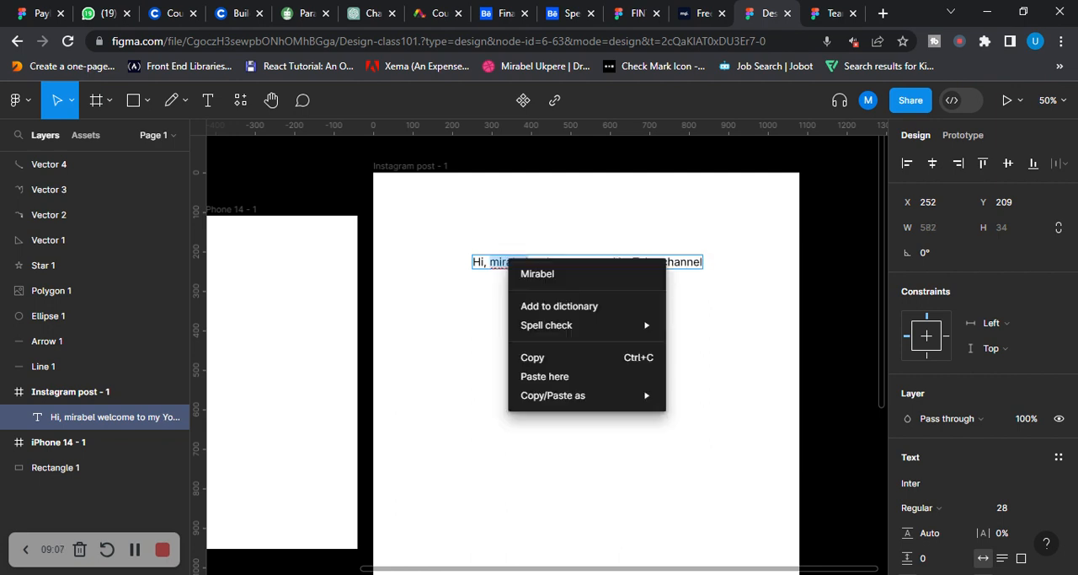
click(541, 282)
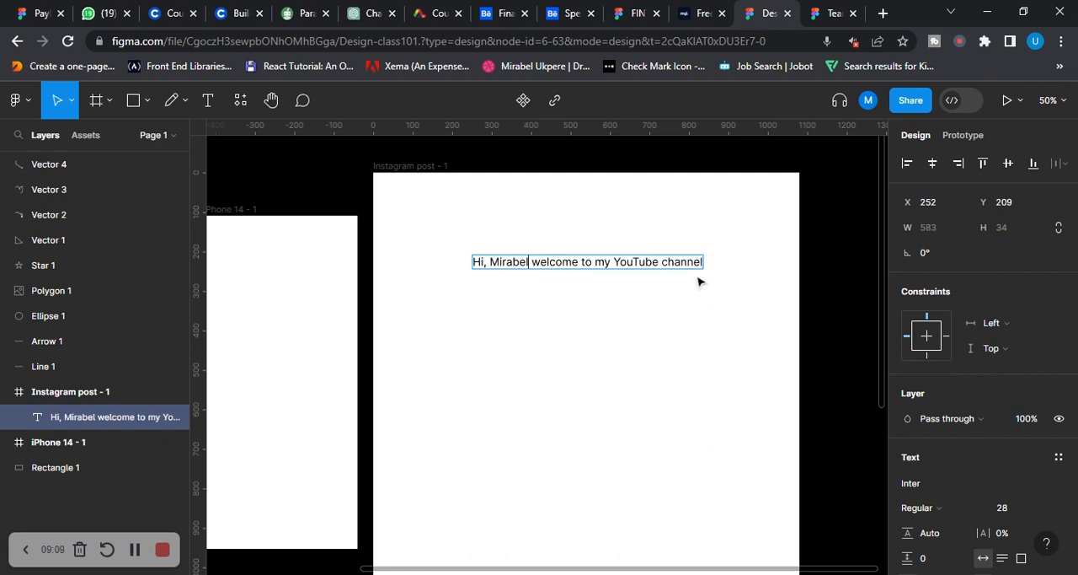
key(Escape)
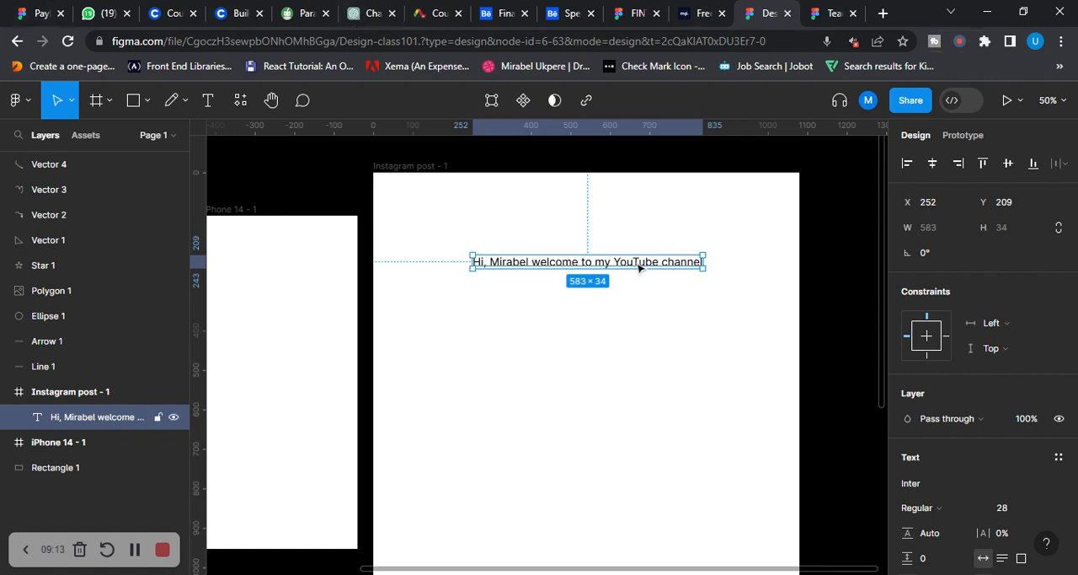
drag(638, 267, 632, 231)
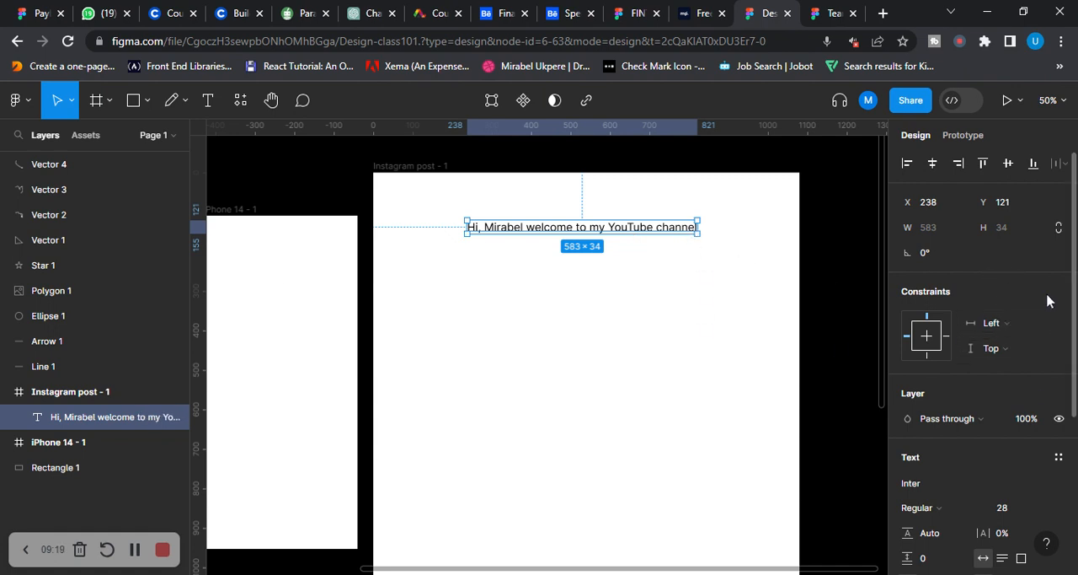
Change the greeting text's font to Inknut Antiqua and move it to about X 206, Y 117
scroll(1032, 310, down, 3)
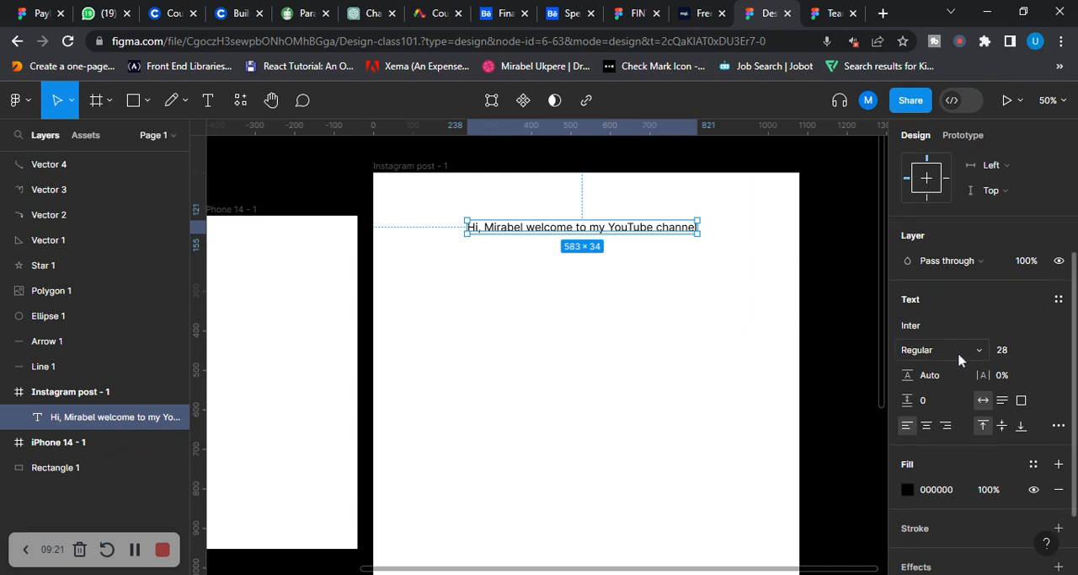
scroll(958, 328, down, 1)
scroll(958, 329, down, 1)
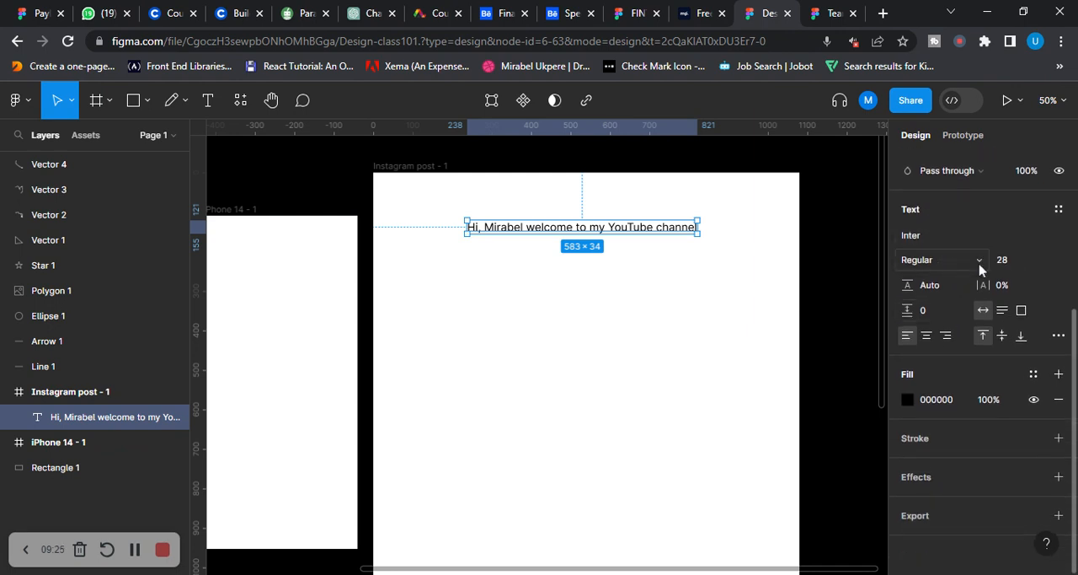
click(923, 237)
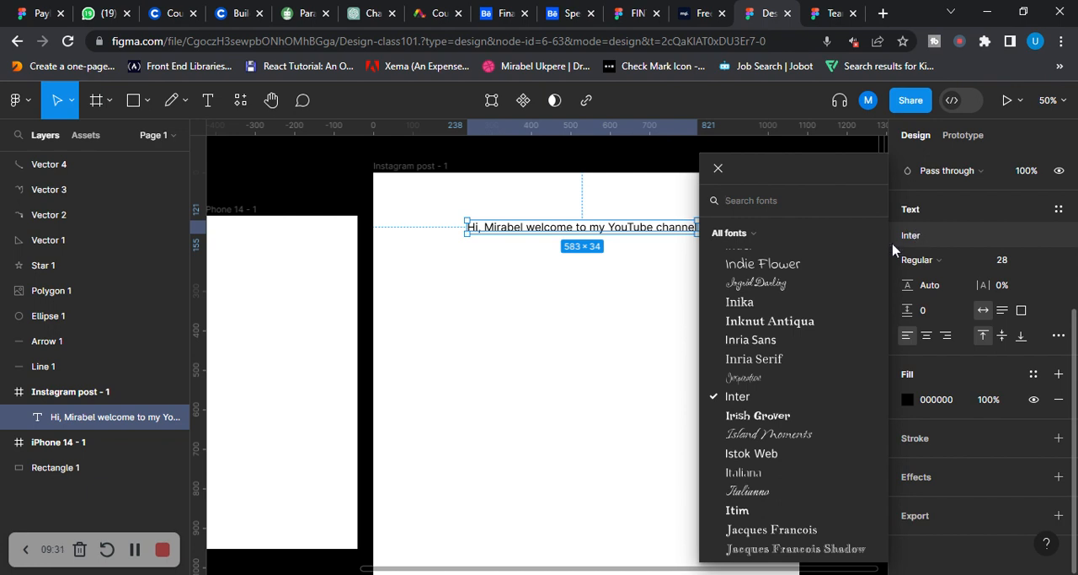
click(789, 325)
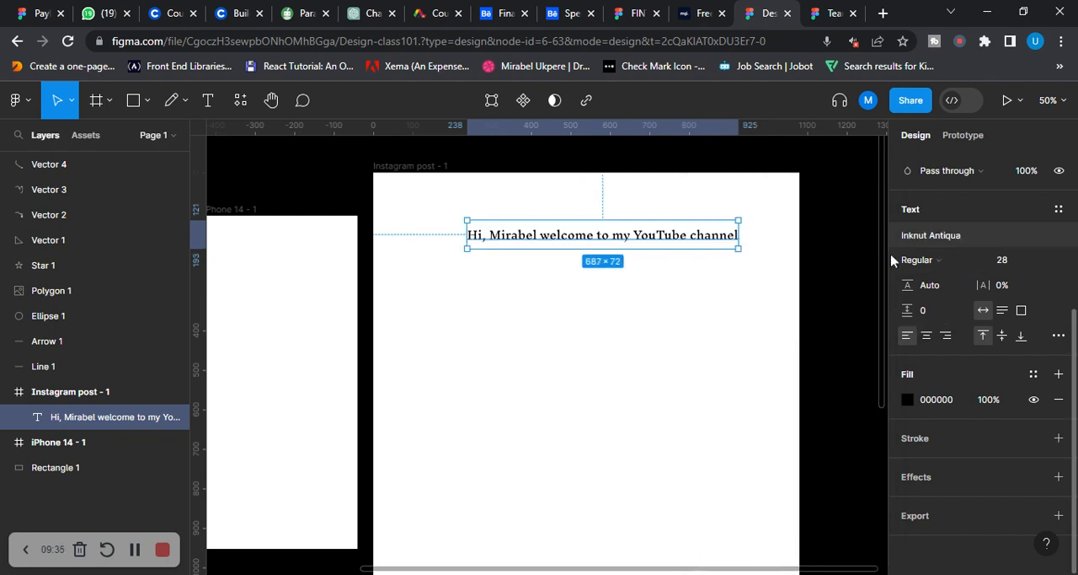
drag(664, 238, 652, 237)
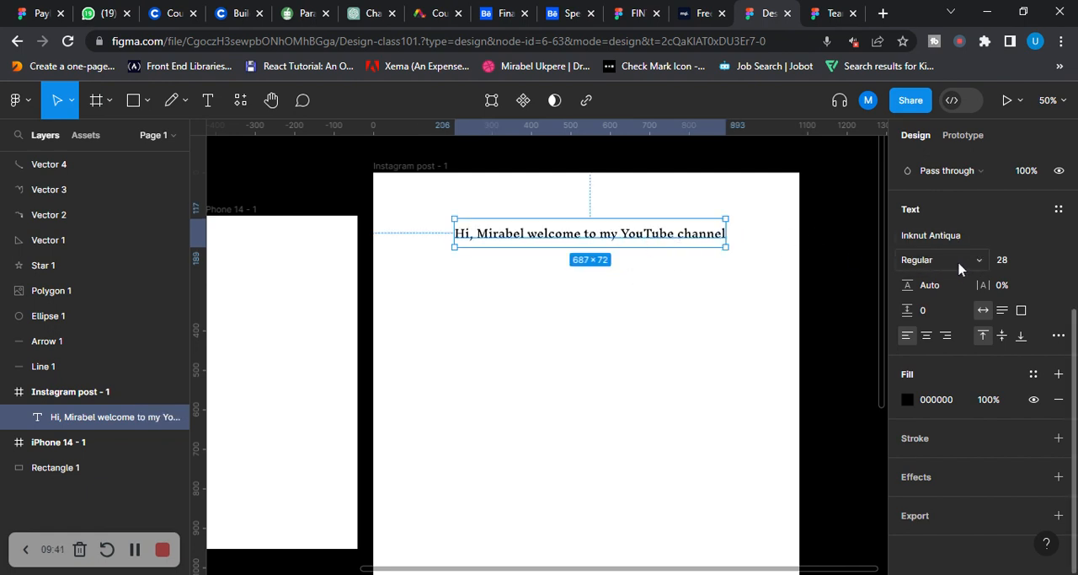
Set the greeting text to Light weight at size 33 and move it to about X 158, Y 113
click(980, 263)
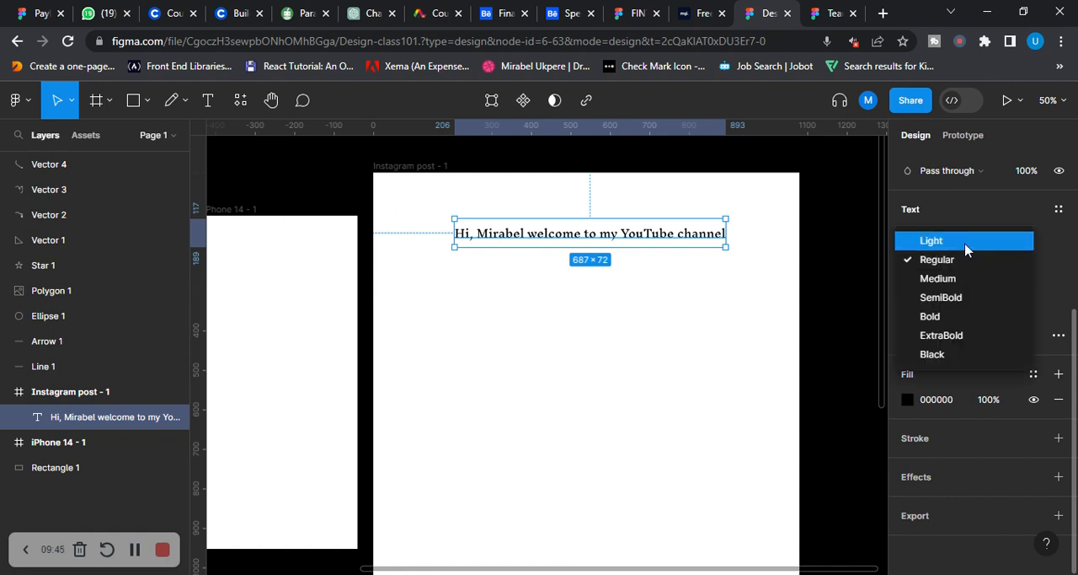
click(966, 245)
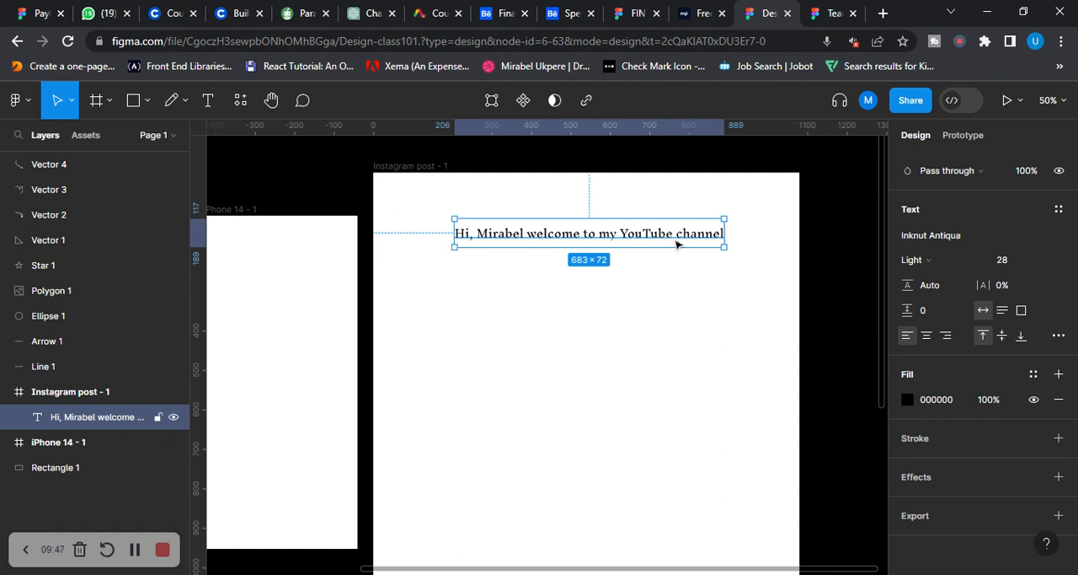
click(1001, 260)
text(31)
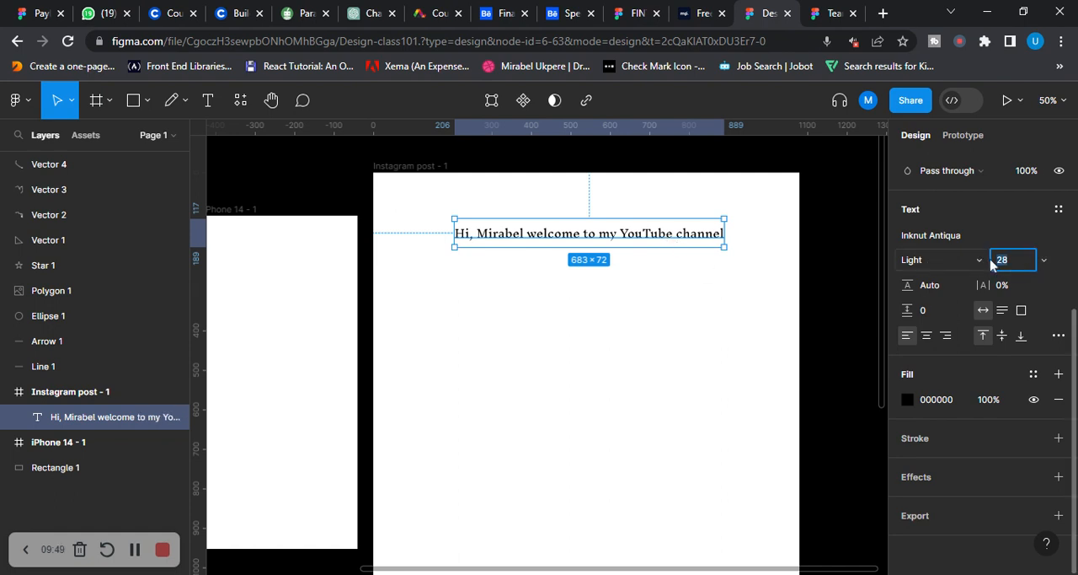
key(Return)
key(Up)
key(Up)
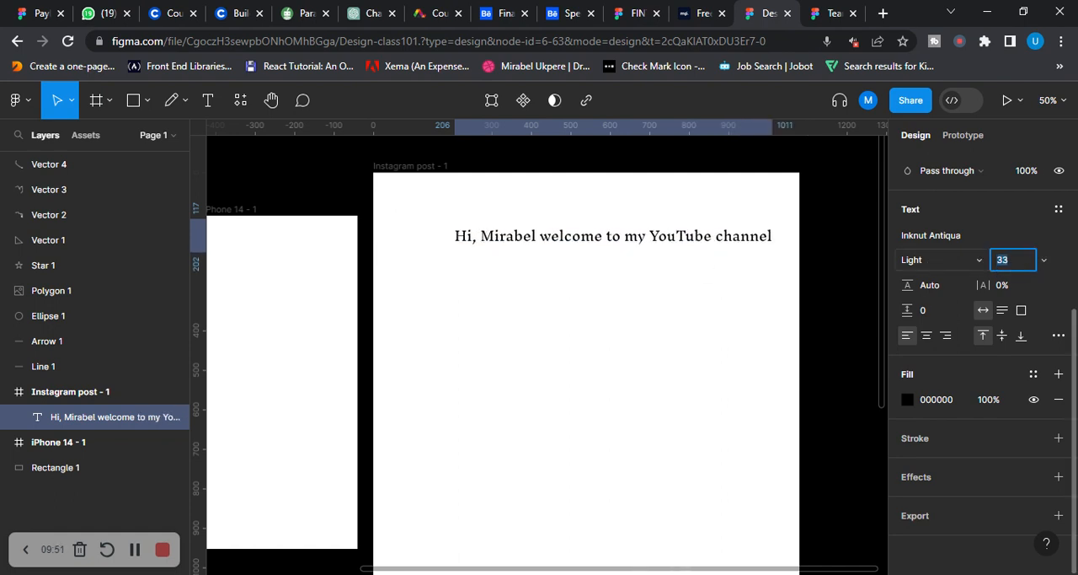
mouse_move(609, 241)
mouse_down()
mouse_move(597, 241)
mouse_move(614, 260)
mouse_up()
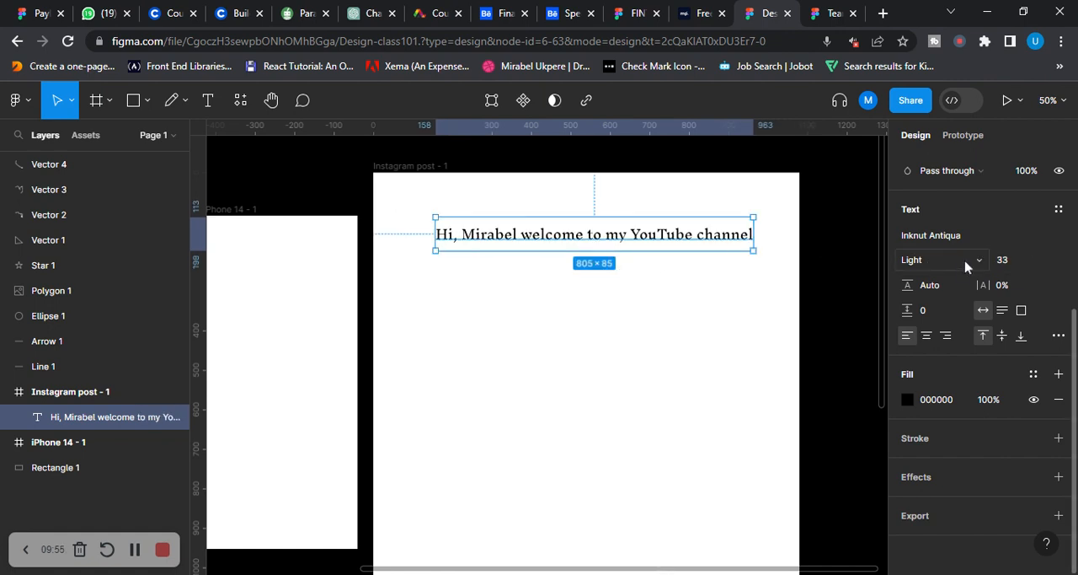
Step the greeting text's weight through Regular, Medium, SemiBold, Bold and ExtraBold, ending on Black
click(986, 261)
click(961, 281)
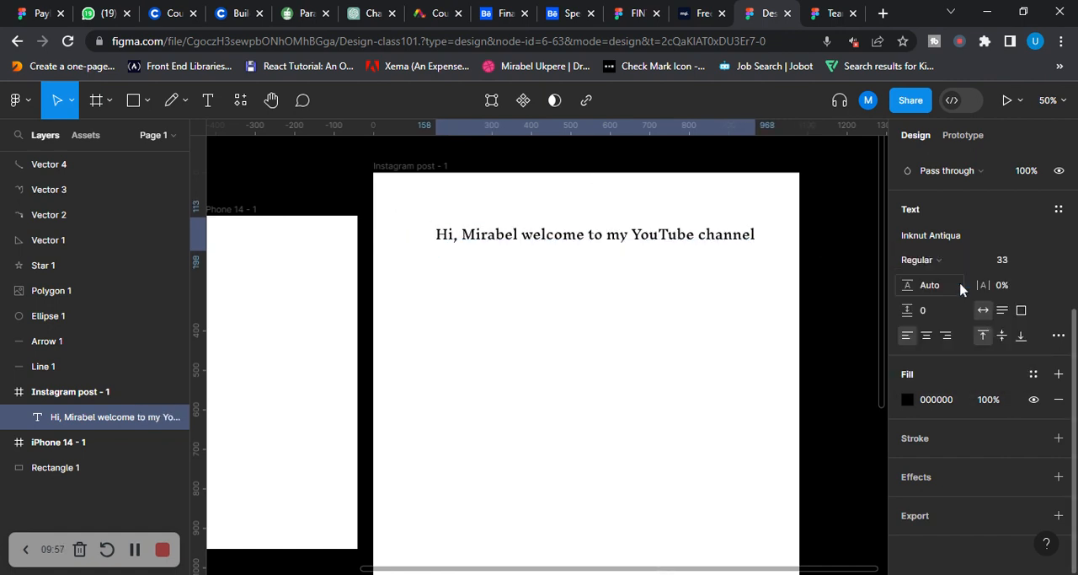
click(983, 261)
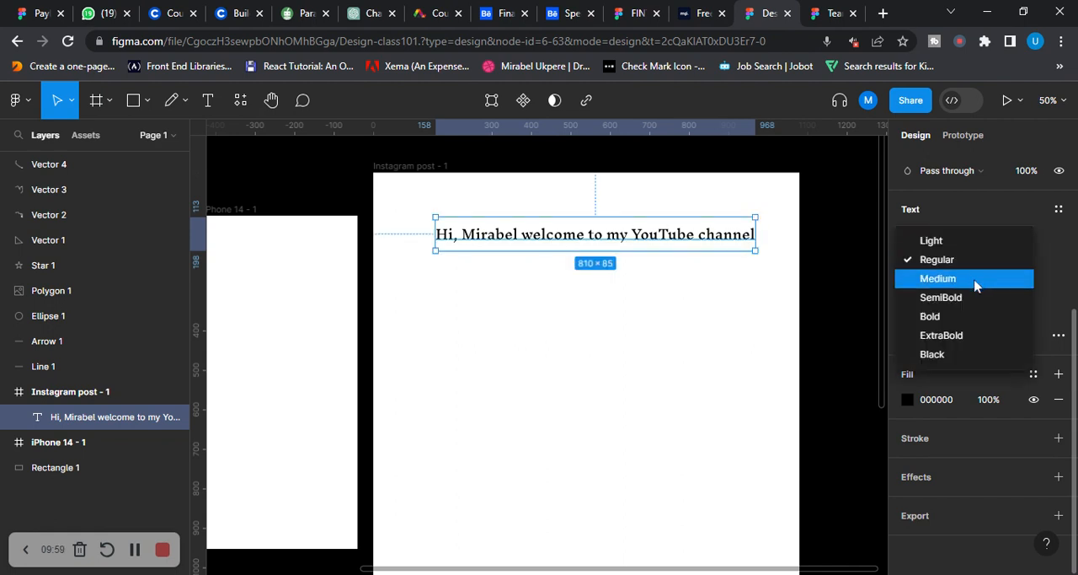
click(975, 286)
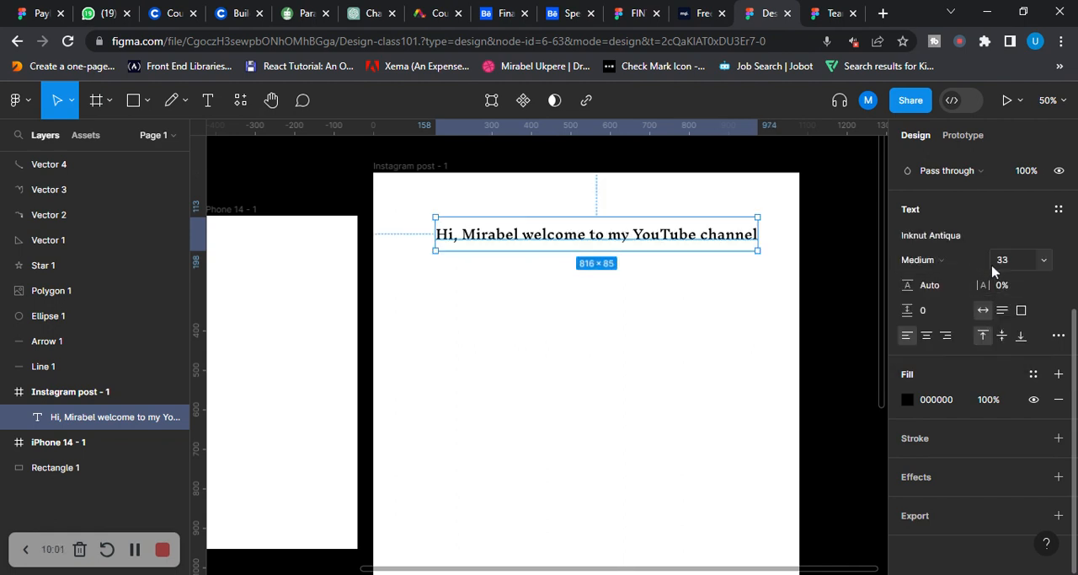
click(975, 266)
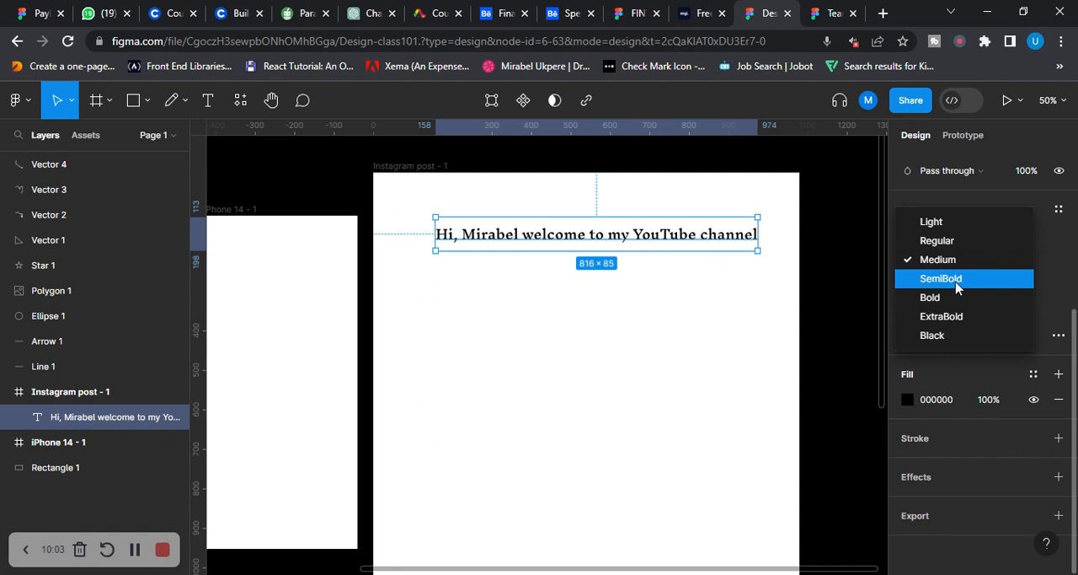
click(956, 287)
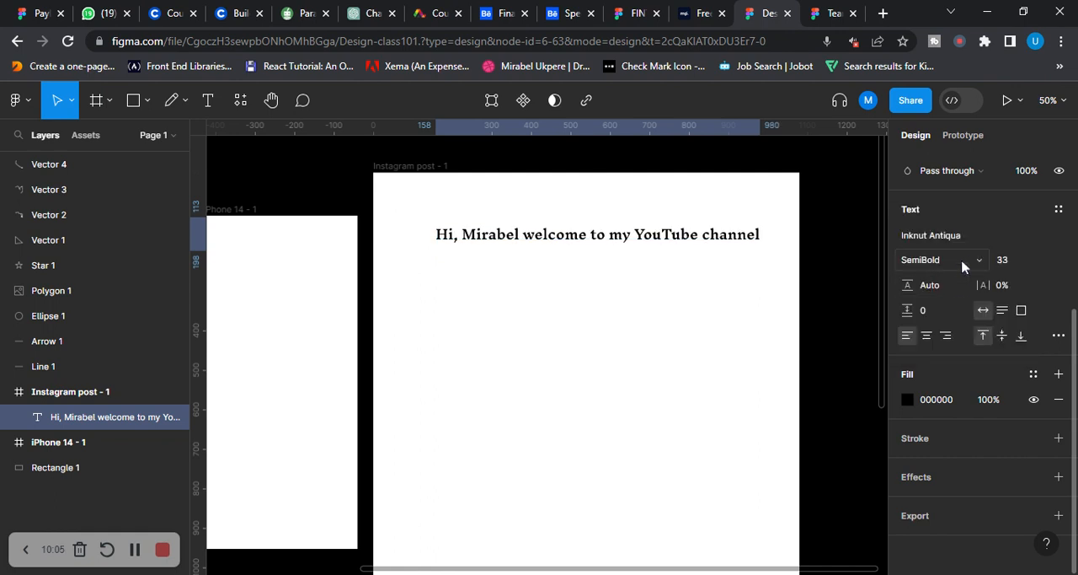
click(961, 258)
click(944, 280)
click(978, 262)
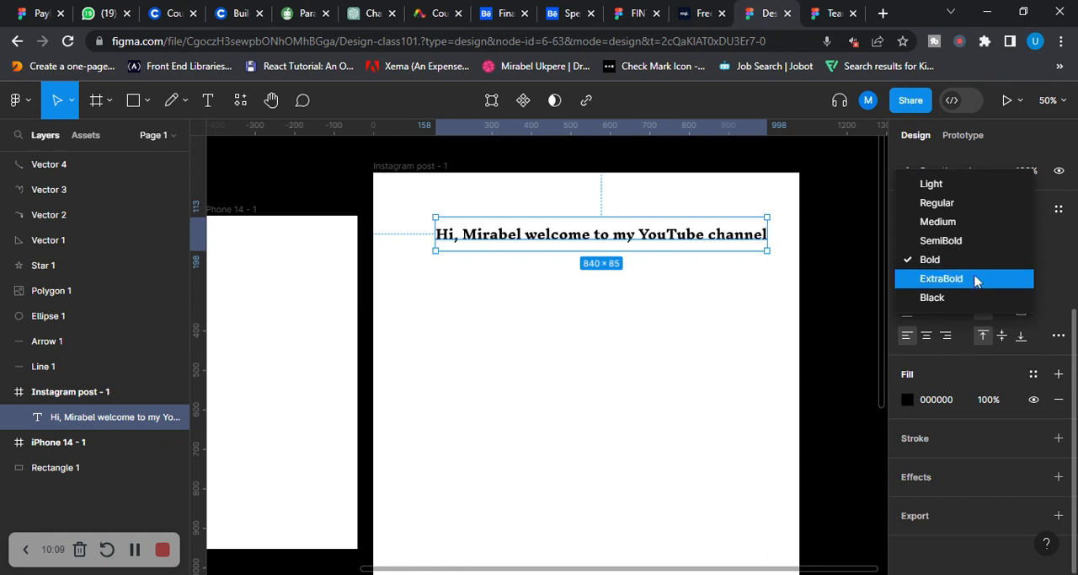
click(975, 280)
click(980, 265)
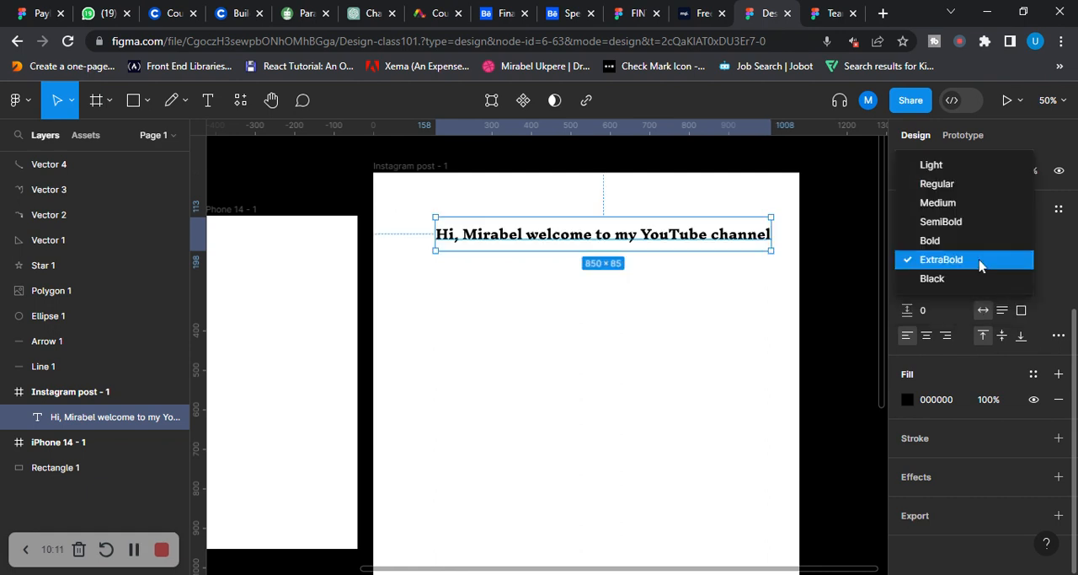
click(947, 280)
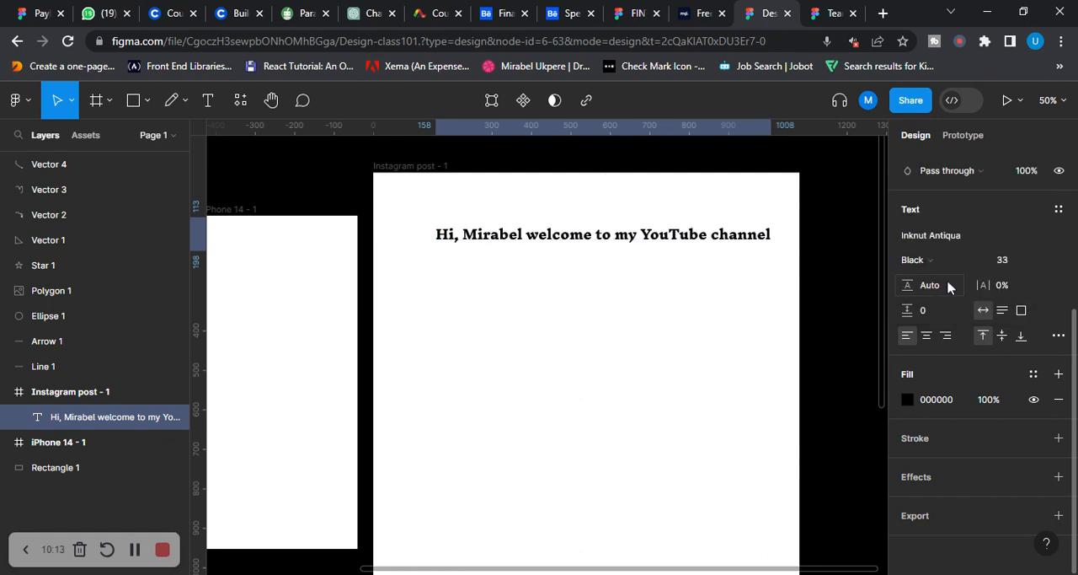
Change the greeting text's fill to the lime green A6F441
click(907, 397)
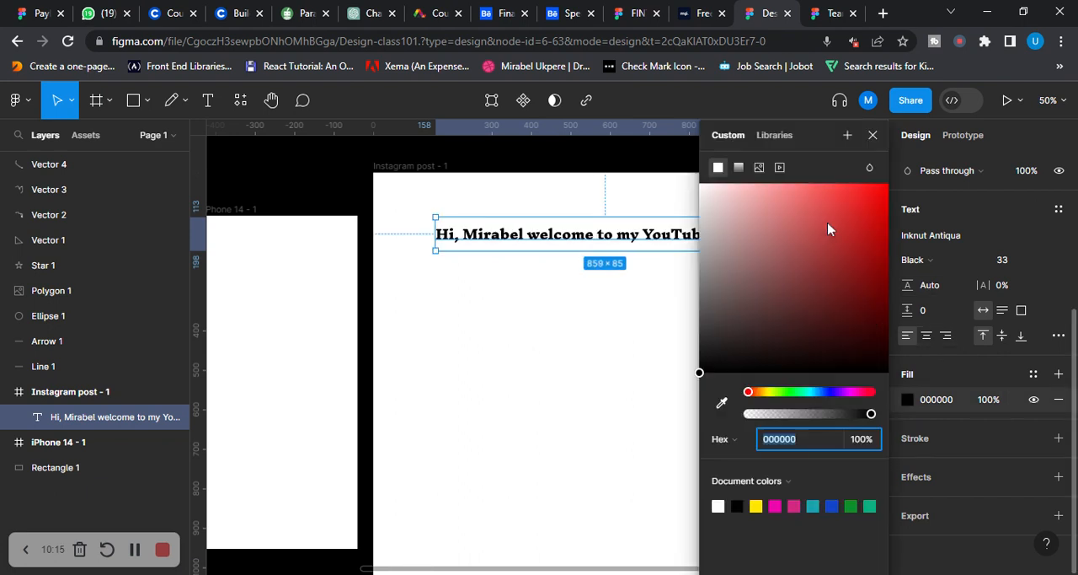
click(838, 192)
drag(762, 396, 780, 393)
click(409, 188)
Change the Instagram post frame's solid fill from white to red DD0B0B and shift its hue to the green 0BDD91
click(403, 173)
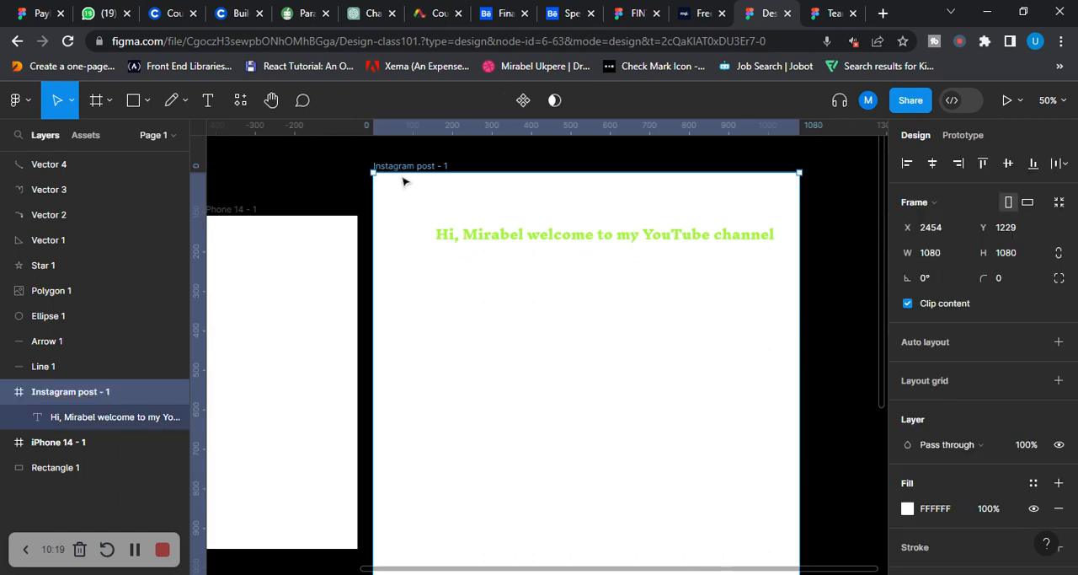
scroll(994, 371, down, 3)
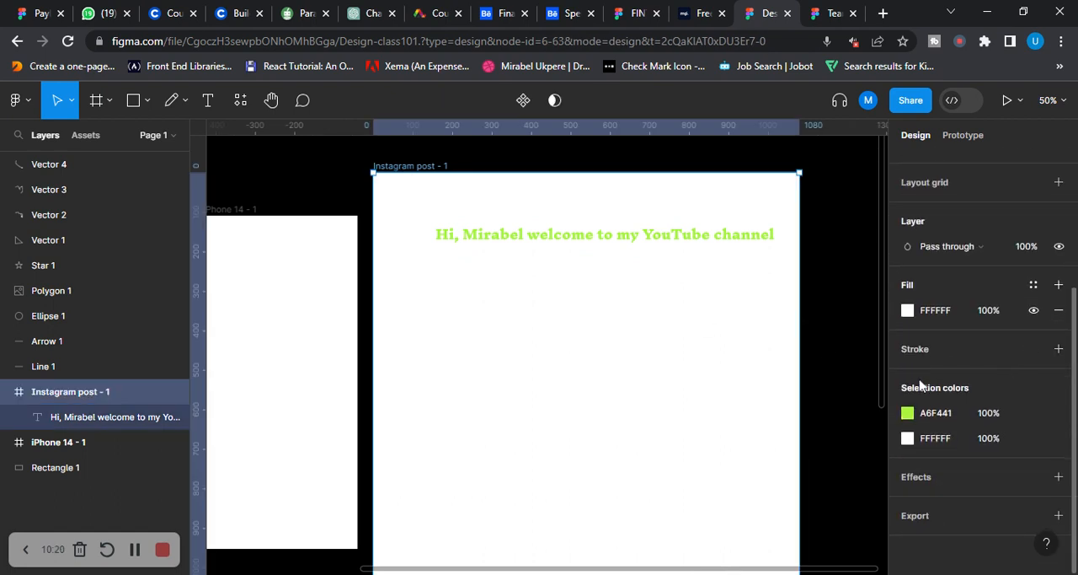
click(908, 310)
drag(828, 221, 879, 209)
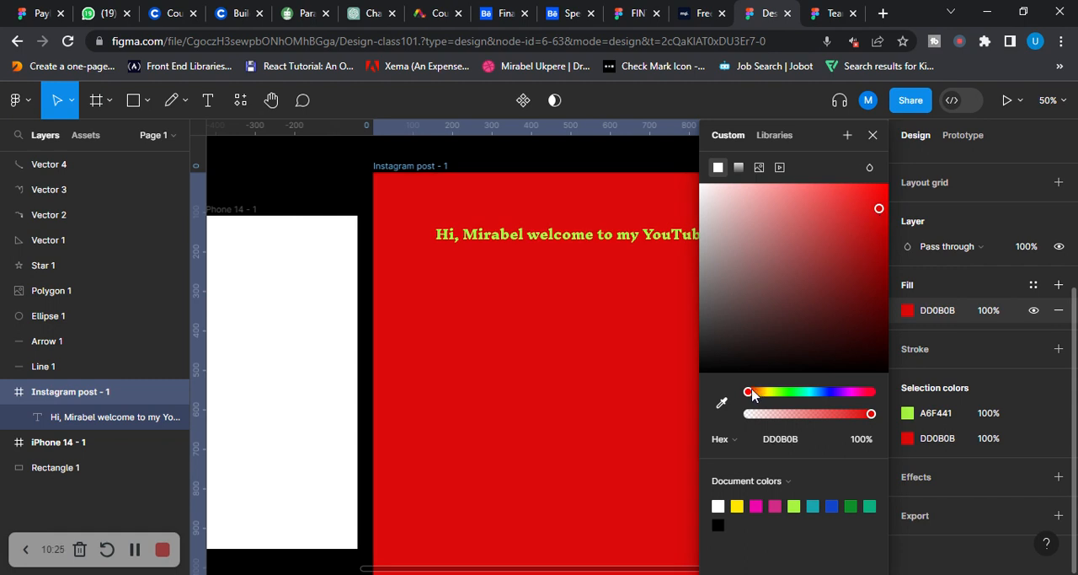
drag(751, 391, 803, 392)
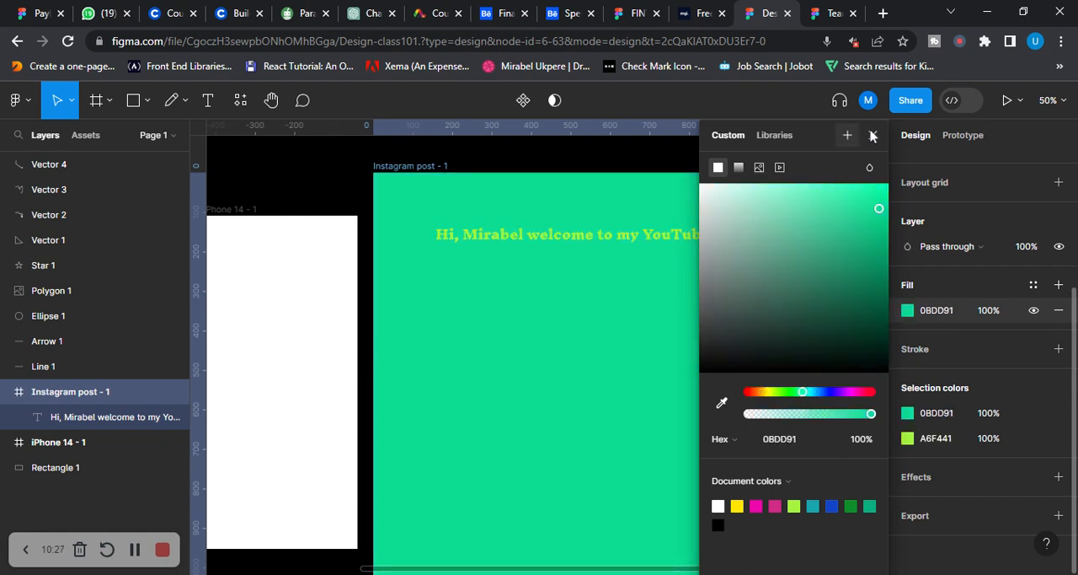
Turn the Instagram post frame's fill into a linear gradient and set its transparent end stop to pink F937F1
click(740, 168)
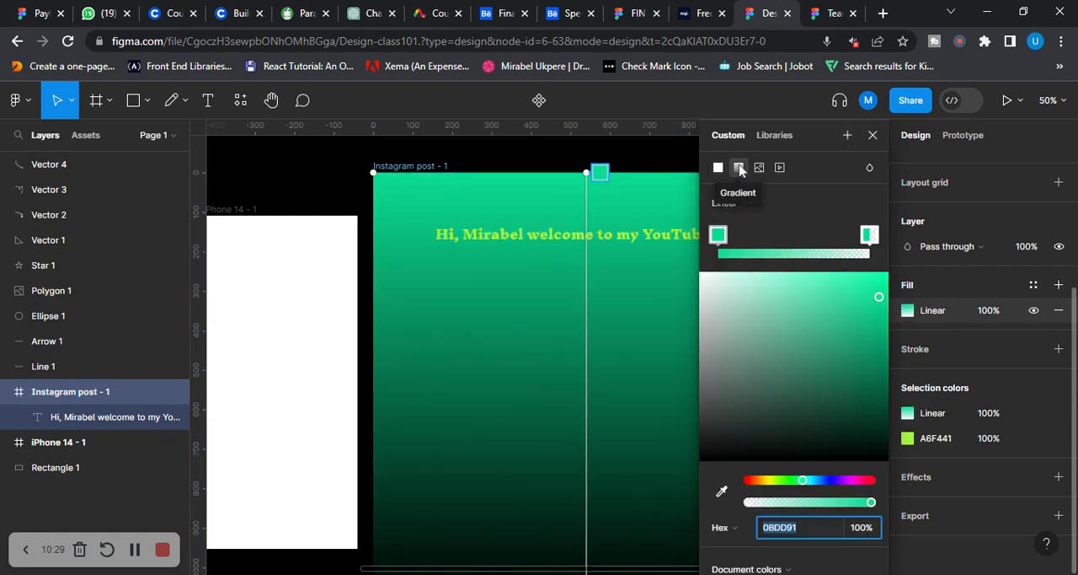
click(869, 235)
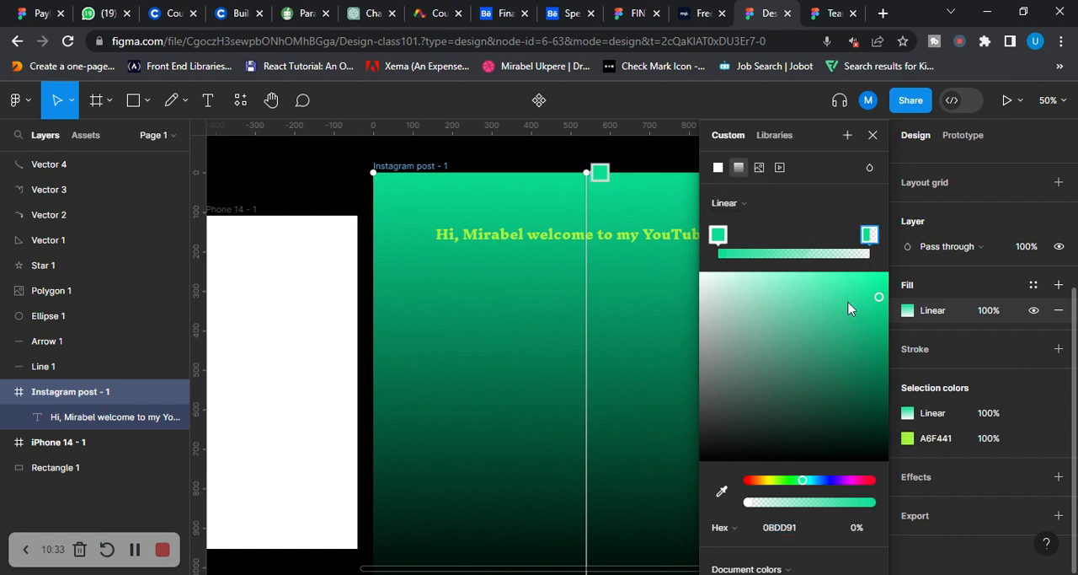
drag(802, 480, 853, 479)
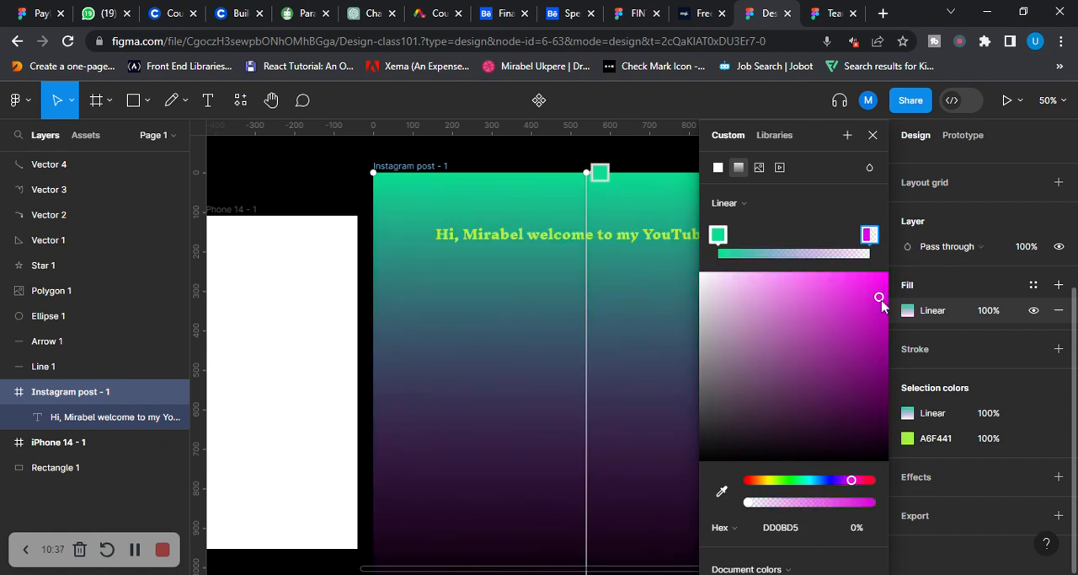
drag(882, 300, 846, 277)
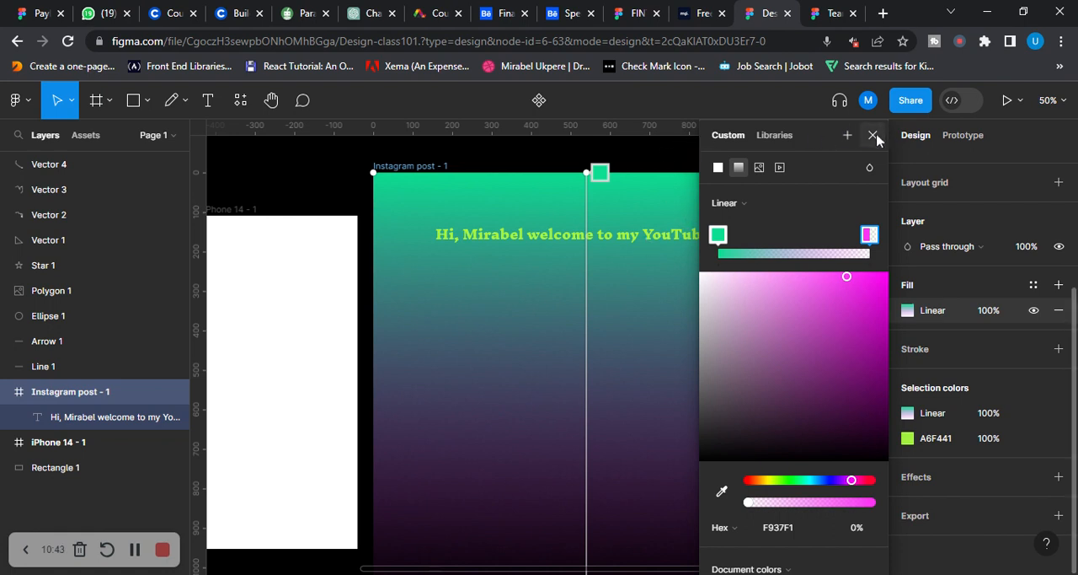
click(873, 134)
Move the greeting text to about X 110, Y 113 in the Instagram post frame
click(674, 241)
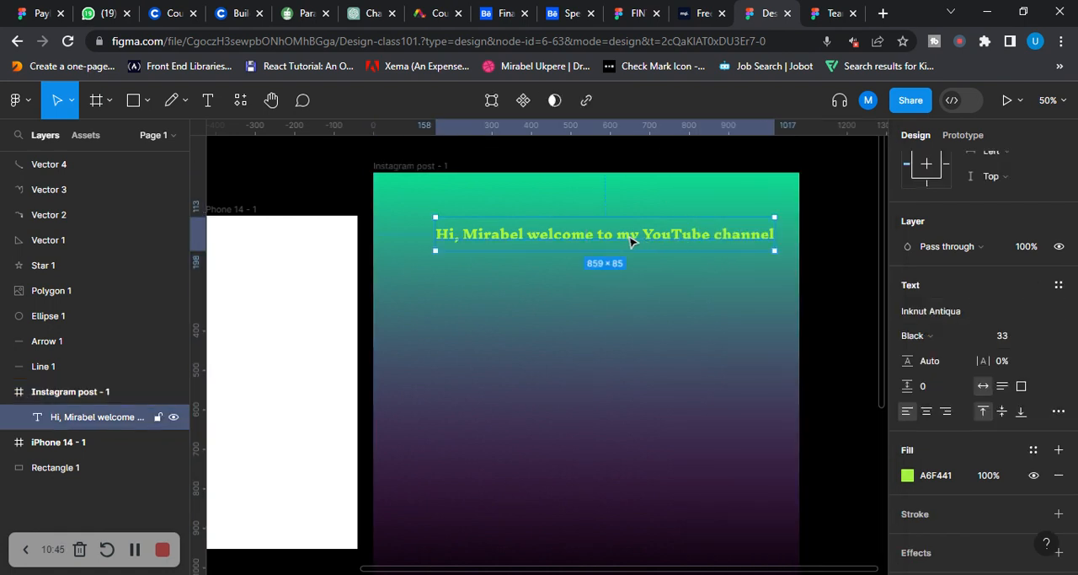
drag(634, 241, 628, 239)
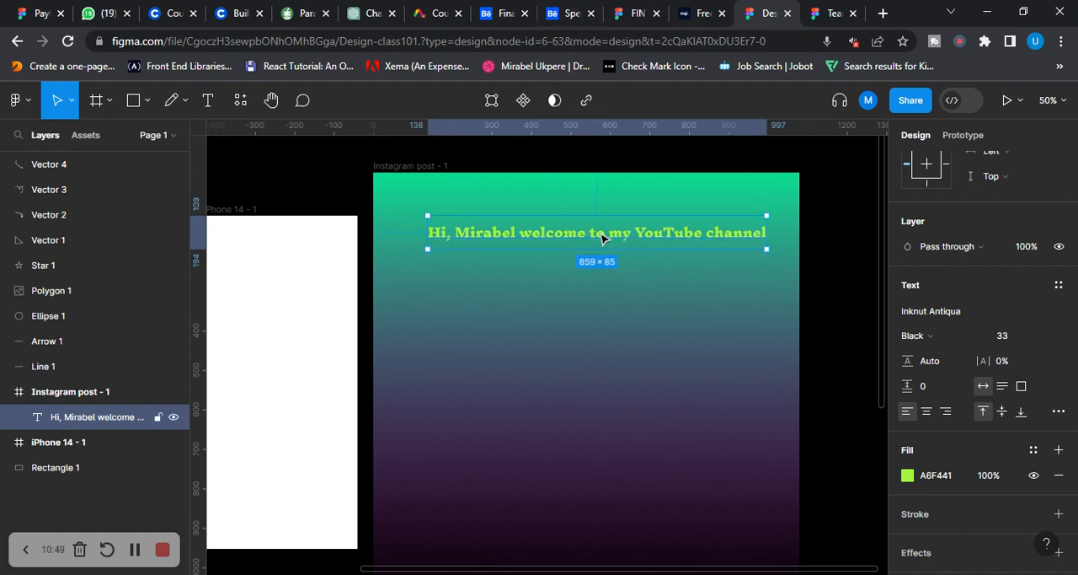
drag(607, 236, 592, 240)
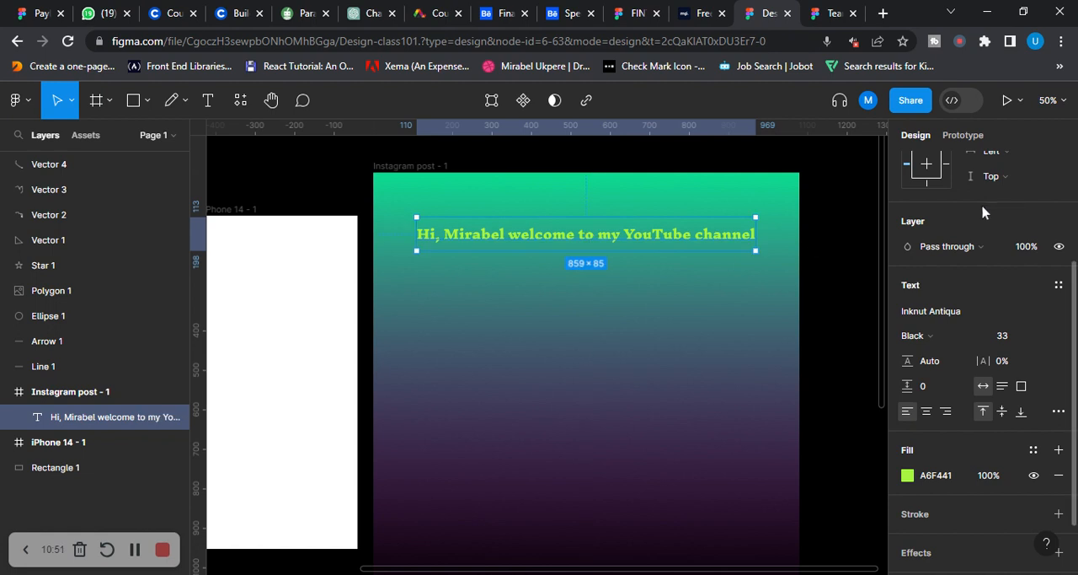
Align the greeting text horizontally within the Instagram post frame to the left, centre and right, ending on the right
scroll(985, 210, up, 4)
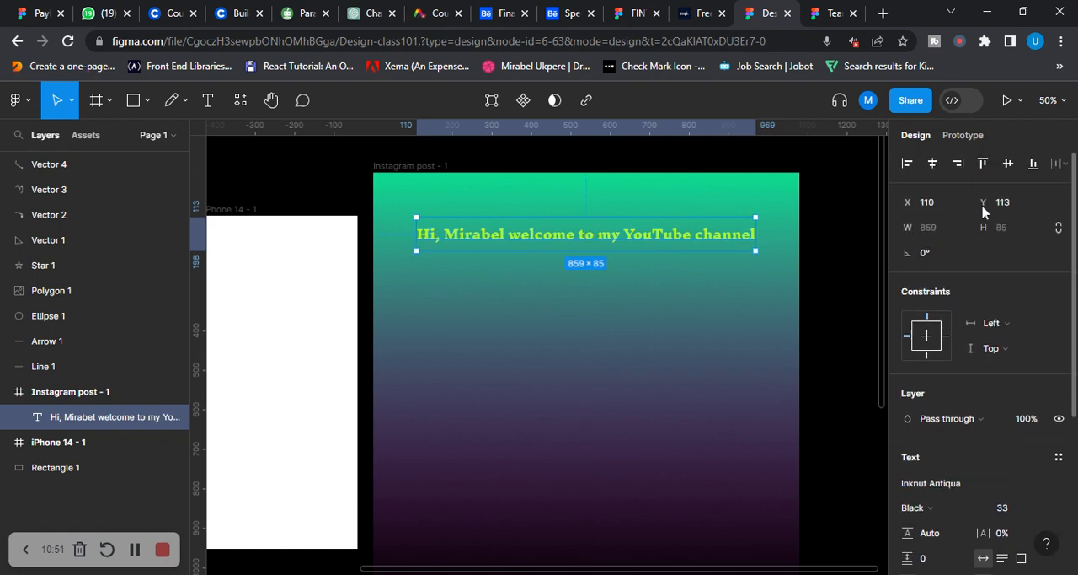
click(940, 168)
click(908, 175)
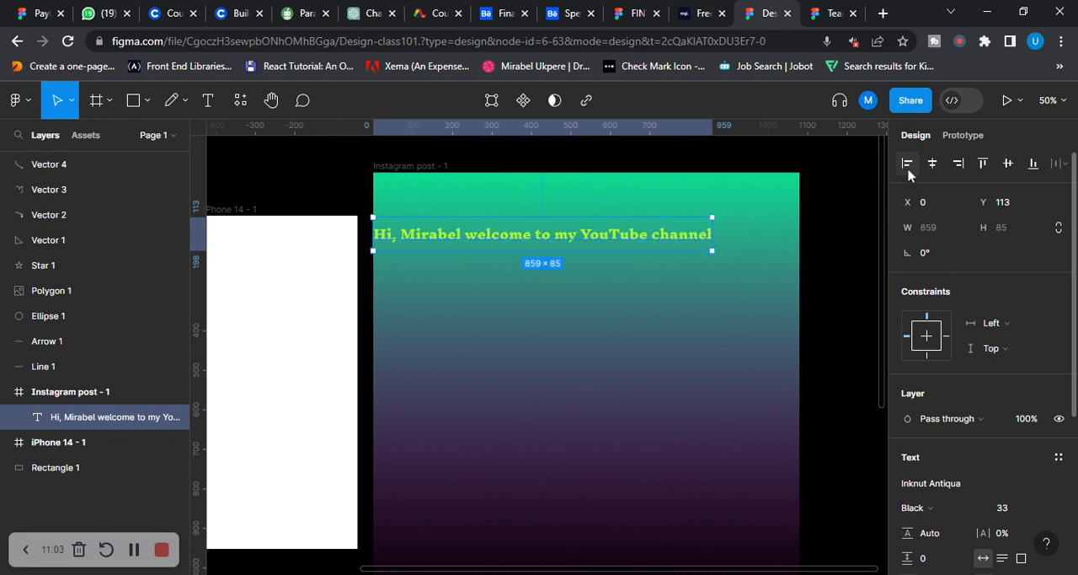
click(933, 169)
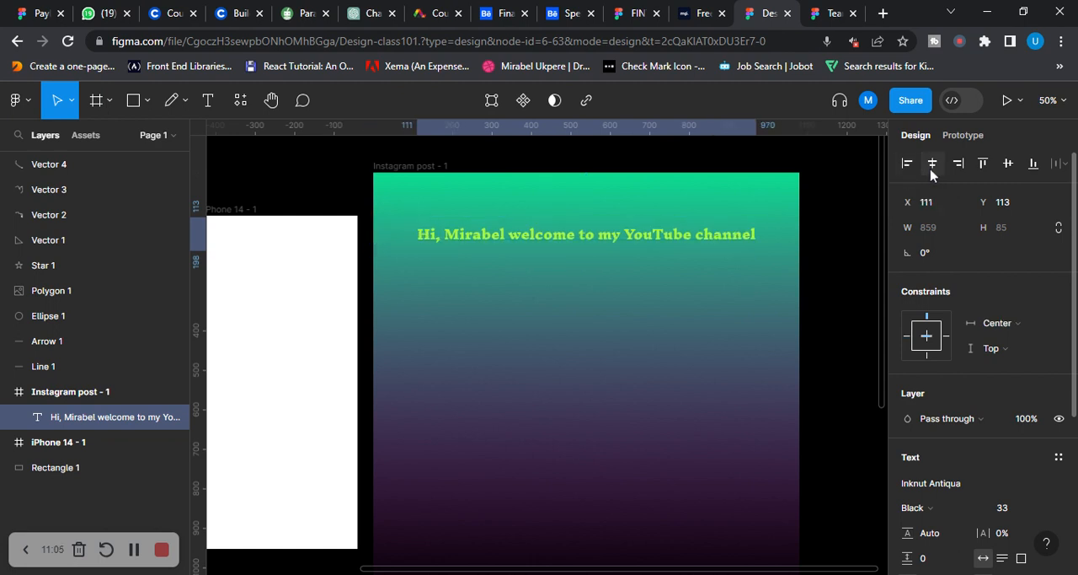
click(961, 167)
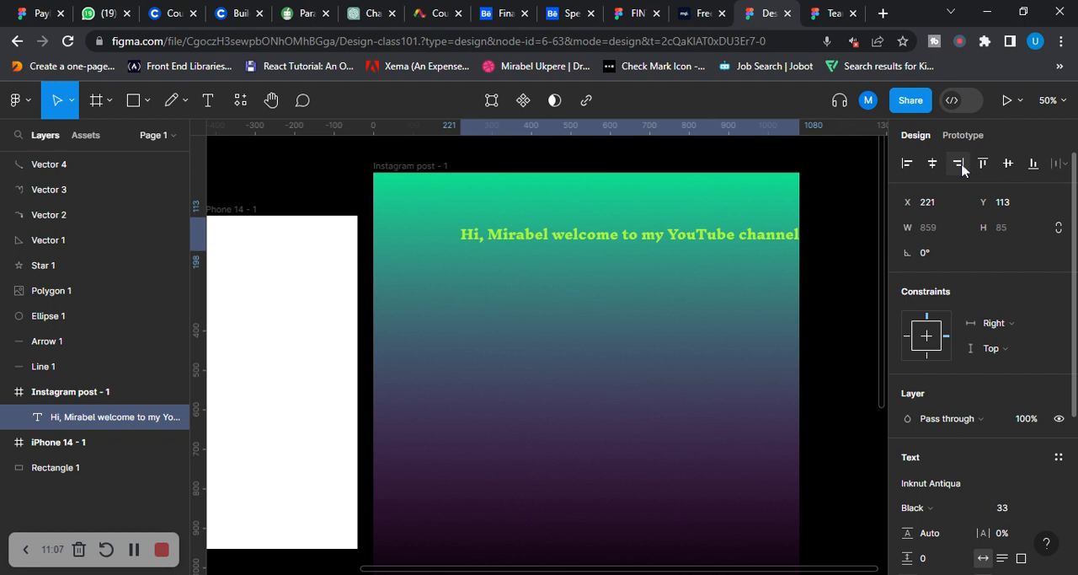
Align the greeting text vertically within the frame to the top, centre and bottom, ending at the bottom
click(983, 166)
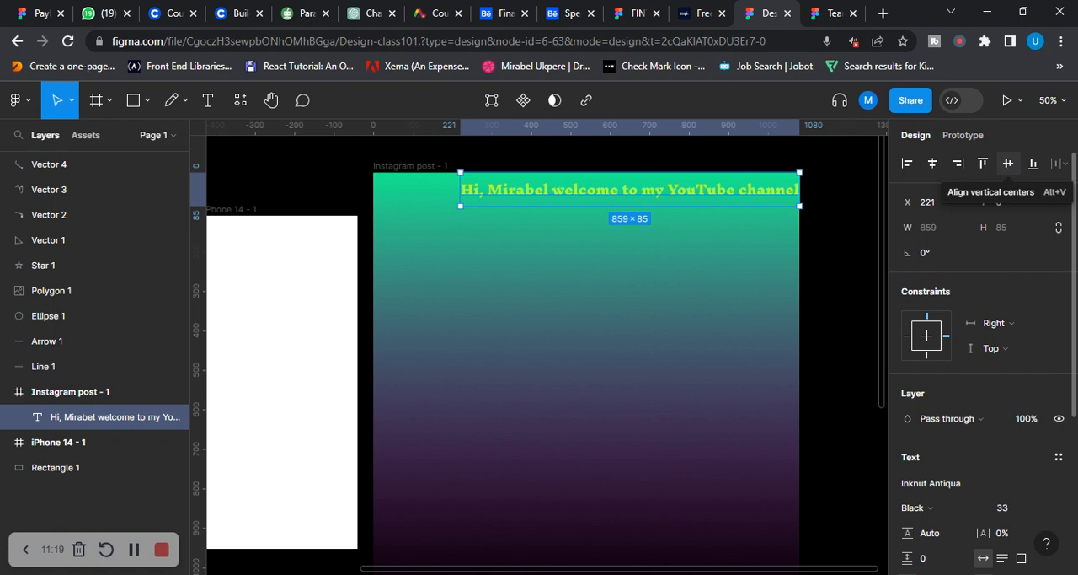
click(1009, 162)
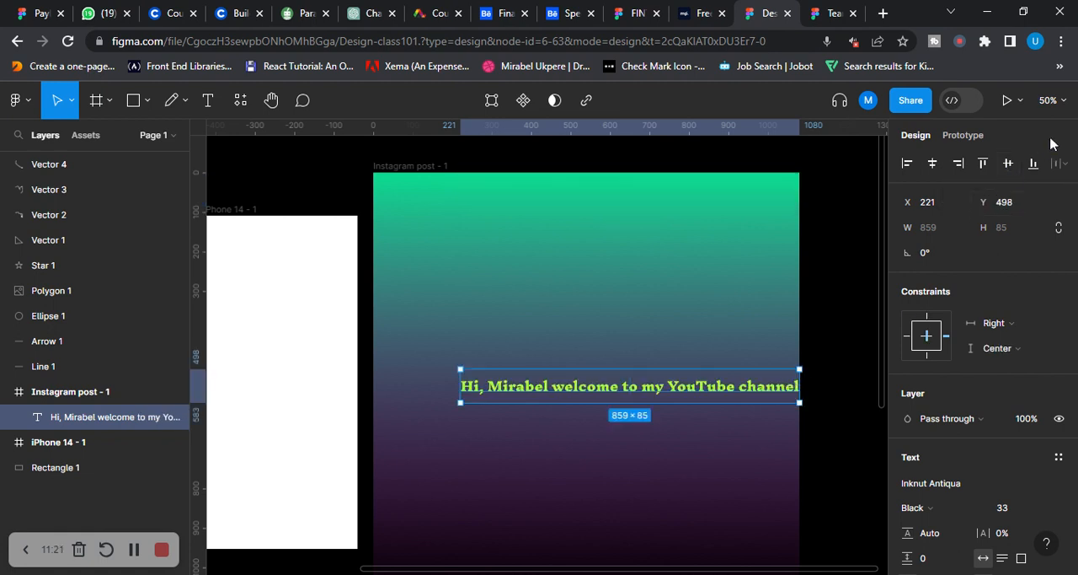
click(1034, 163)
scroll(761, 315, down, 3)
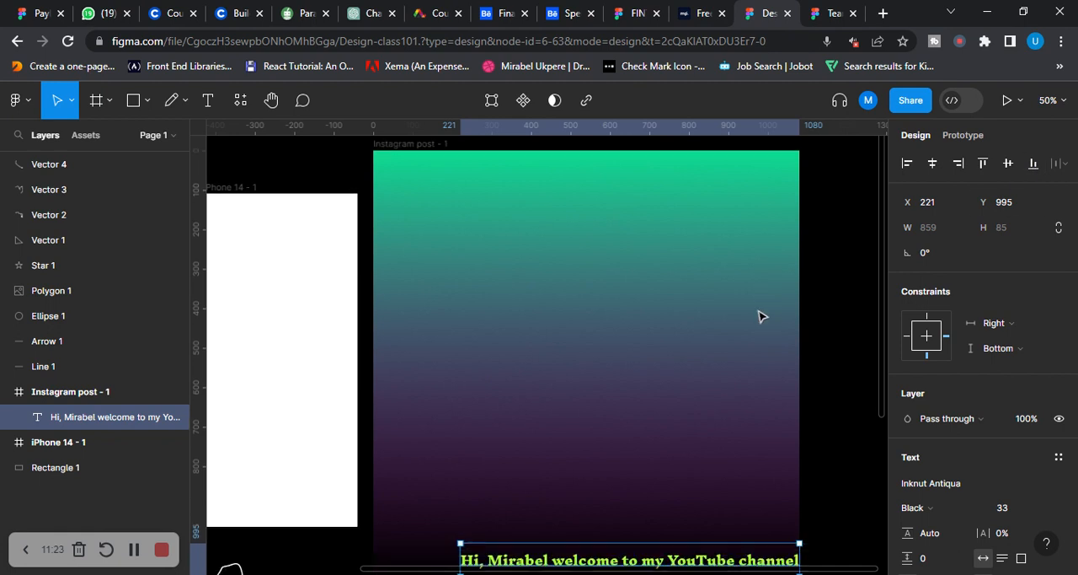
Move the greeting text back up near the frame's upper edge, to about X 141, Y 59
scroll(674, 333, up, 1)
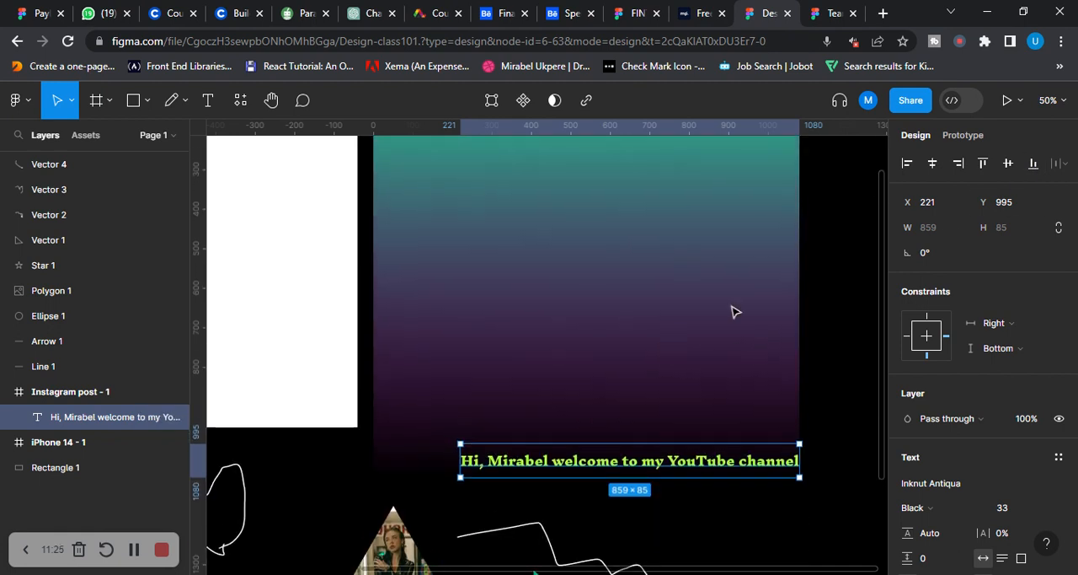
drag(607, 476, 550, 240)
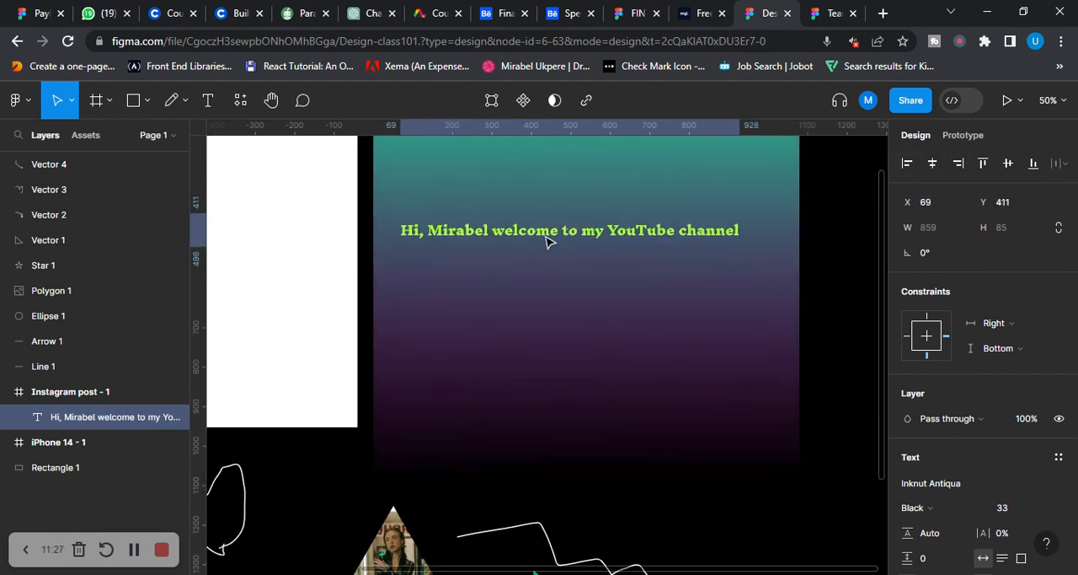
scroll(562, 325, up, 3)
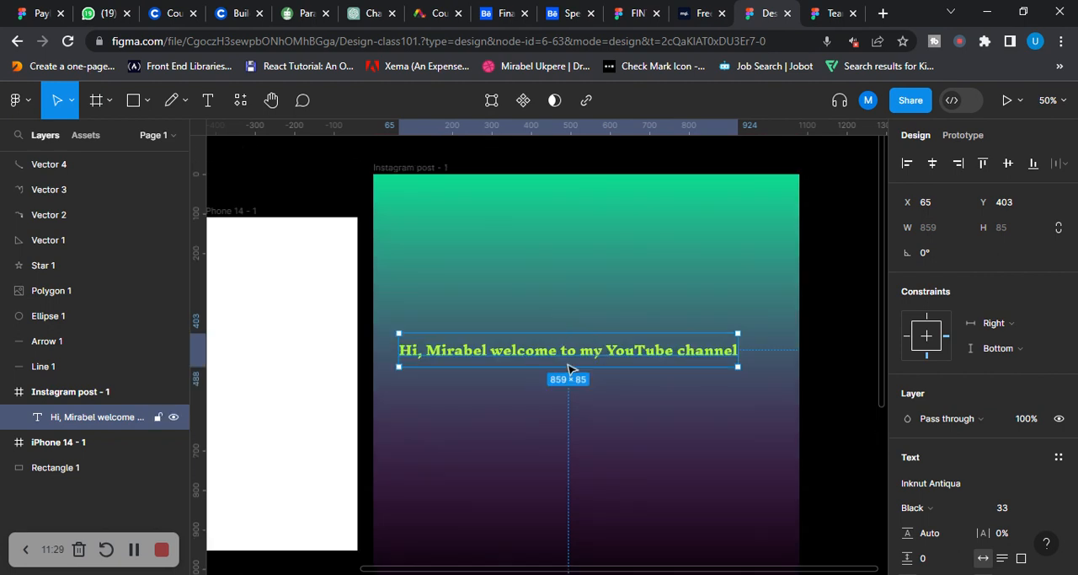
drag(568, 358, 603, 234)
Change the greeting text's fill to white FFFFFF and move the colour picker off the design
scroll(974, 331, down, 3)
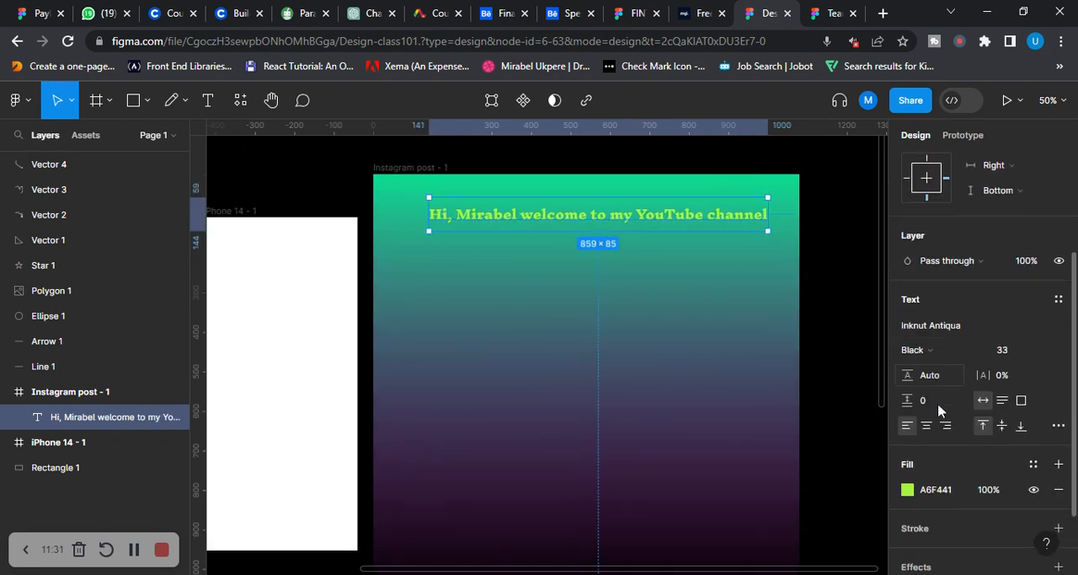
click(907, 490)
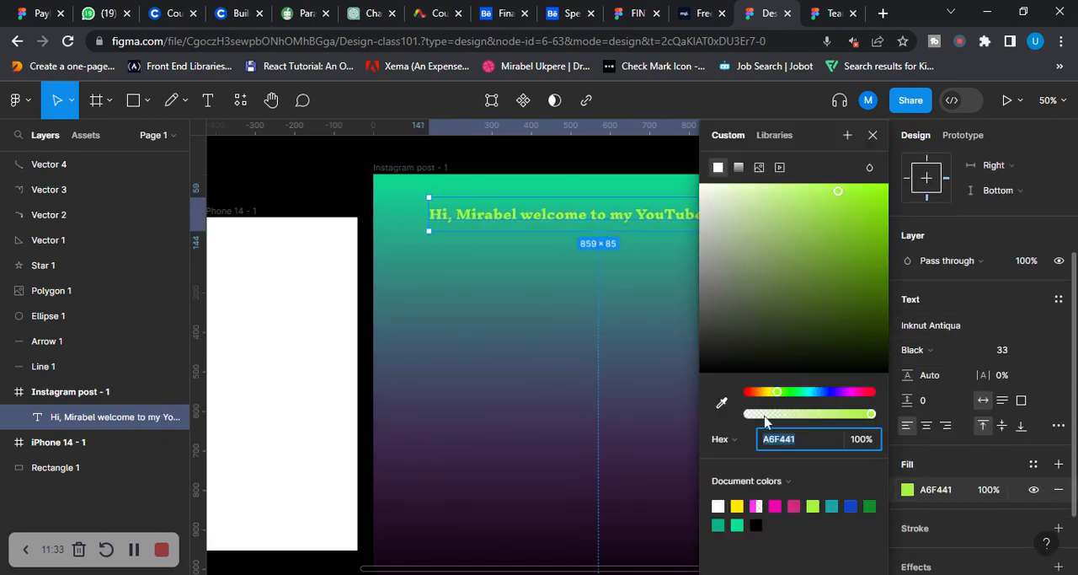
drag(839, 191, 598, 227)
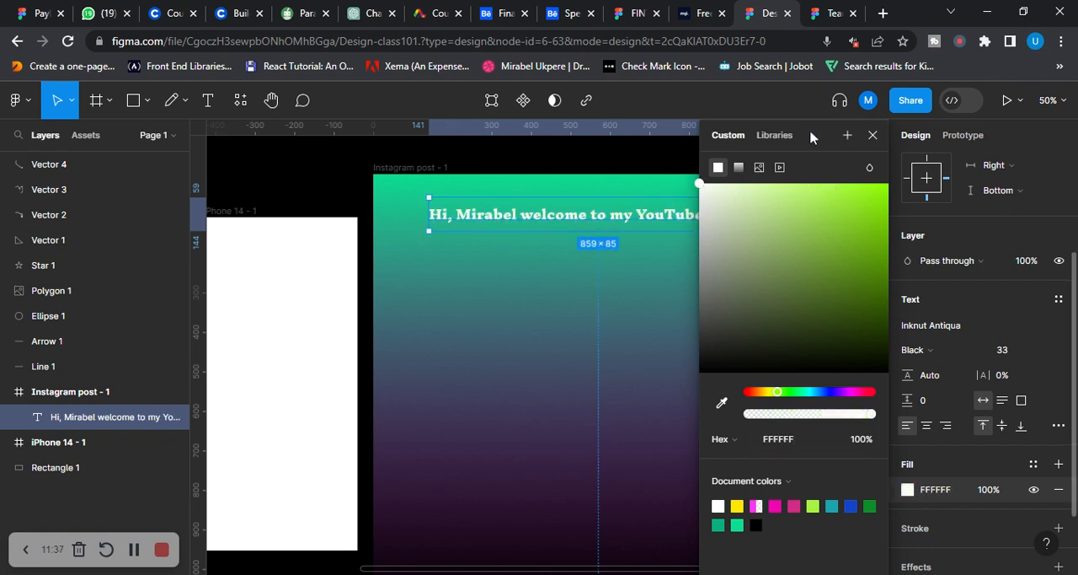
drag(810, 134, 1015, 295)
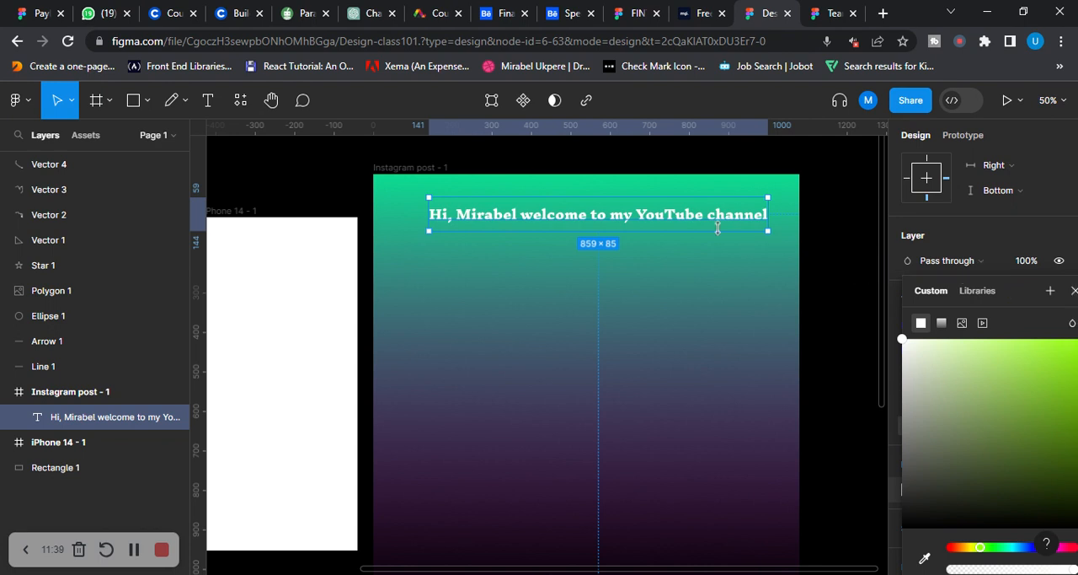
Move the greeting text to about X 110, Y 49 so it is centred horizontally, and close the colour picker
drag(613, 222, 599, 218)
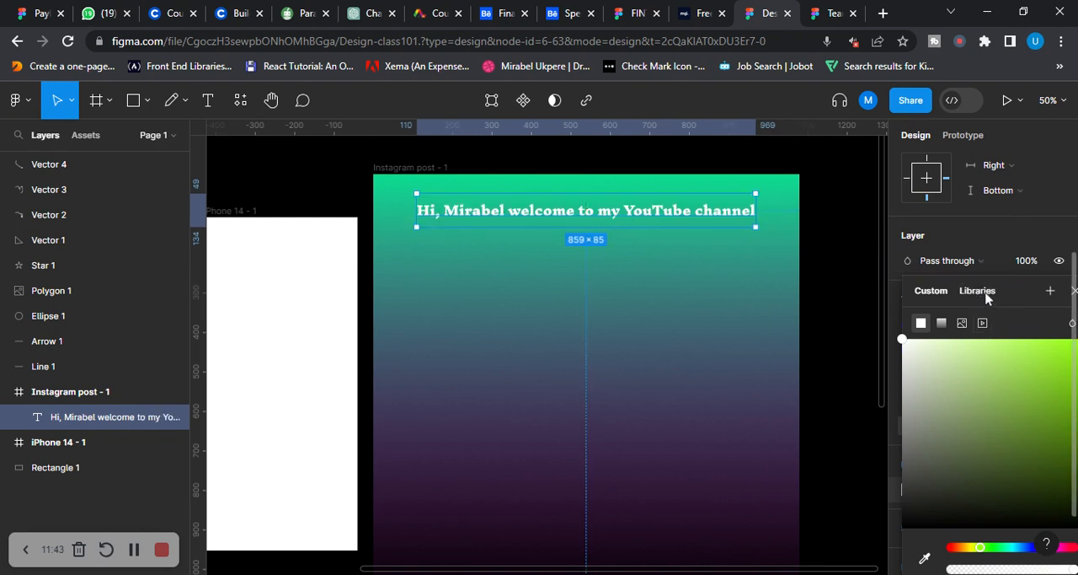
drag(957, 291, 814, 271)
click(921, 270)
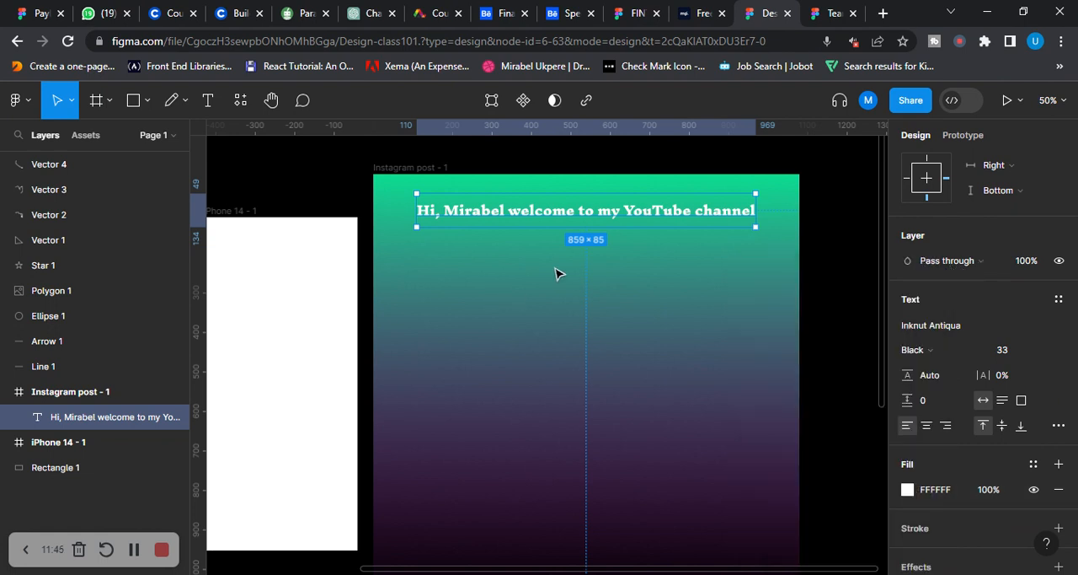
Browse the recently used plugins in the resources list, then close it and deselect the greeting text
scroll(565, 265, up, 1)
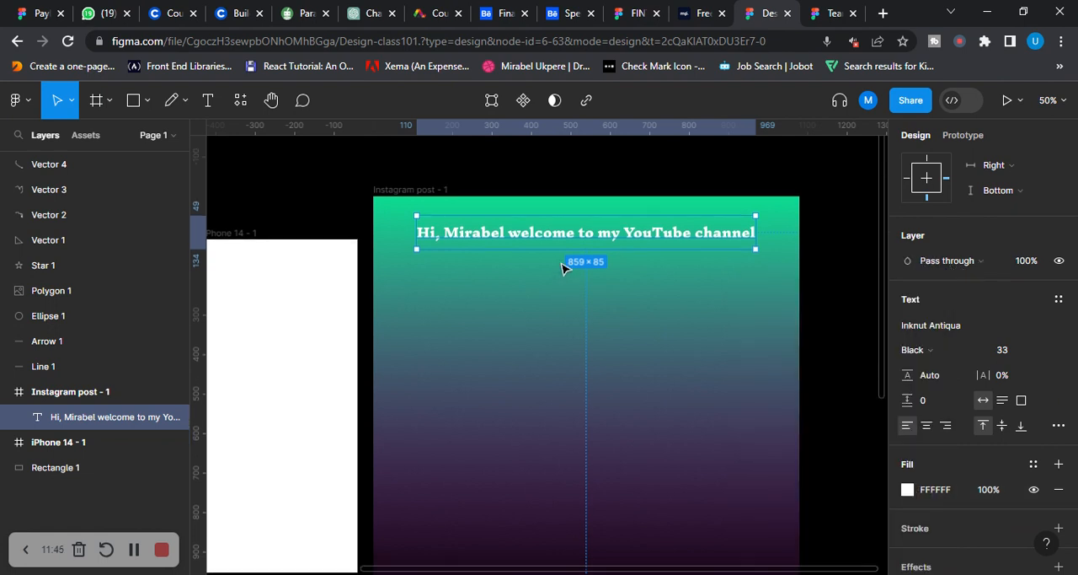
click(187, 109)
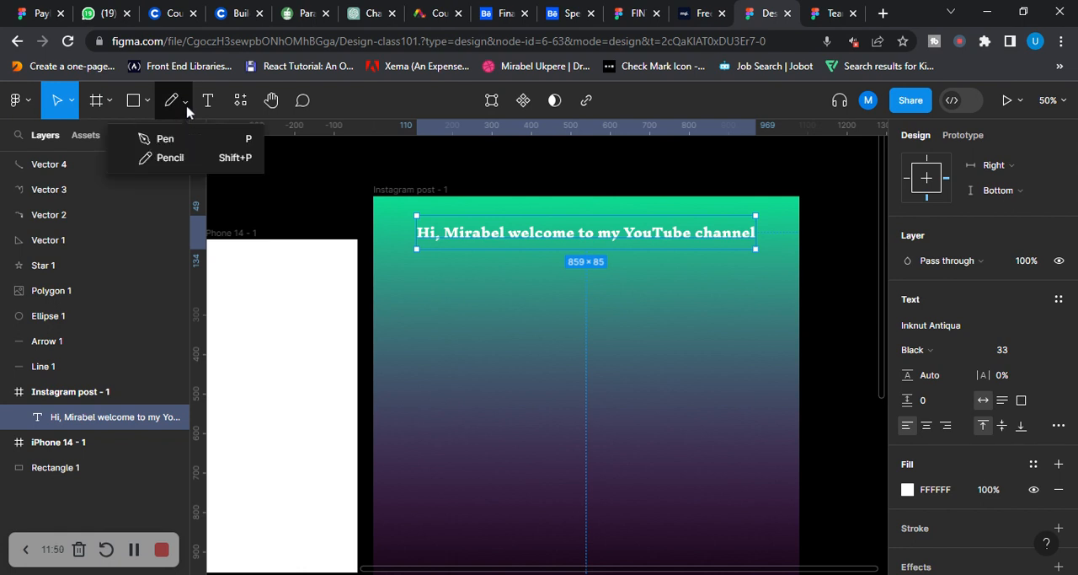
click(241, 103)
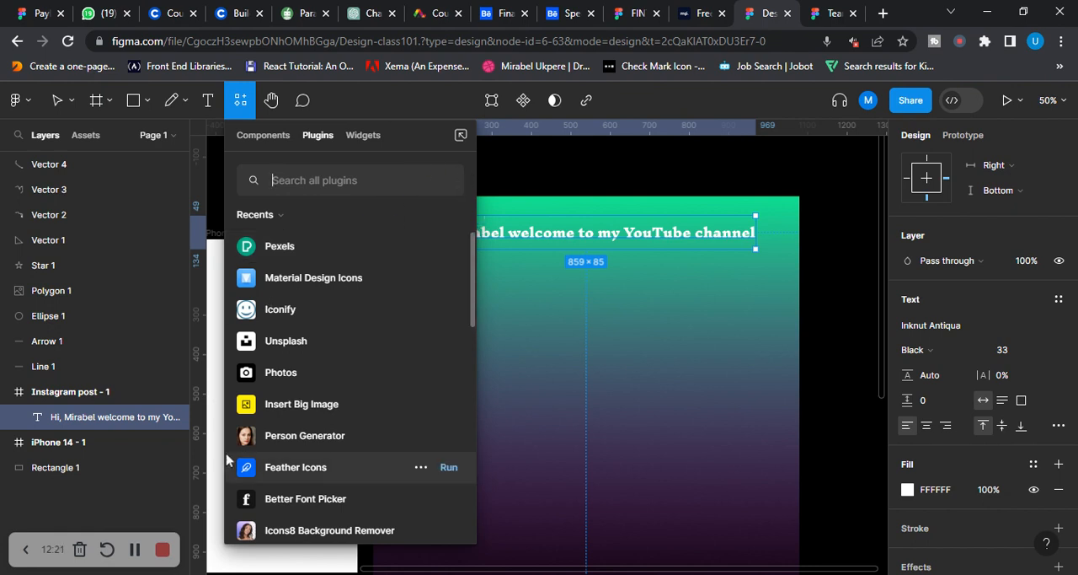
scroll(320, 387, down, 3)
scroll(320, 330, up, 3)
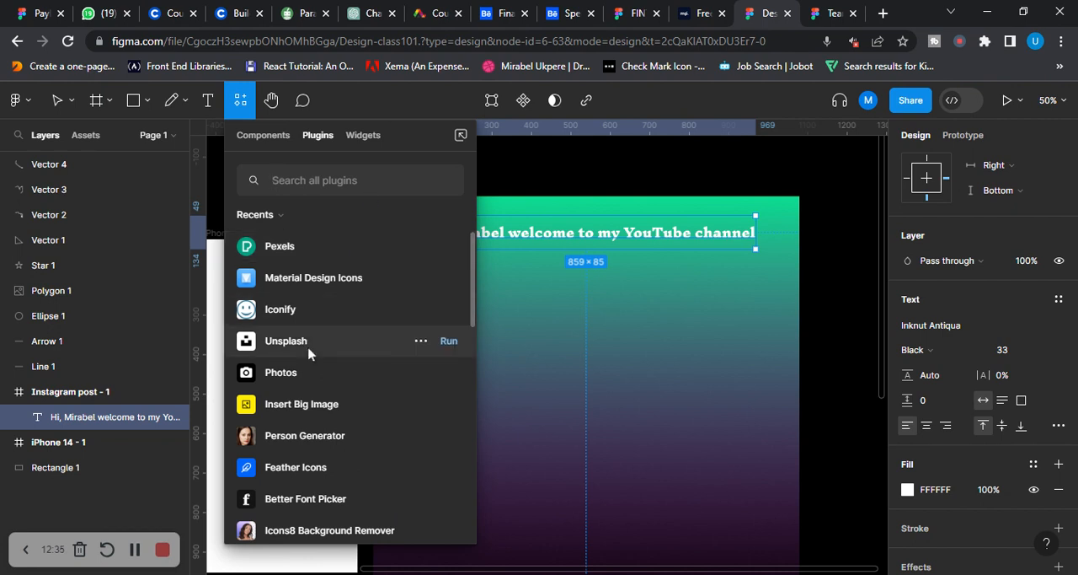
click(539, 171)
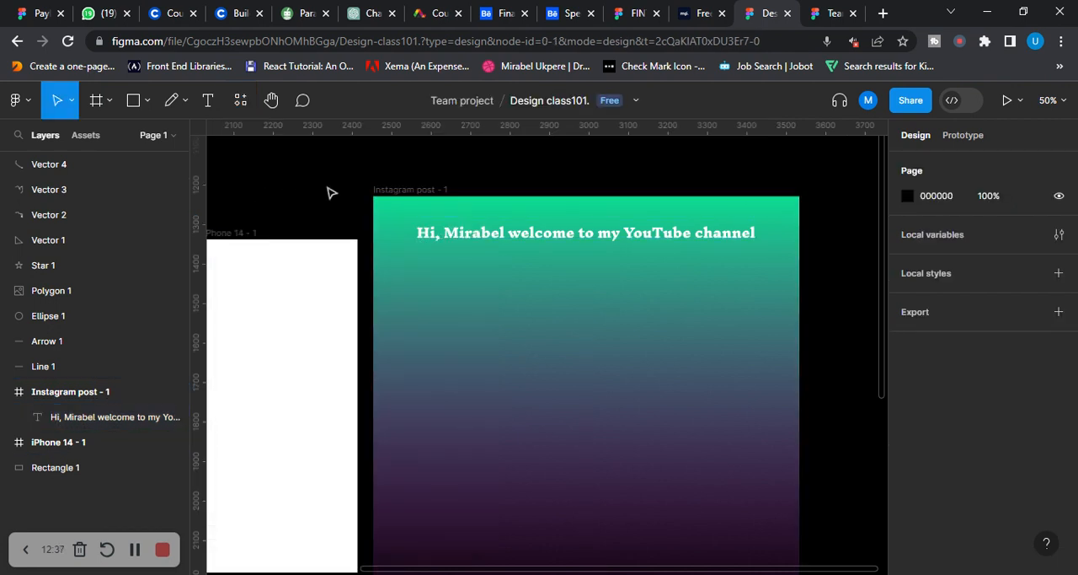
Pan the canvas with the Hand tool to bring the whole iPhone 14 frame and the neighbouring shapes into view
click(271, 105)
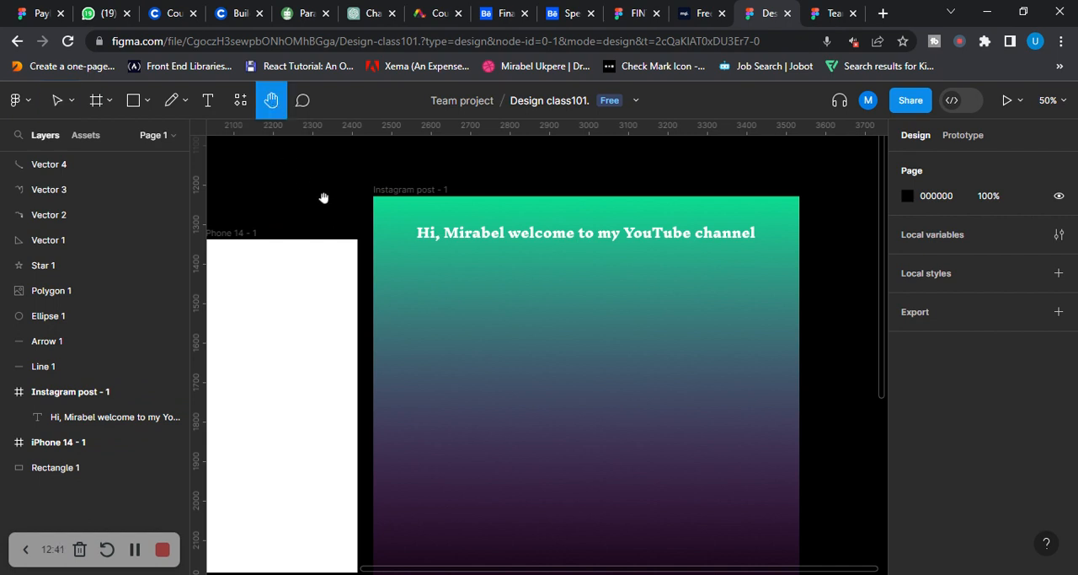
drag(591, 346, 727, 329)
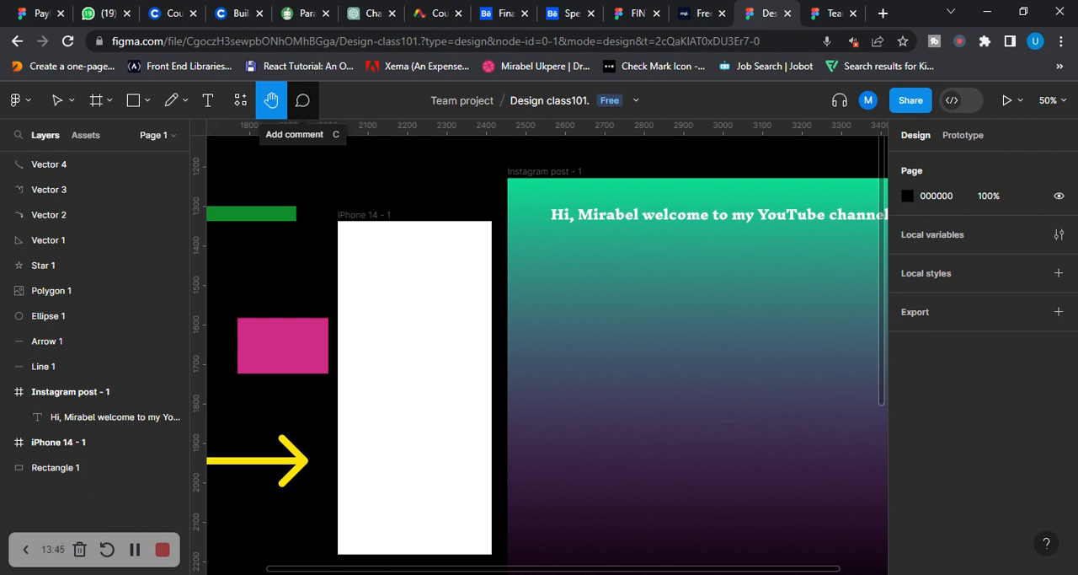
Draft a comment on the Instagram post's greeting text saying that the opening greeting with the name is not meant to be used
click(303, 100)
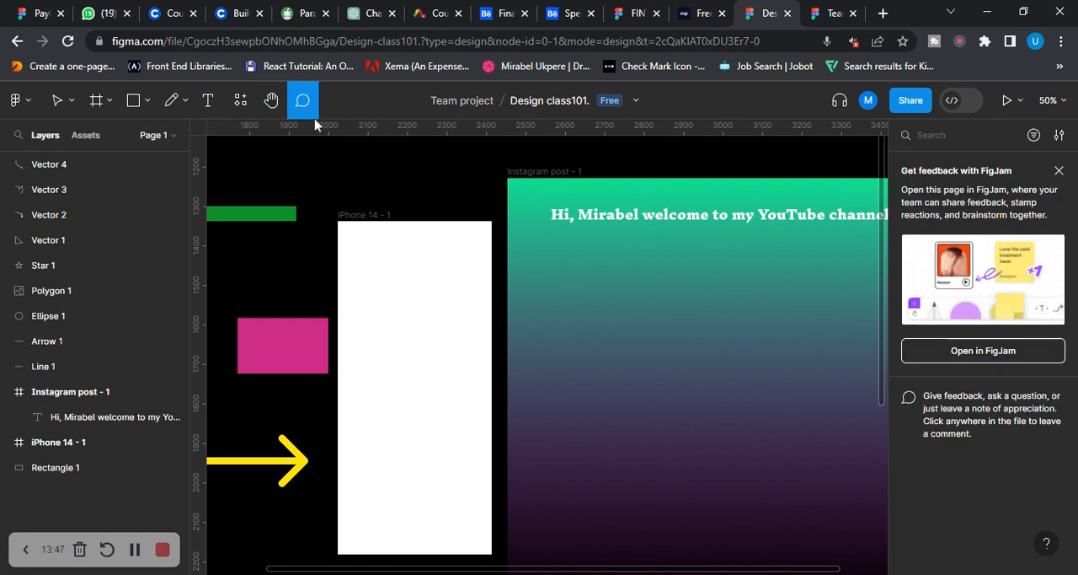
click(592, 221)
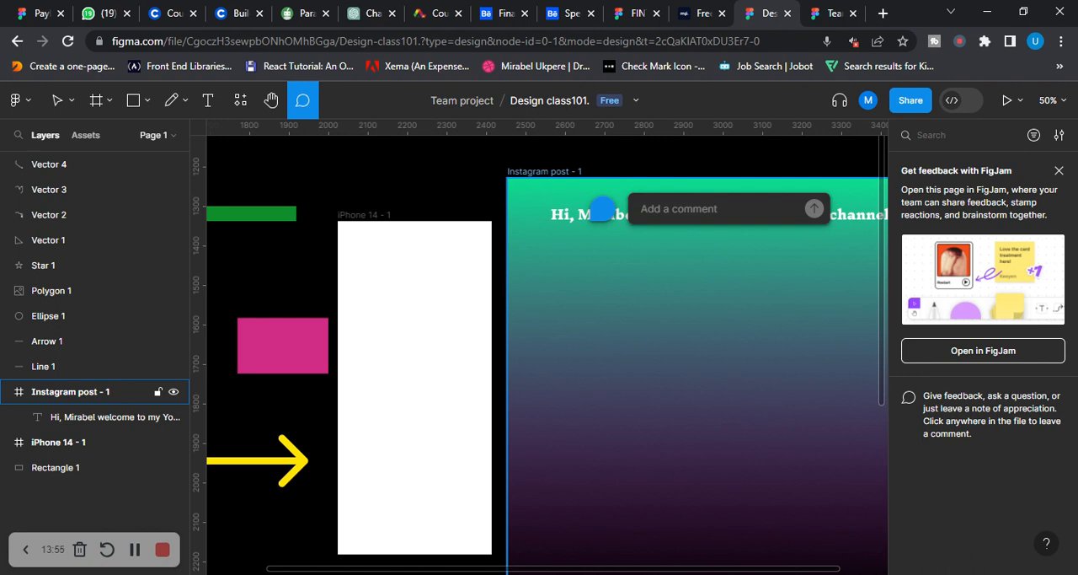
text(you)
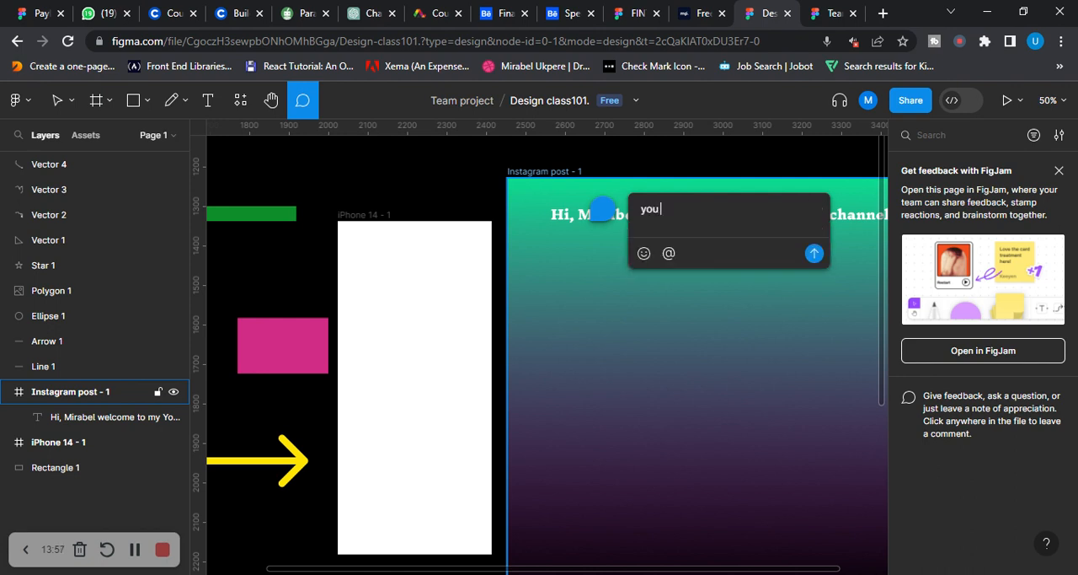
text( are not meant to use)
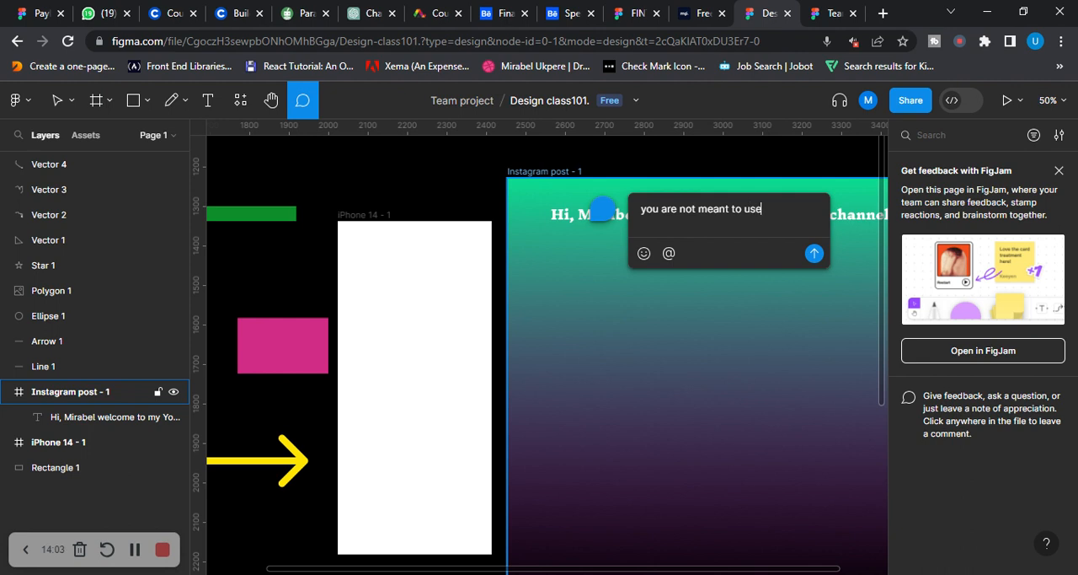
text( hi, mirabel.)
scroll(668, 361, down, 2)
key(ctrl+a)
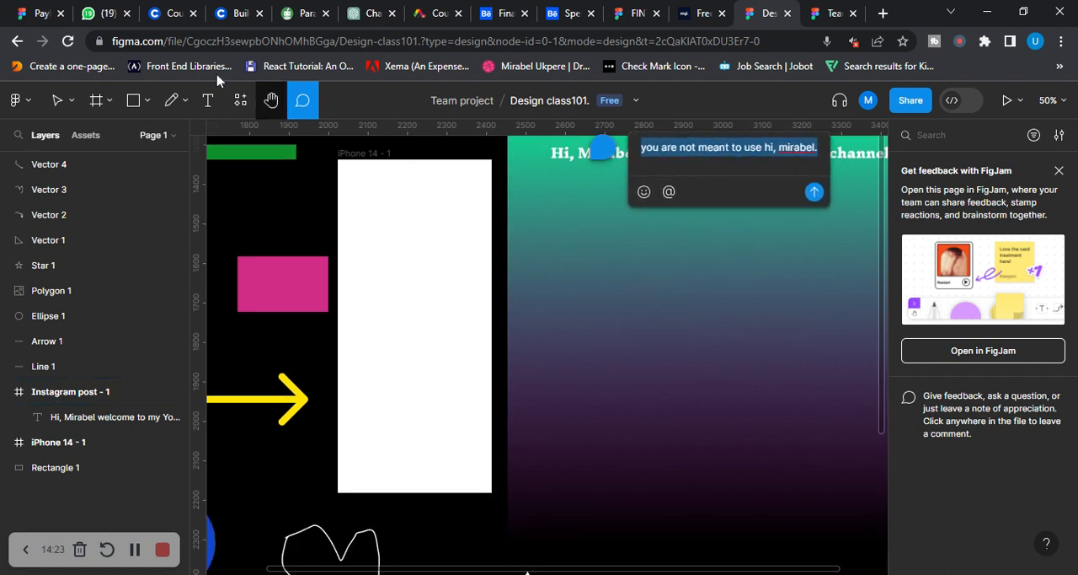
Switch from the Comment tool to the Move tool while leaving the comment draft open
click(57, 101)
click(74, 100)
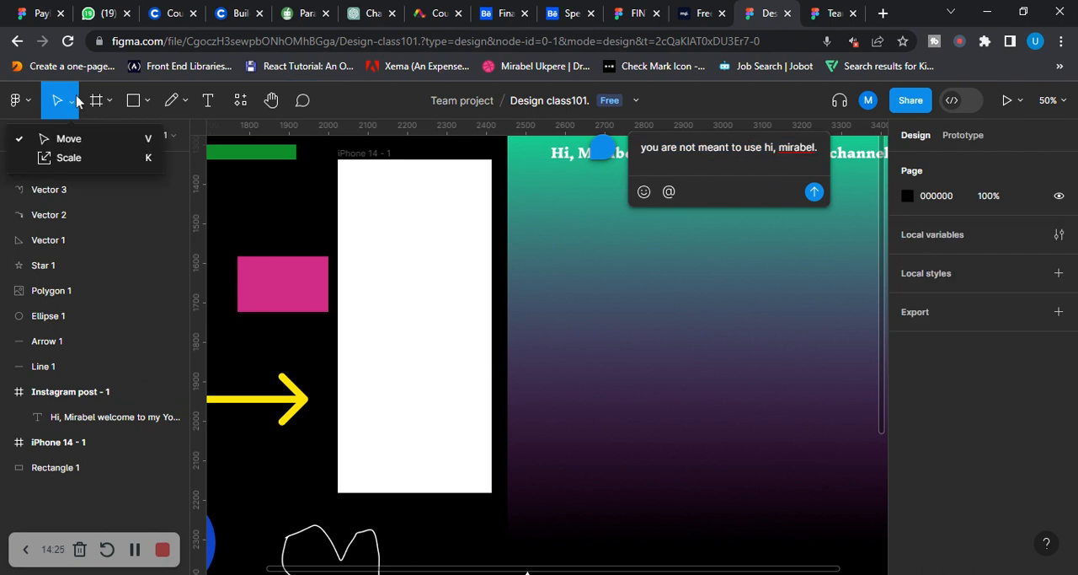
click(74, 139)
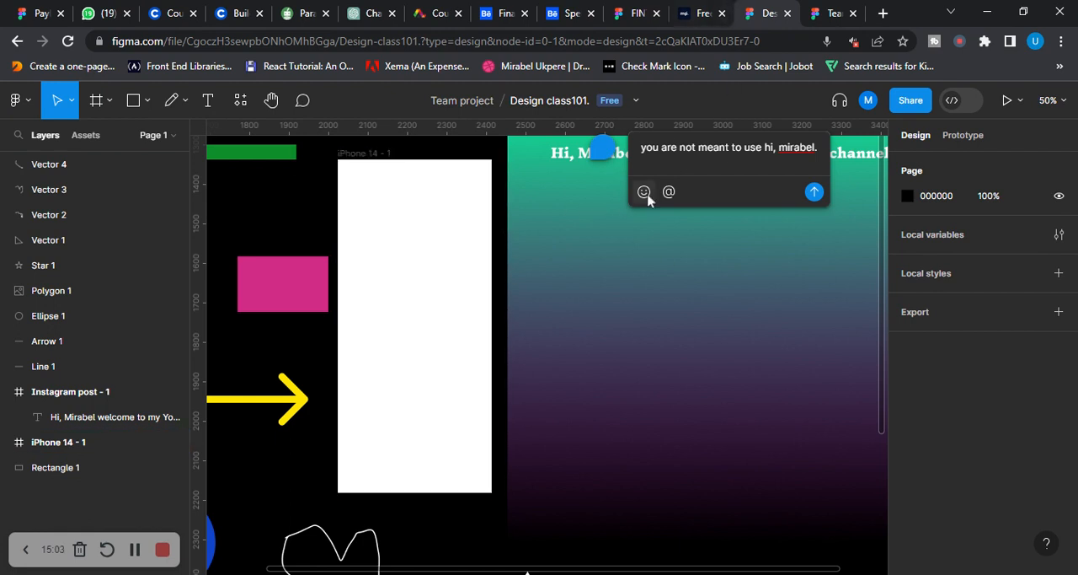
click(261, 227)
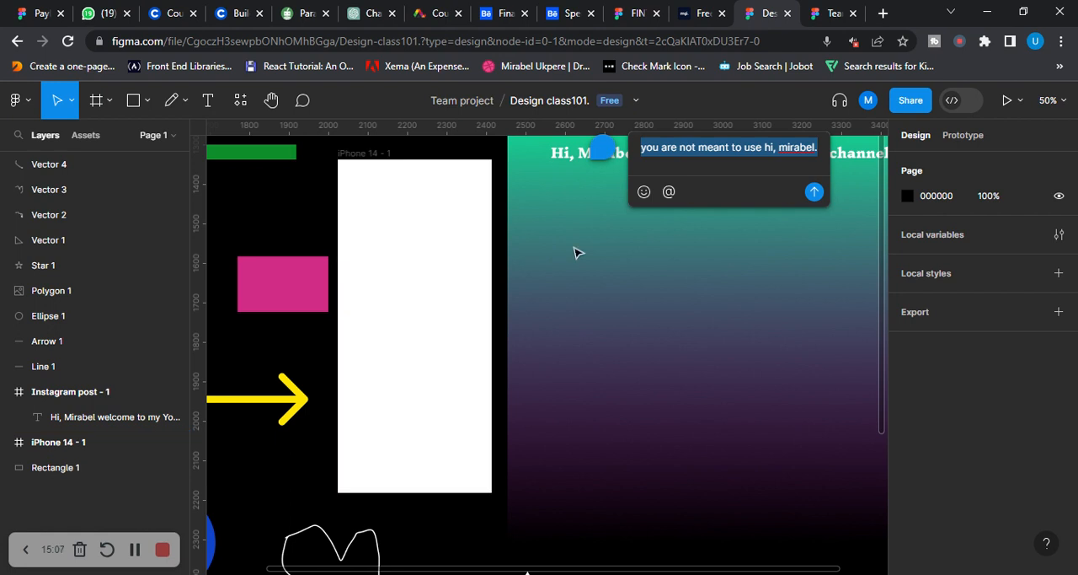
scroll(577, 252, up, 1)
Open the file's name for renaming from its file options and keep it as Design class101
click(636, 102)
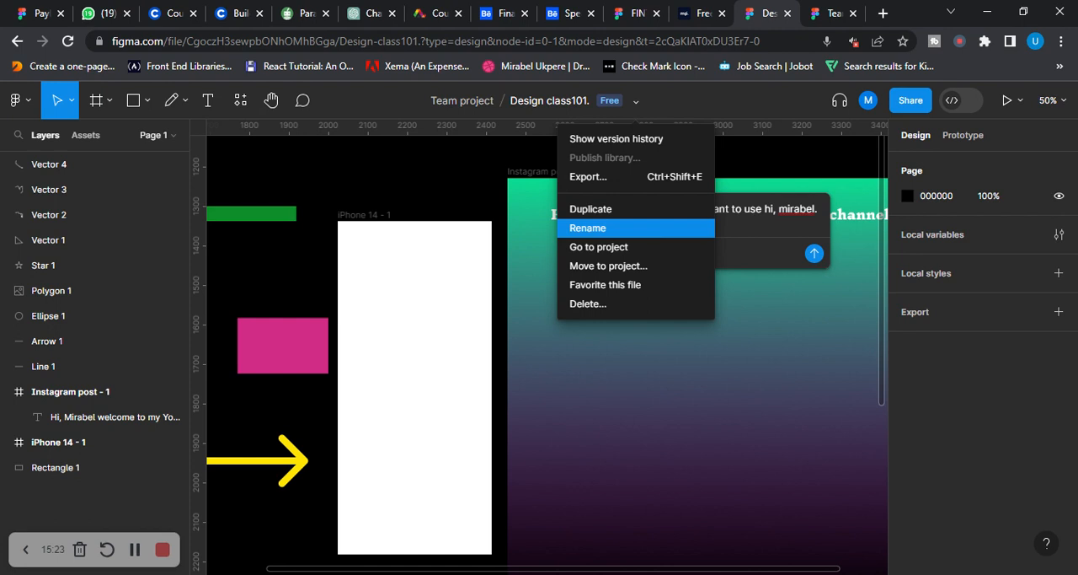
click(618, 229)
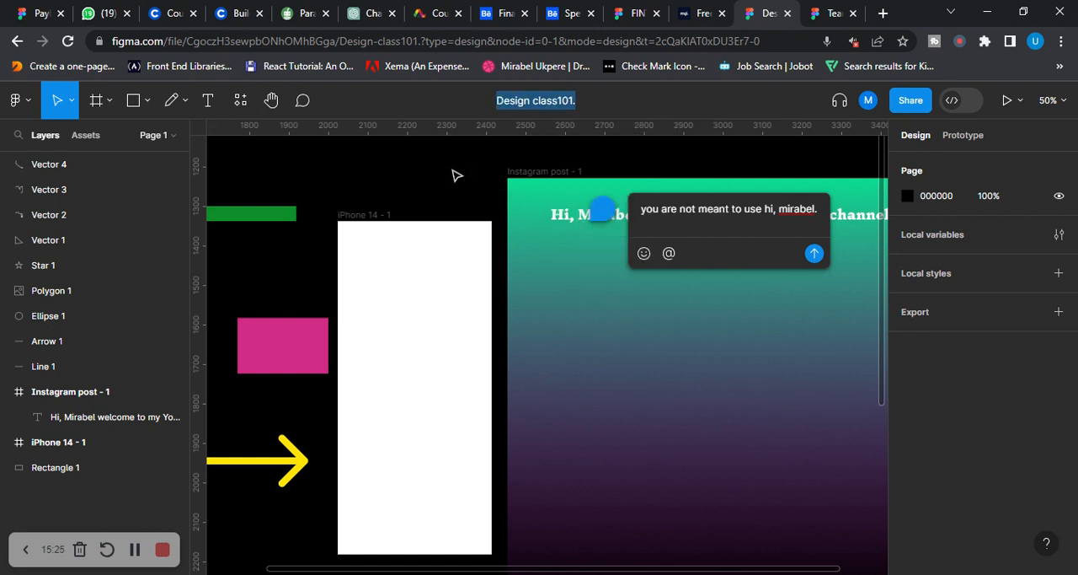
key(Return)
Clear and discard the unsent comment draft on the Instagram post, and return to the Move tool
scroll(569, 362, down, 2)
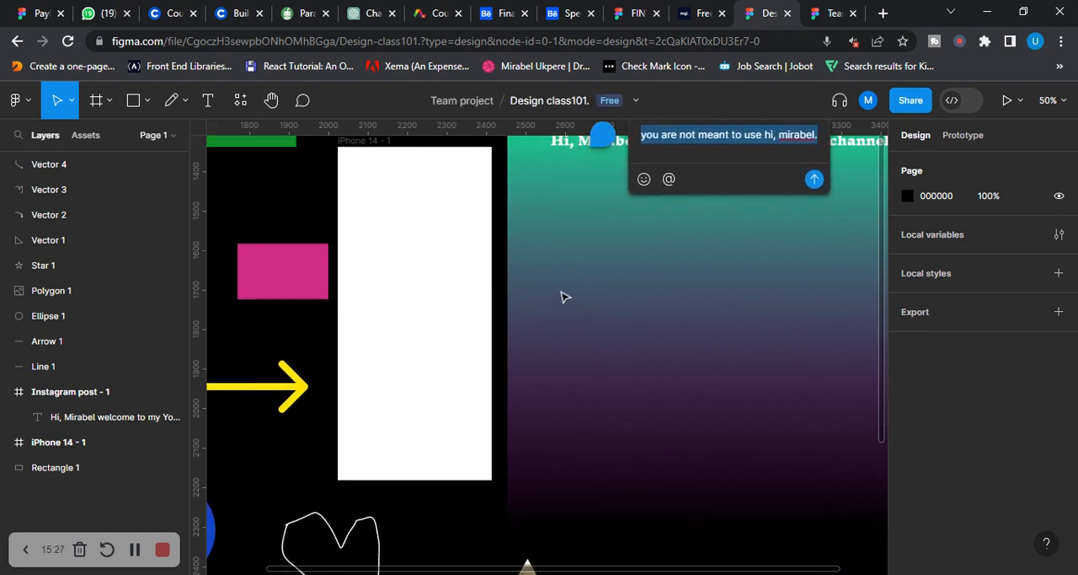
scroll(594, 270, up, 1)
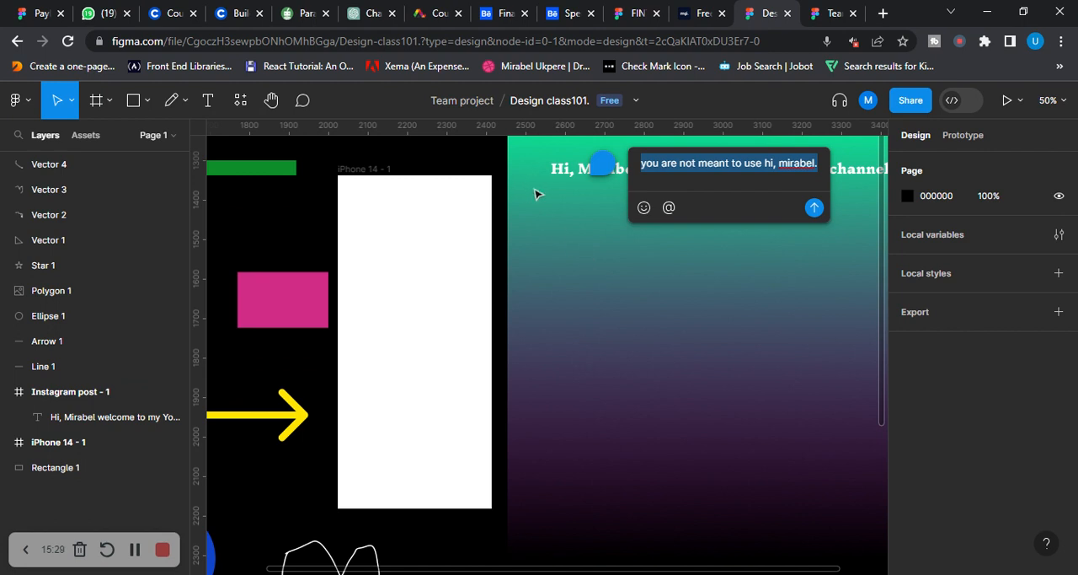
scroll(598, 265, down, 2)
scroll(597, 272, up, 3)
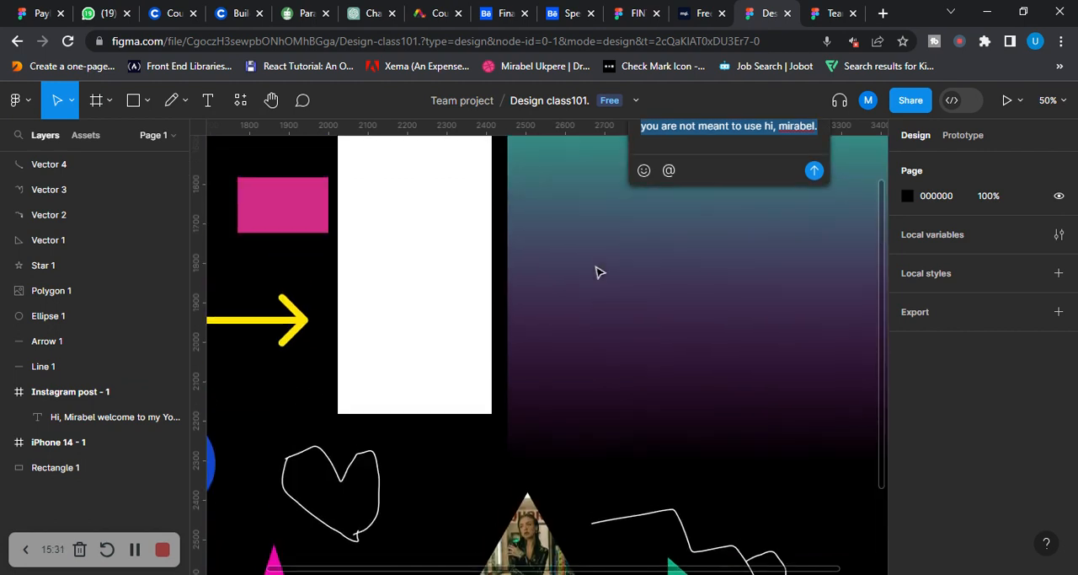
key(BackSpace)
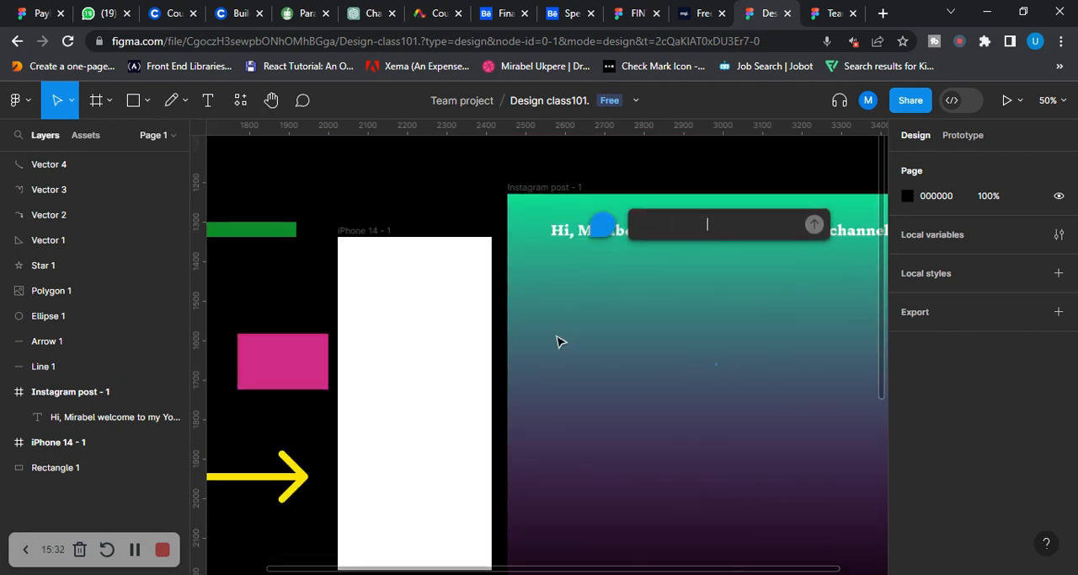
key(Escape)
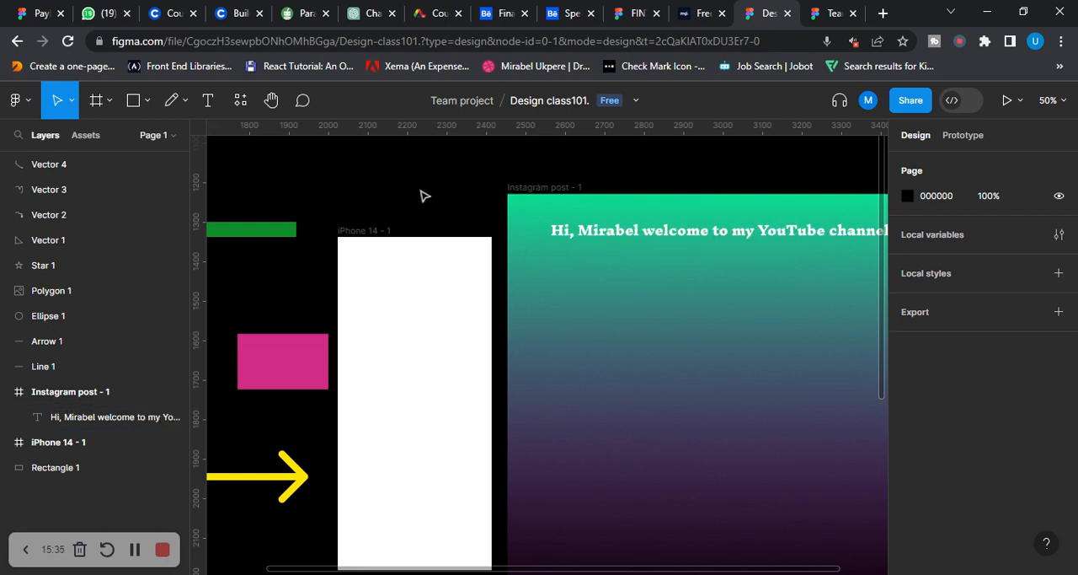
key(c)
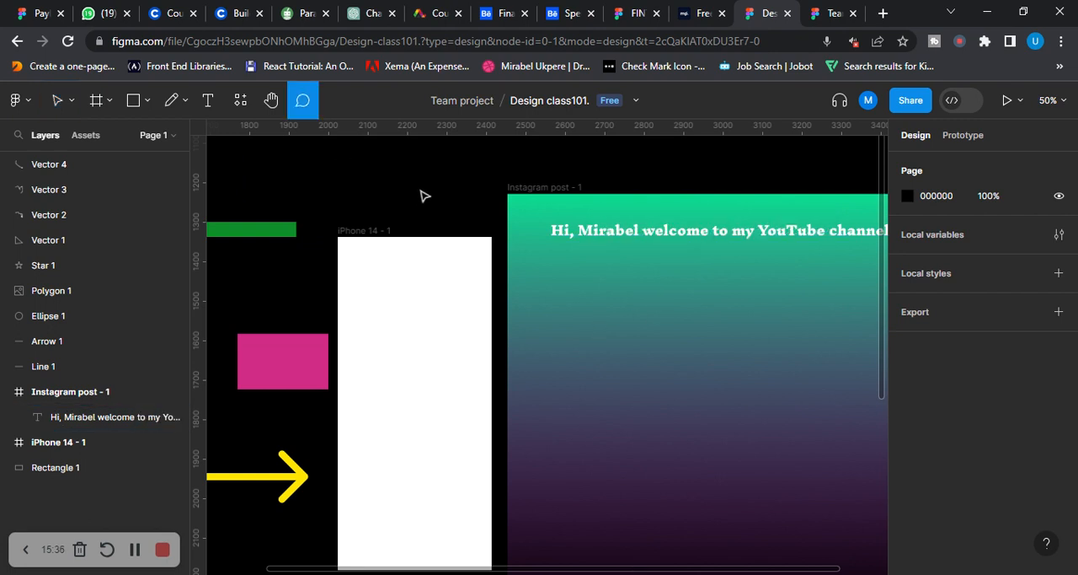
click(72, 101)
click(70, 139)
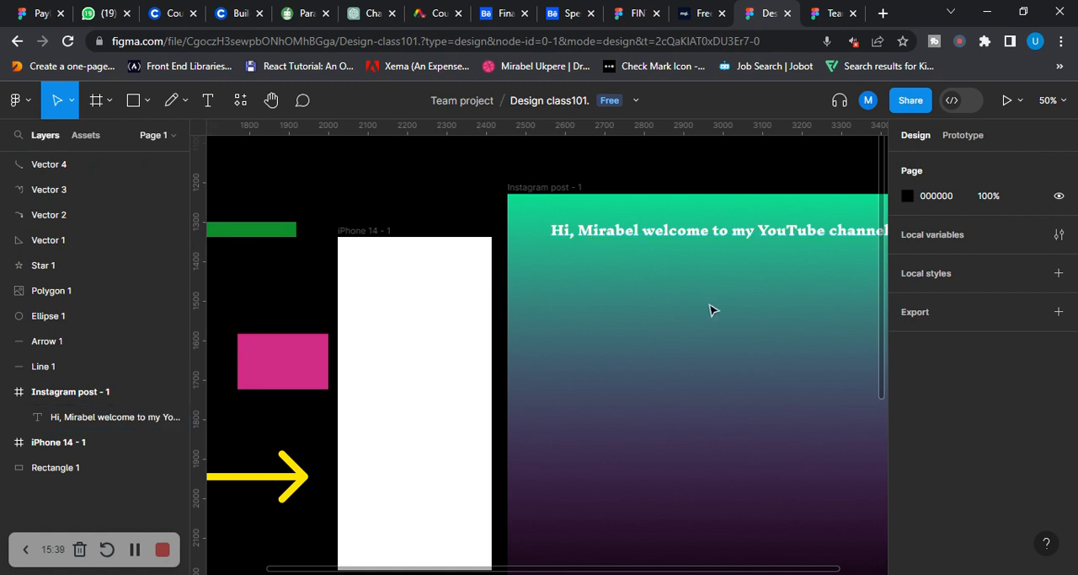
Cut the blue circle into a pie shape with an arc sweep of about 73.43%, keep its fill colour and deselect it
drag(767, 329, 580, 270)
scroll(481, 295, left, 5)
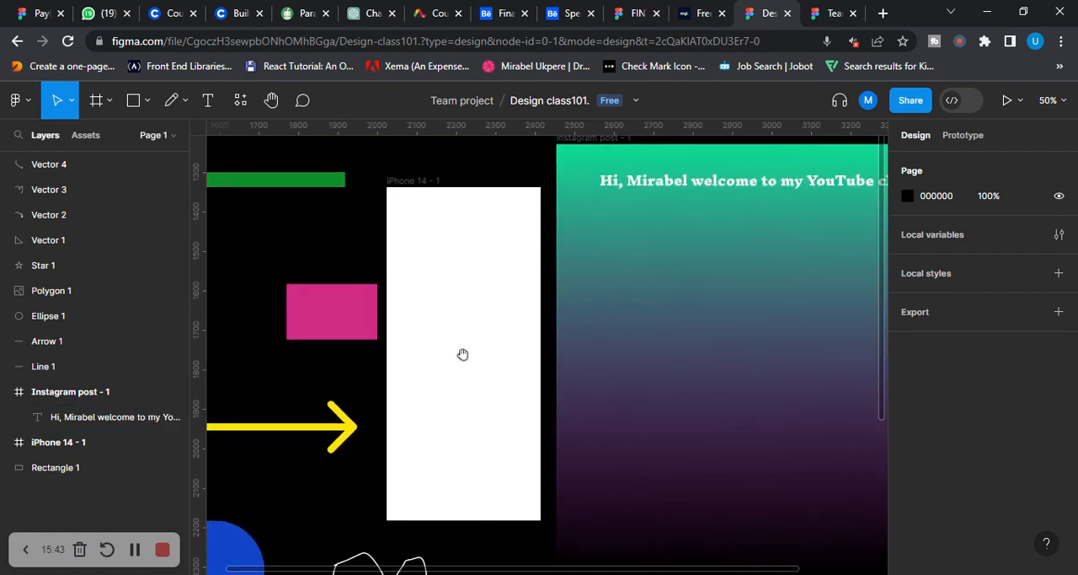
scroll(464, 354, down, 3)
drag(510, 359, 486, 230)
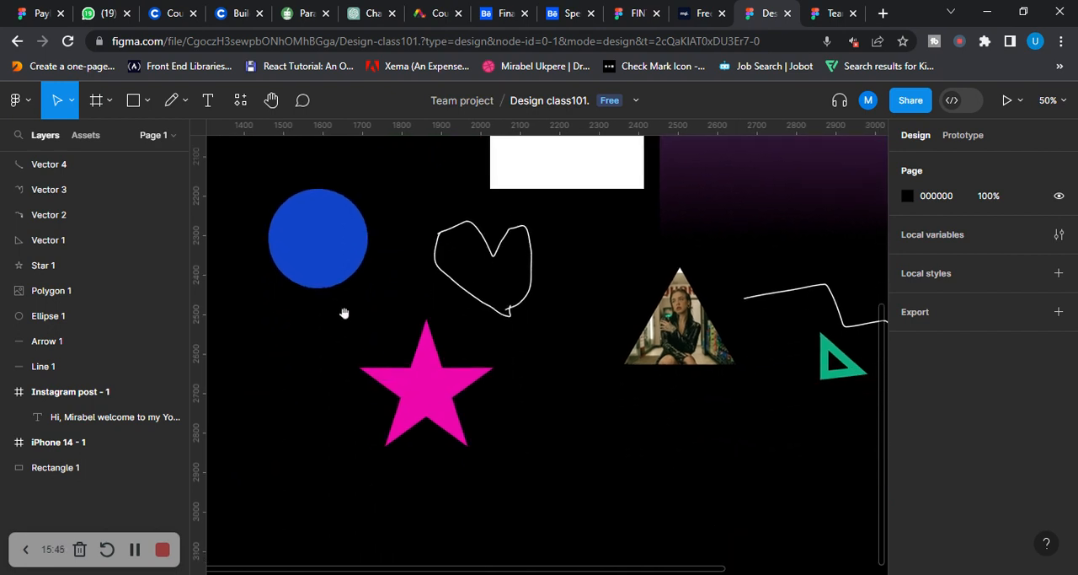
drag(353, 252, 391, 378)
click(379, 363)
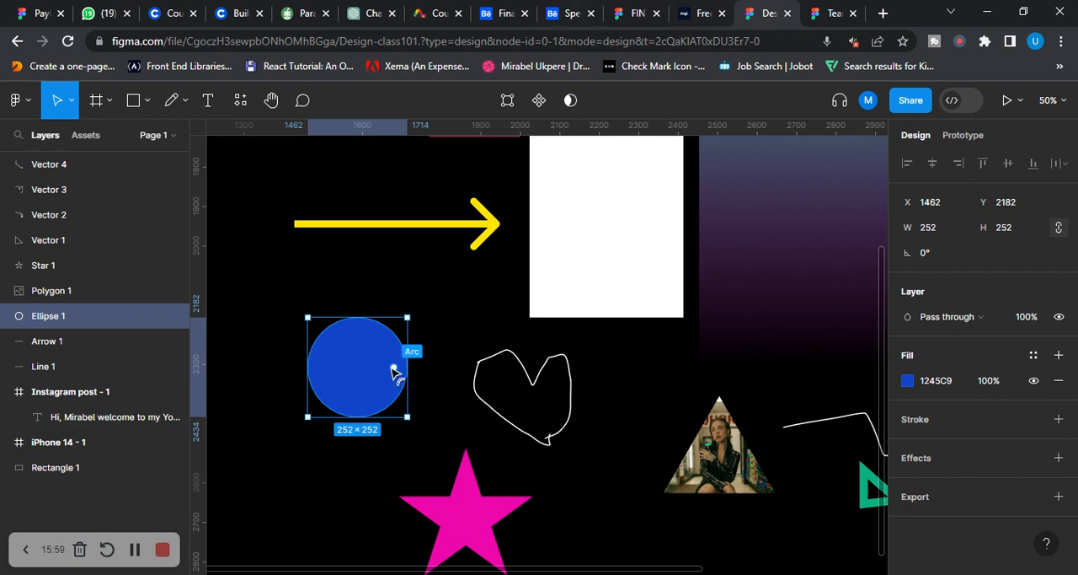
drag(400, 368, 354, 296)
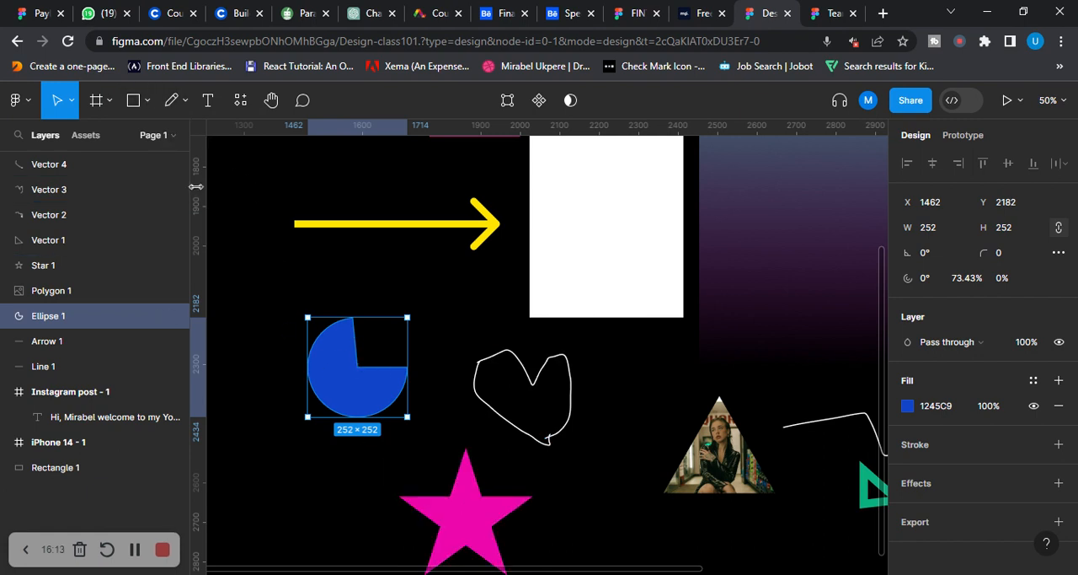
click(907, 406)
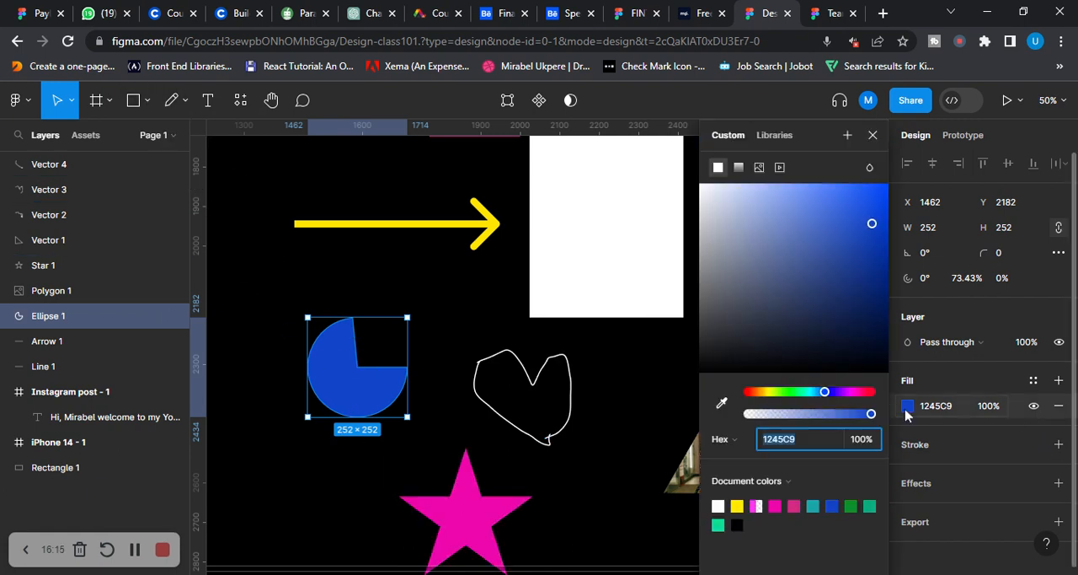
click(256, 289)
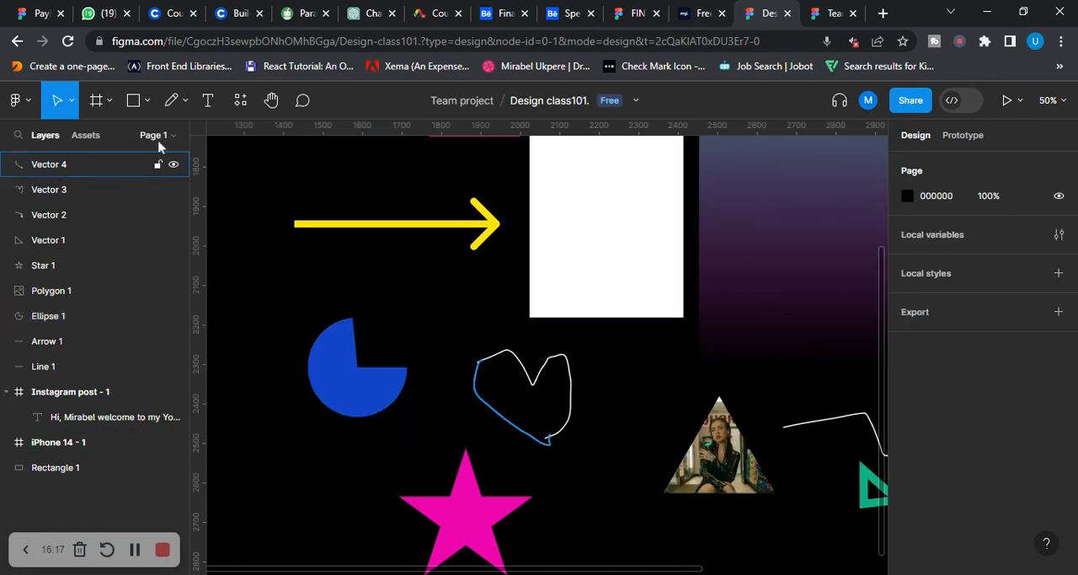
Draw a circle about 122 × 122 just above and left of the blue pie shape, and lighten its fill to EFEFEF
click(146, 100)
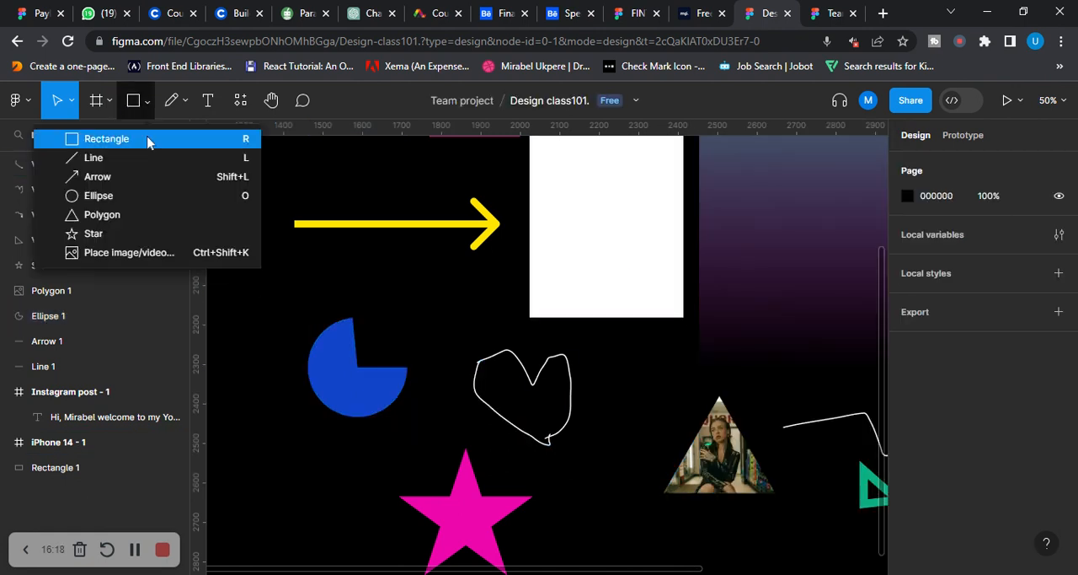
click(99, 196)
drag(261, 262, 312, 290)
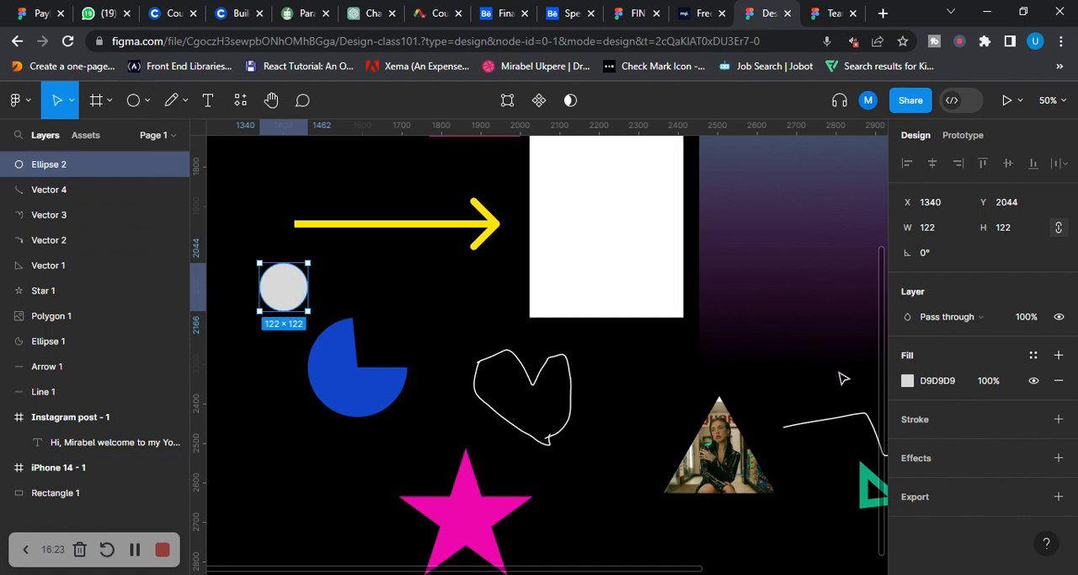
click(907, 380)
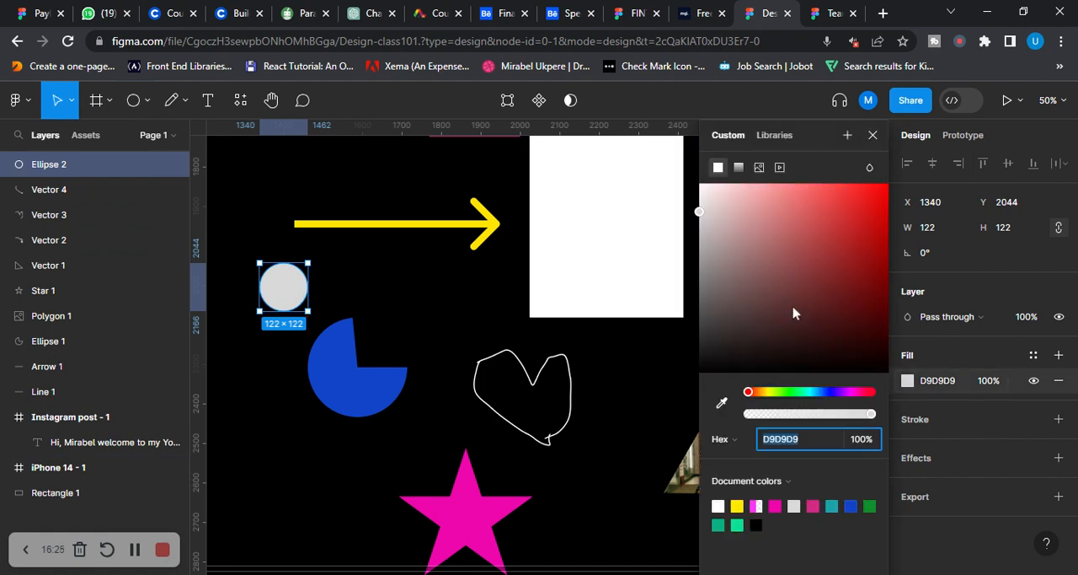
drag(804, 393, 752, 393)
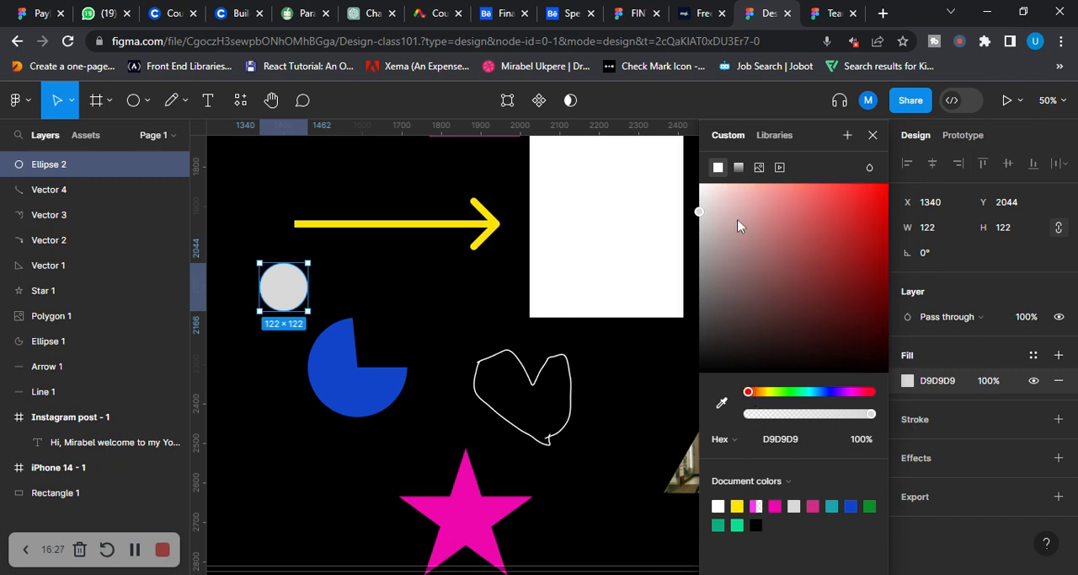
drag(701, 210, 682, 203)
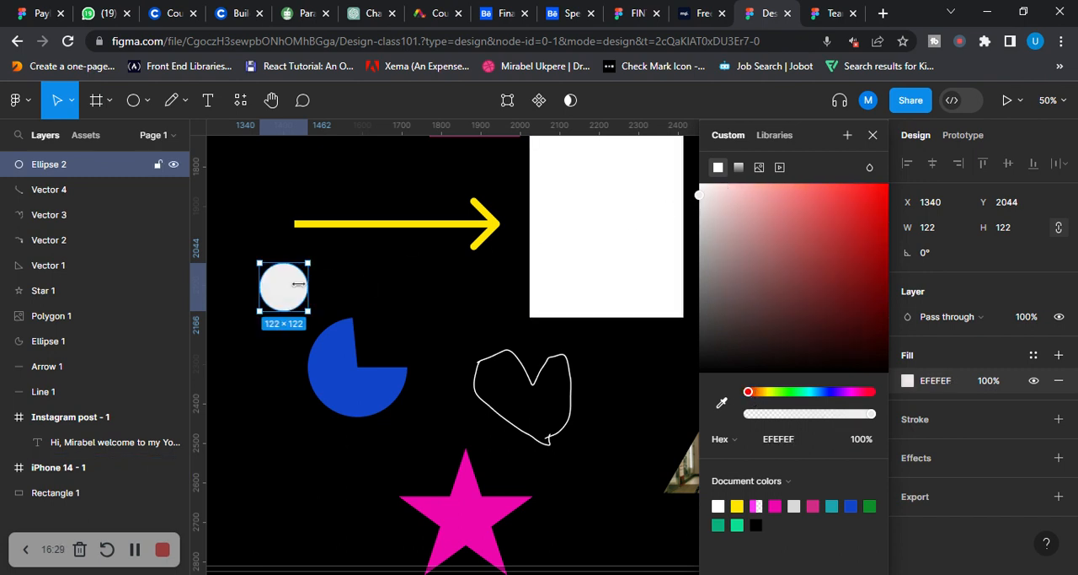
Enlarge the light circle to about 186 × 186 over the blue pie's gap and cut it to a 37.5% arc
drag(292, 291, 420, 294)
drag(385, 343, 369, 368)
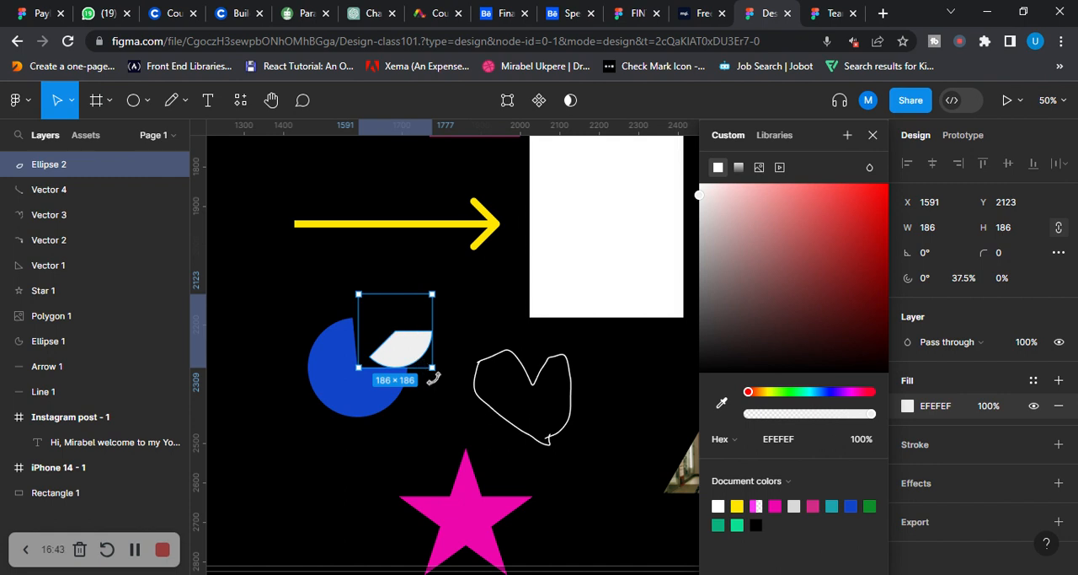
Rotate the light wedge to about 121.92° and enlarge it to about 252.82 × 252.82 near the blue pie's gap
drag(434, 378, 415, 269)
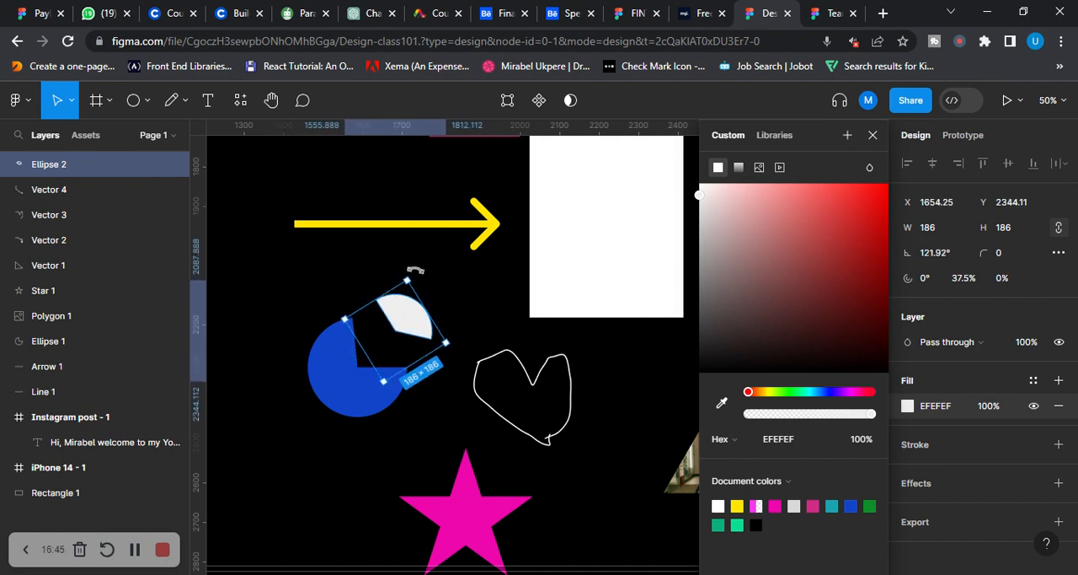
drag(407, 318, 394, 339)
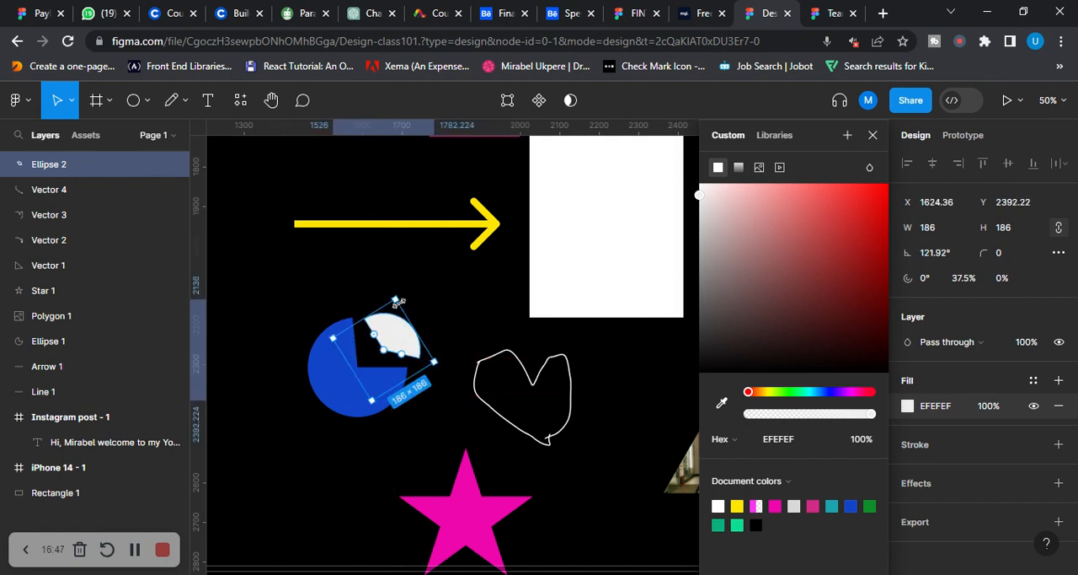
drag(396, 298, 403, 263)
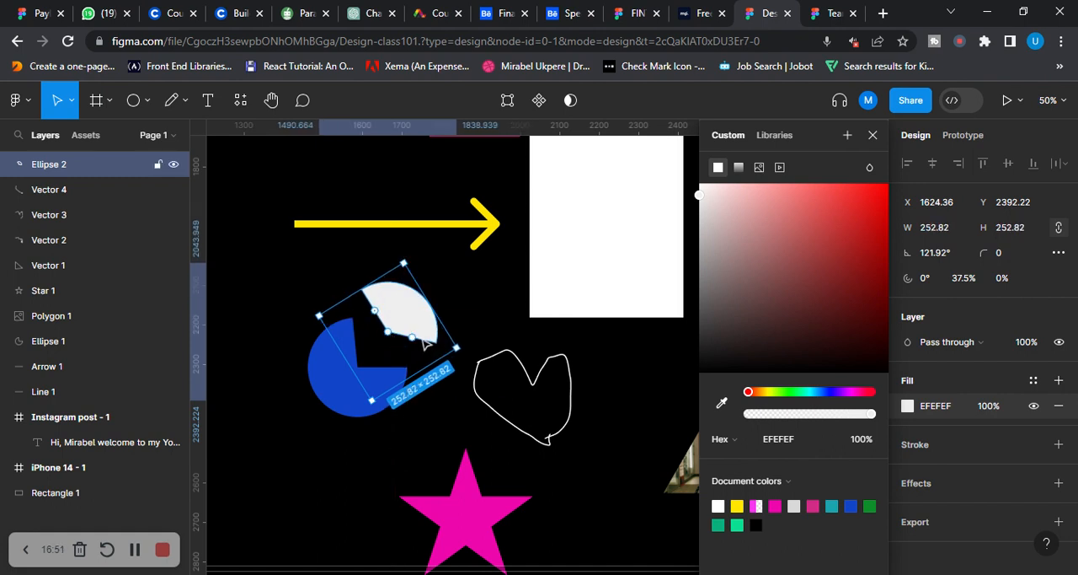
Cut the light wedge to a 25% arc, rotate it to about 98.54° and move it into the blue pie's gap
mouse_move(412, 337)
mouse_down()
mouse_move(414, 326)
mouse_move(394, 337)
mouse_up()
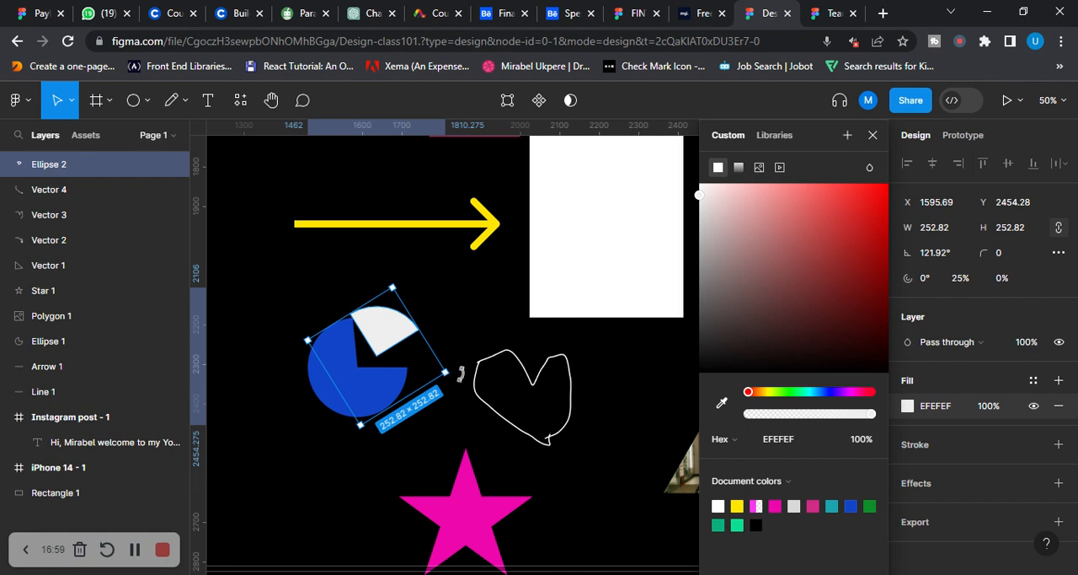
drag(457, 376, 403, 434)
drag(402, 354, 385, 358)
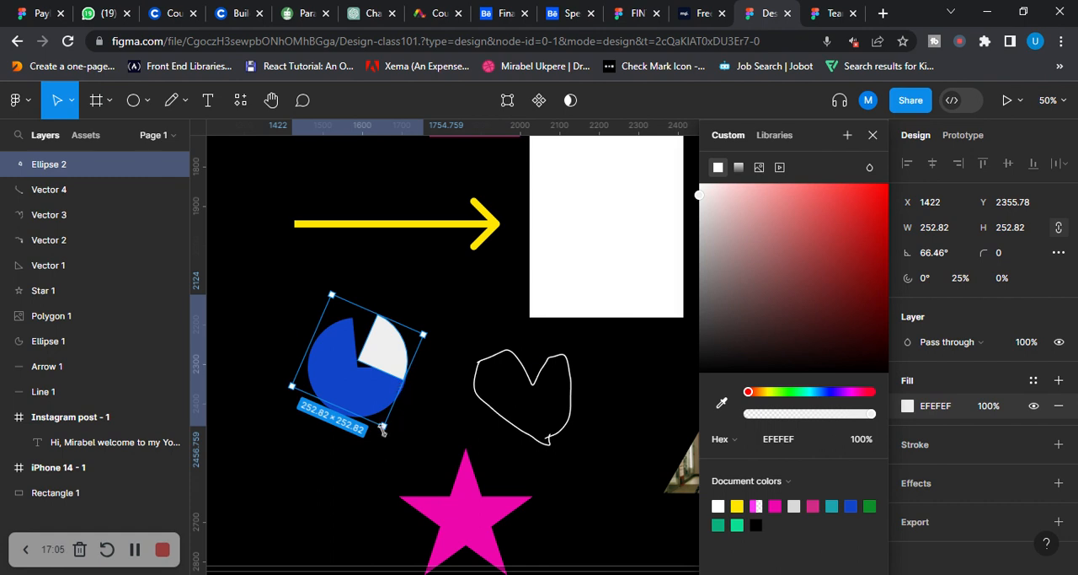
drag(386, 436, 421, 409)
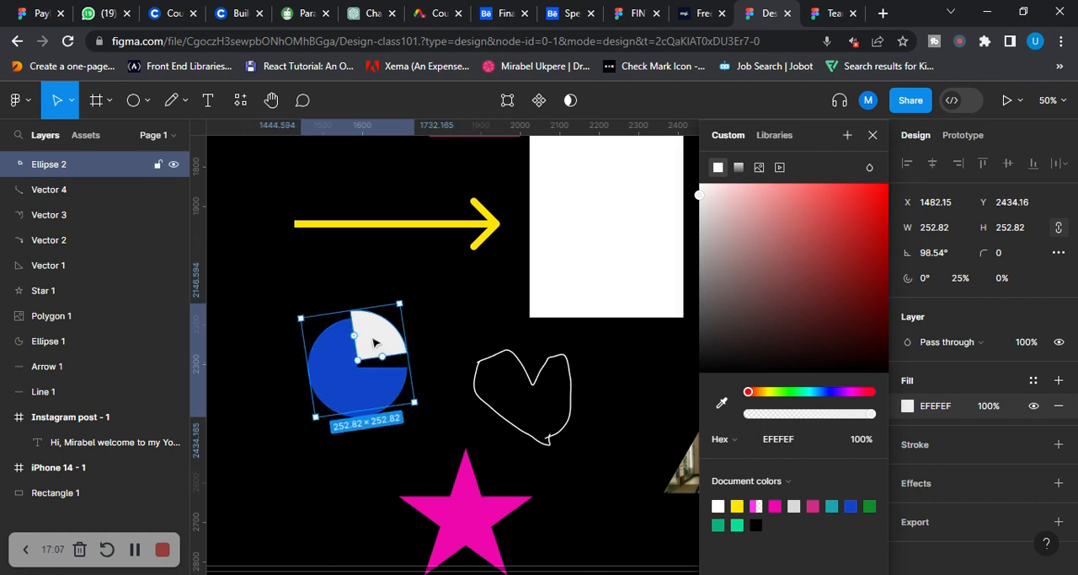
drag(378, 343, 377, 348)
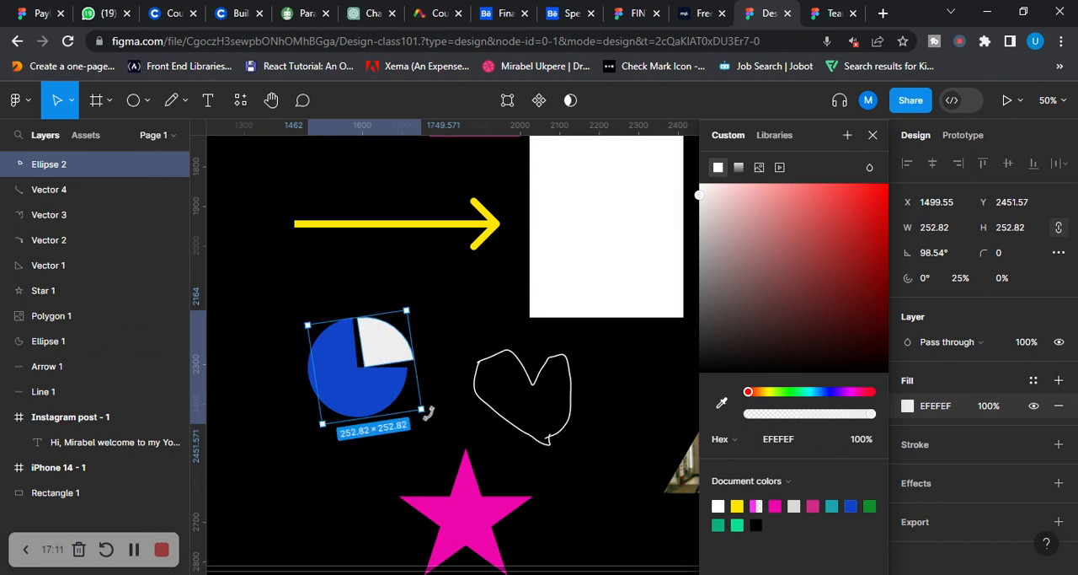
Resize the light wedge to about 220.9 × 243 so that it fits the blue pie's gap
drag(425, 414, 396, 347)
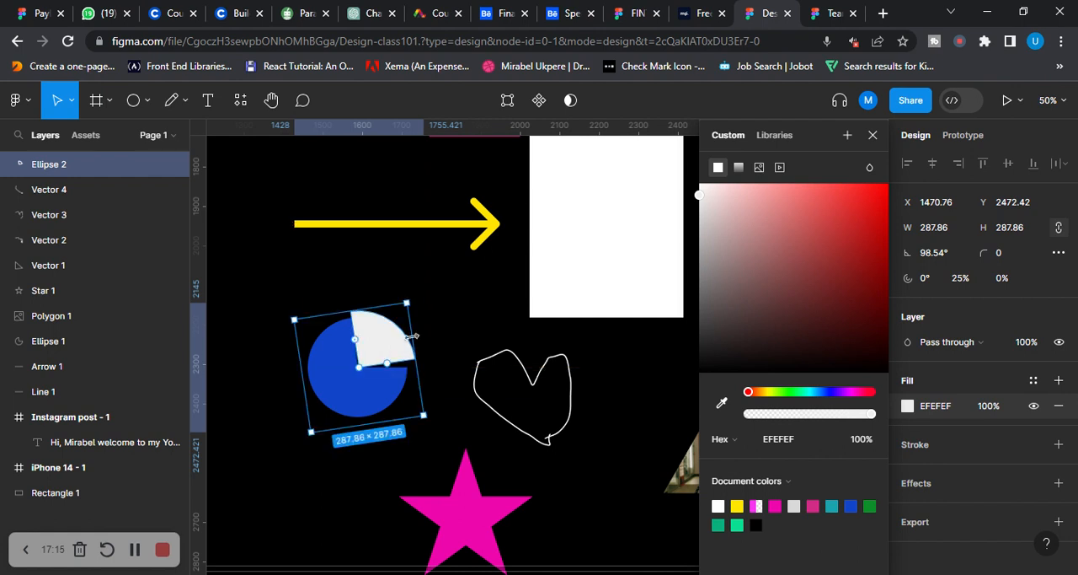
drag(410, 301, 405, 306)
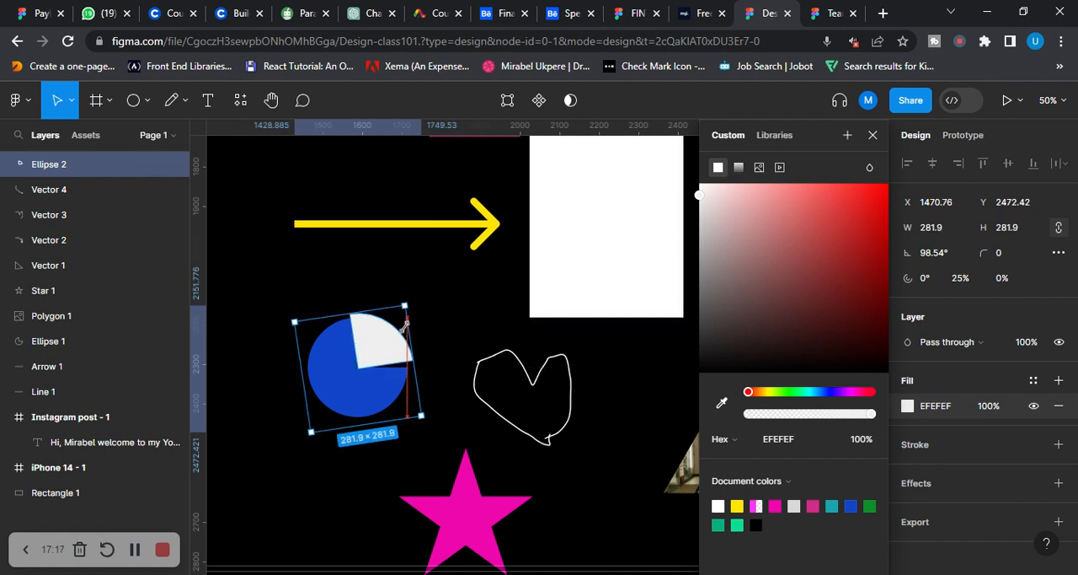
drag(423, 416, 392, 343)
Rotate the blue pie shape slightly anticlockwise and deselect it
click(360, 404)
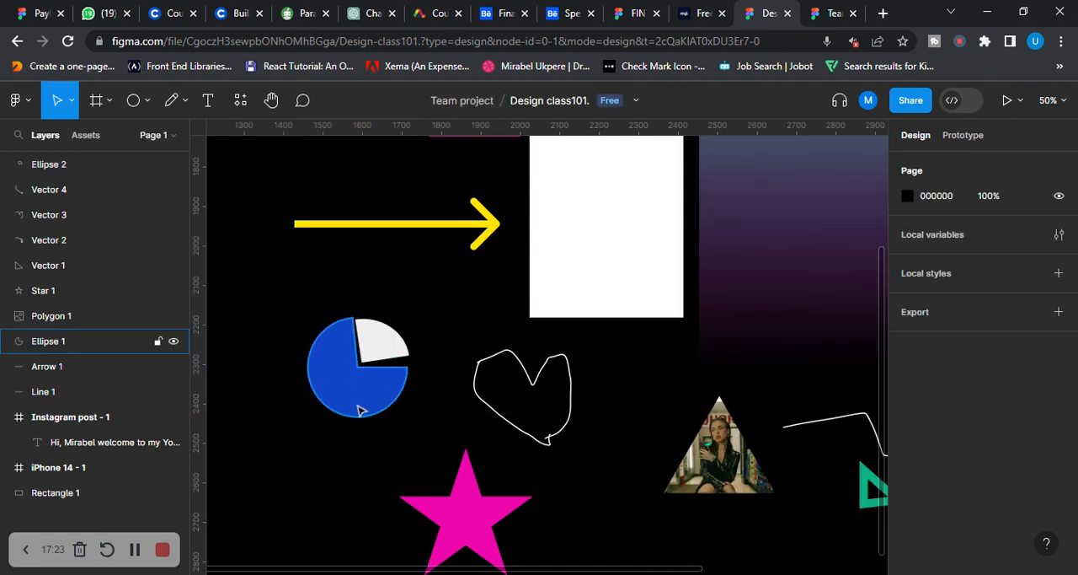
drag(411, 423, 421, 410)
click(426, 309)
Rotate and reposition the light wedge to line up with the turned blue pie's gap, and deselect it
click(384, 341)
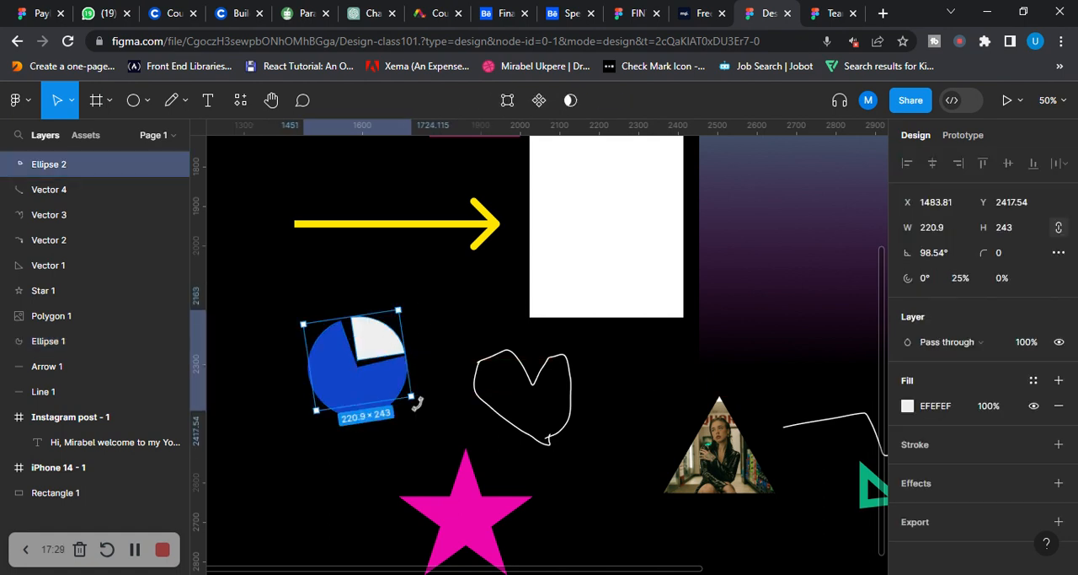
drag(411, 396, 422, 376)
mouse_move(383, 341)
mouse_down()
mouse_move(379, 332)
mouse_move(376, 349)
mouse_move(372, 335)
mouse_up()
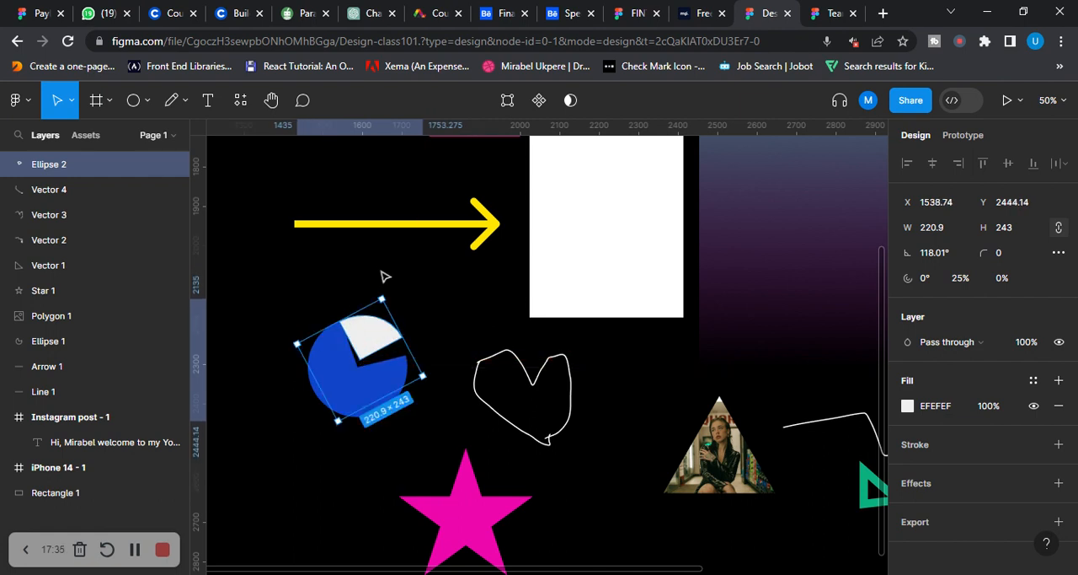
mouse_move(384, 291)
mouse_down()
mouse_move(404, 308)
mouse_move(399, 300)
mouse_up()
click(430, 304)
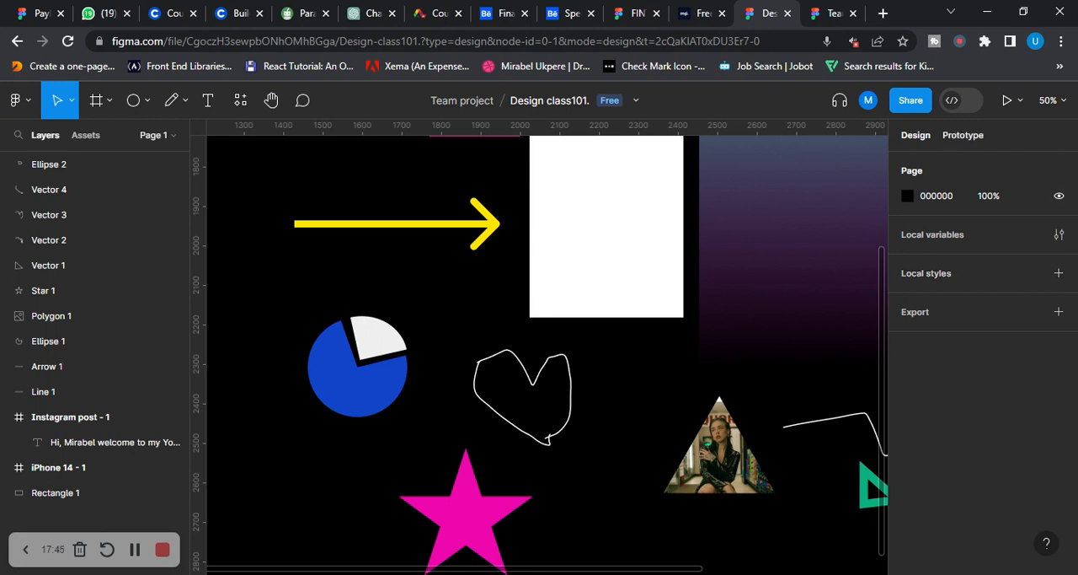
Draw a circle about 160 × 160 below the blue pie, beside the pink star, and fill it with bright green 52FF00
scroll(808, 294, down, 3)
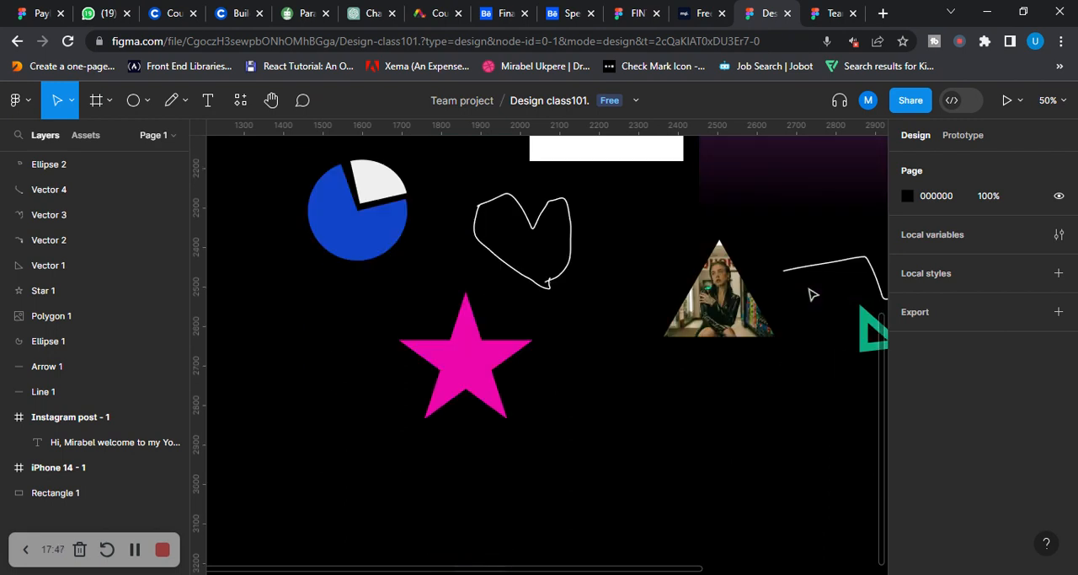
click(149, 102)
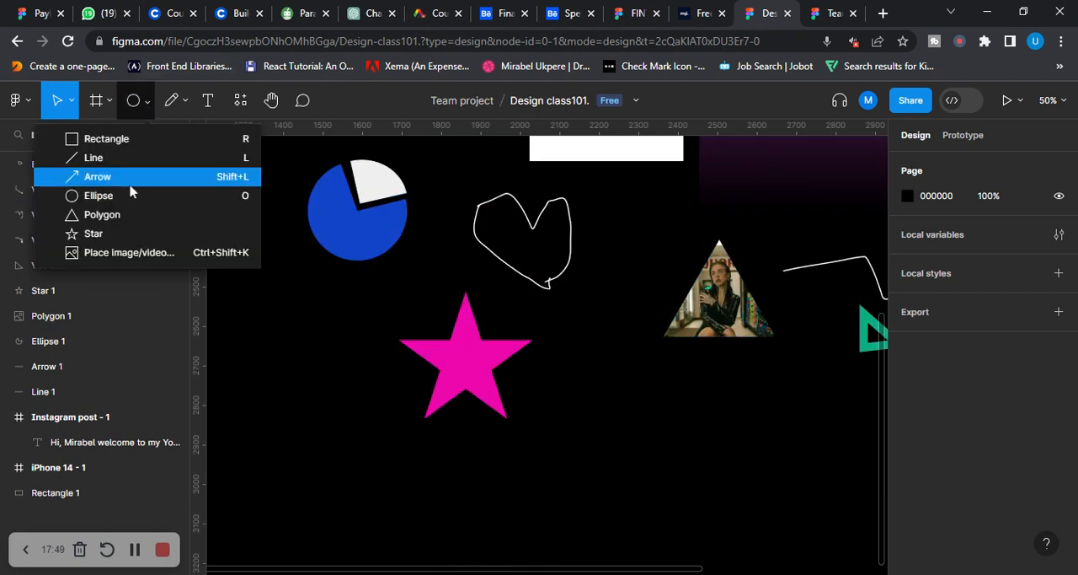
click(99, 196)
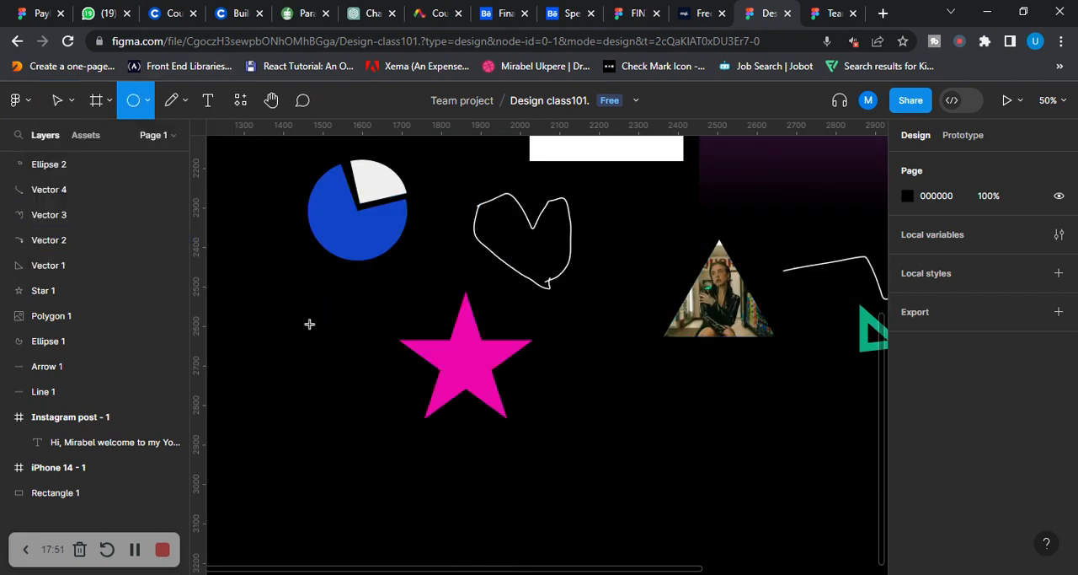
drag(291, 369, 354, 431)
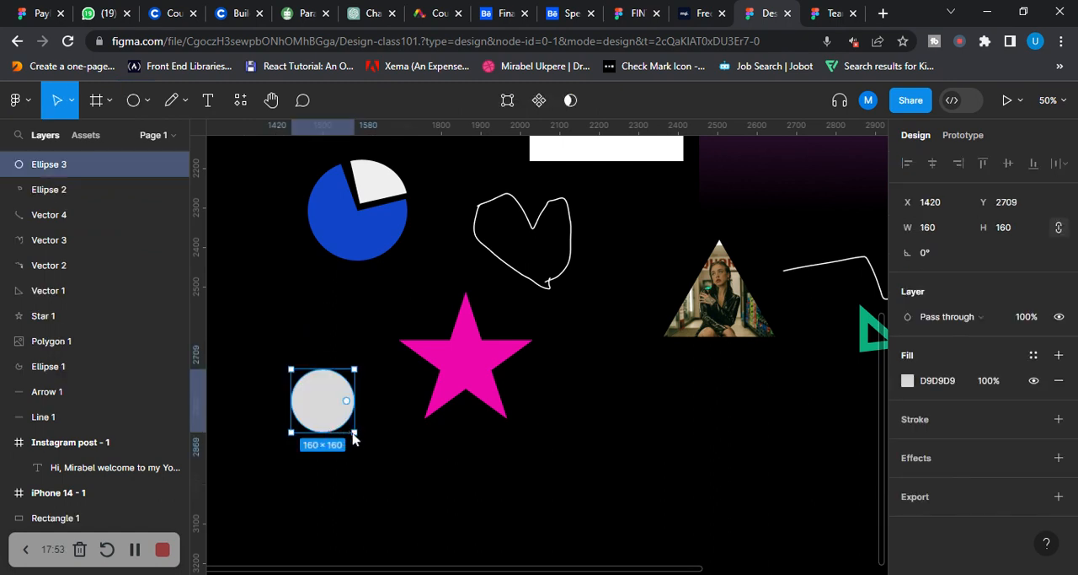
click(908, 381)
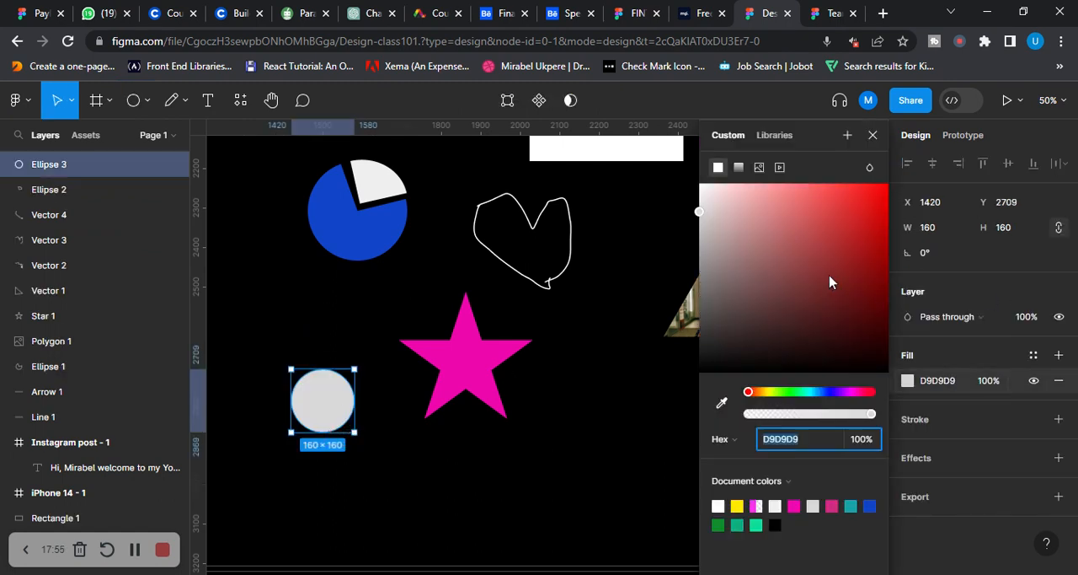
drag(829, 282, 900, 191)
drag(748, 392, 783, 392)
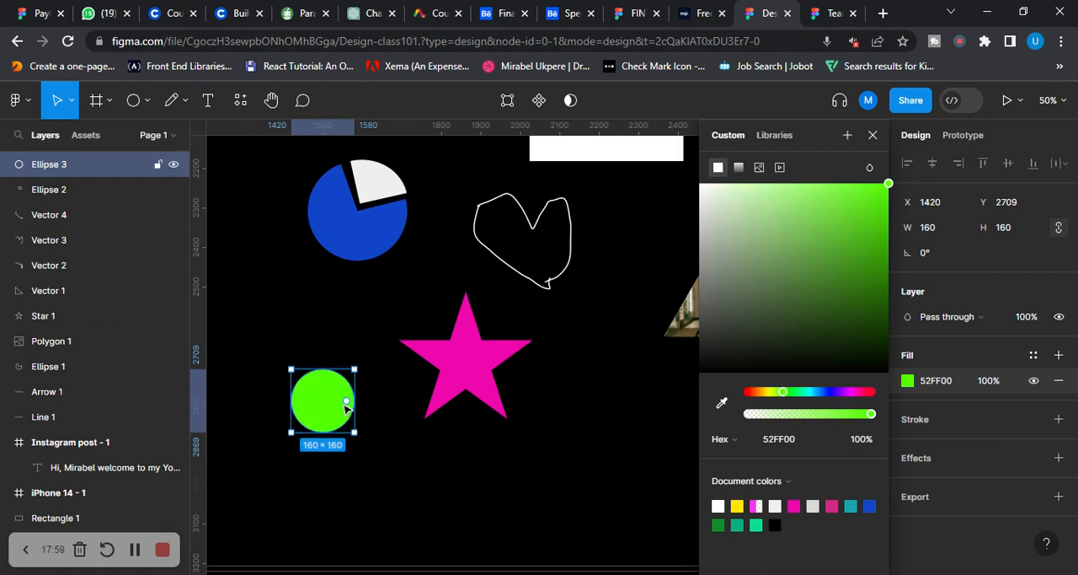
Cut the green circle to a 22.31% arc and arrange it with three rotated duplicates into a segmented pie
drag(347, 403, 337, 345)
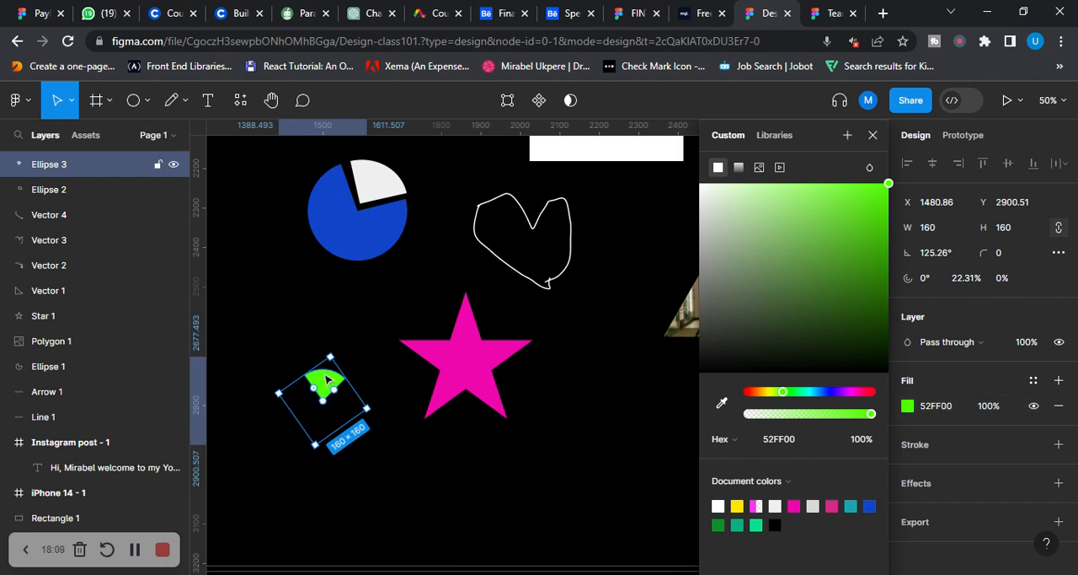
drag(320, 384, 350, 392)
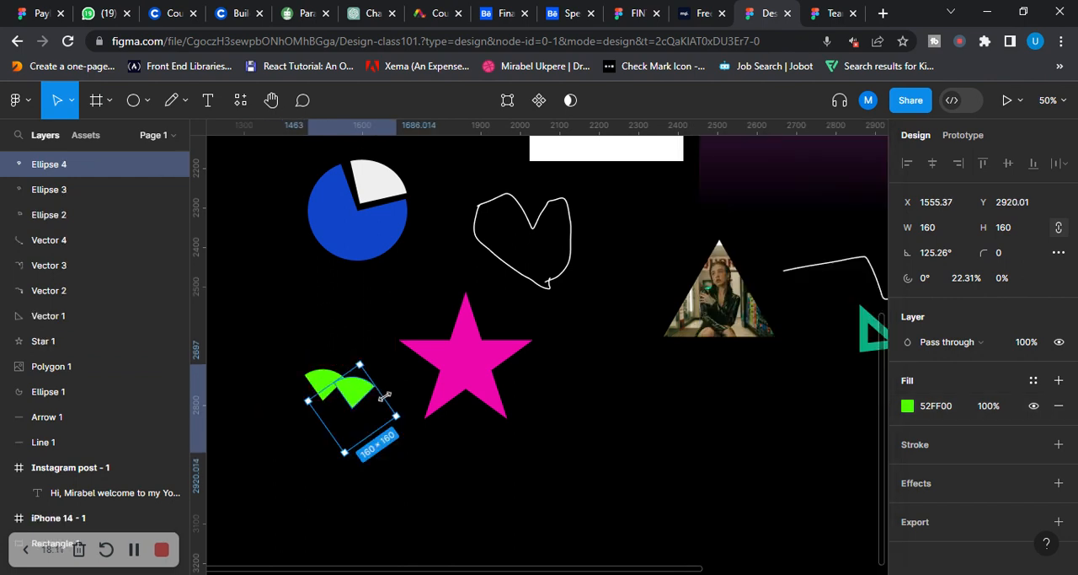
drag(406, 448, 289, 449)
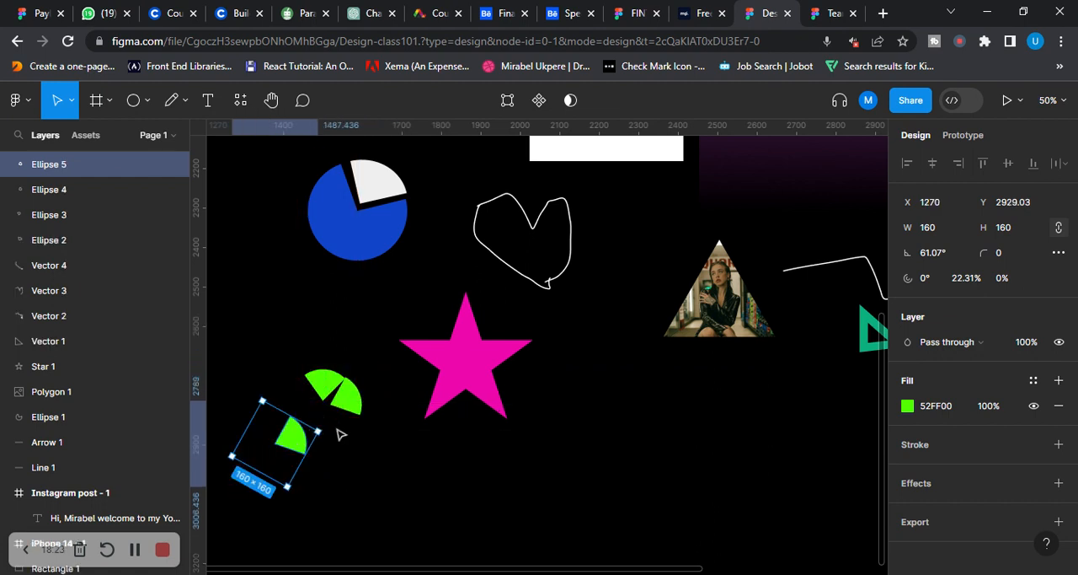
drag(324, 433, 433, 356)
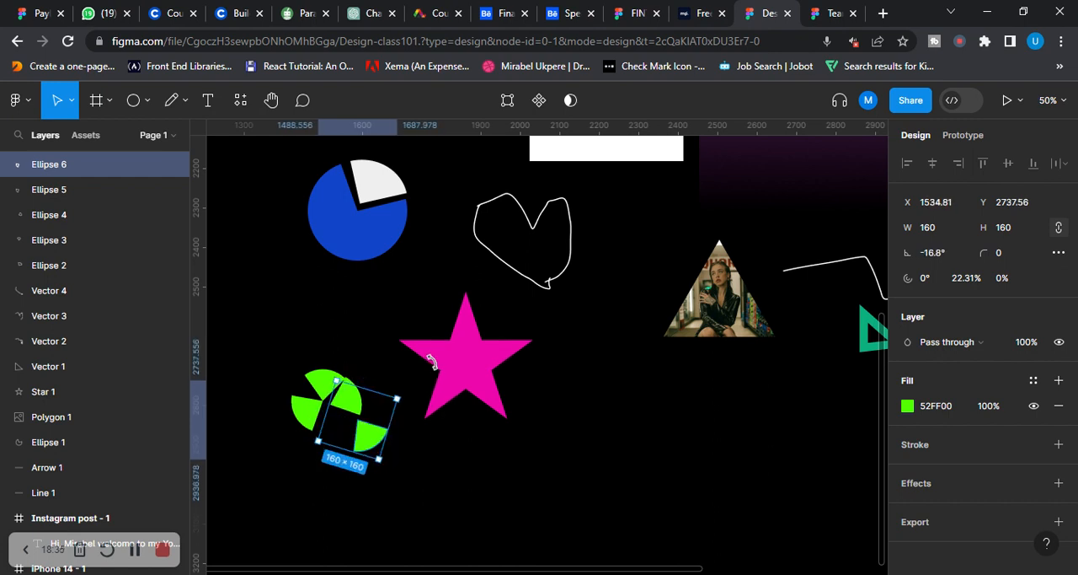
drag(368, 436, 331, 416)
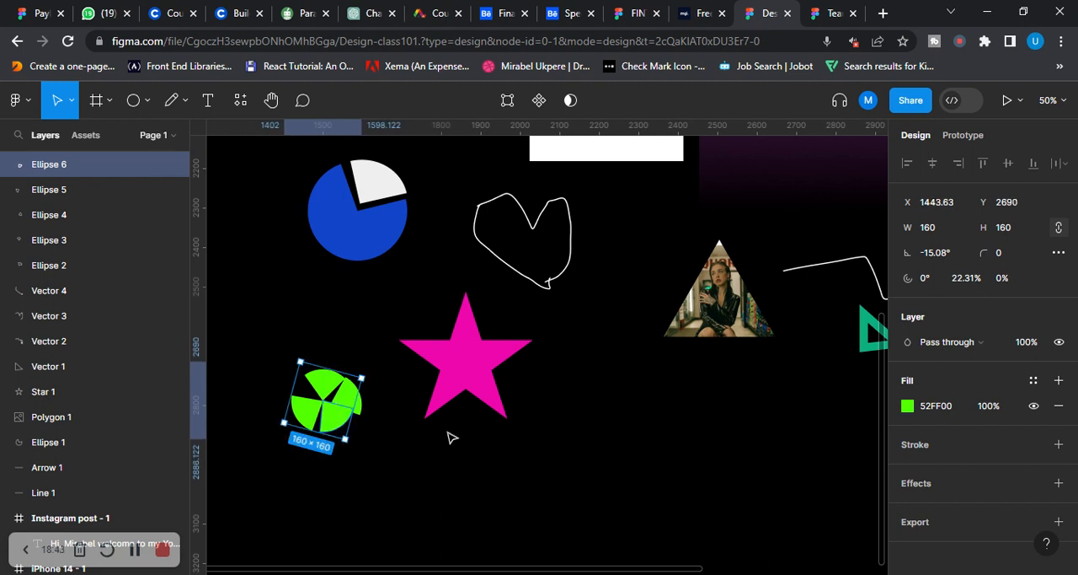
click(626, 410)
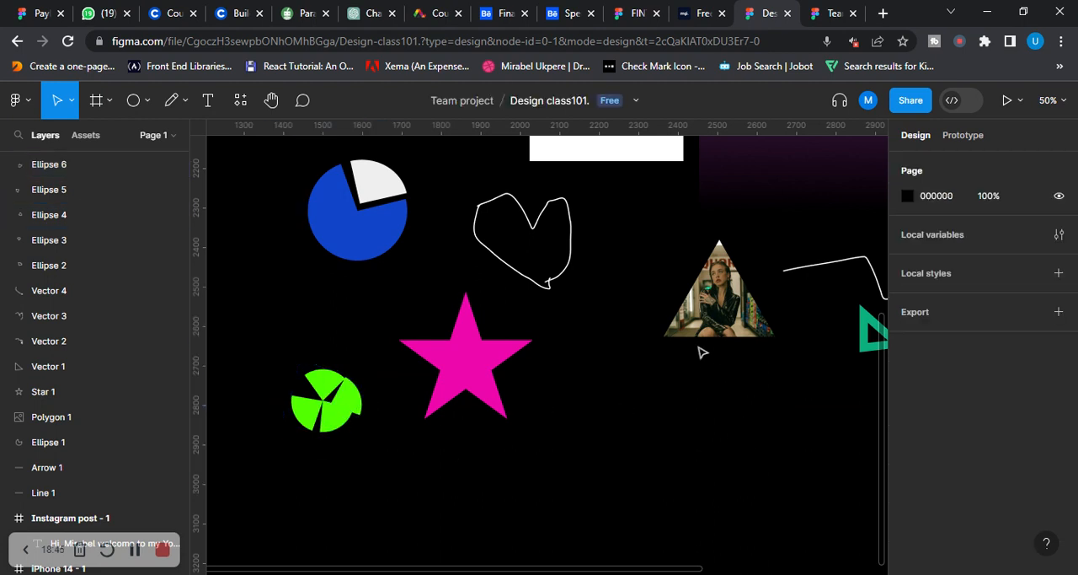
Look over the shapes on the canvas, from the green pie to the heading of the Instagram post frame
scroll(683, 310, down, 2)
scroll(683, 311, up, 8)
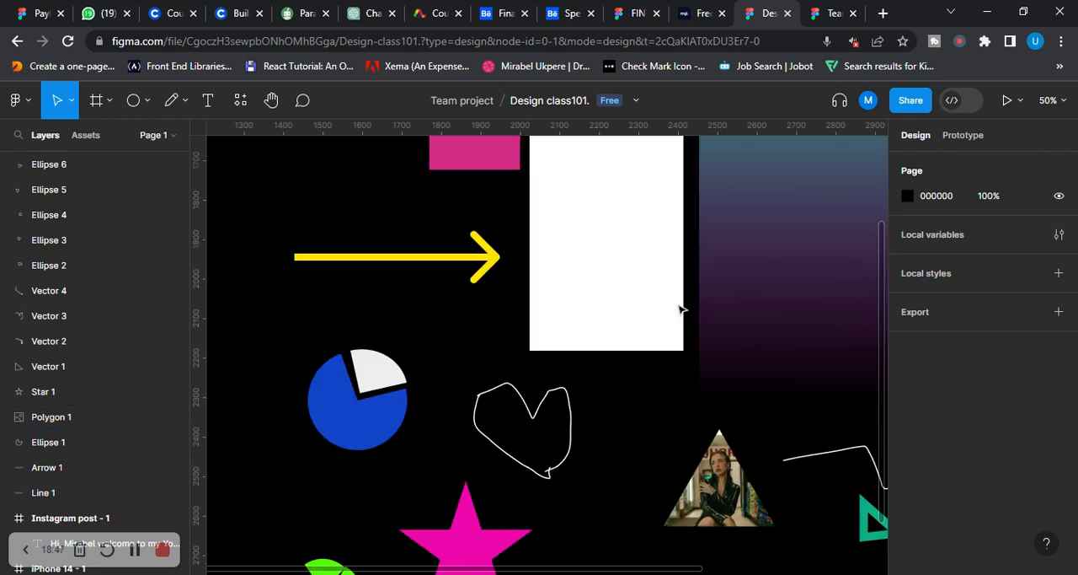
scroll(680, 310, down, 8)
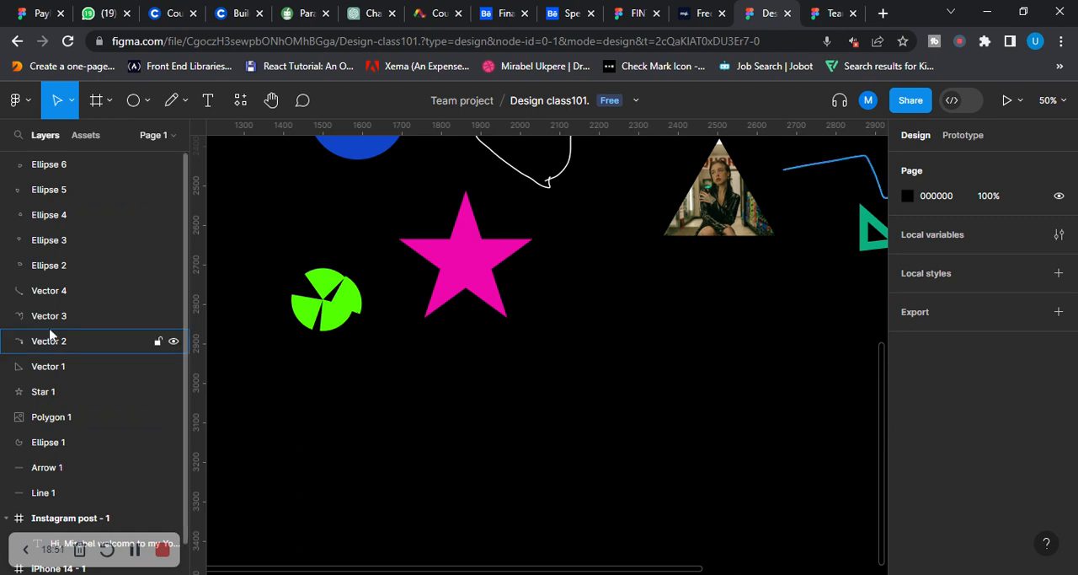
scroll(479, 349, up, 2)
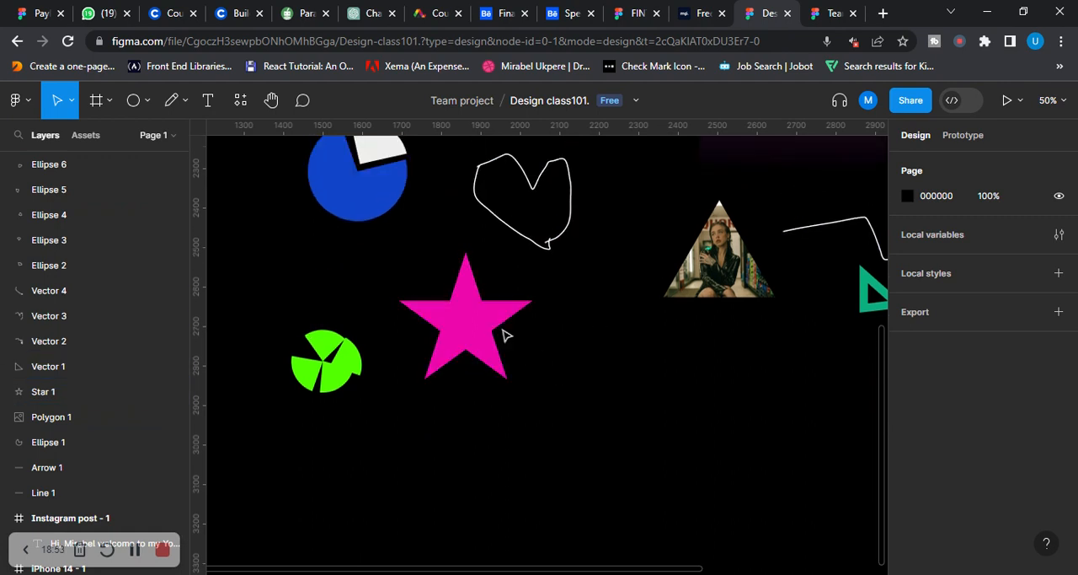
scroll(509, 334, up, 1)
scroll(652, 378, right, 5)
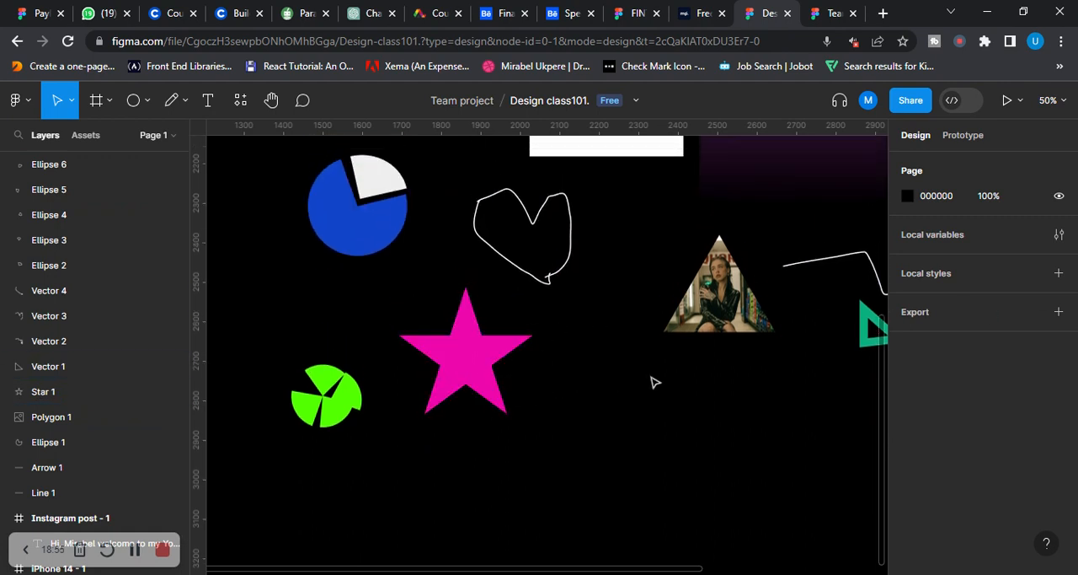
scroll(500, 441, up, 3)
scroll(543, 439, right, 8)
scroll(543, 439, up, 8)
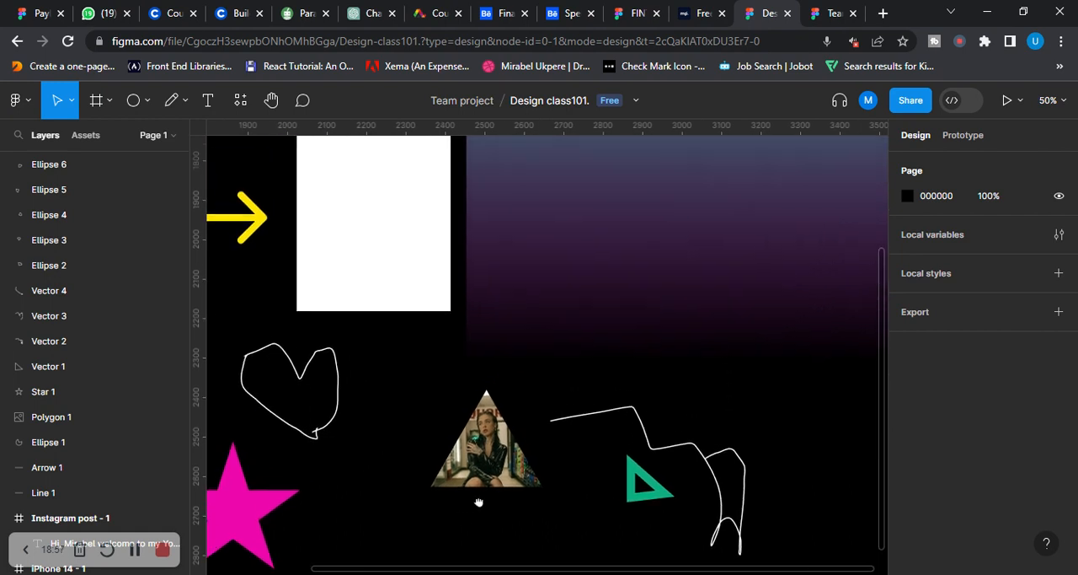
scroll(492, 455, down, 1)
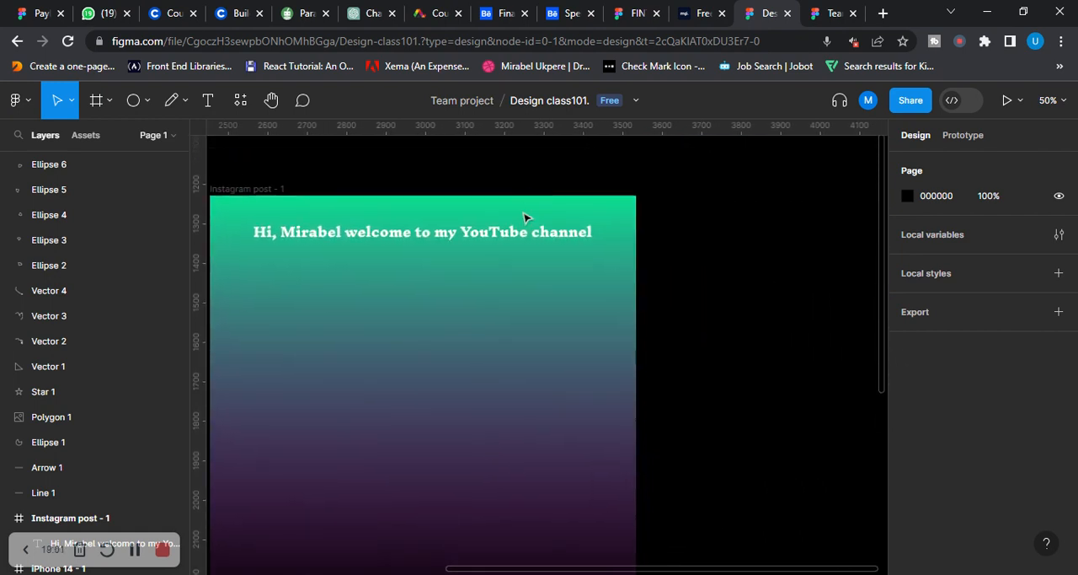
Draw a rectangle about 460 × 94 on the empty canvas beside the Instagram post frame
click(271, 189)
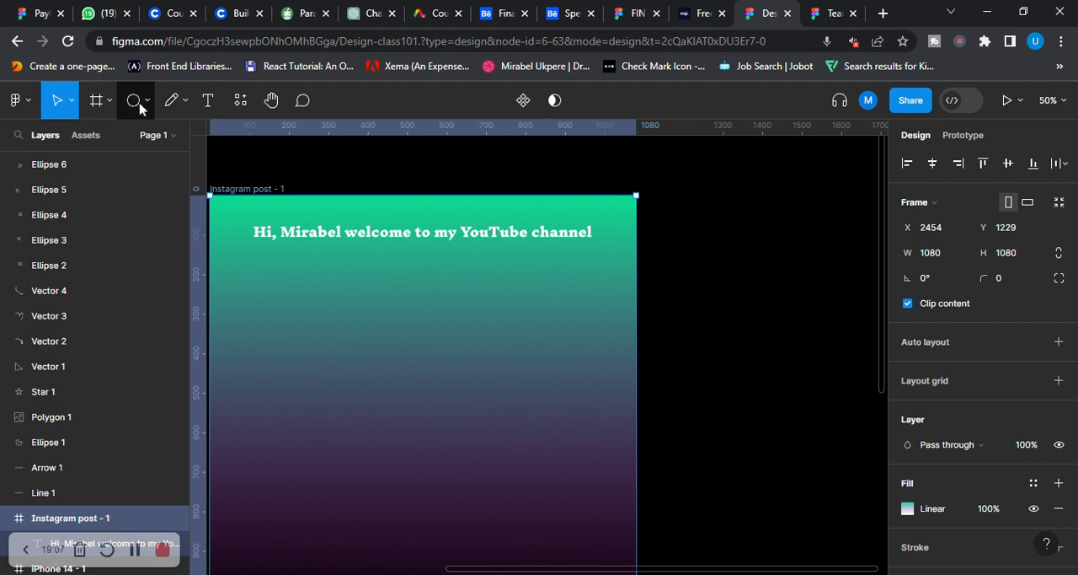
click(183, 102)
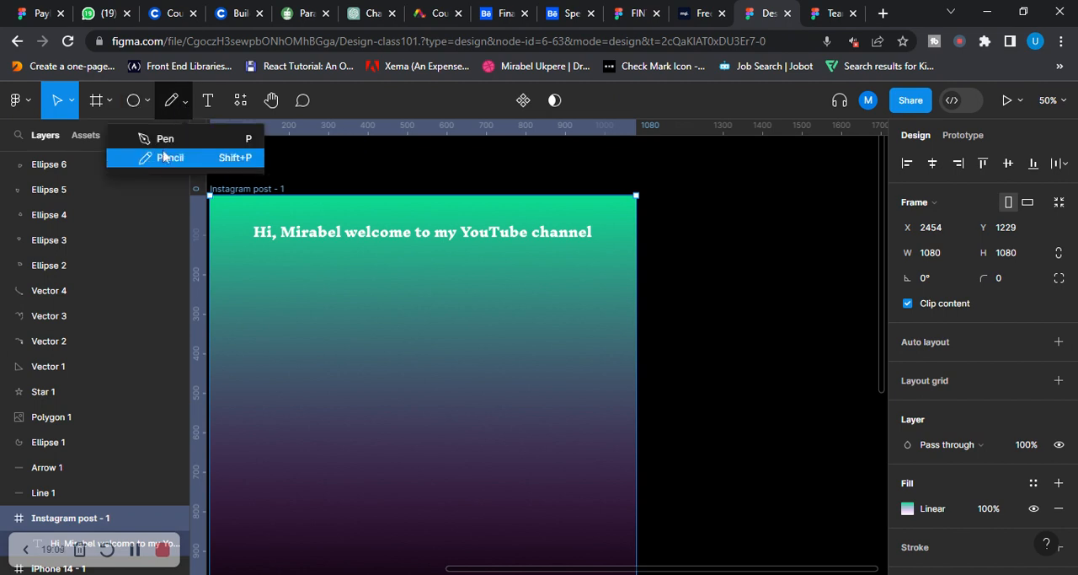
click(149, 102)
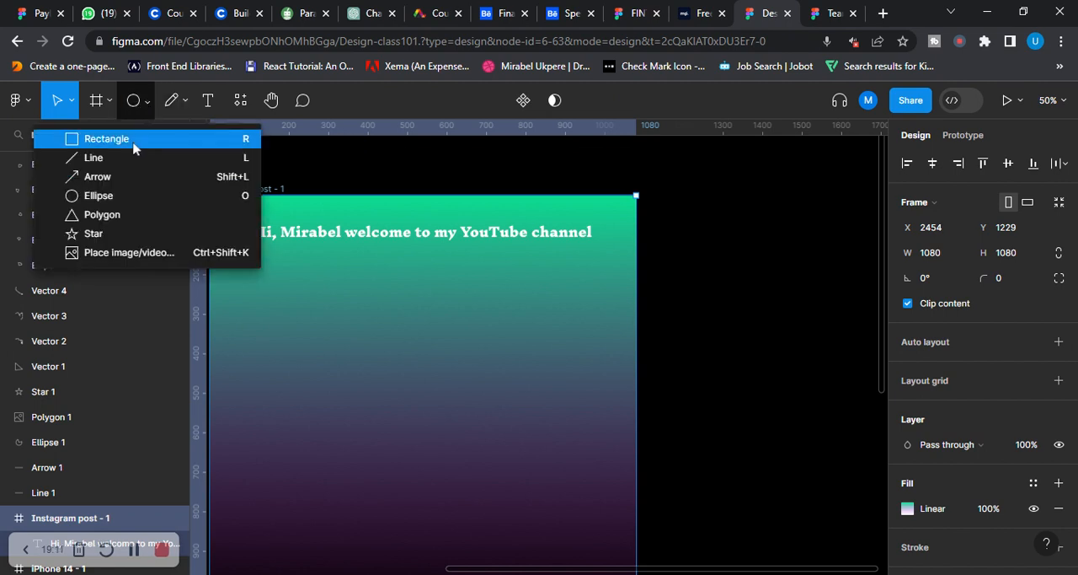
click(133, 145)
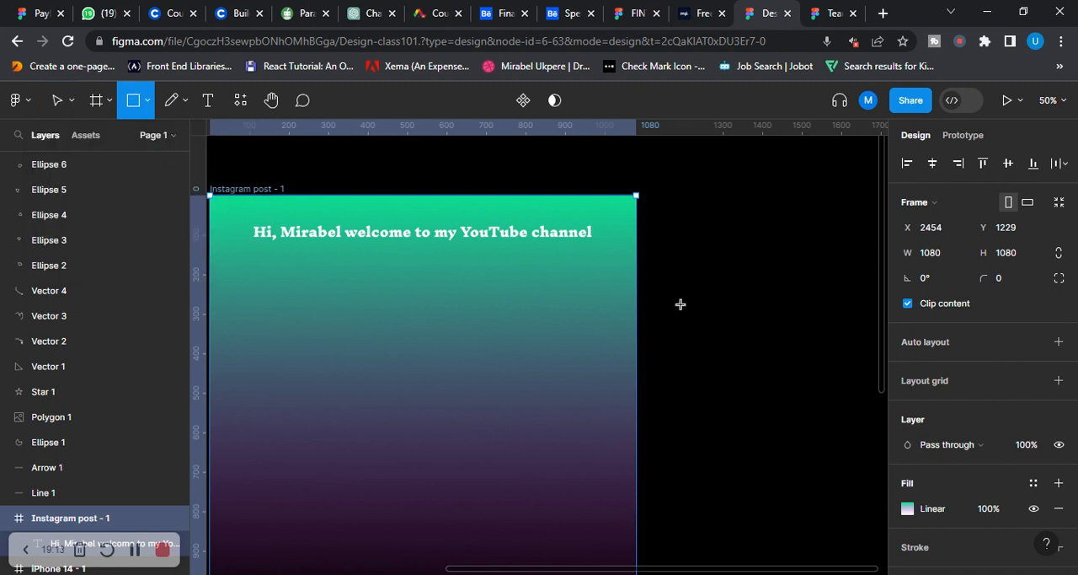
mouse_move(681, 305)
mouse_down()
mouse_move(850, 311)
mouse_move(862, 340)
mouse_up()
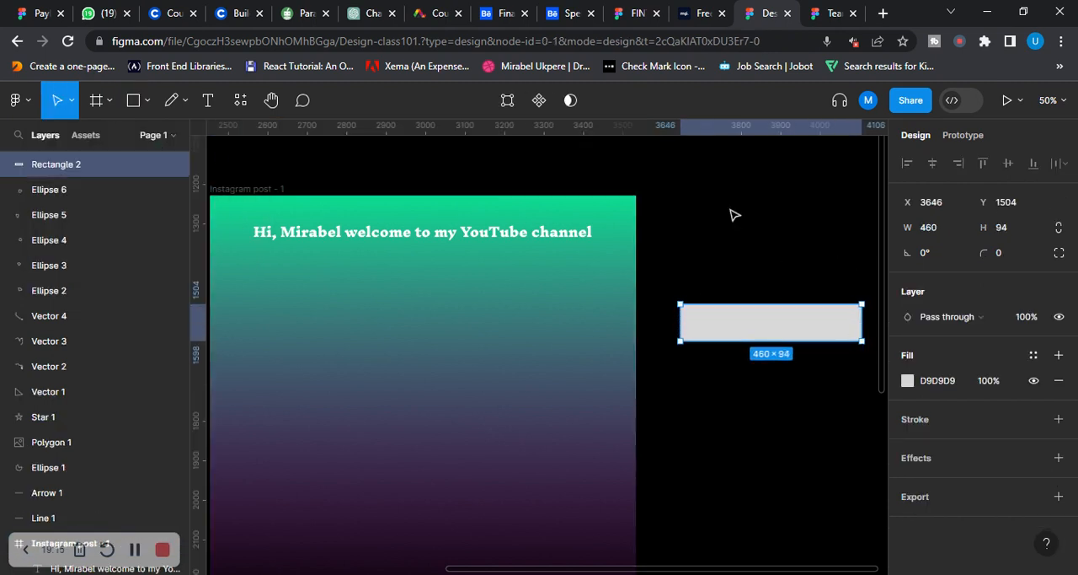
Select the white iPhone 14 frame to view its properties and return to the grey rectangle beside the Instagram post
drag(418, 405, 749, 344)
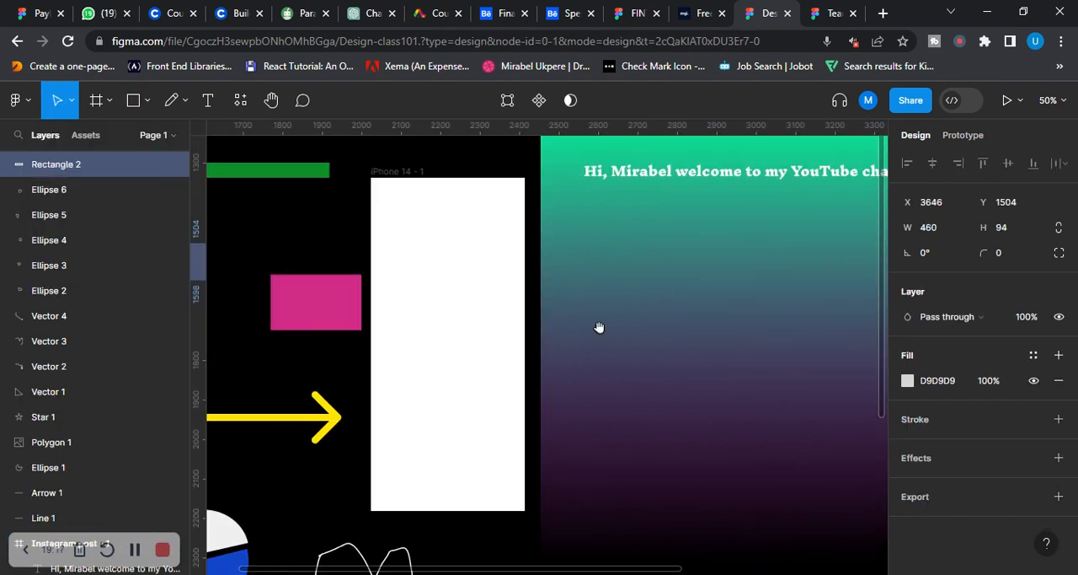
click(410, 173)
scroll(787, 385, right, 5)
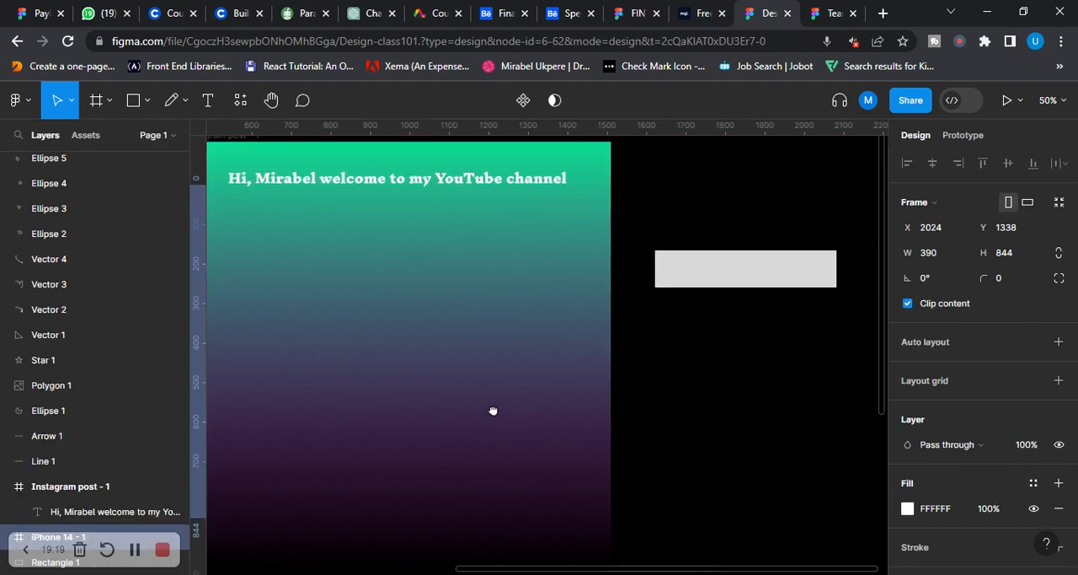
Move the grey rectangle into the white iPhone 14 frame and set its height to 50
click(729, 266)
drag(742, 270, 363, 335)
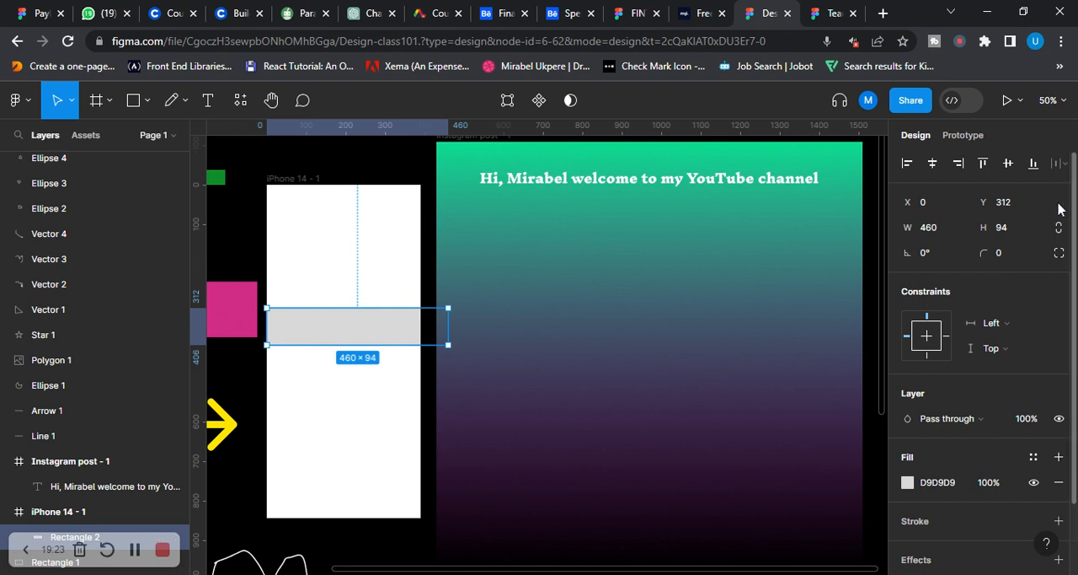
click(1018, 234)
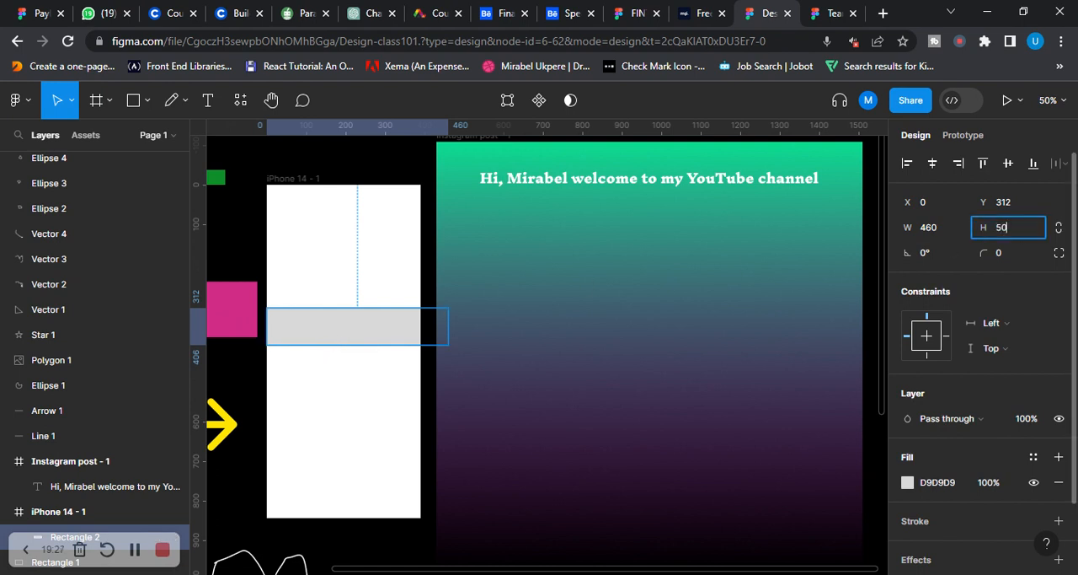
key(Return)
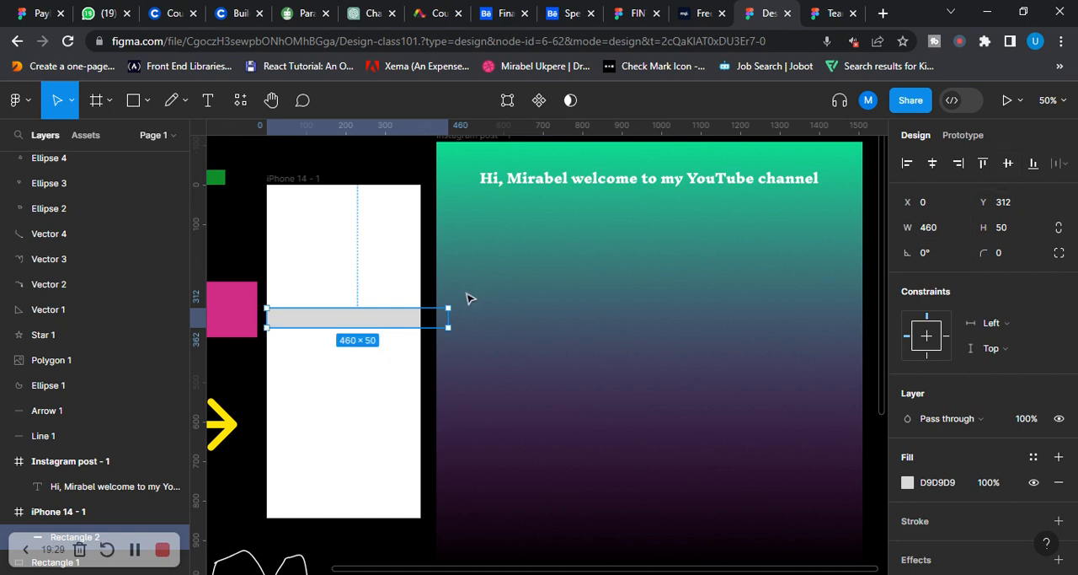
Narrow the grey rectangle to about 324 wide and place it inside the iPhone 14 frame at about X 33, Y 408
drag(266, 317, 555, 389)
key(shift+0)
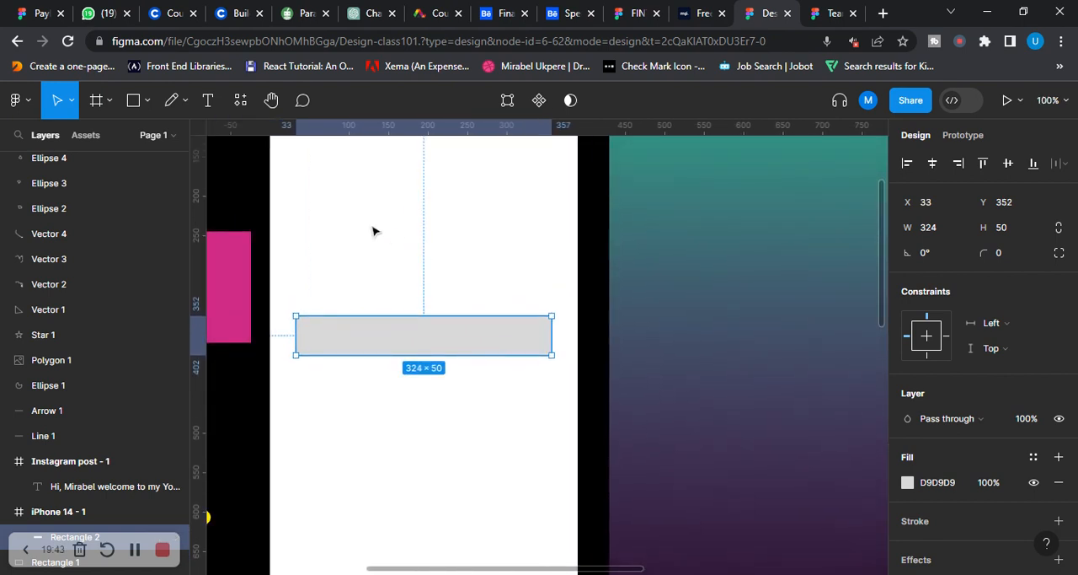
scroll(417, 370, up, 2)
scroll(440, 320, down, 3)
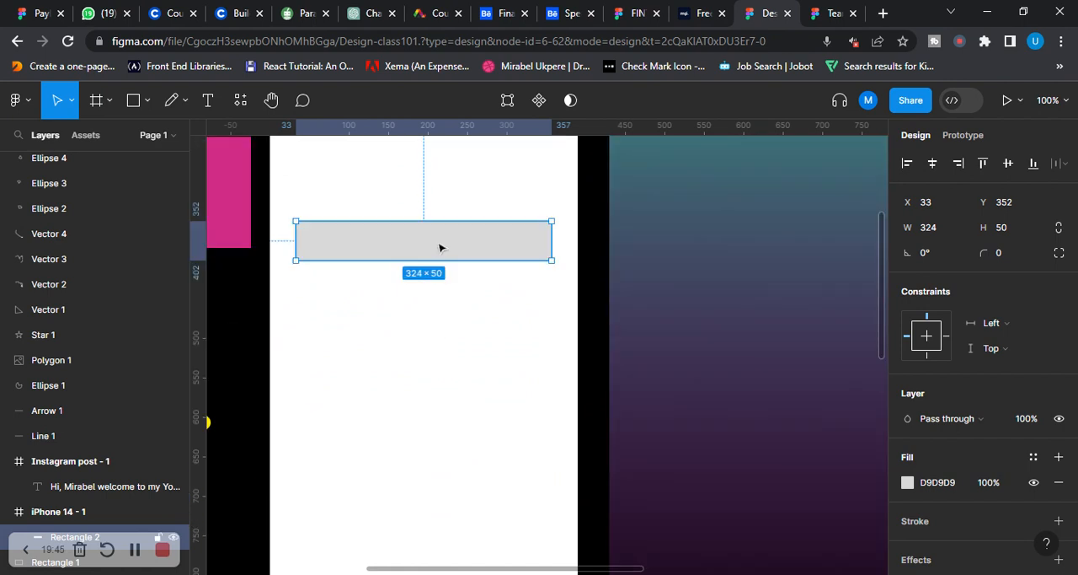
drag(439, 247, 429, 291)
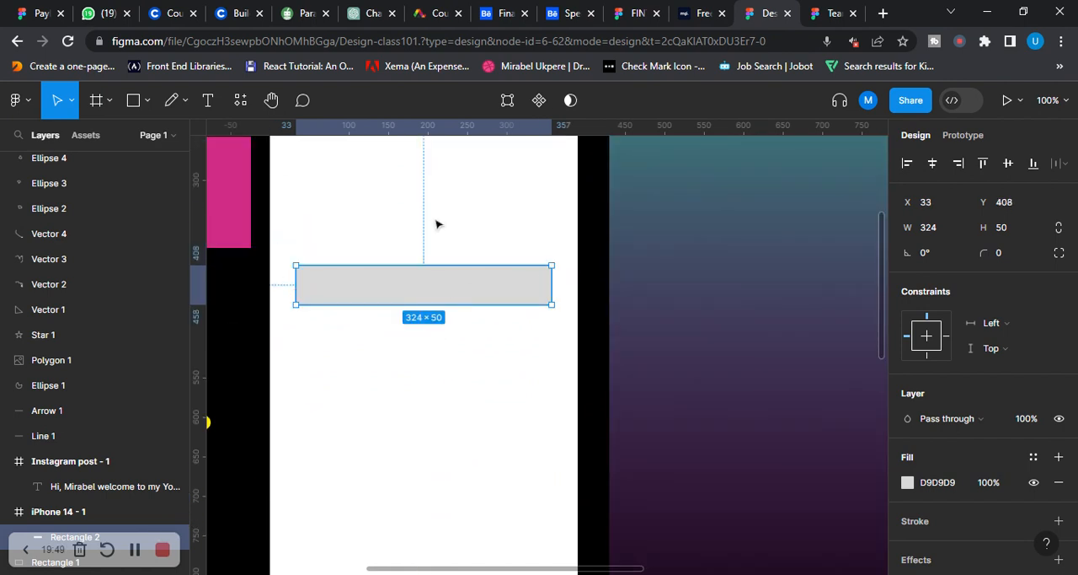
Stretch the grey rectangle in the iPhone 14 frame downwards to a height of about 67
scroll(435, 225, up, 2)
scroll(436, 224, down, 2)
scroll(449, 254, up, 6)
scroll(447, 254, down, 5)
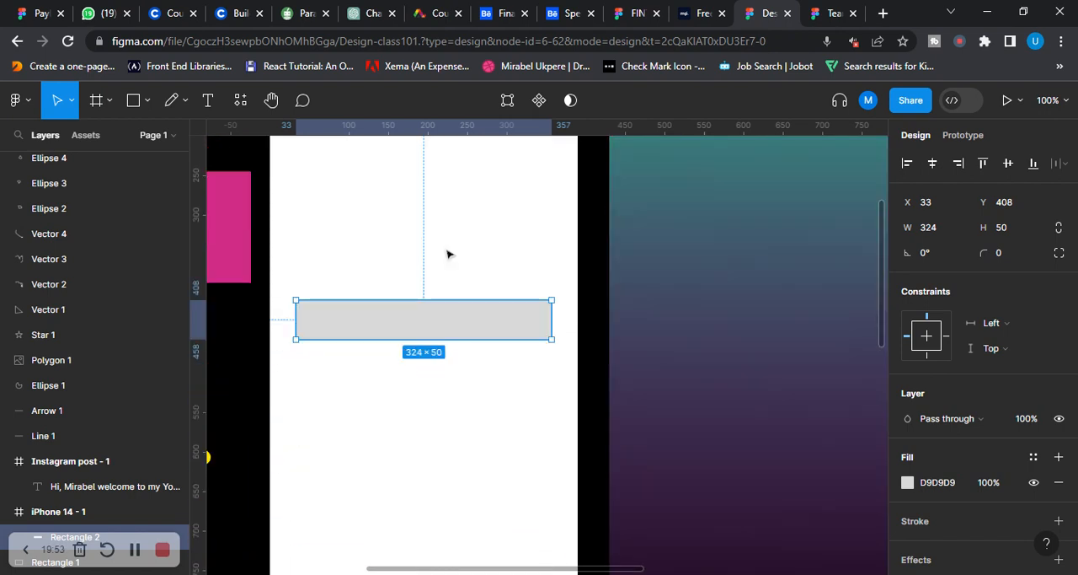
scroll(448, 254, down, 1)
mouse_move(419, 336)
mouse_down()
mouse_move(418, 373)
mouse_move(417, 346)
mouse_up()
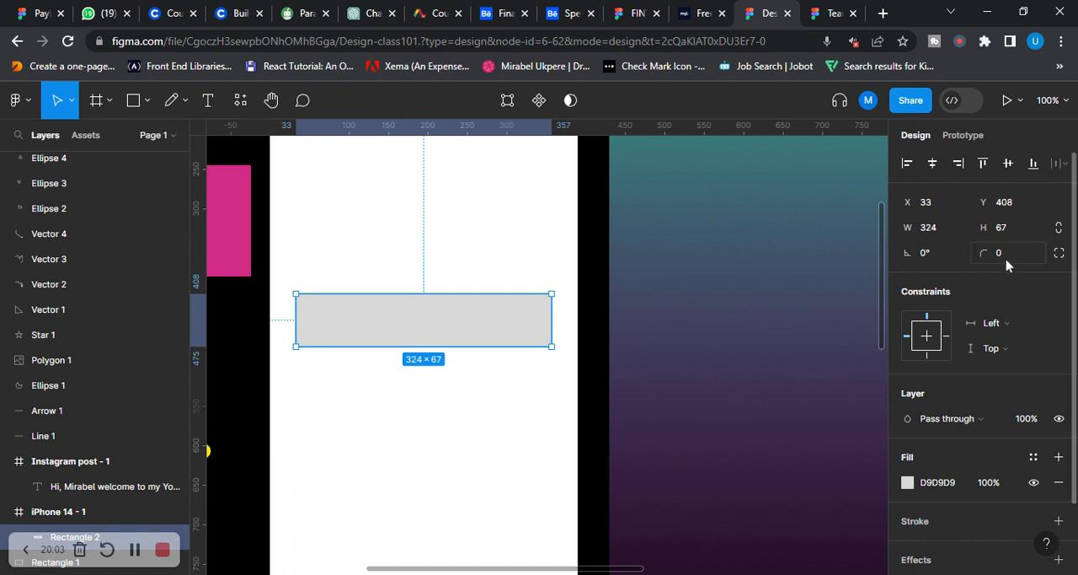
Round the grey rectangle's corners with a radius of 10
click(982, 255)
text(10)
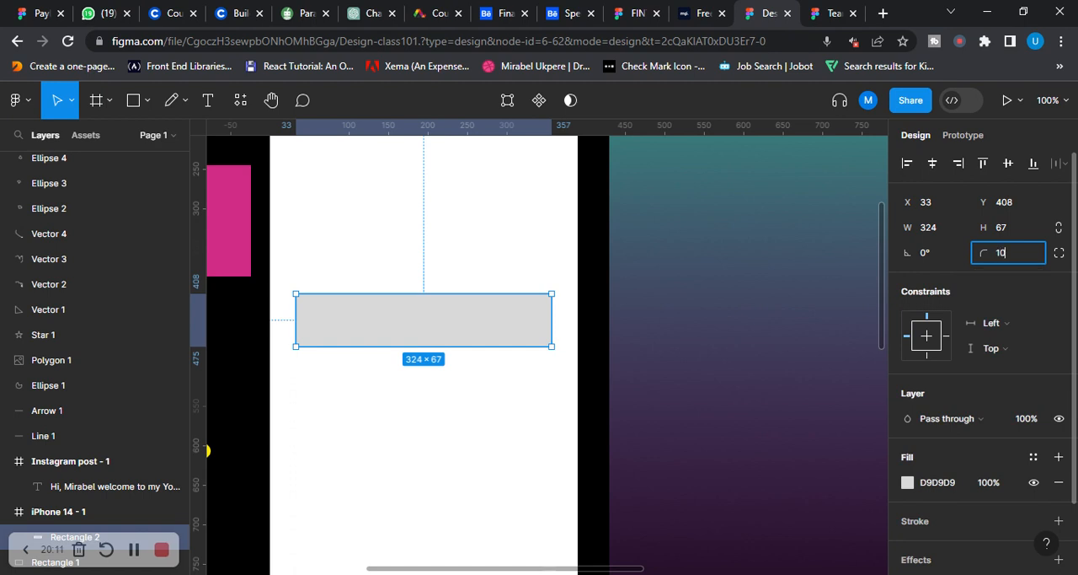
key(Return)
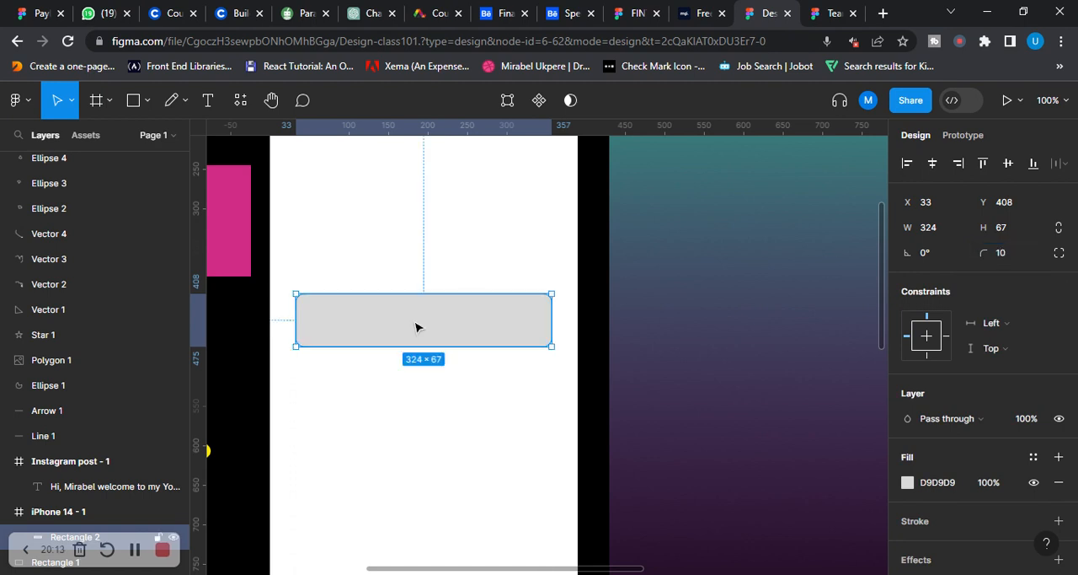
Change the rounded rectangle's fill to white FFFFFF and set the fill opacity to 0%
scroll(927, 419, down, 2)
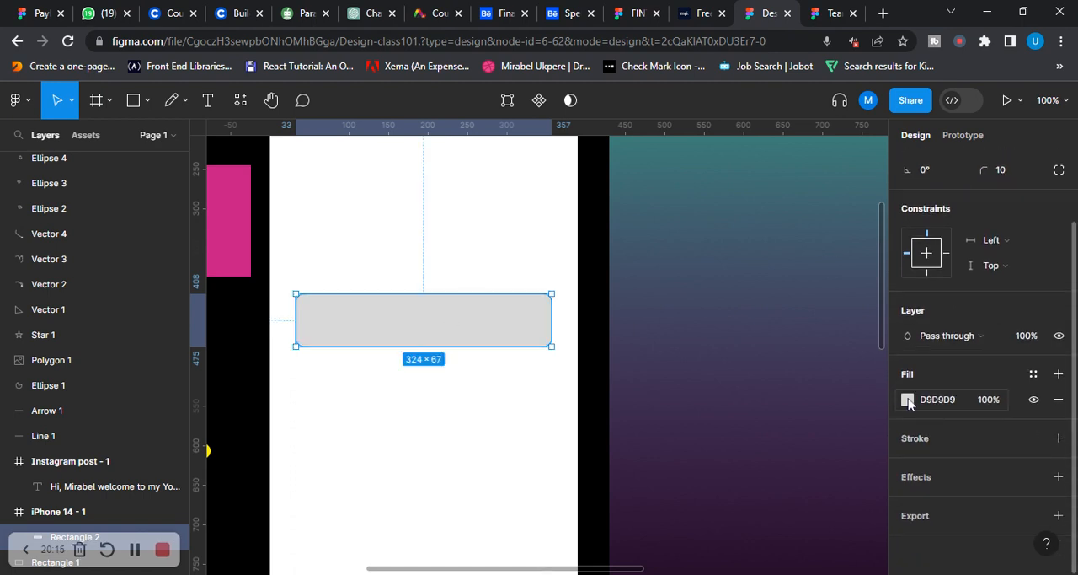
click(909, 399)
drag(754, 231, 653, 178)
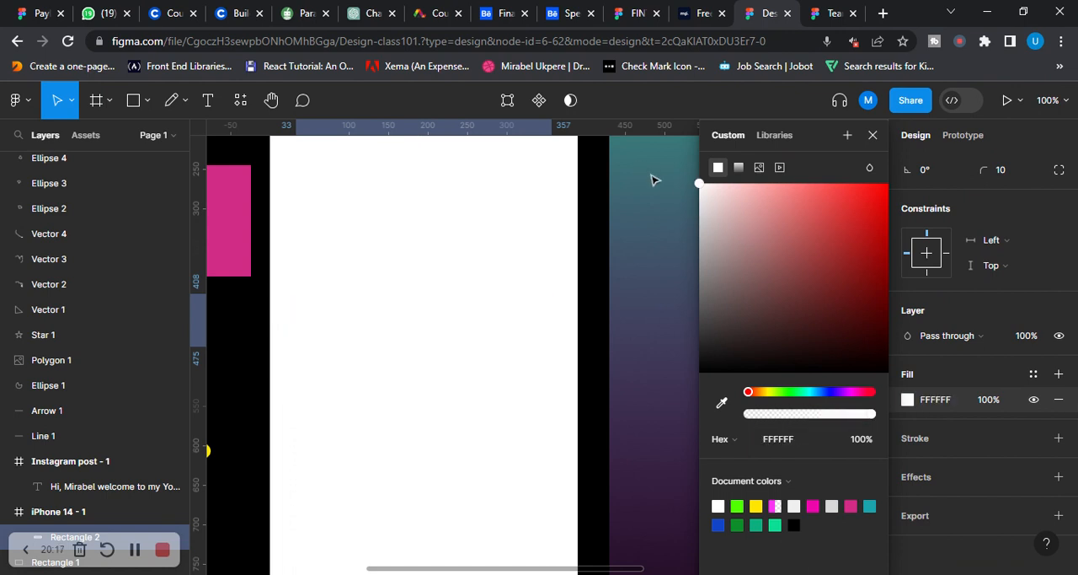
click(999, 401)
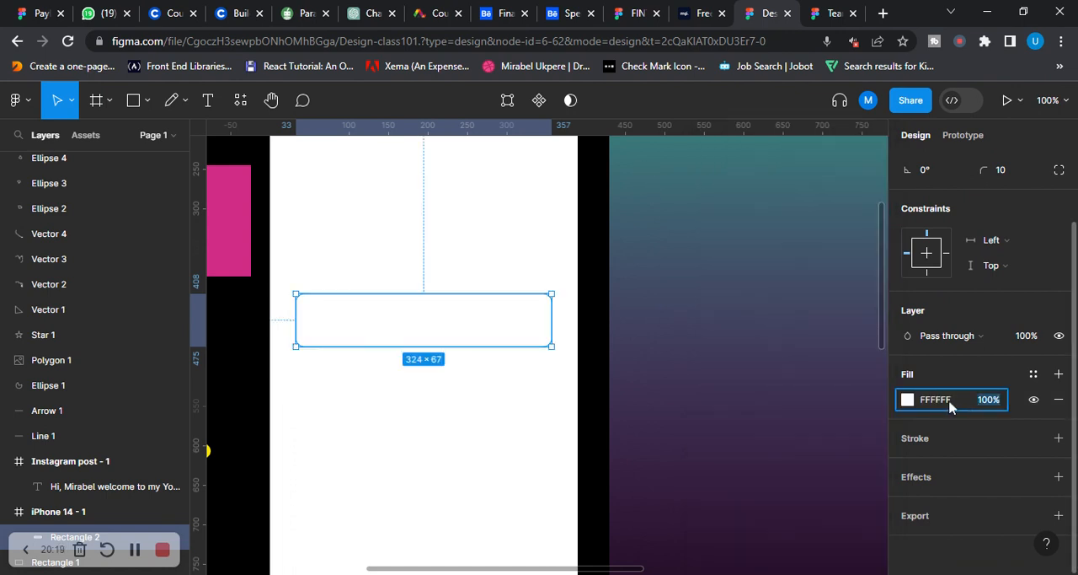
text(0)
Add a black inside stroke of width 1 to the rounded rectangle and try another hue for it
click(915, 438)
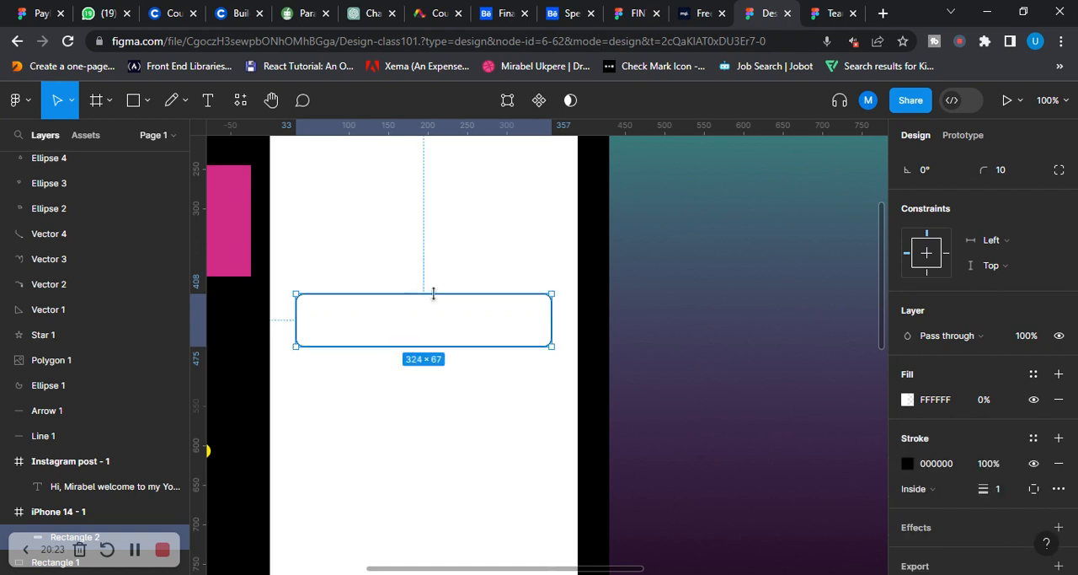
click(908, 464)
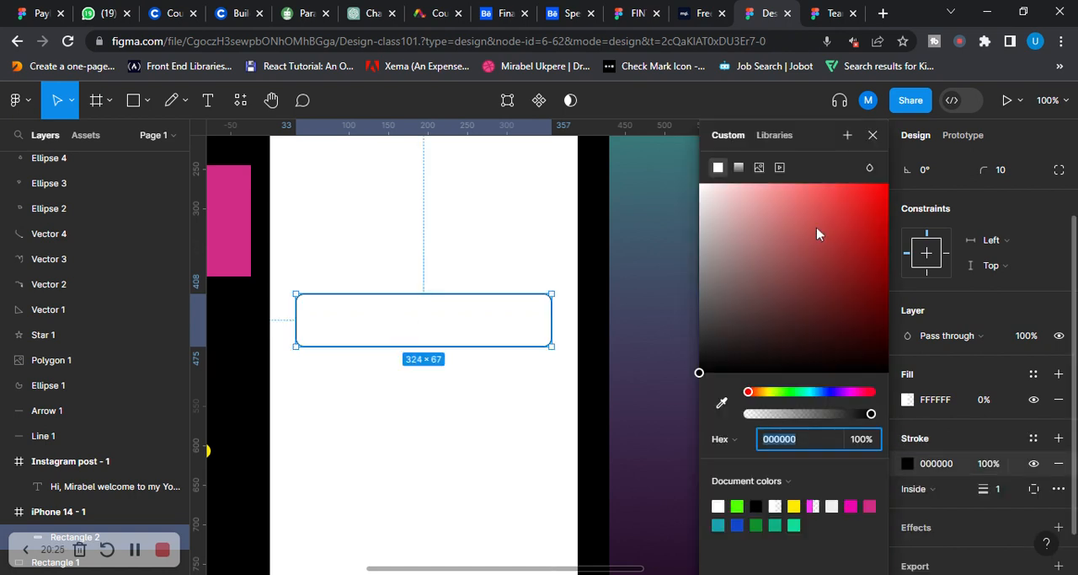
click(828, 392)
click(508, 224)
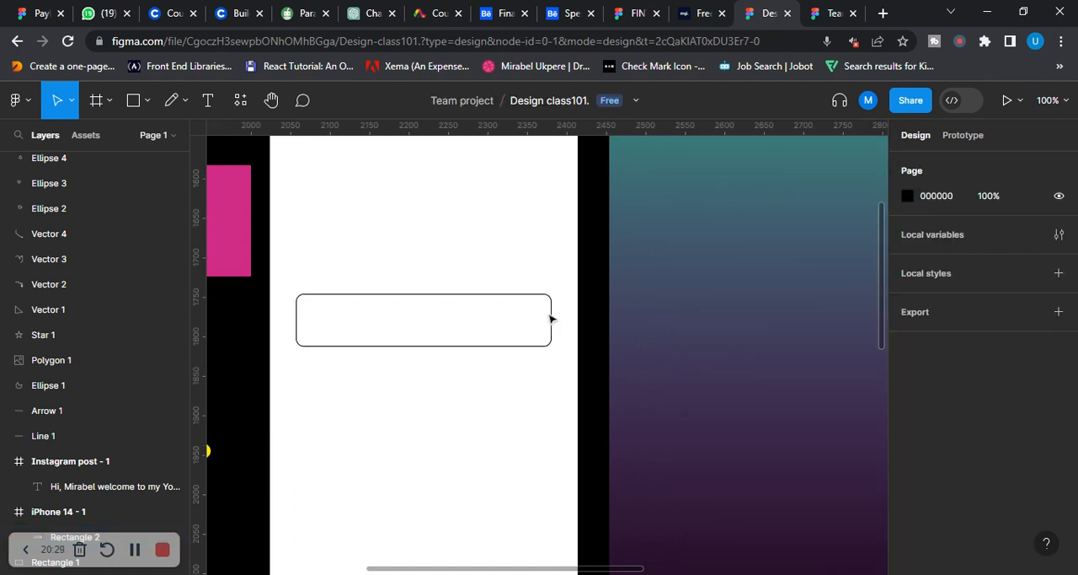
Recolour the rounded rectangle's stroke with the document's magenta ED08AD and set the layer opacity to 40%
click(485, 300)
scroll(937, 391, down, 3)
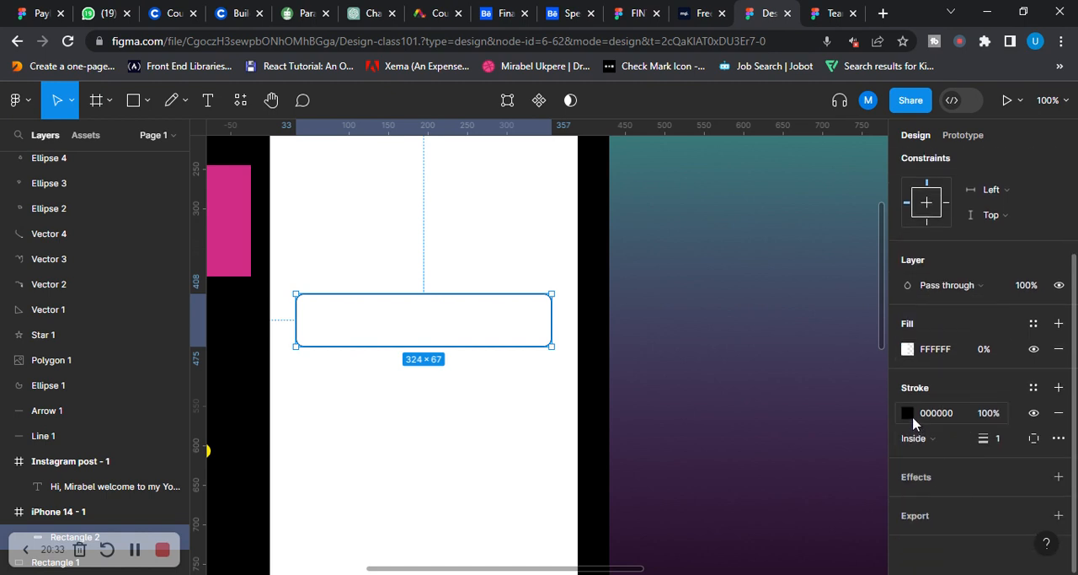
click(911, 417)
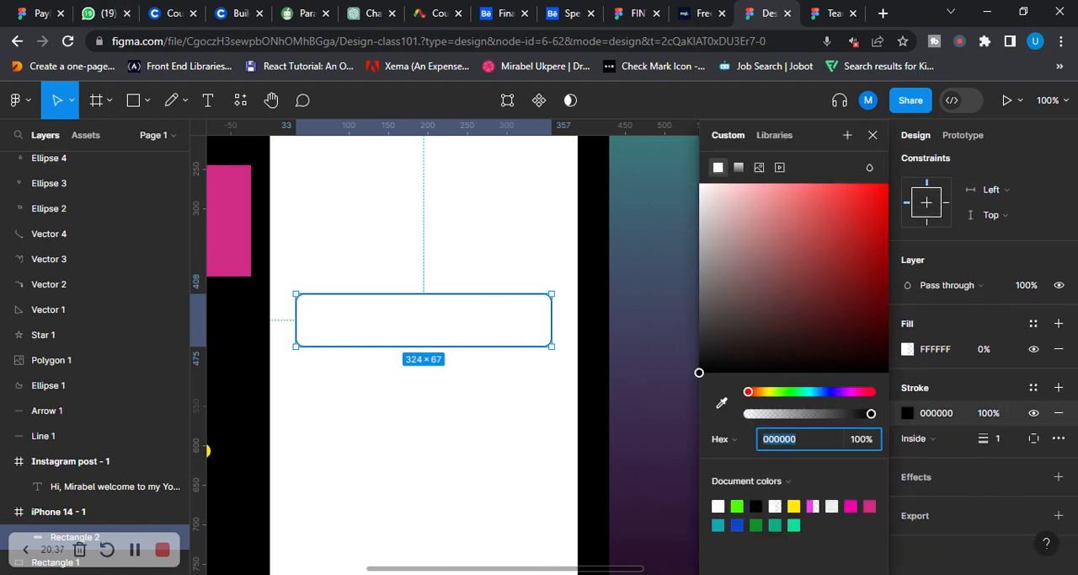
click(853, 506)
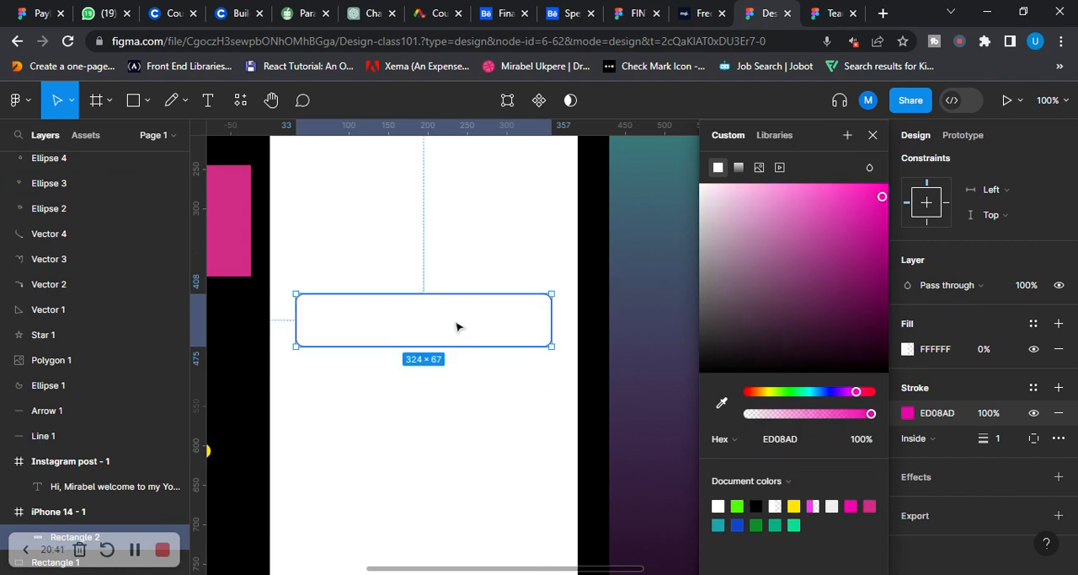
key(4)
key(Escape)
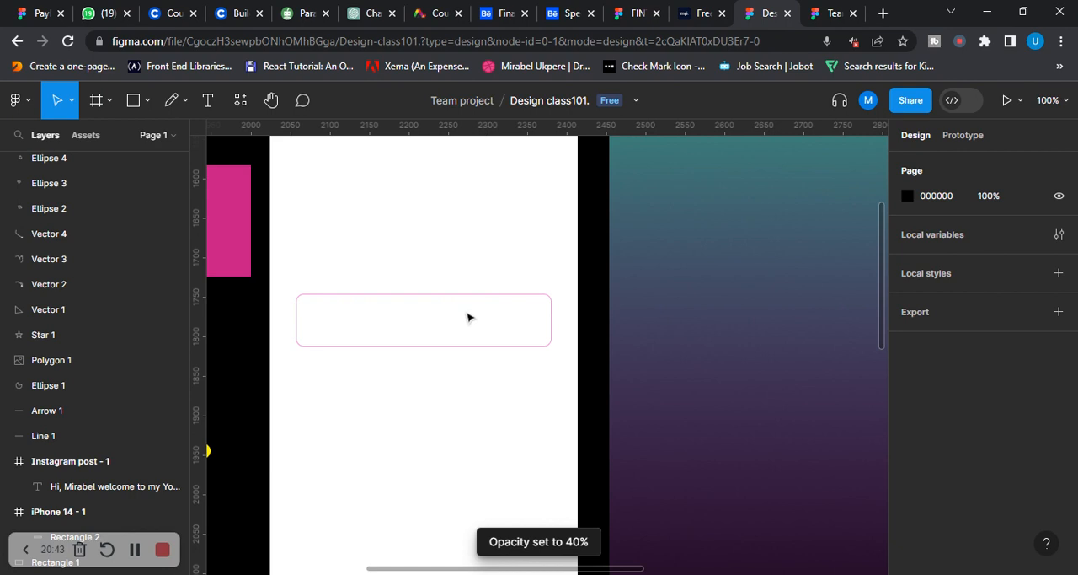
Move the outlined rectangle slightly up in the iPhone 14 frame to about Y 406 and review its properties
click(465, 317)
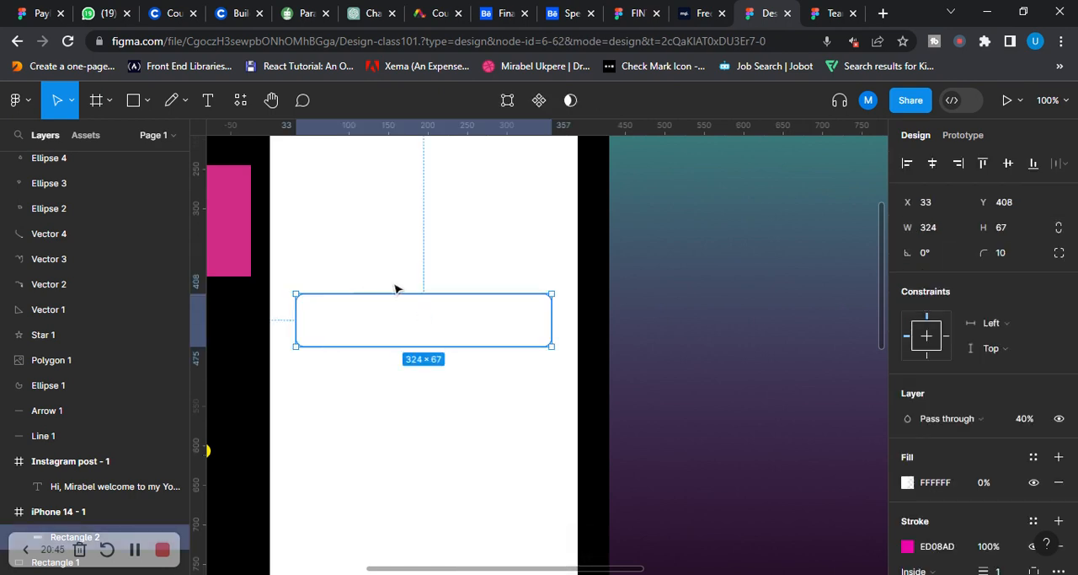
drag(450, 326, 452, 323)
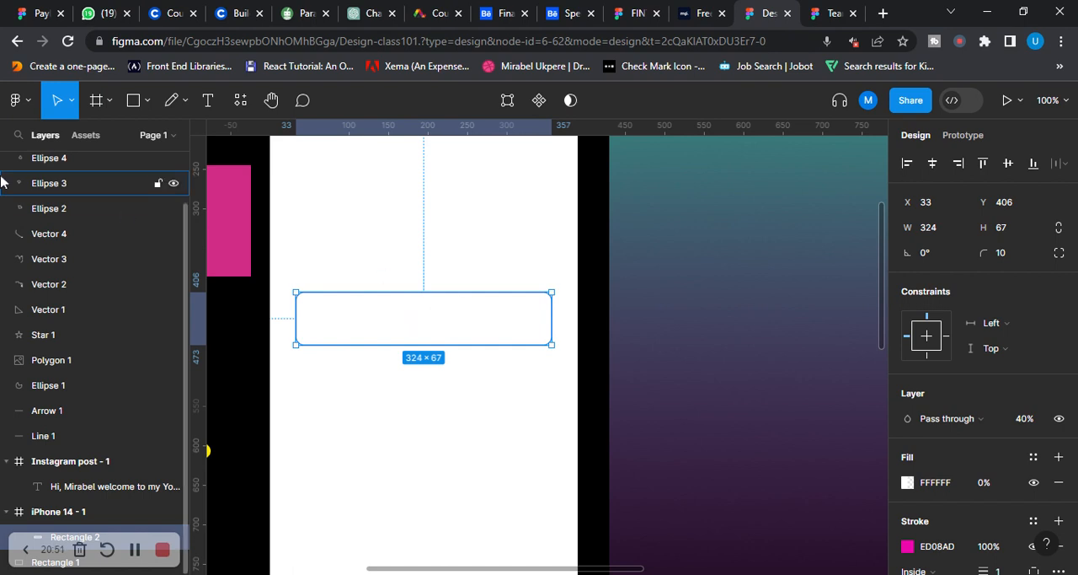
scroll(996, 269, down, 3)
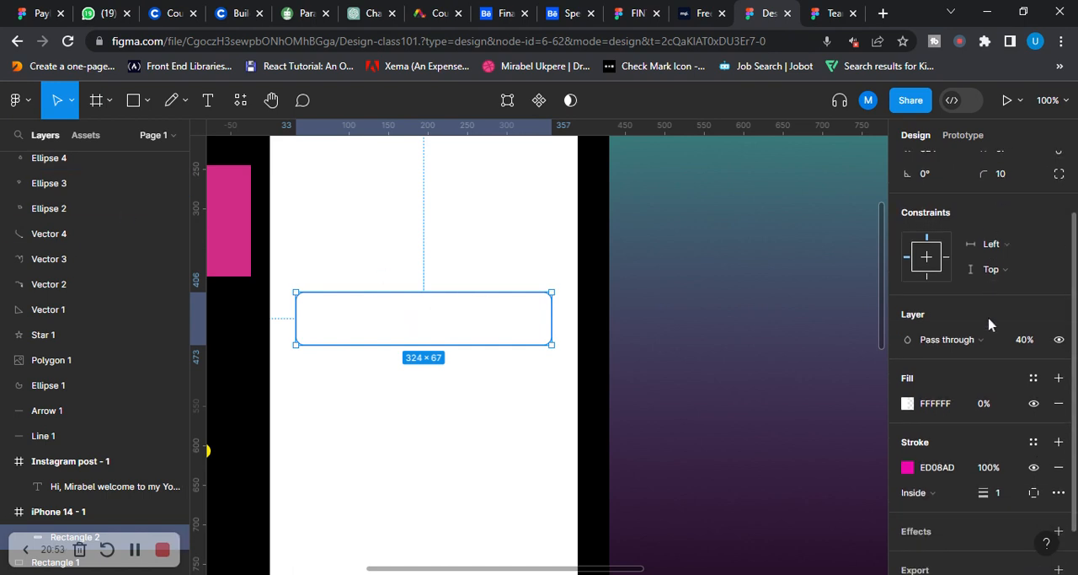
scroll(922, 320, up, 3)
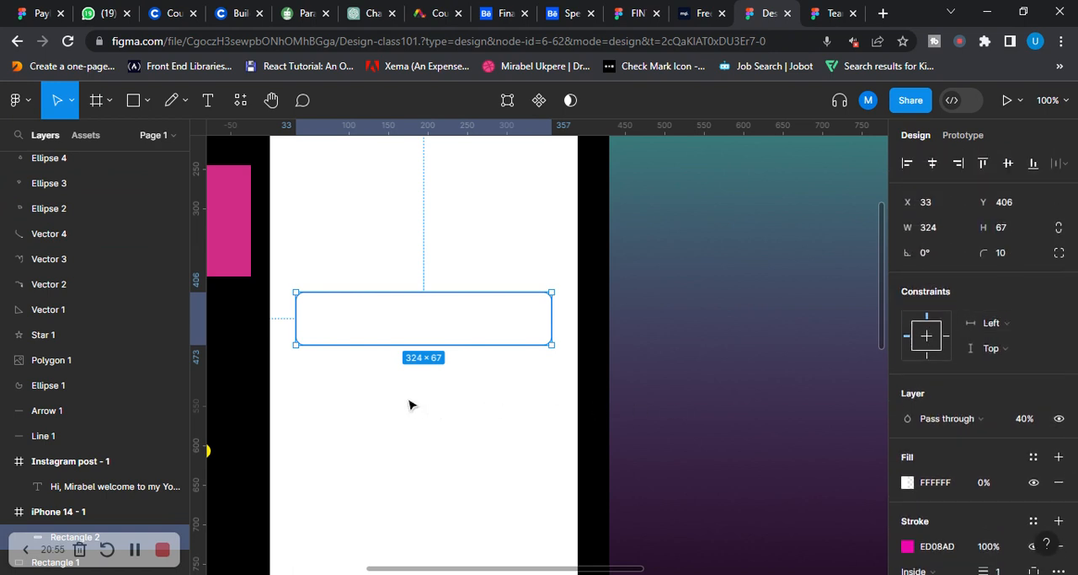
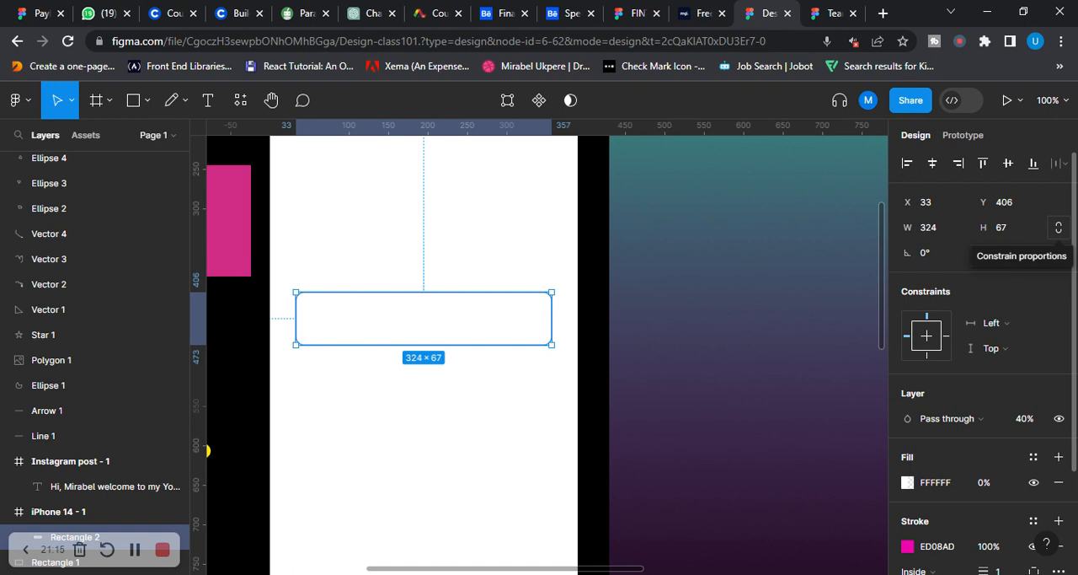
Lock the outlined rectangle's proportions and reposition it in the iPhone 14 frame at X 33, Y 403
click(1060, 230)
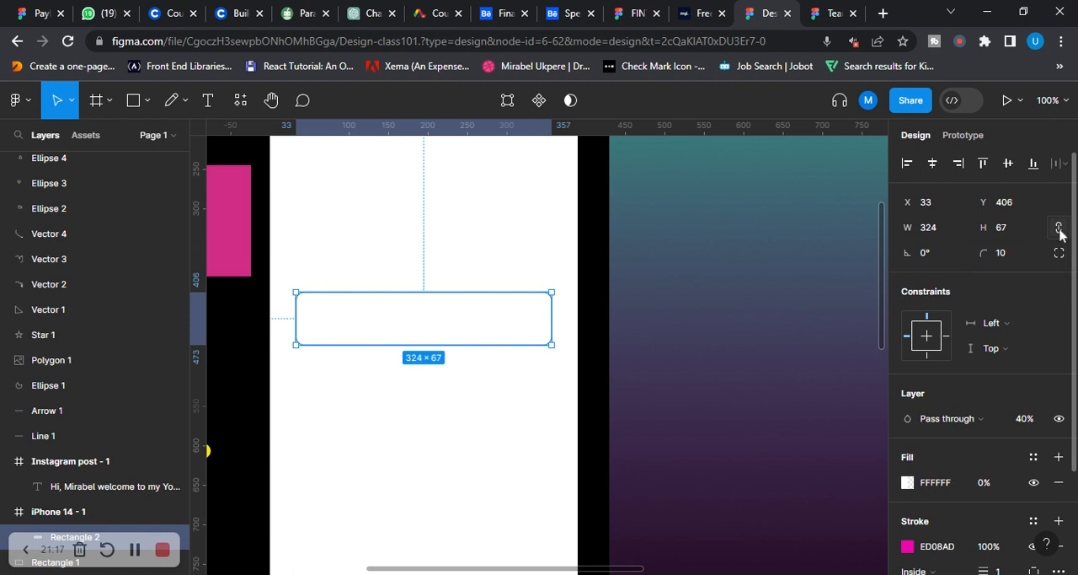
drag(491, 344, 478, 335)
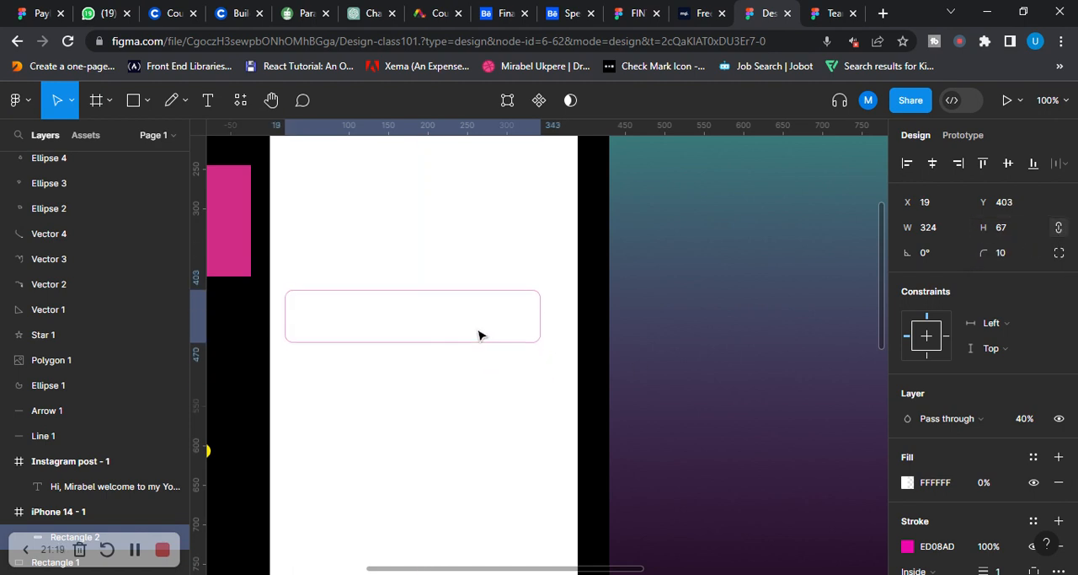
key(ctrl+z)
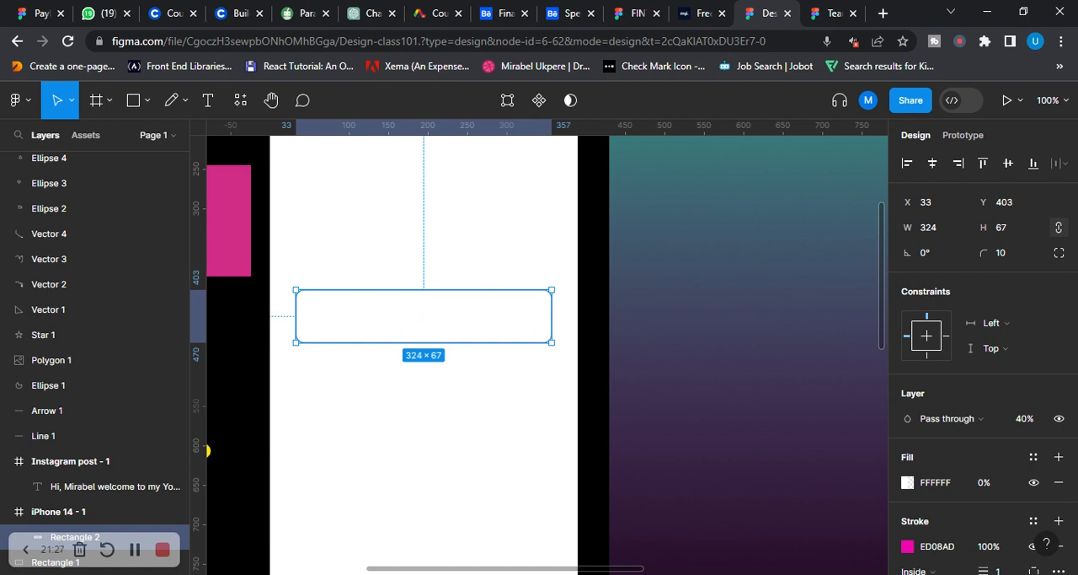
Adjust the outlined rectangle's height in single-unit increments to 63, scaling the width proportionally, and deselect it
click(1003, 227)
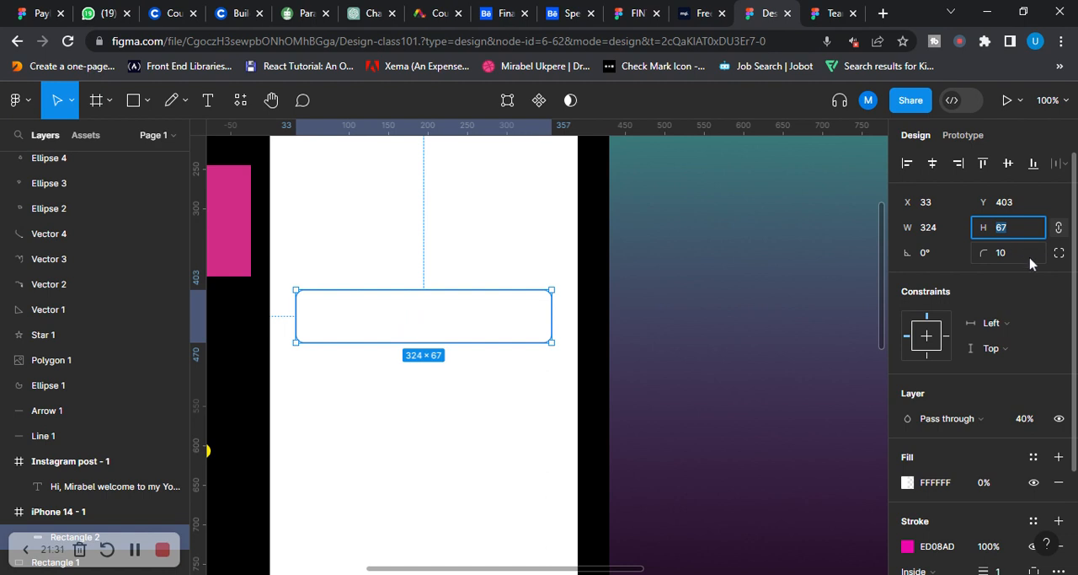
key(Up)
key(Up)
key(Up)
key(Up)
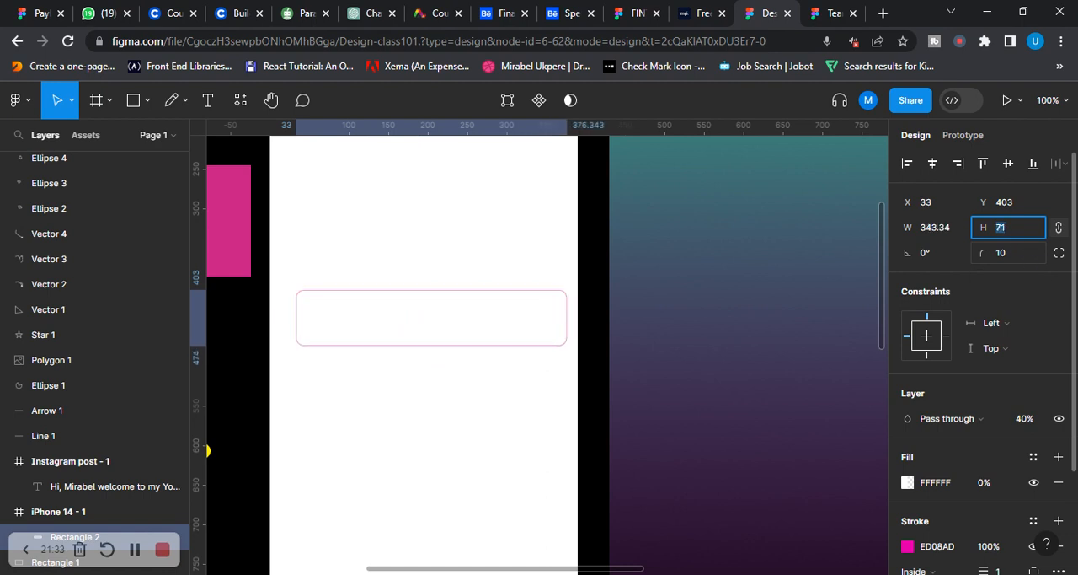
key(Down)
key(Down)
key(Down)
key(Down)
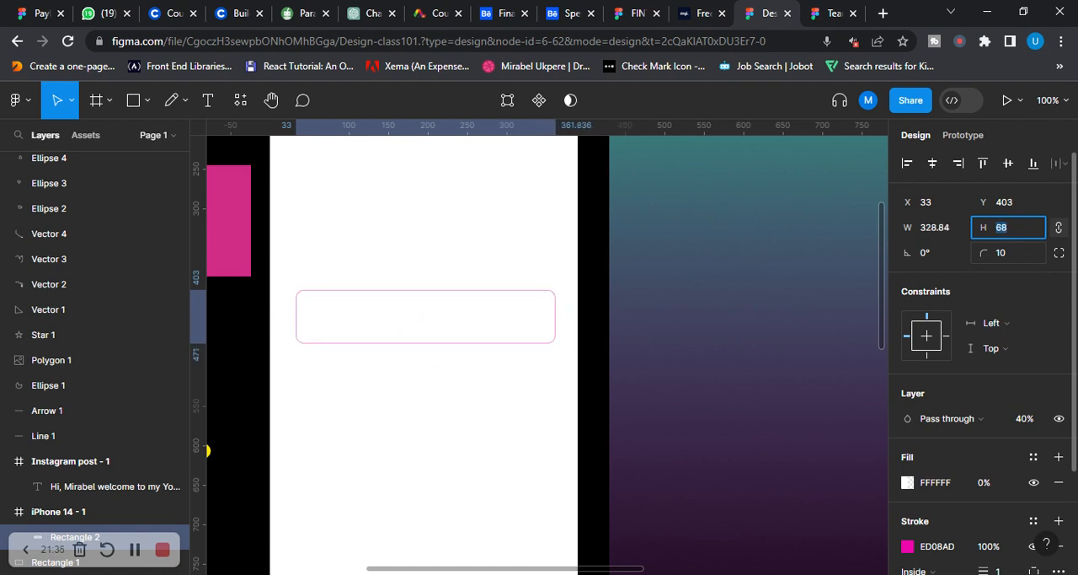
key(Down)
key(Down)
key(Down)
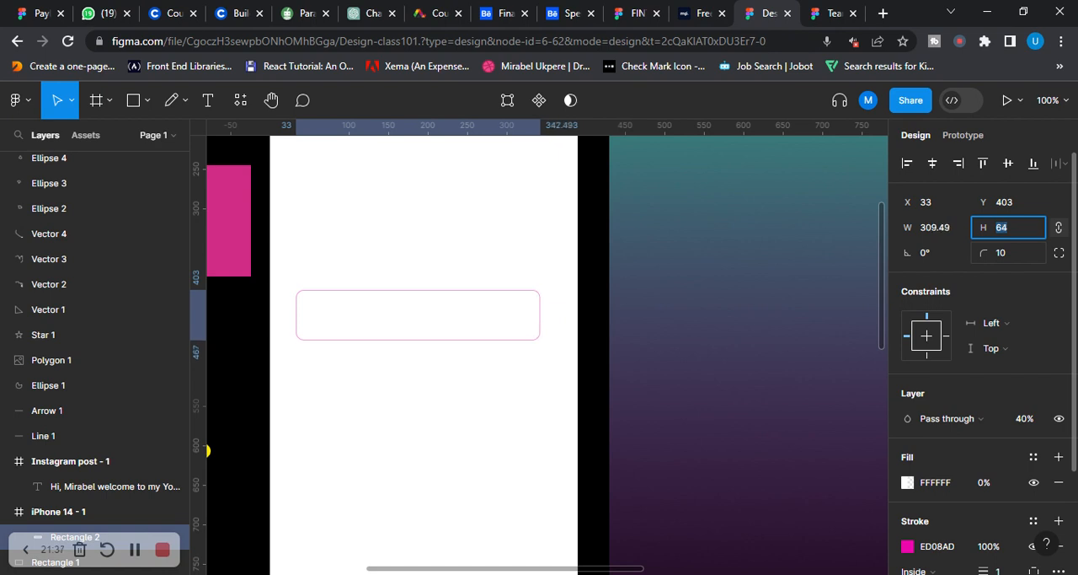
key(Down)
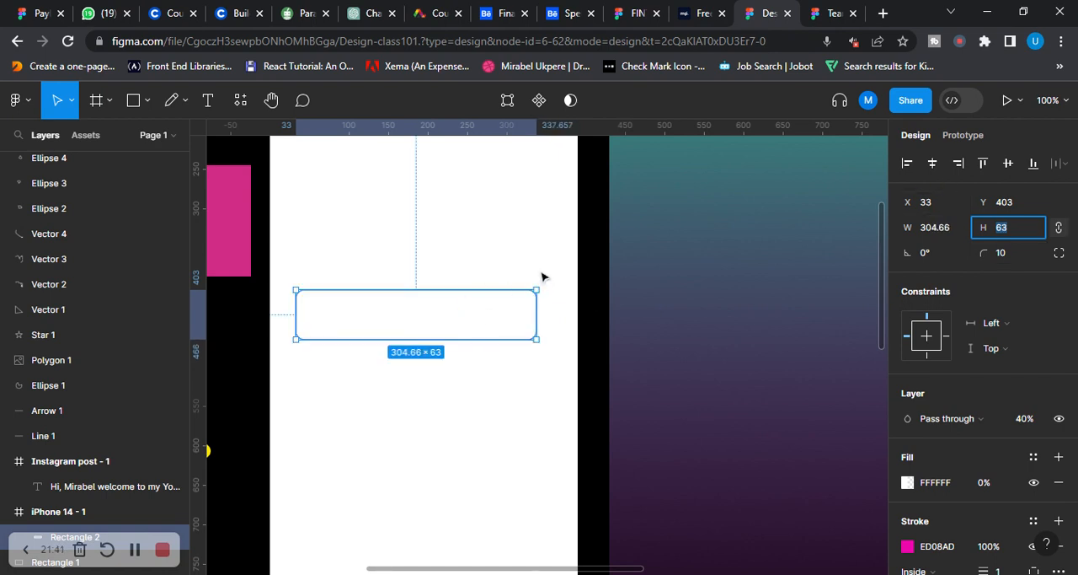
click(490, 230)
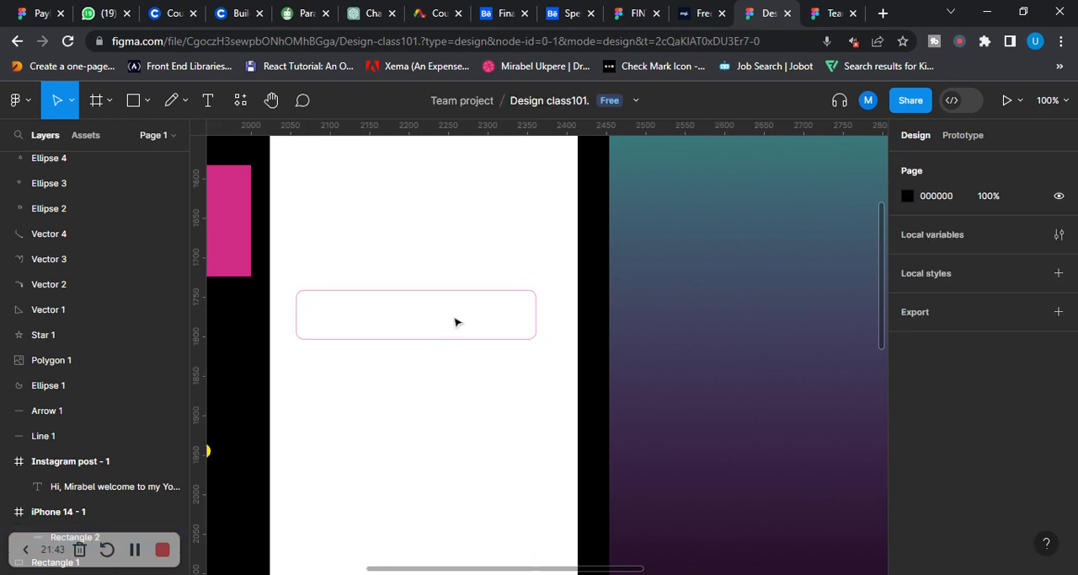
click(483, 296)
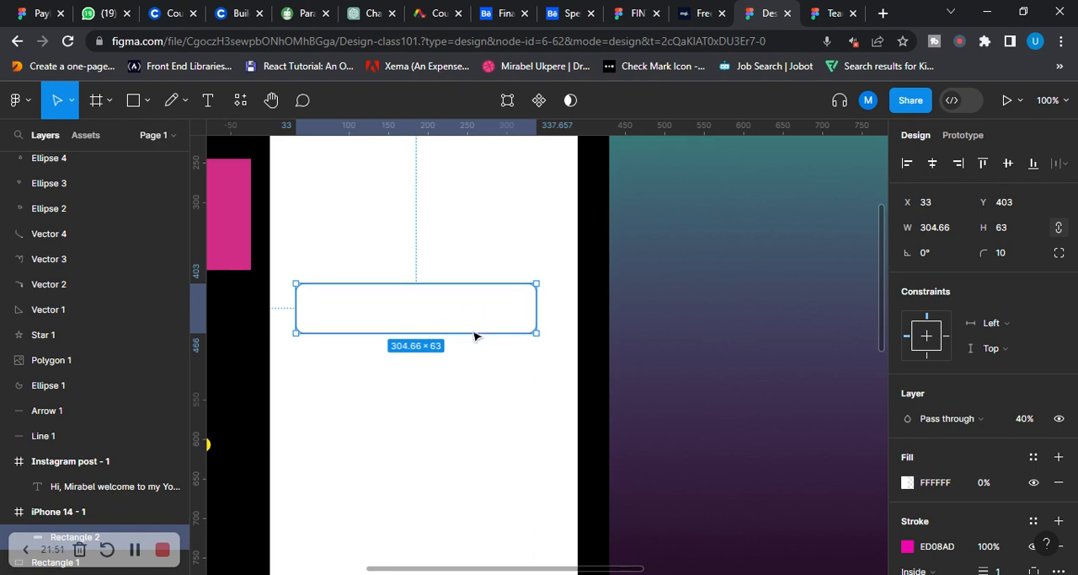
scroll(480, 333, down, 1)
scroll(995, 352, down, 2)
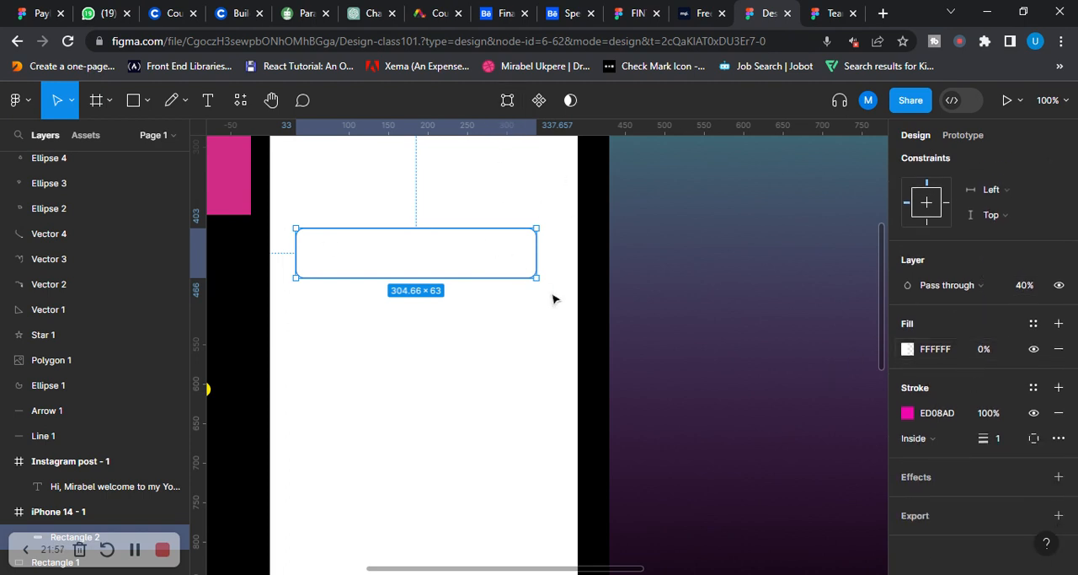
Draw a rectangle of about 265 × 165 on the empty canvas above the iPhone 14 frame and turn it into a component
drag(560, 295, 375, 367)
scroll(708, 233, up, 6)
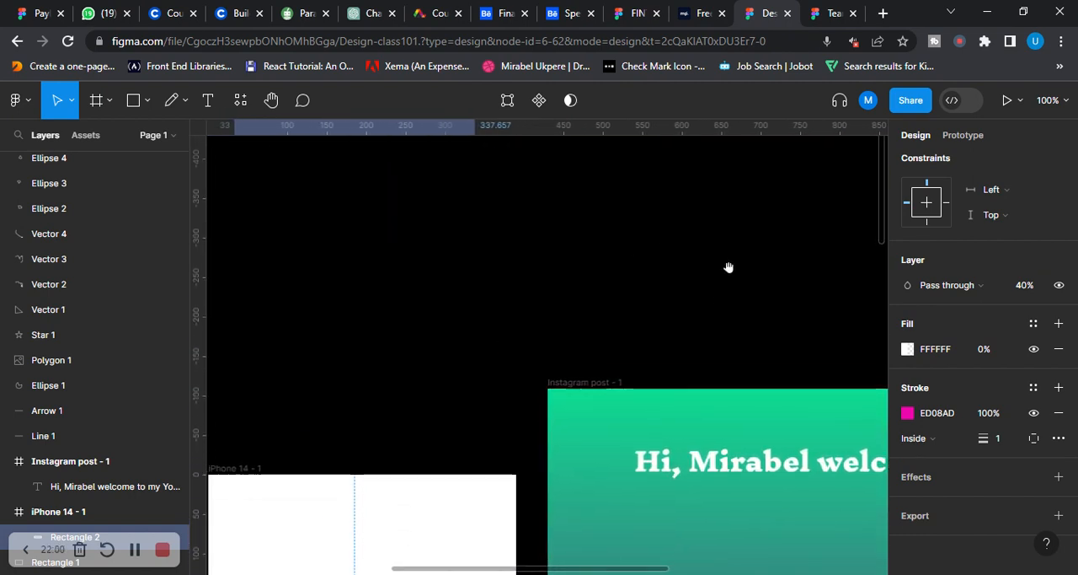
click(148, 103)
click(106, 139)
drag(334, 172, 544, 302)
scroll(583, 250, up, 1)
scroll(584, 249, up, 3)
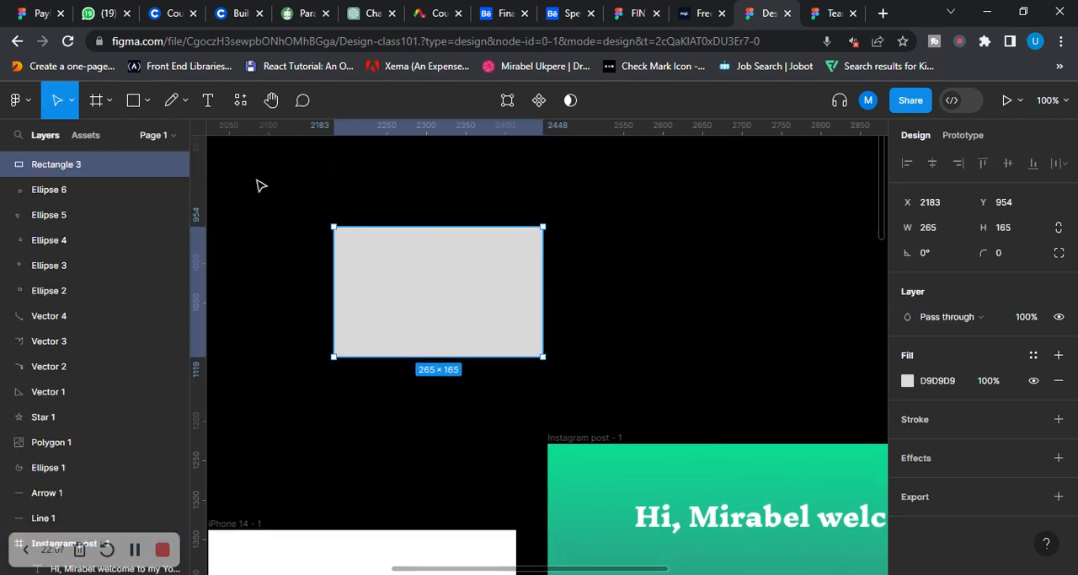
drag(262, 179, 650, 406)
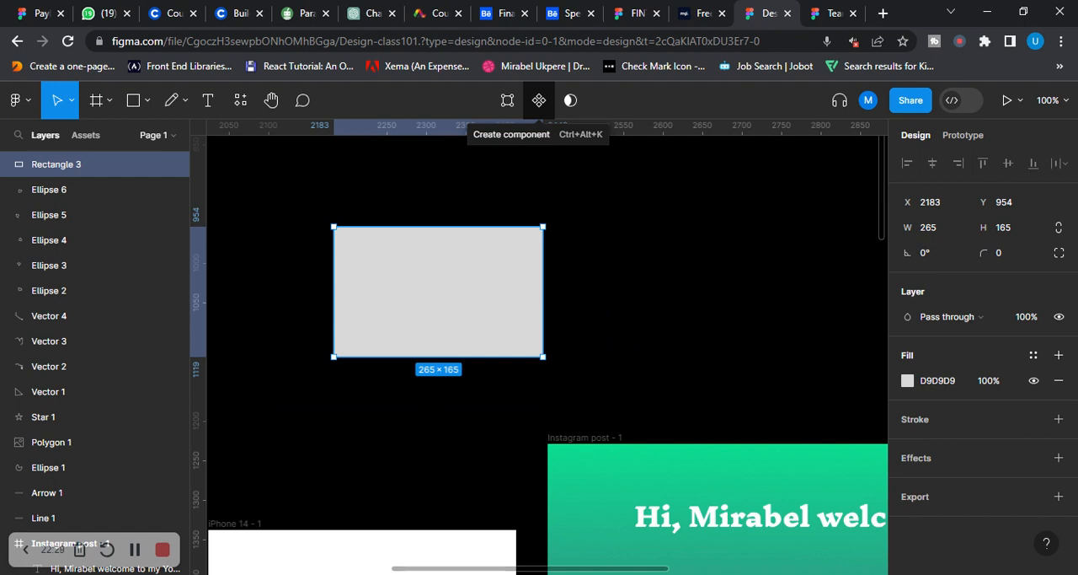
click(540, 102)
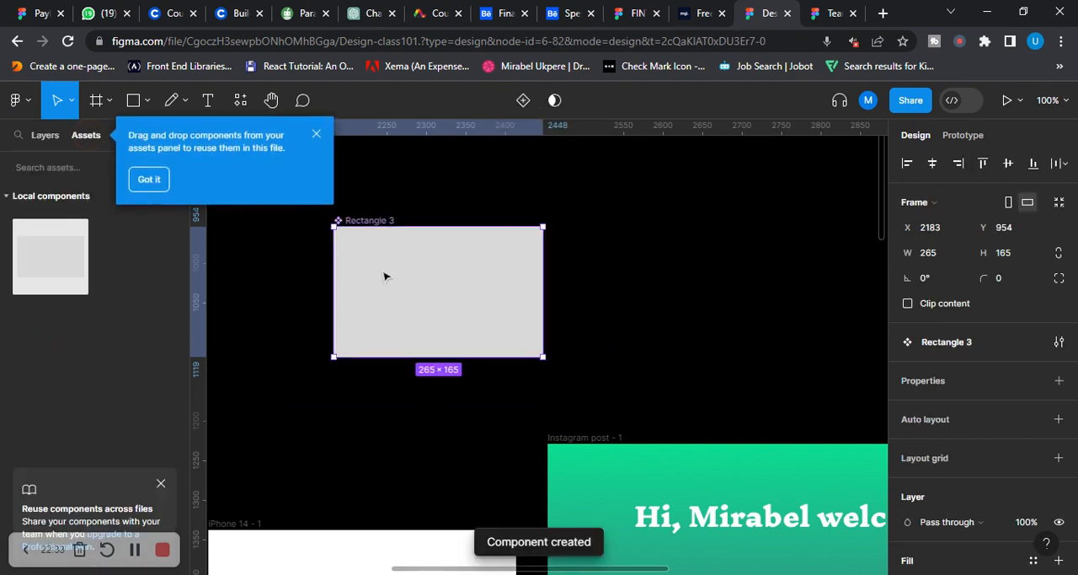
Search the assets for "secon" and dismiss the tip about reusing components
click(25, 180)
text(seco)
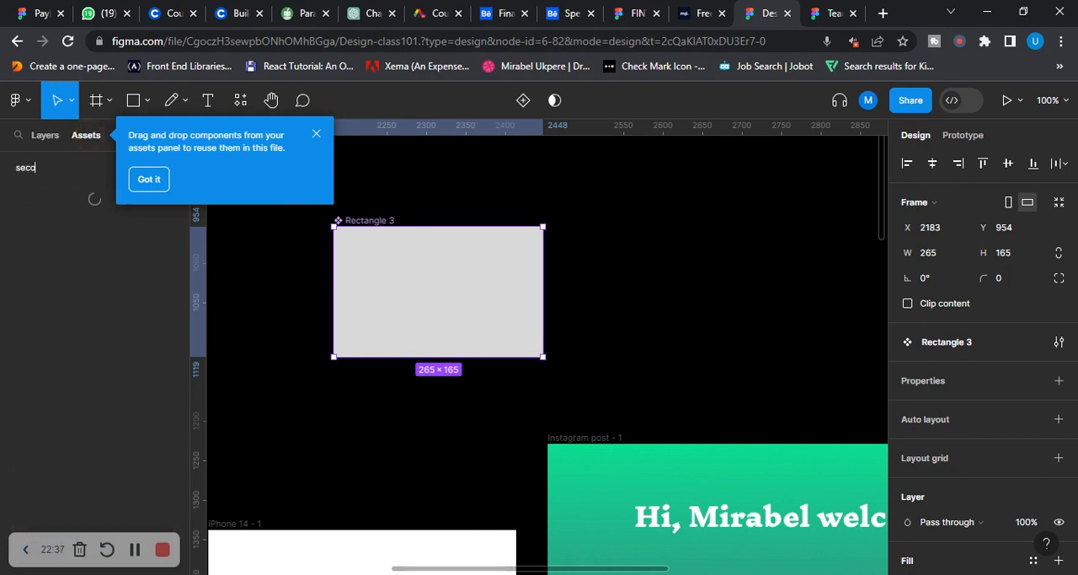
text(n)
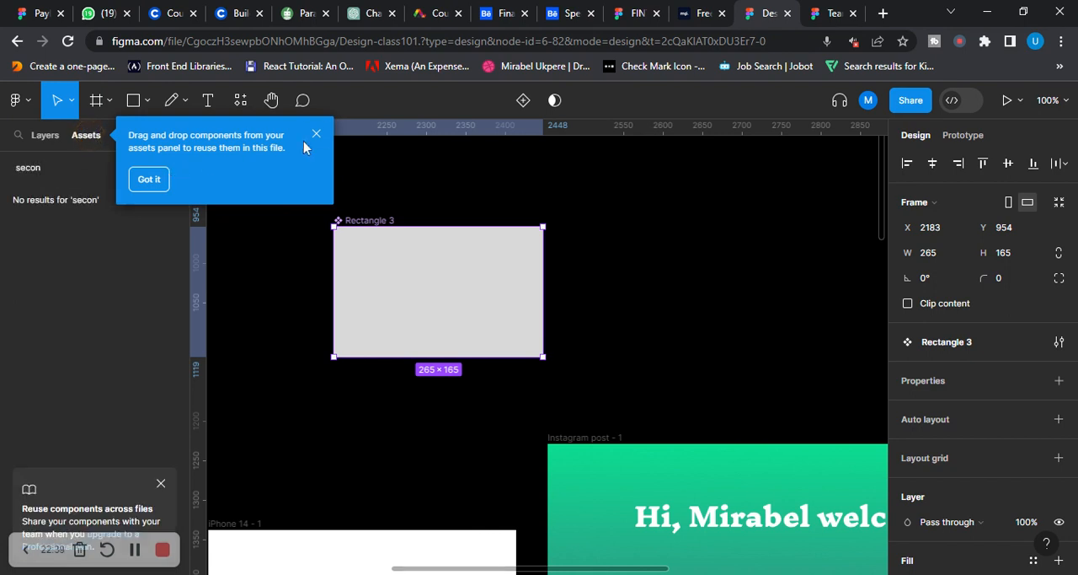
click(149, 181)
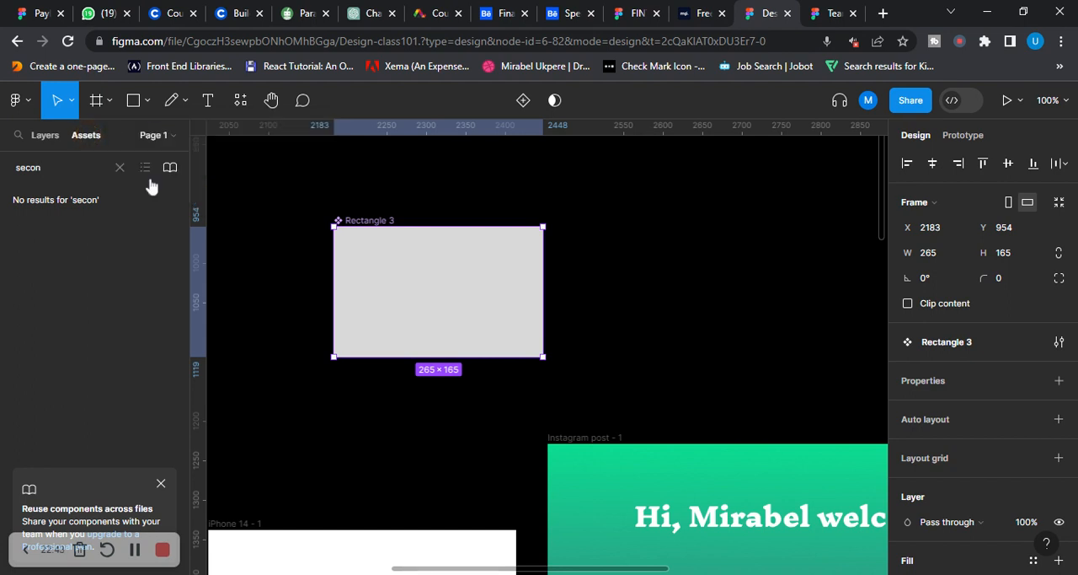
Move the component to about X 2137, Y 949, add a second variant to it, and deselect it
drag(377, 223, 338, 219)
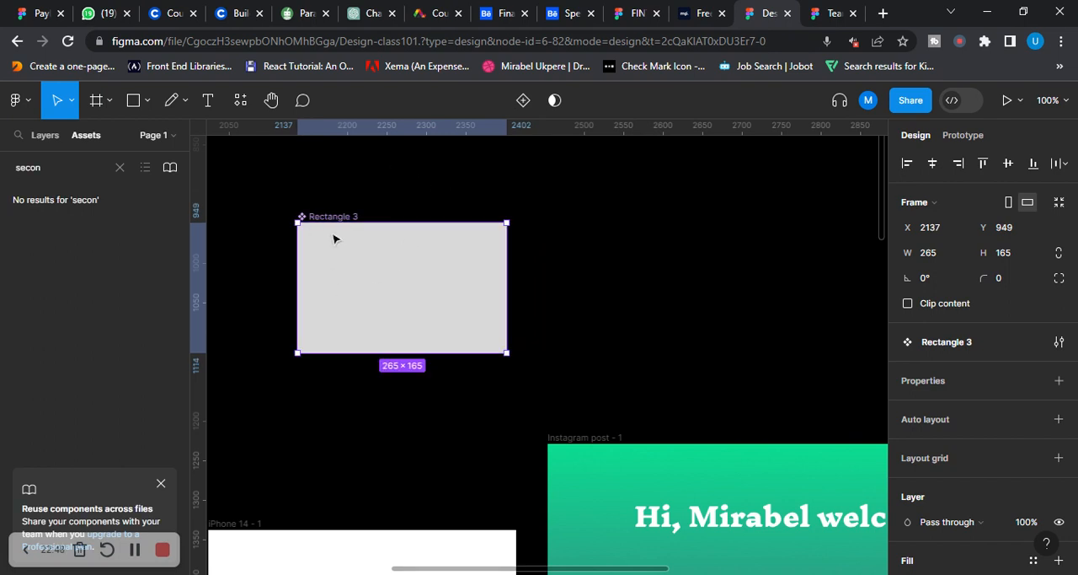
click(522, 102)
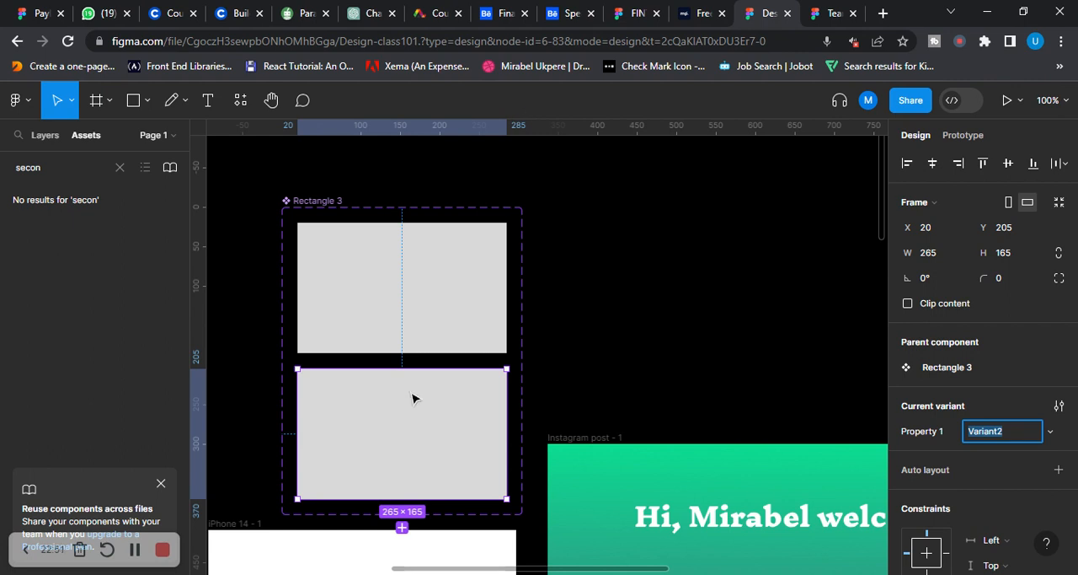
scroll(411, 388, down, 2)
scroll(469, 303, down, 1)
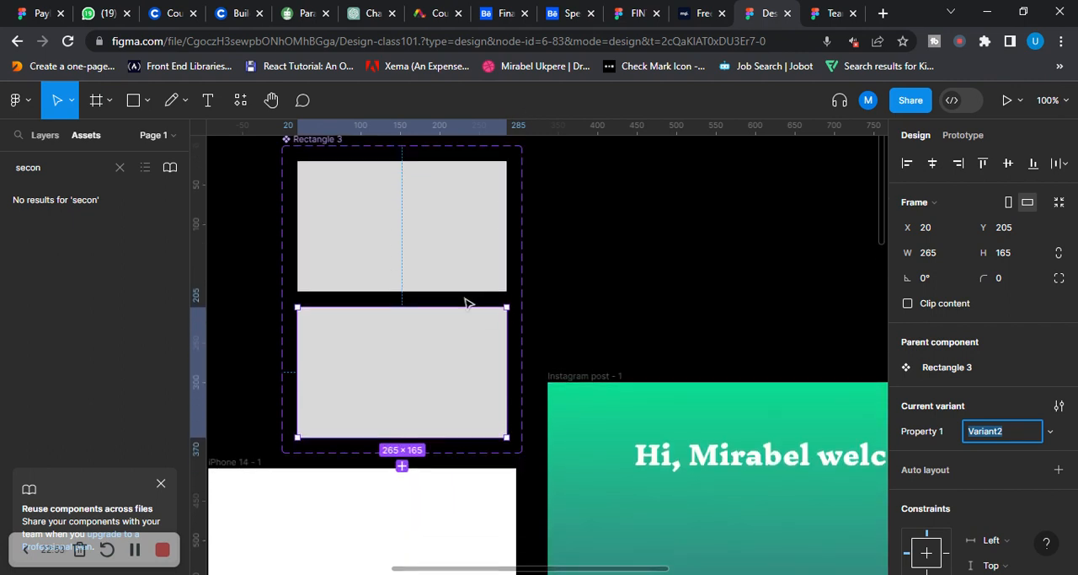
scroll(466, 280, up, 3)
scroll(467, 278, up, 4)
scroll(405, 261, down, 1)
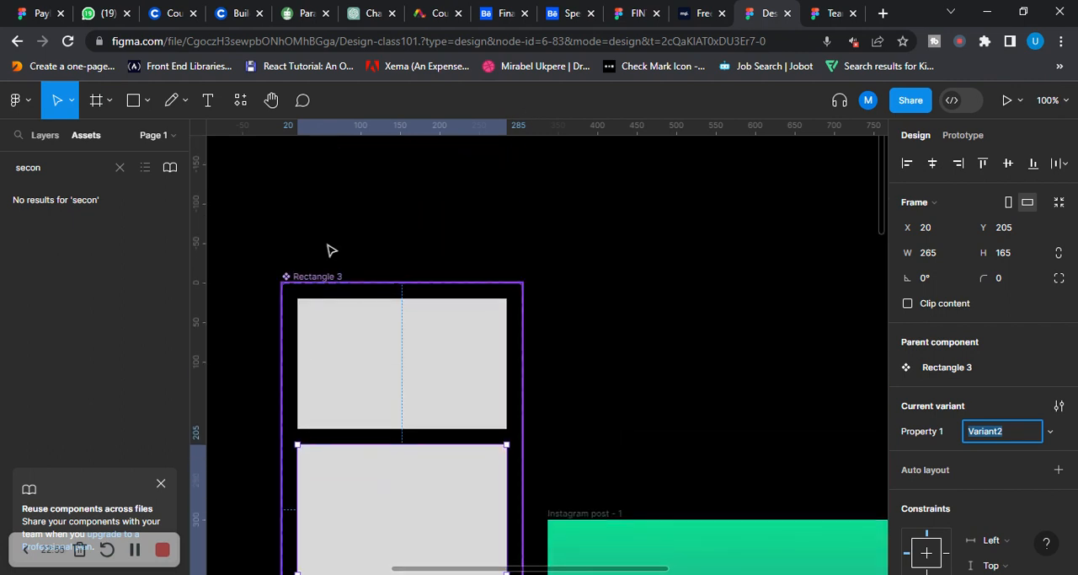
click(464, 255)
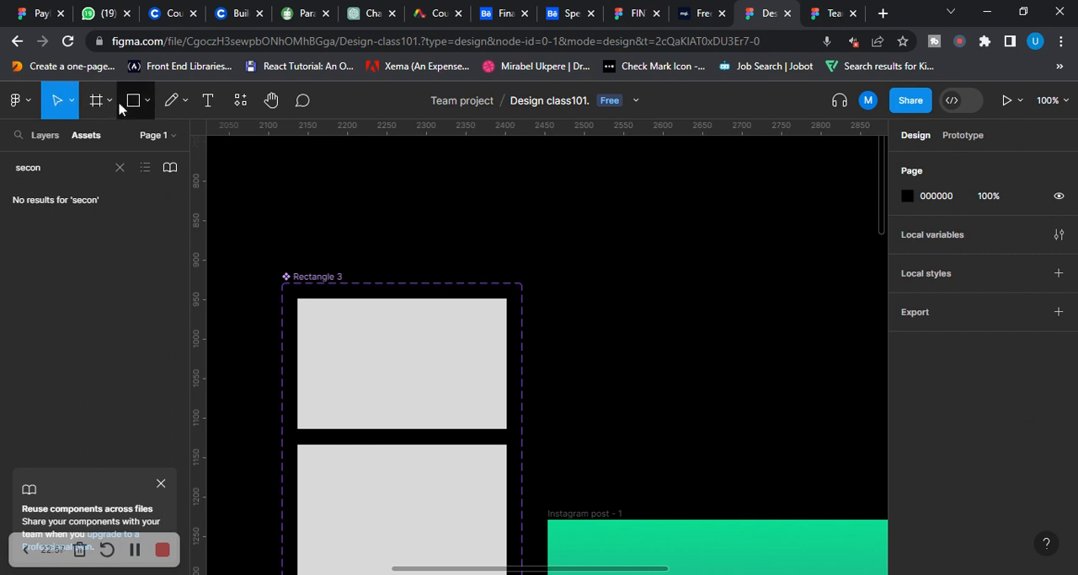
Draw a rectangle of about 241 × 167 beside the component set and place an overlapping copy of it at X 2695
click(149, 104)
click(107, 138)
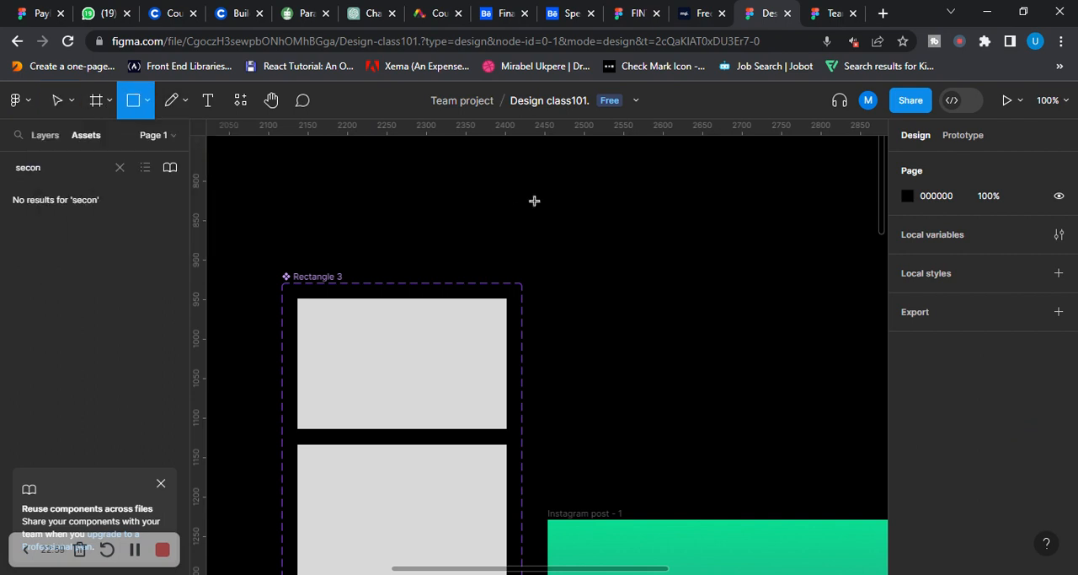
mouse_move(600, 212)
mouse_down()
mouse_move(765, 238)
mouse_move(791, 345)
mouse_up()
click(558, 173)
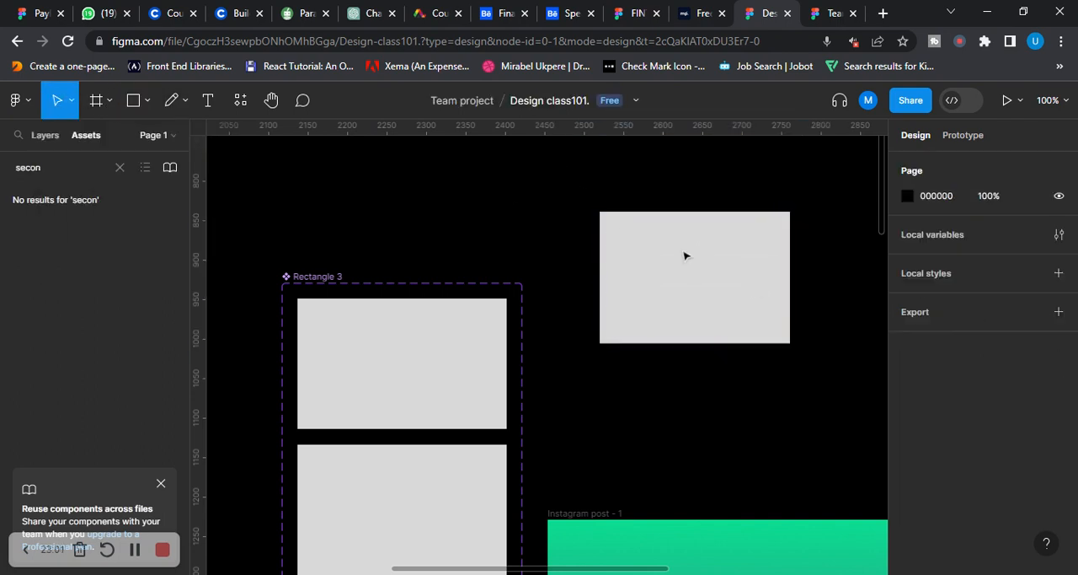
drag(561, 175, 834, 408)
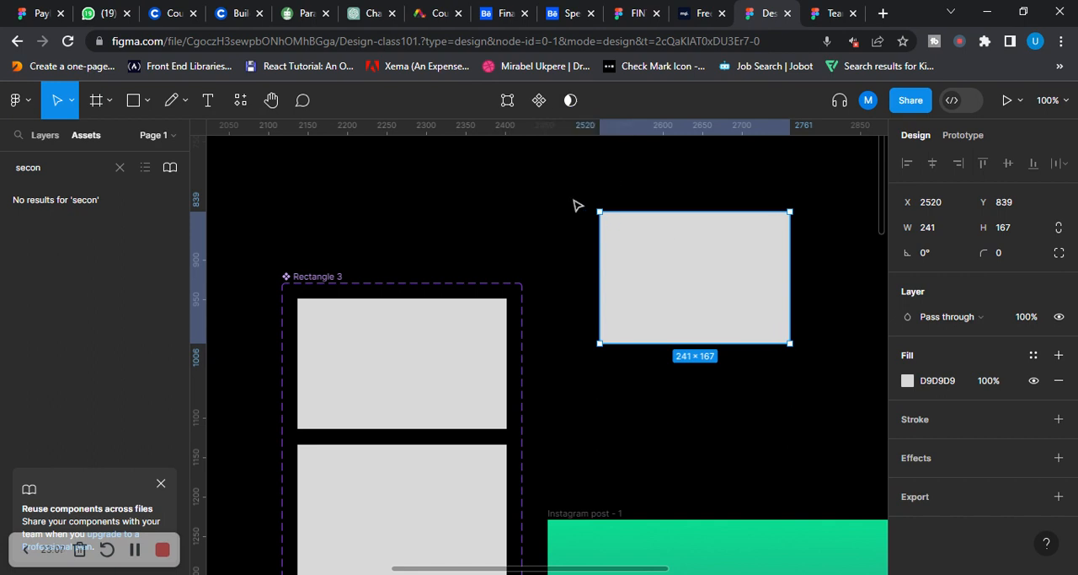
drag(688, 289, 823, 291)
drag(789, 358, 644, 363)
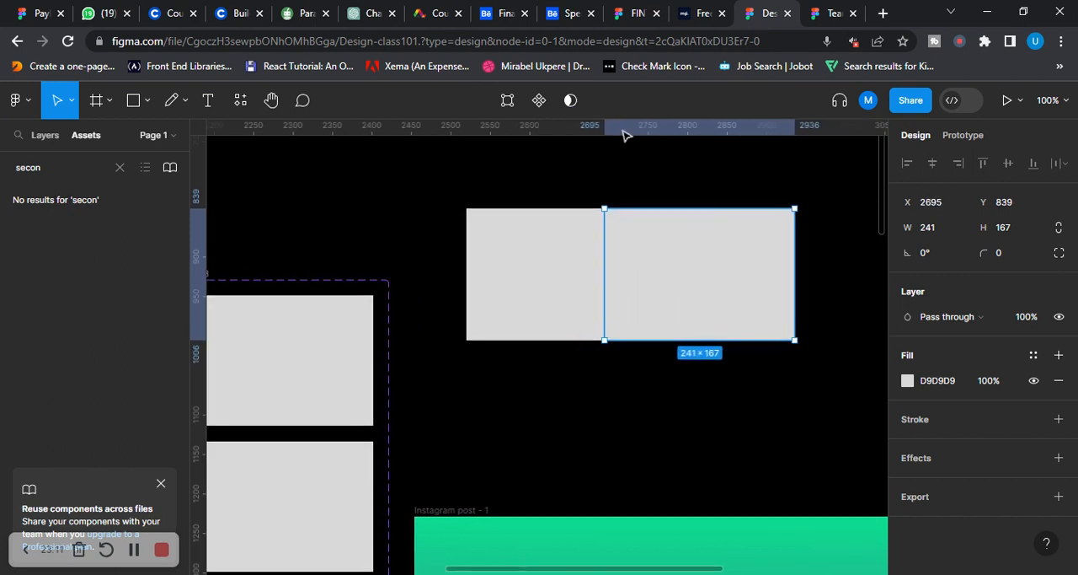
Select both overlapping rectangles and merge them into one shape with Union selection
drag(455, 186, 784, 290)
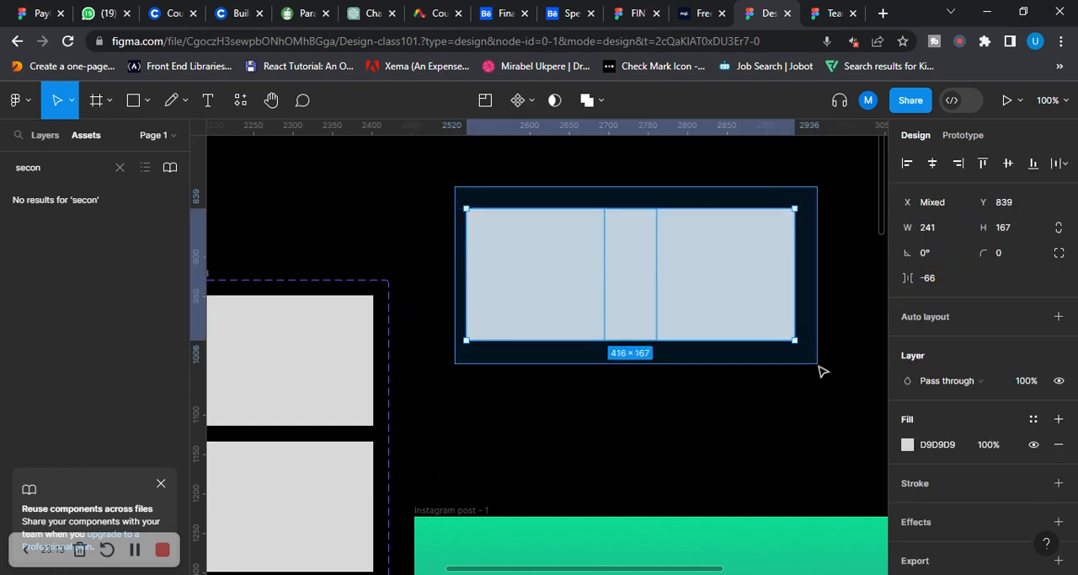
click(589, 100)
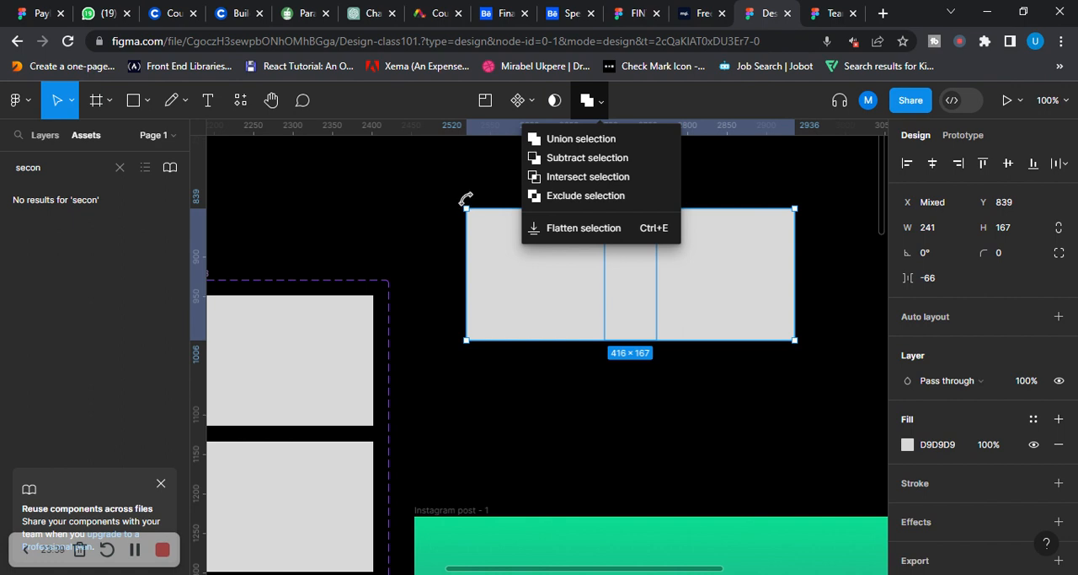
click(439, 190)
drag(462, 209, 818, 387)
click(602, 105)
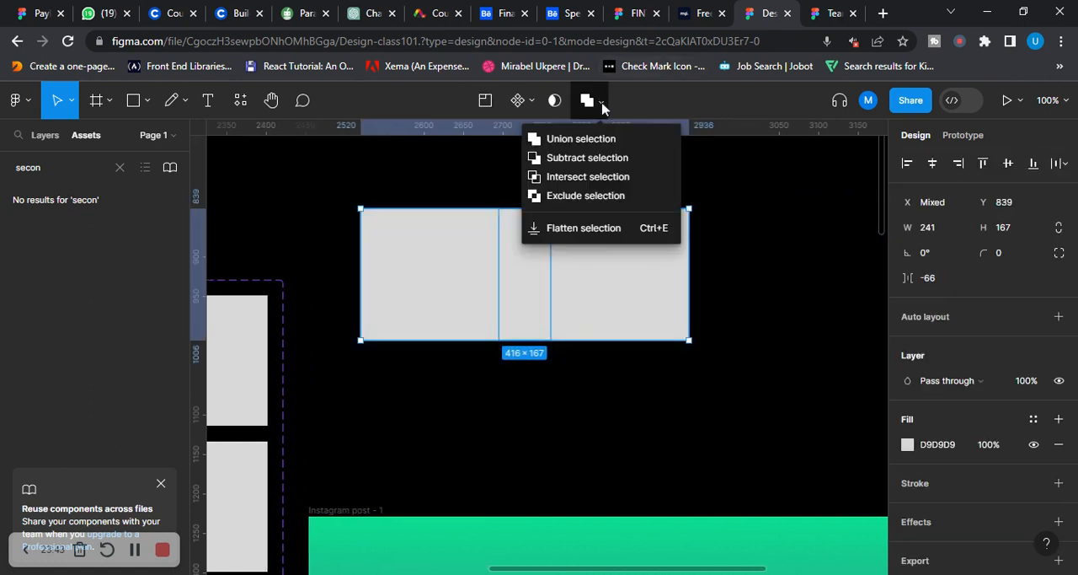
click(589, 137)
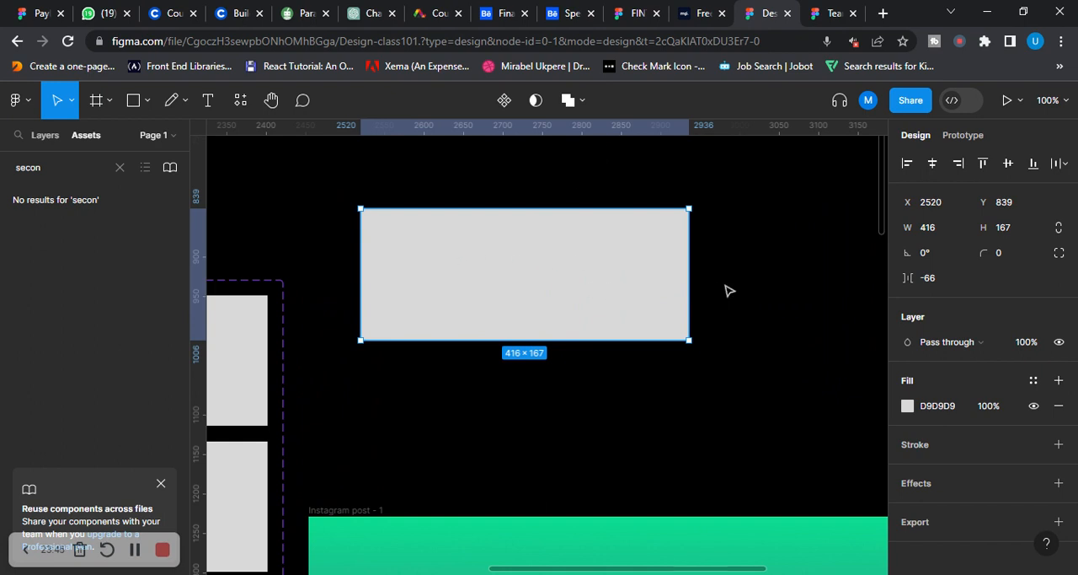
Try moving the united shape to about X 2585, Y 819 and recolouring its fill bright red
drag(632, 290, 684, 275)
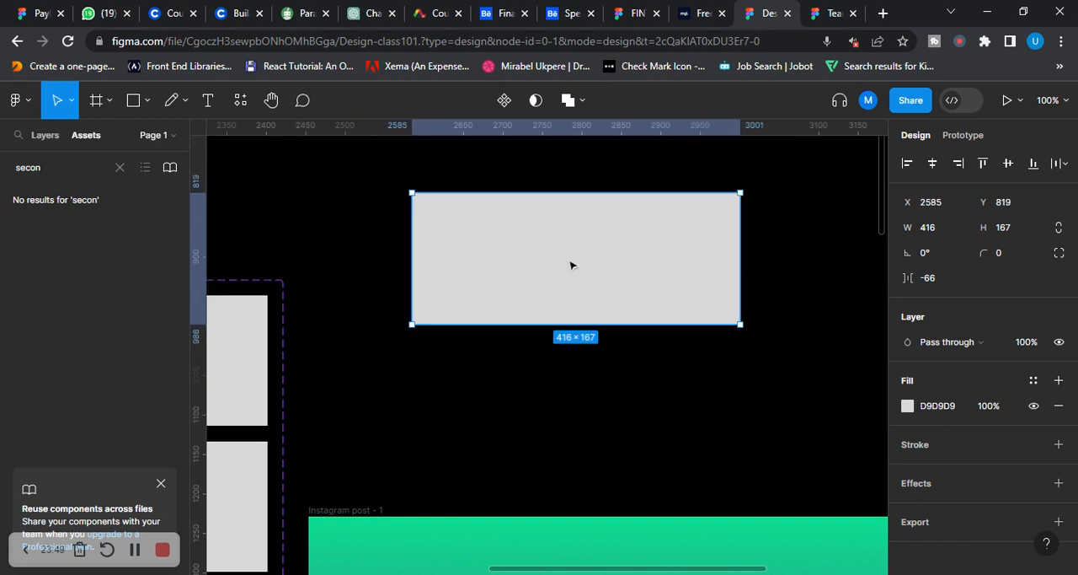
click(345, 223)
click(512, 278)
scroll(1050, 345, down, 1)
click(907, 399)
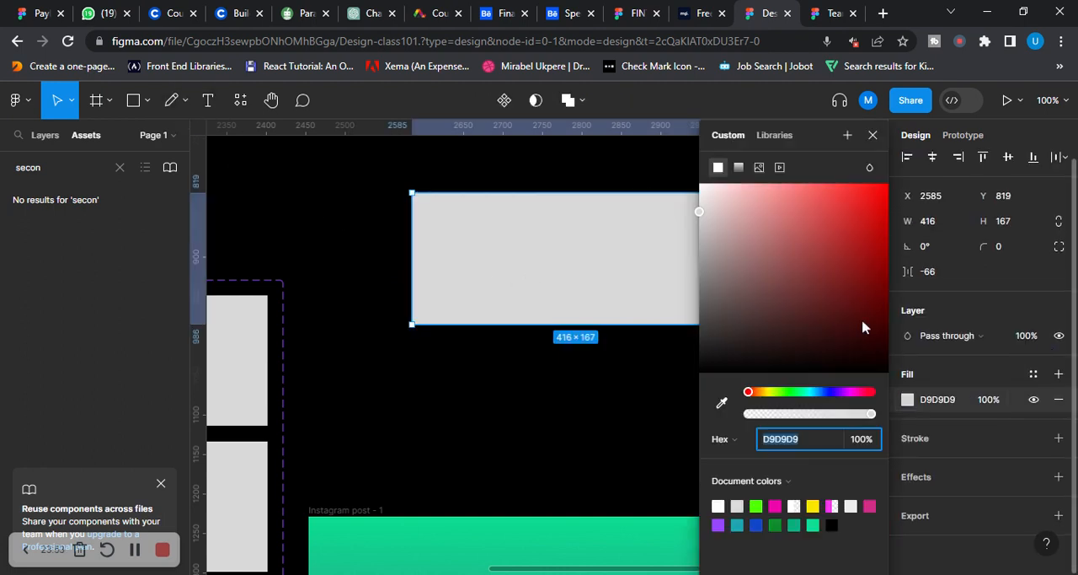
click(860, 192)
click(380, 248)
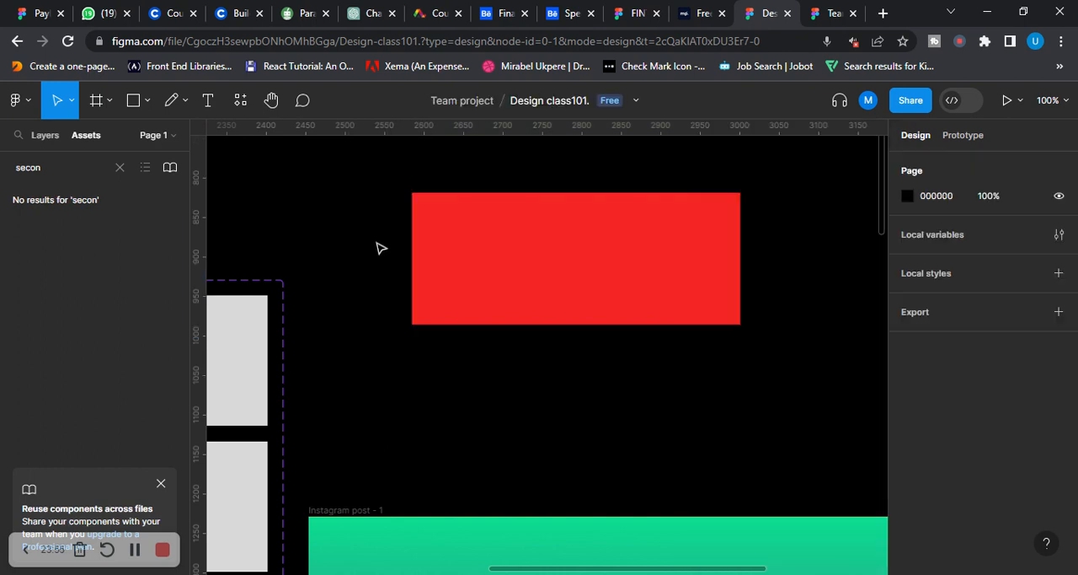
Undo the red fill and the move of the united shape
key(ctrl+z)
key(ctrl+z)
key(ctrl+z)
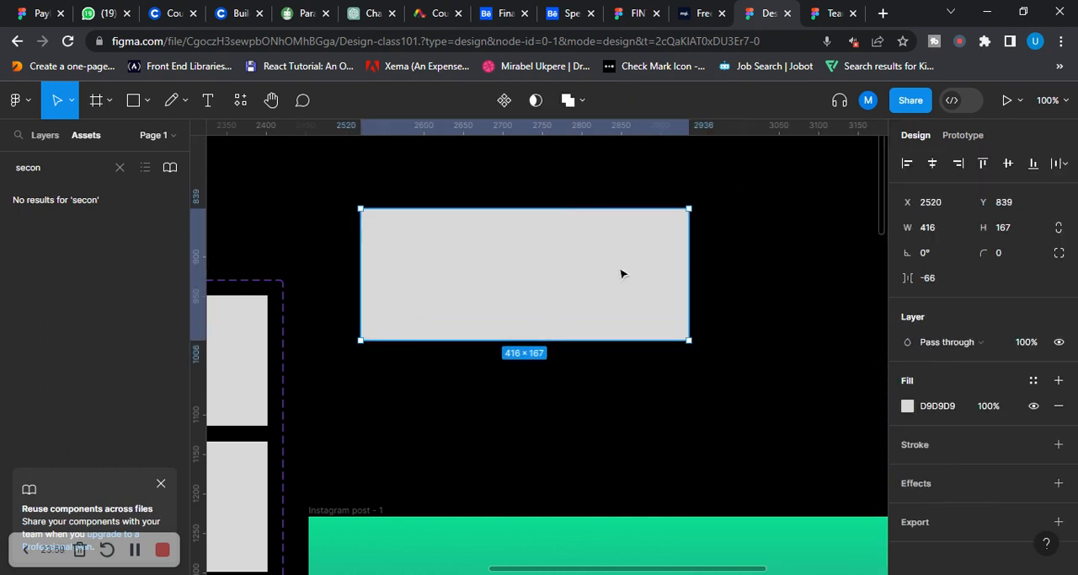
Undo the union of the two rectangles and fill the overlapping copy at X 2695 with bright red FF0101
key(ctrl+z)
key(ctrl+z)
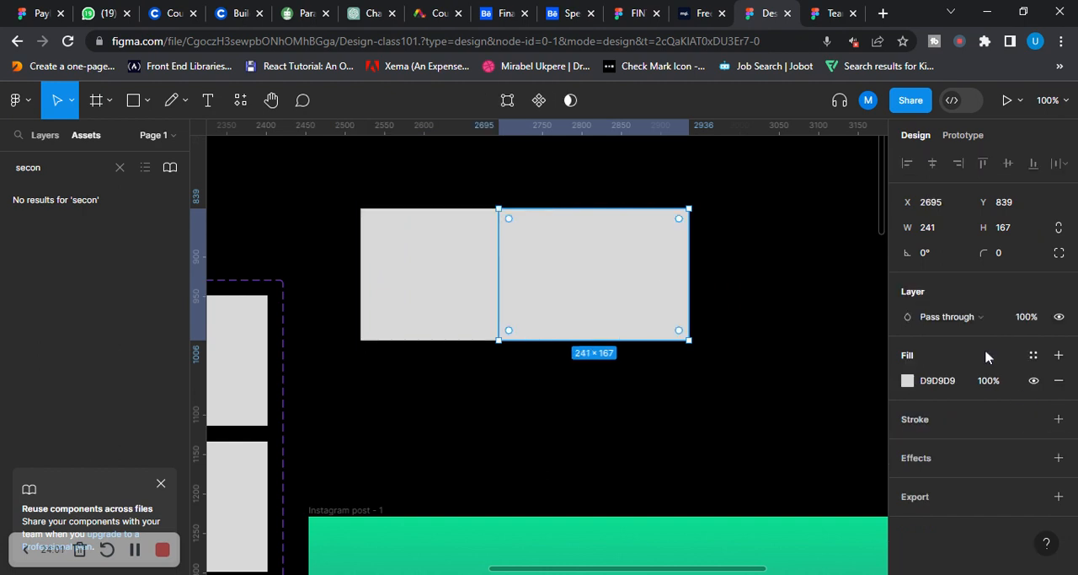
click(911, 383)
click(853, 252)
click(885, 334)
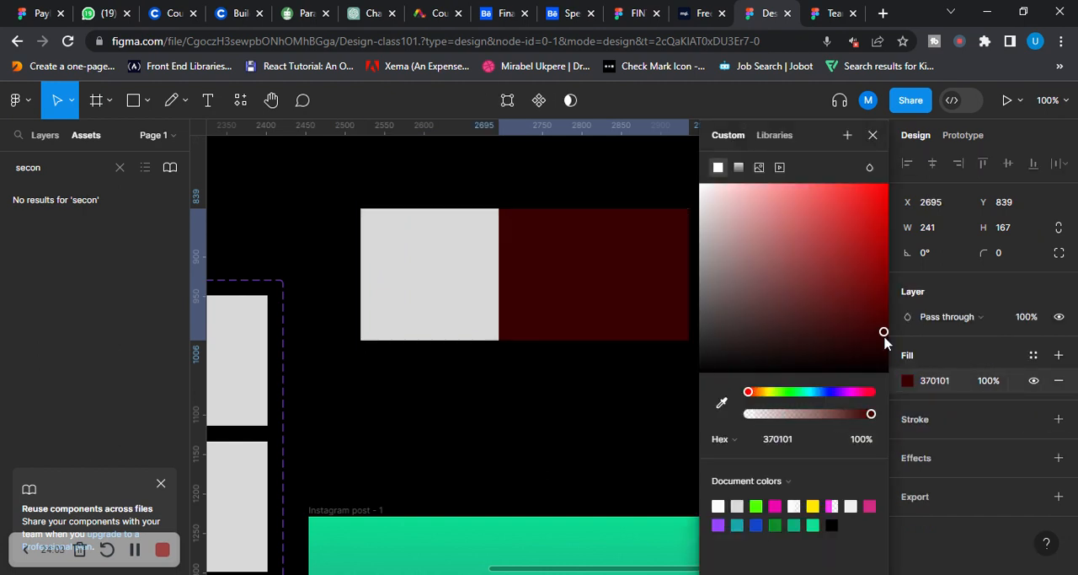
click(888, 182)
Fill the other overlapping rectangle, at X 2520, with light blue 618DFF
click(469, 320)
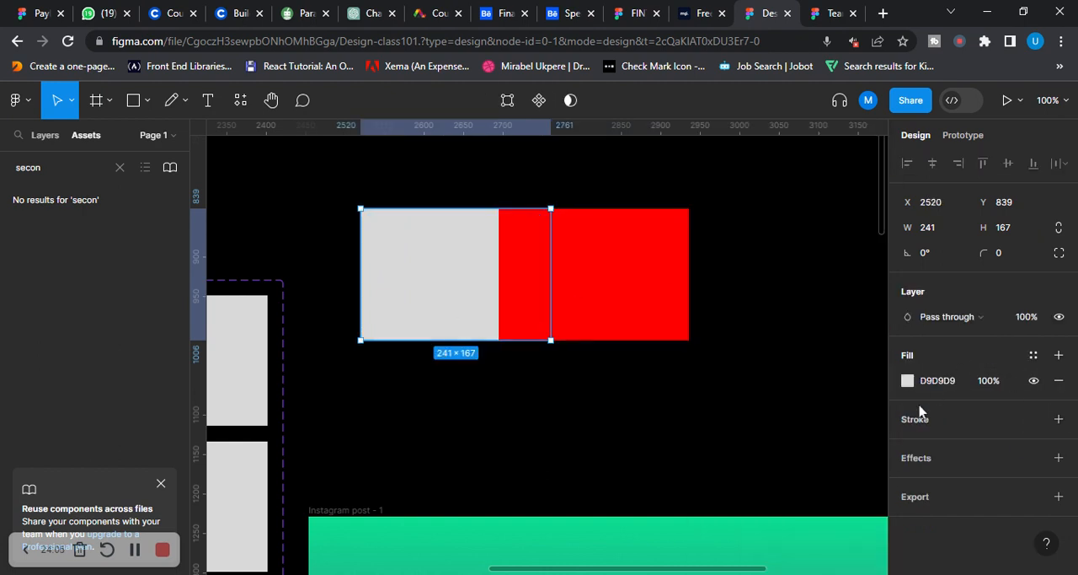
click(920, 385)
click(908, 381)
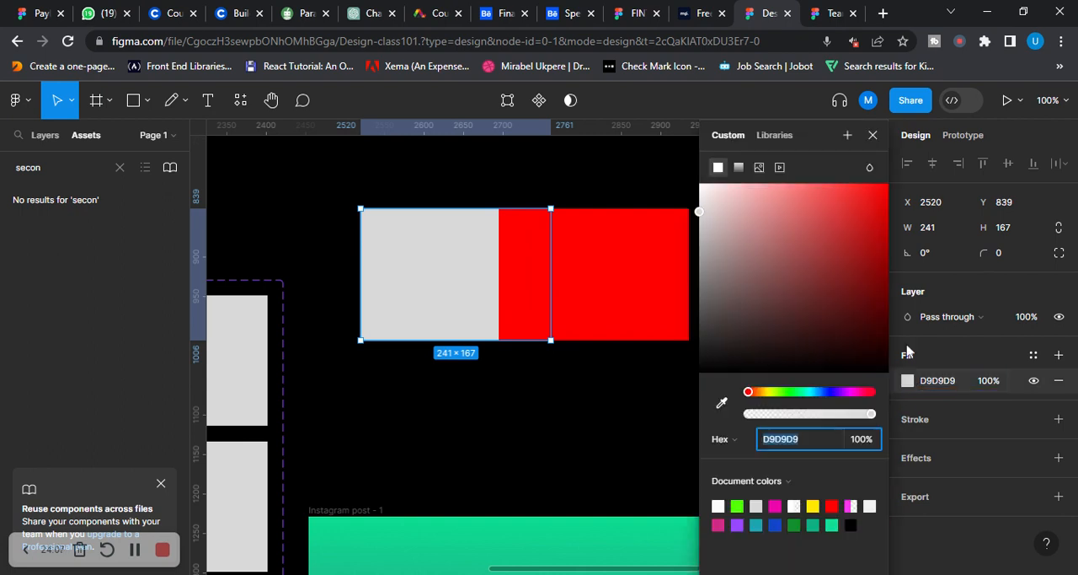
drag(818, 245, 818, 185)
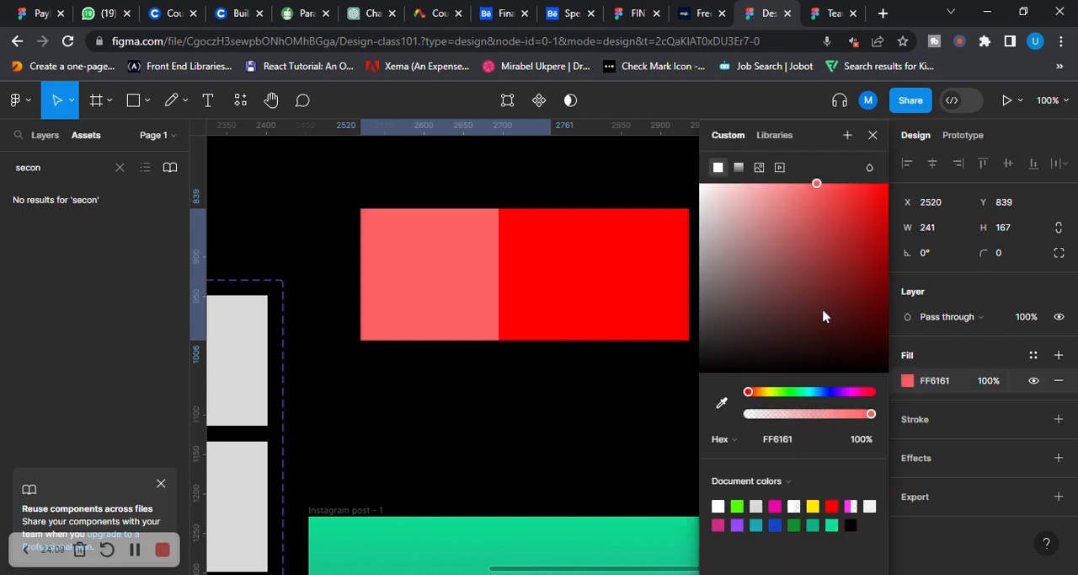
drag(747, 393, 826, 394)
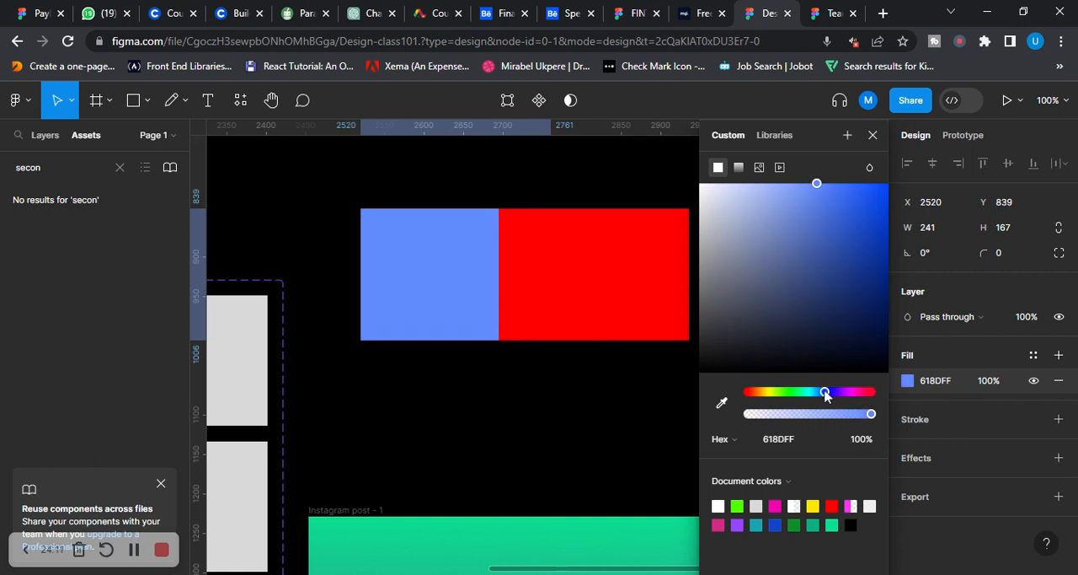
Select the blue and red overlapping rectangles and merge them into one shape with Union selection
click(403, 199)
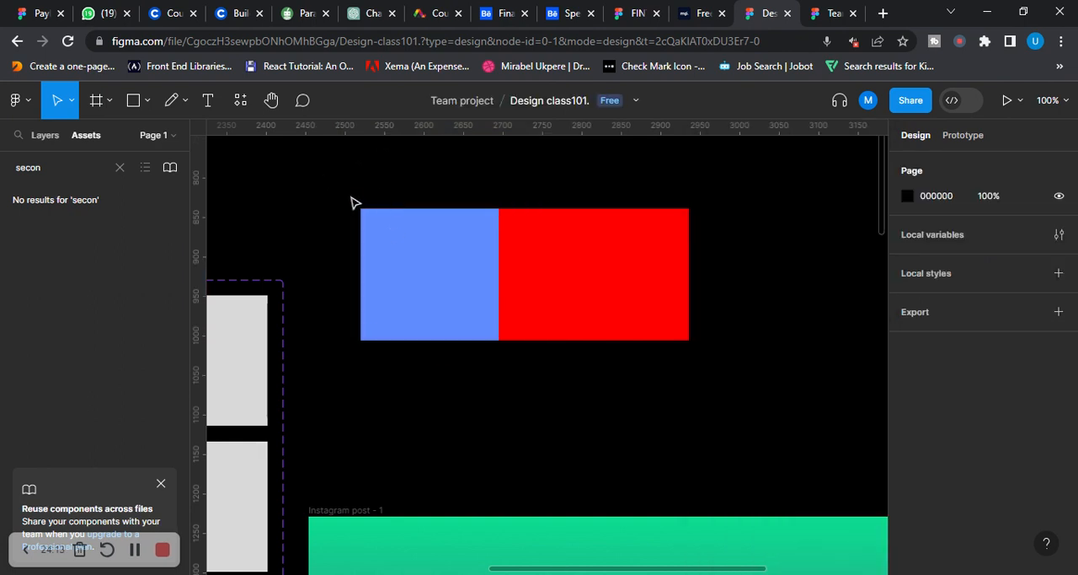
drag(349, 197, 729, 373)
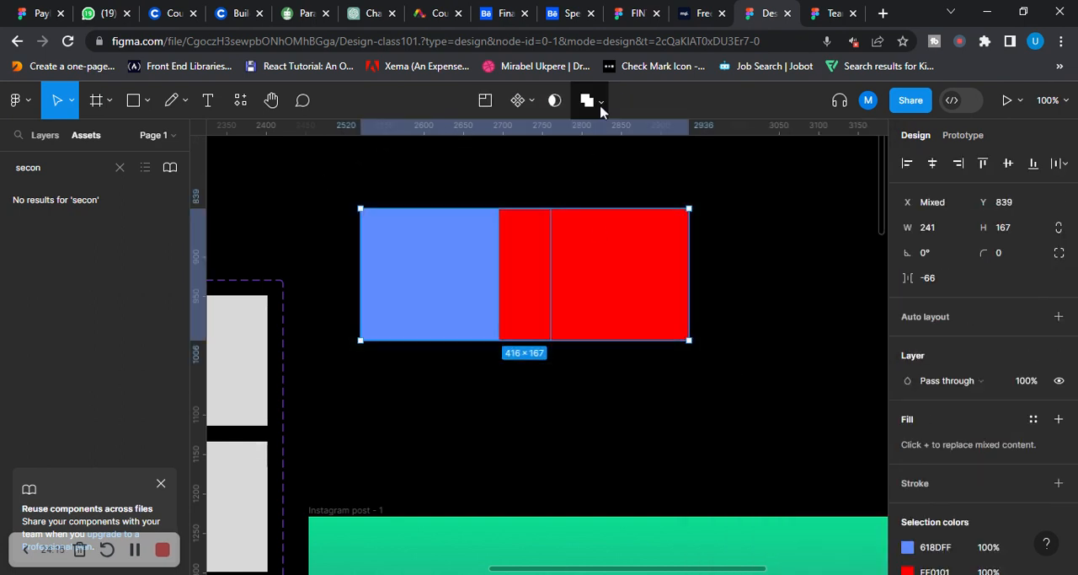
click(601, 101)
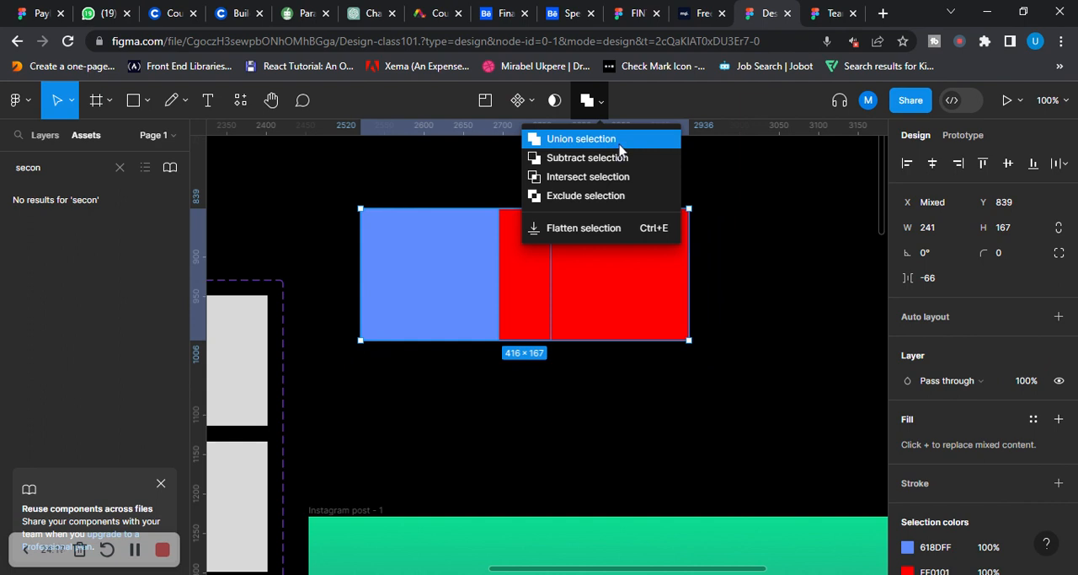
click(621, 140)
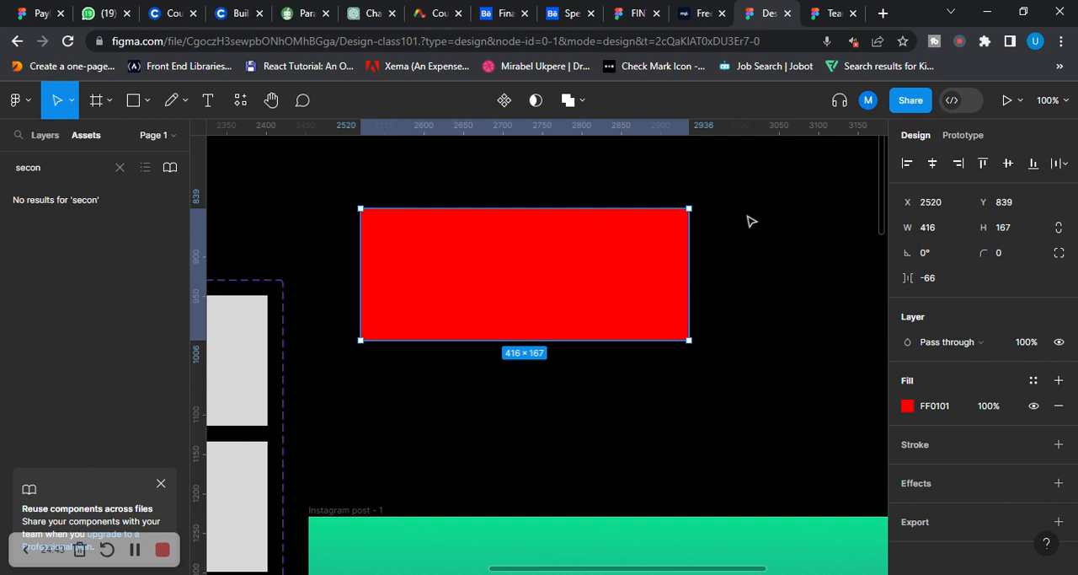
click(751, 295)
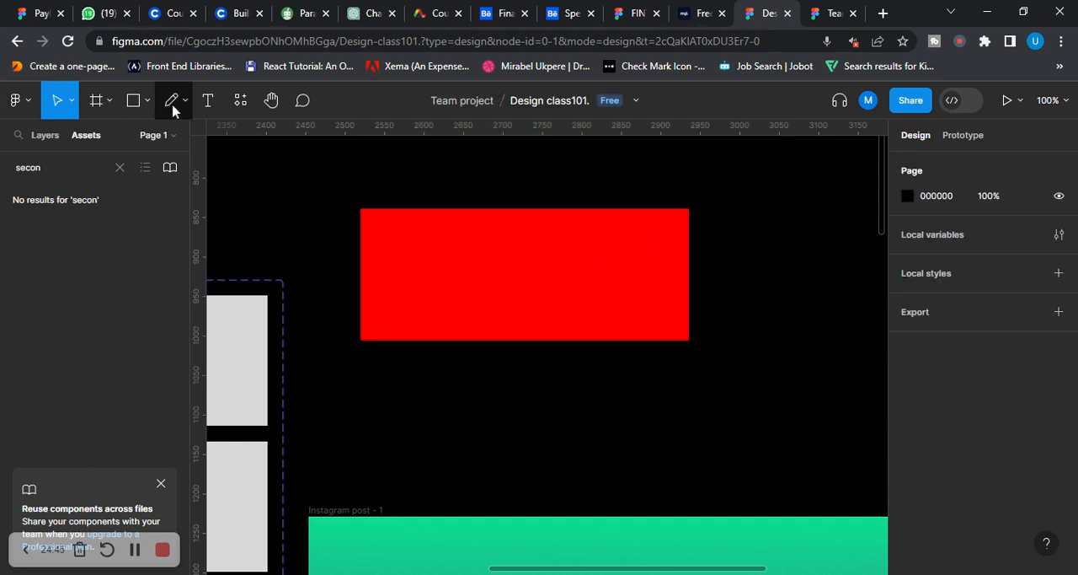
Draw a rectangle of about 172 × 113 below the red shape and place an overlapping copy of it at X 2672
click(146, 101)
click(137, 141)
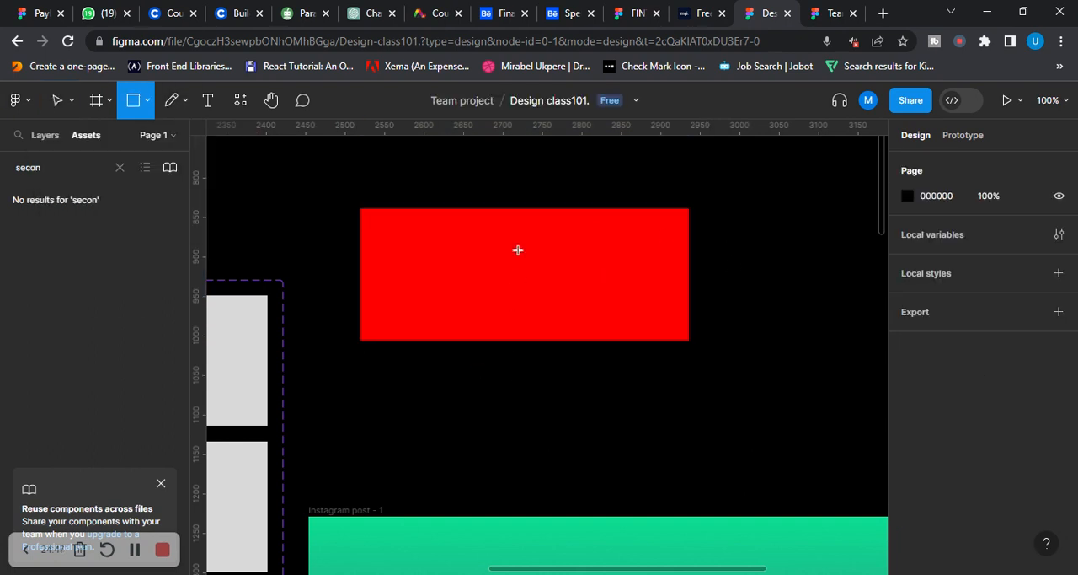
scroll(517, 250, down, 3)
scroll(385, 209, up, 3)
mouse_move(358, 367)
mouse_down()
mouse_move(497, 466)
mouse_move(496, 455)
mouse_up()
drag(453, 420, 578, 420)
Move the red united shape away from the new rectangles to about X 2464, Y 779
scroll(762, 413, down, 1)
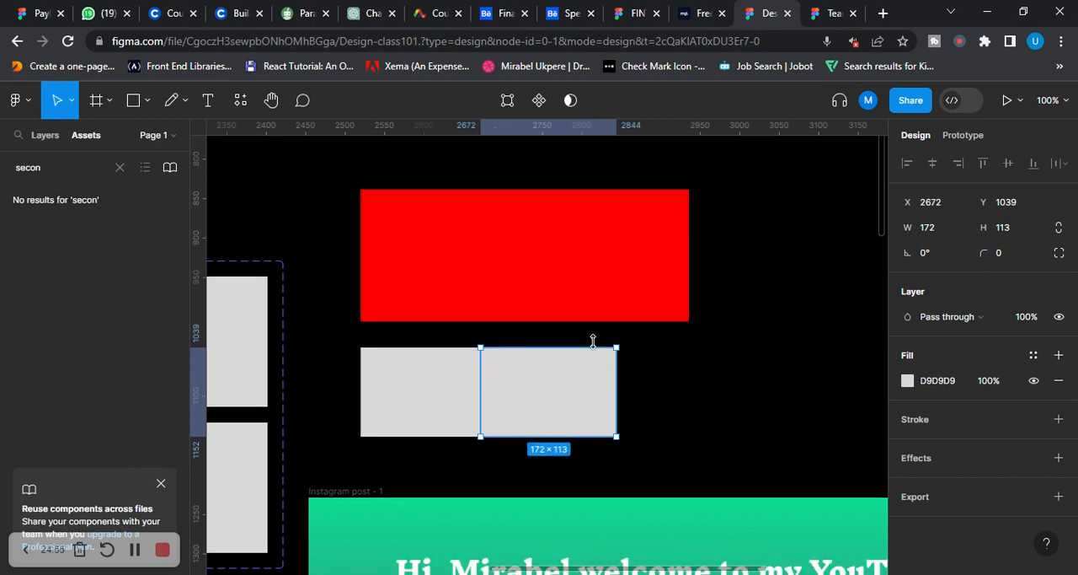
drag(497, 274, 452, 229)
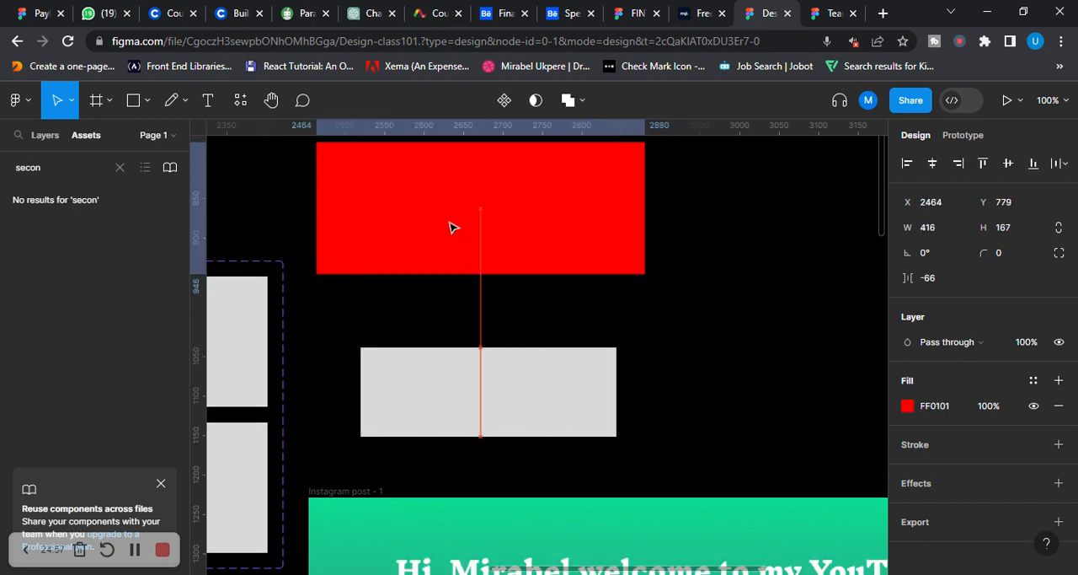
click(345, 337)
Fill the overlapping 172 × 113 copy at X 2672 with crimson FB0742
click(514, 383)
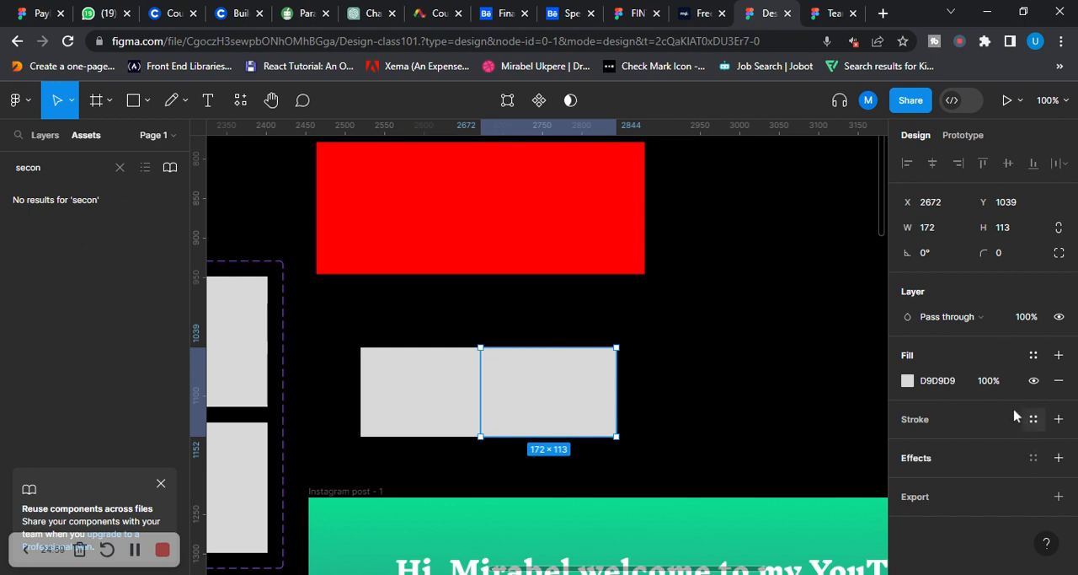
click(907, 380)
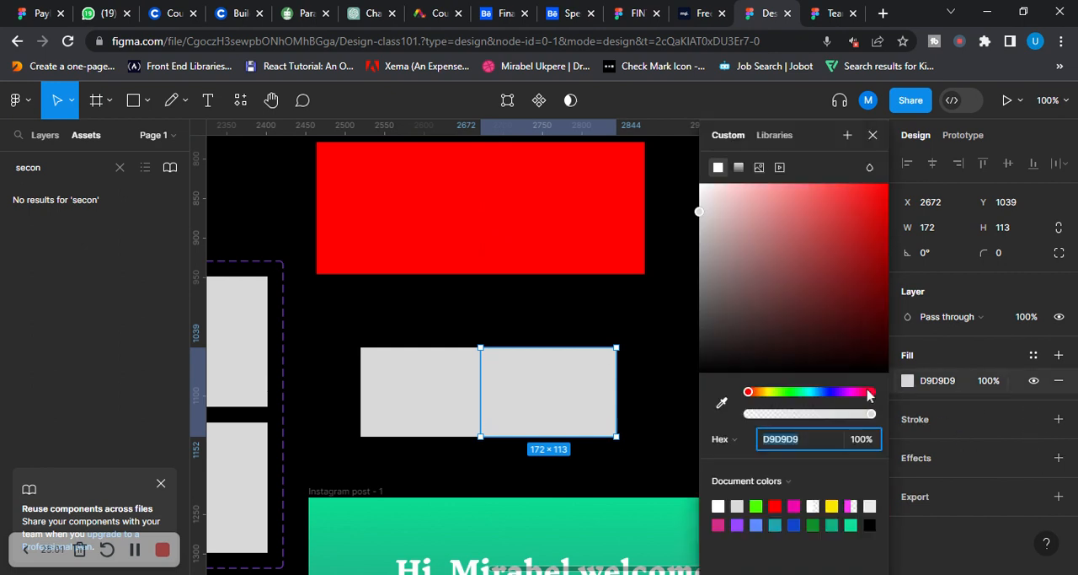
click(867, 392)
click(861, 276)
drag(861, 275, 883, 186)
Fill the grey 172 × 113 rectangle at X 2520 with bright green 02FF1B
click(419, 407)
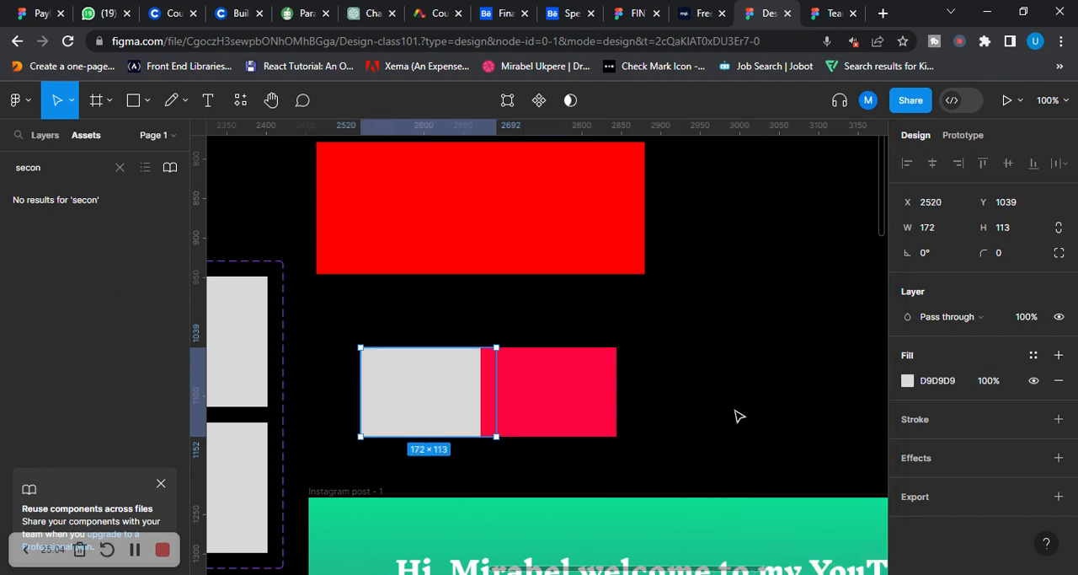
click(908, 380)
click(792, 392)
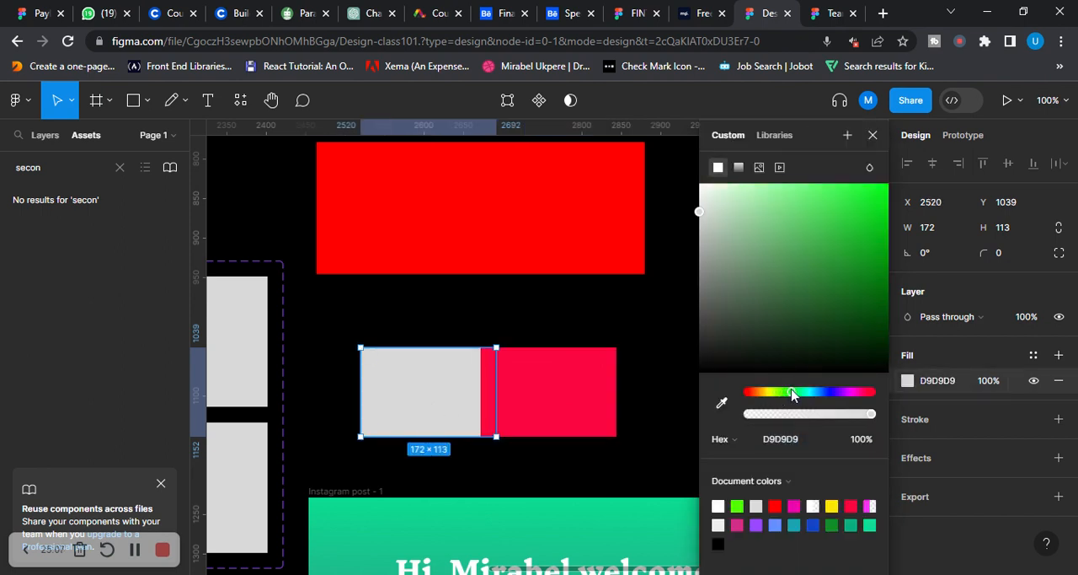
click(840, 243)
drag(807, 197, 761, 206)
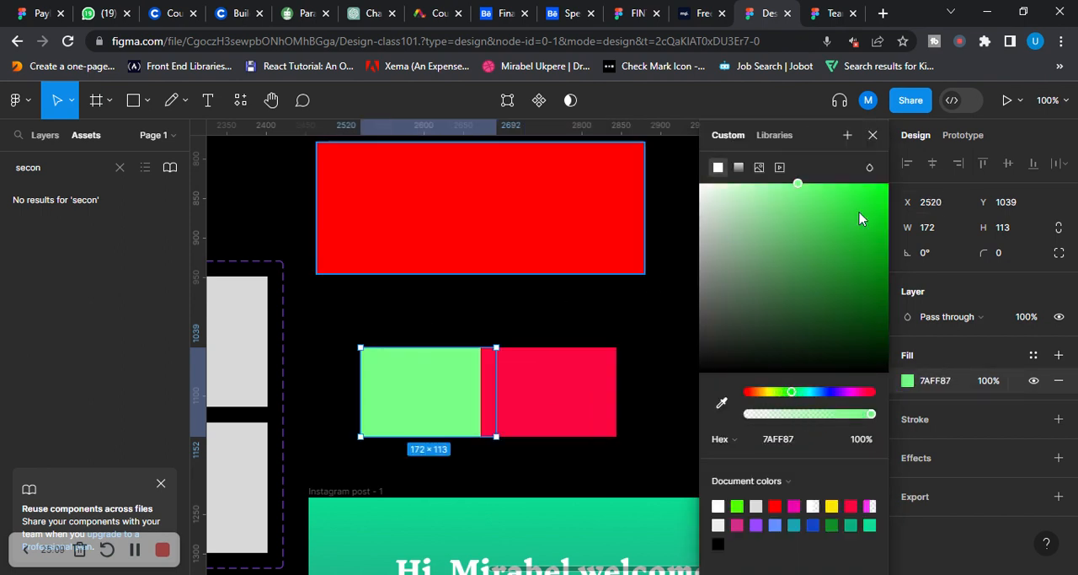
drag(876, 232, 885, 183)
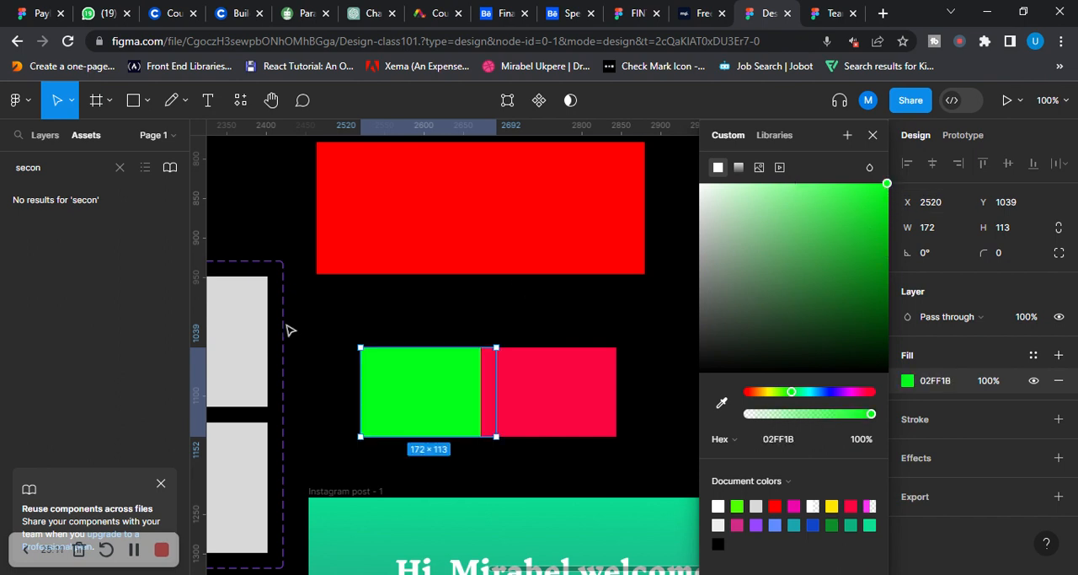
Select the green and crimson rectangles and cut the front one out of the other with Subtract selection
click(332, 339)
drag(345, 352, 726, 464)
click(604, 103)
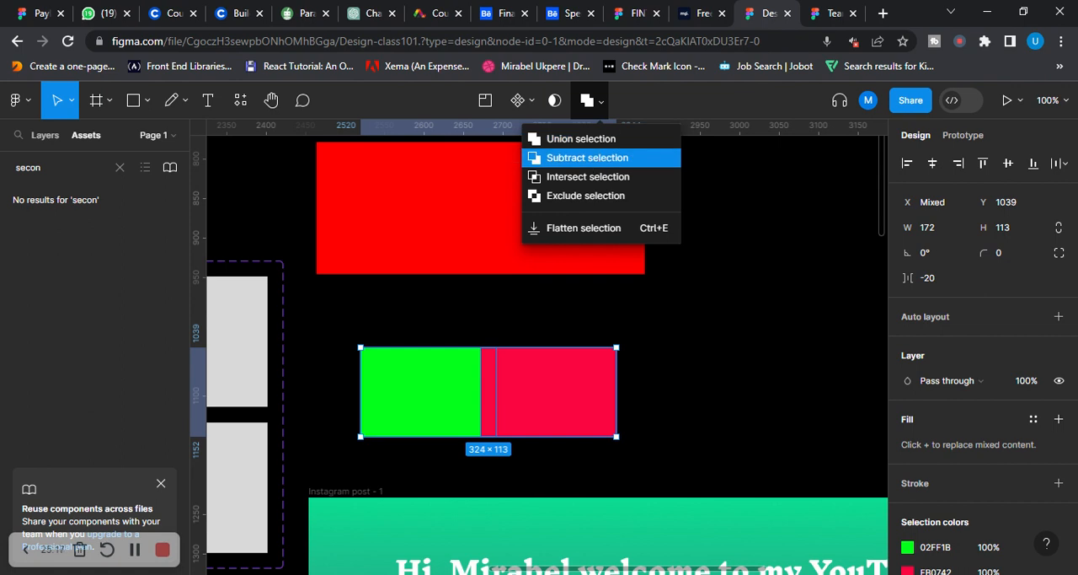
click(614, 165)
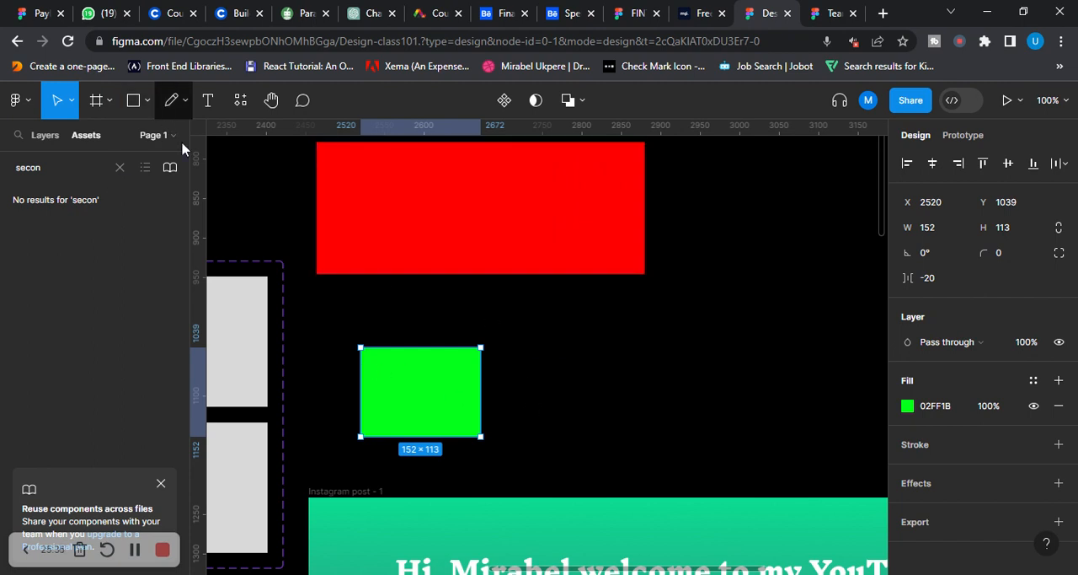
Draw a rectangle of about 139 × 133 beside the green shape and place a separate copy of it at X 2950
click(150, 103)
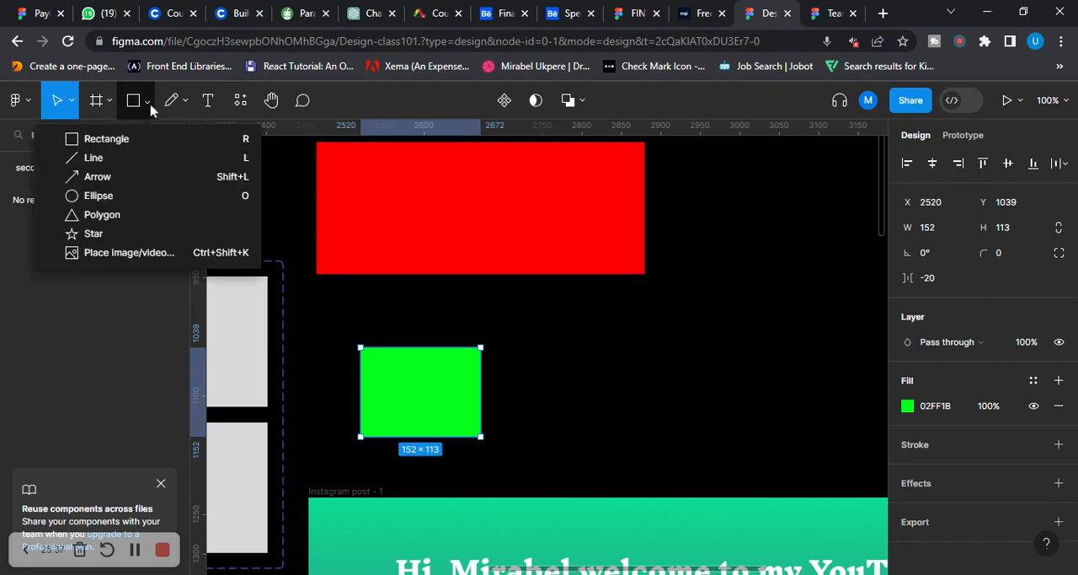
click(148, 136)
mouse_move(580, 347)
mouse_down()
mouse_move(747, 417)
mouse_move(722, 453)
mouse_move(690, 451)
mouse_up()
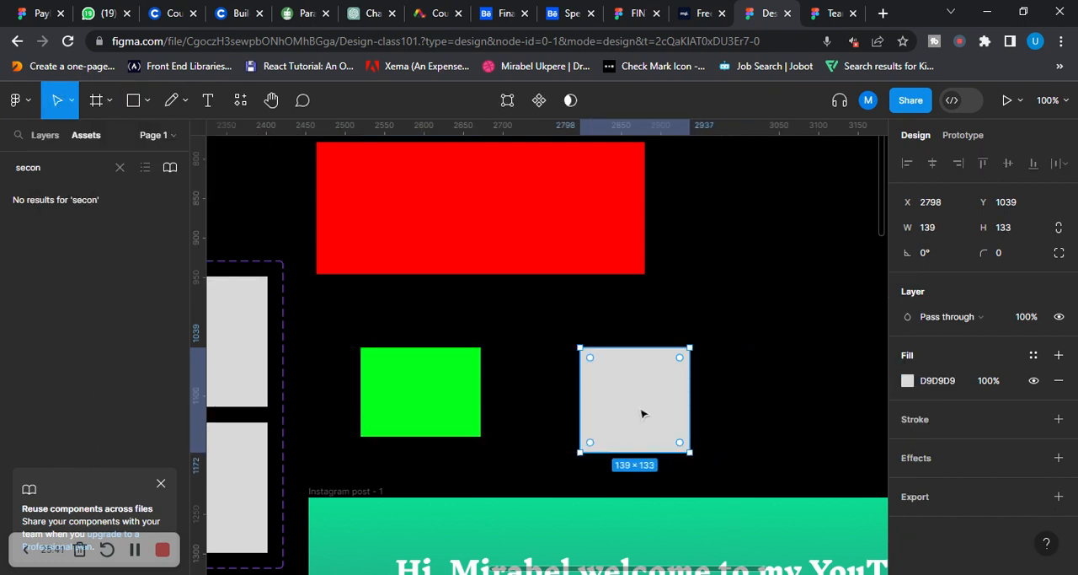
drag(640, 409, 758, 410)
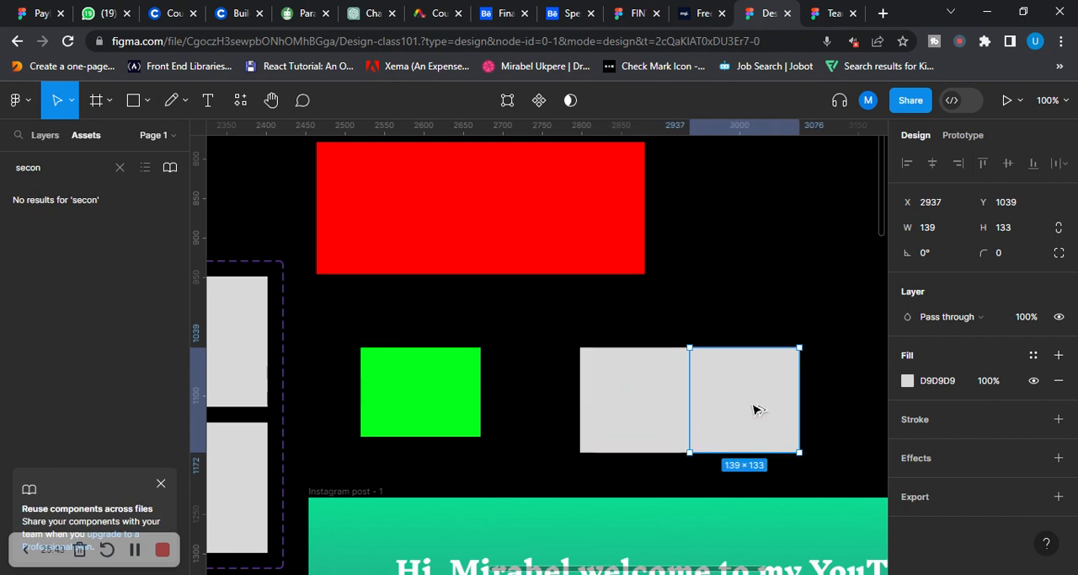
scroll(721, 353, down, 2)
mouse_move(729, 350)
mouse_down()
mouse_move(753, 347)
mouse_move(730, 351)
mouse_move(739, 348)
mouse_up()
Fill the 139 × 133 copy at X 2950 with soft yellow F2E45F
drag(548, 263, 868, 398)
click(782, 359)
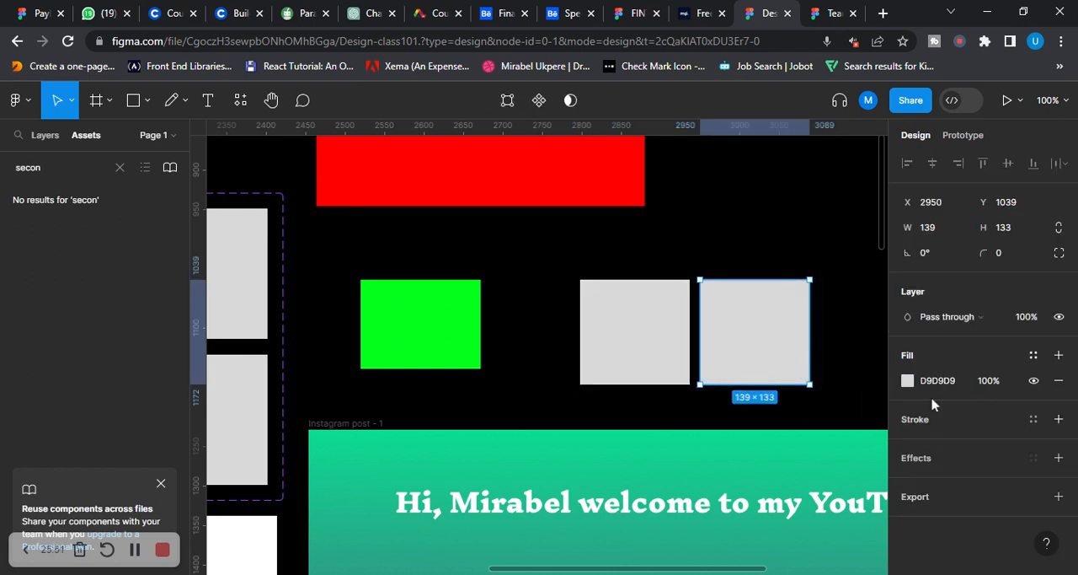
click(907, 380)
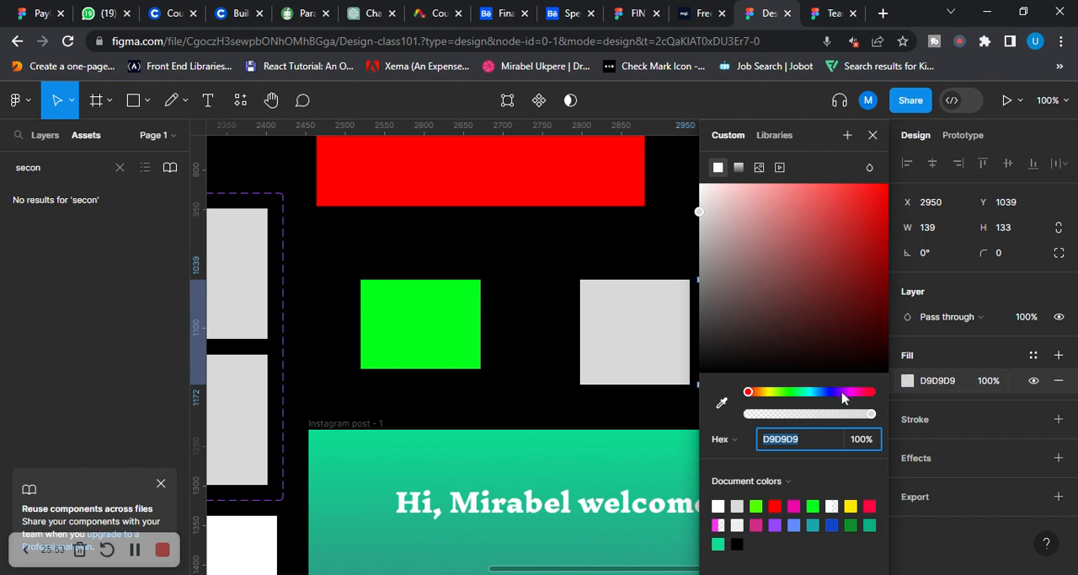
click(855, 505)
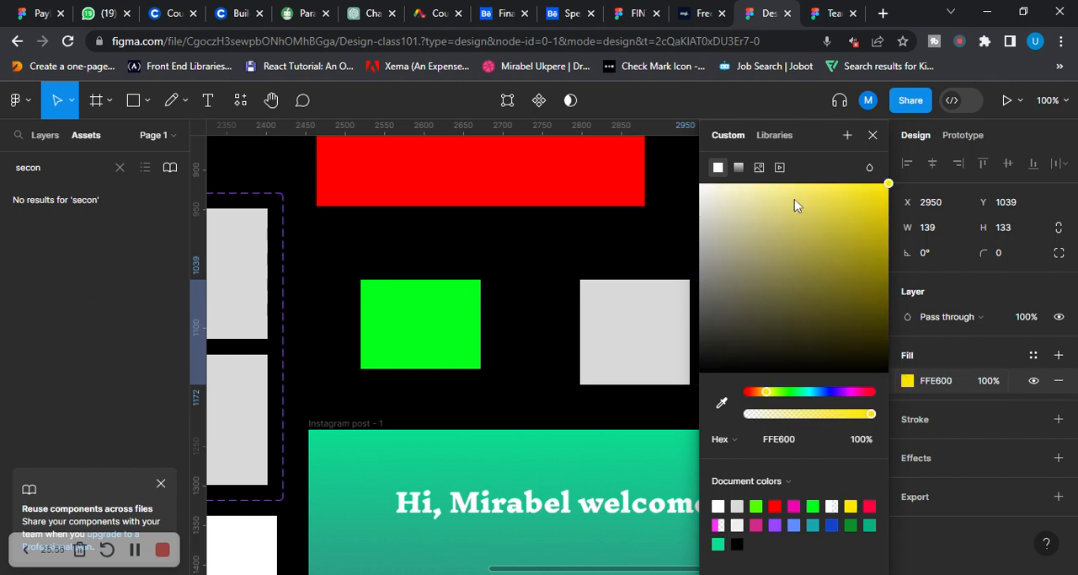
drag(817, 139, 1008, 139)
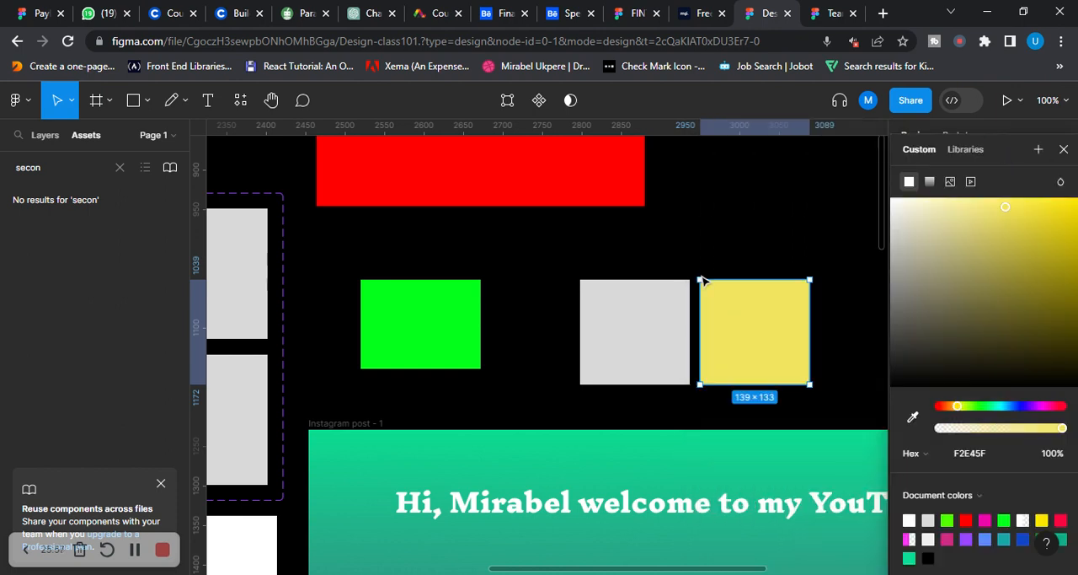
Fill the grey 139 × 133 rectangle at X 2798 with light orange FB7449
click(663, 340)
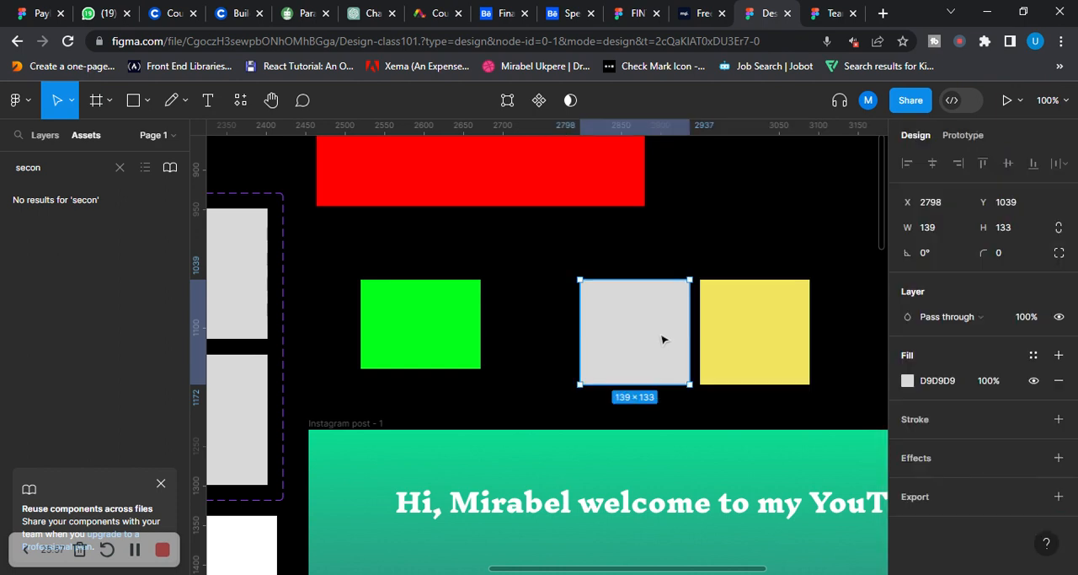
click(907, 380)
drag(751, 393, 755, 395)
drag(823, 305, 877, 184)
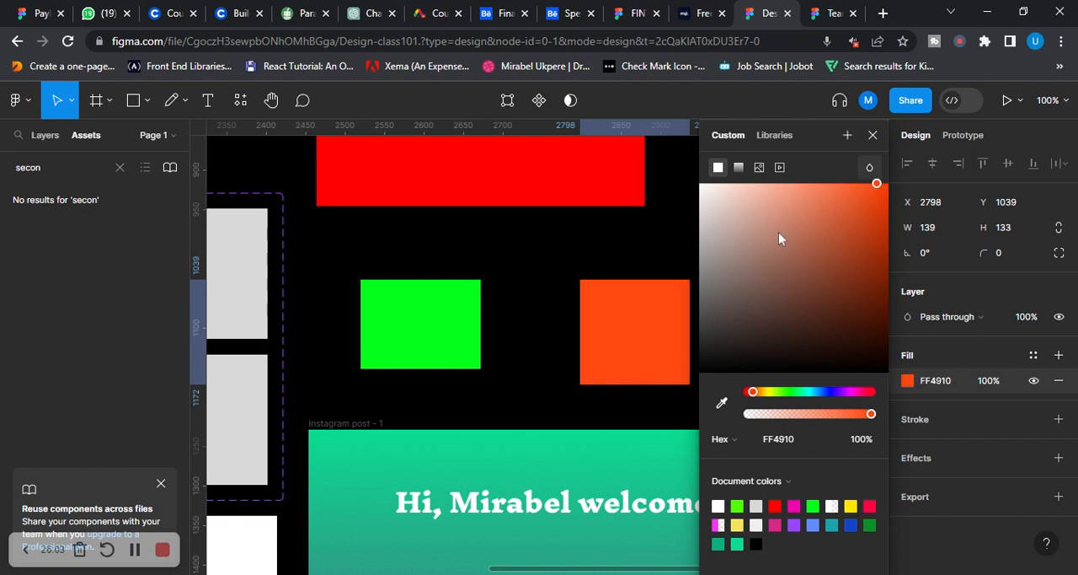
click(886, 222)
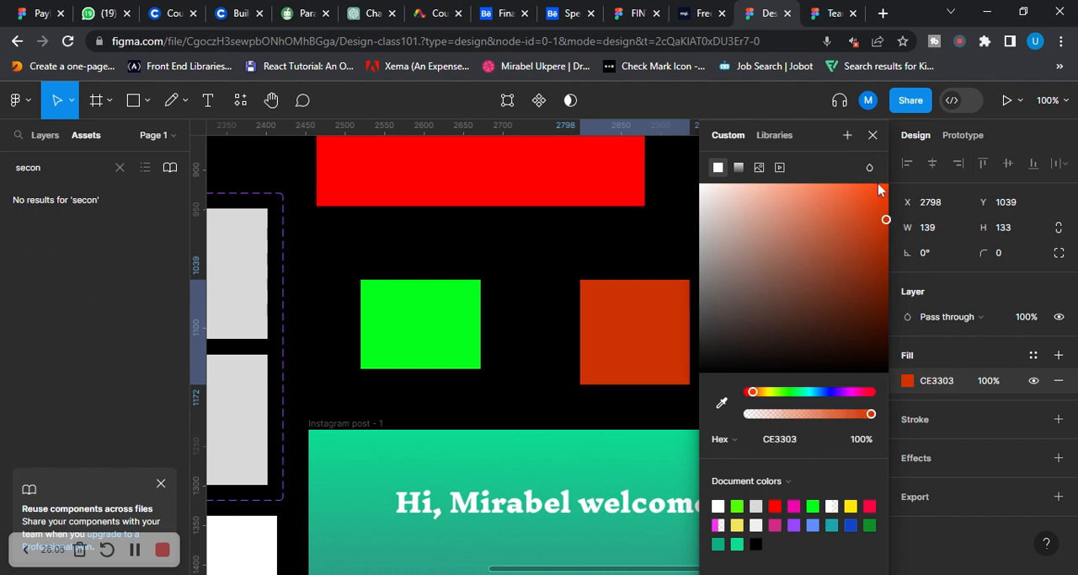
drag(857, 224, 693, 219)
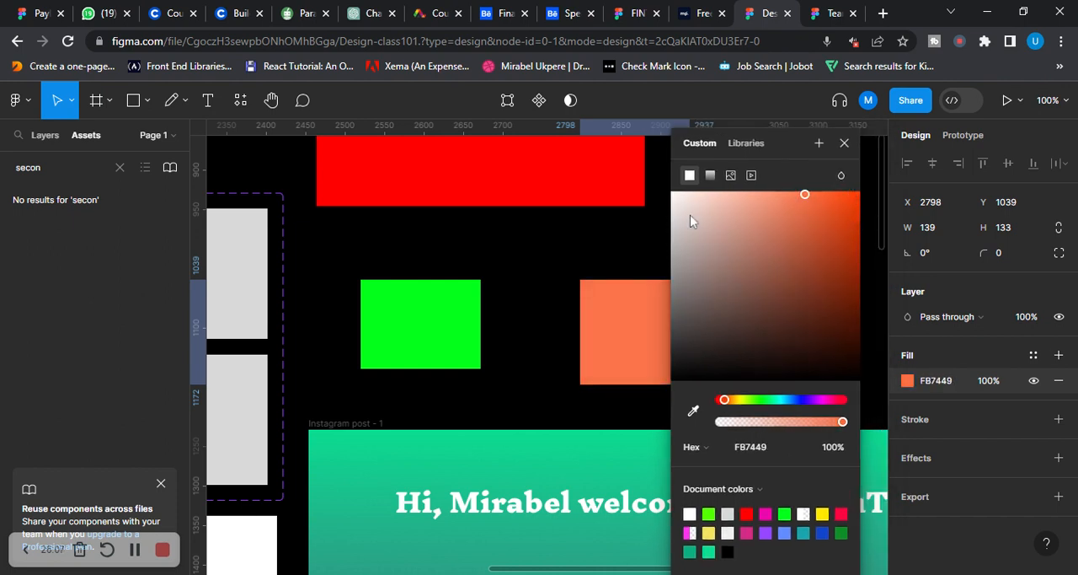
Select the orange and yellow rectangles and combine them with Intersect selection
click(626, 234)
drag(561, 259, 840, 403)
click(601, 101)
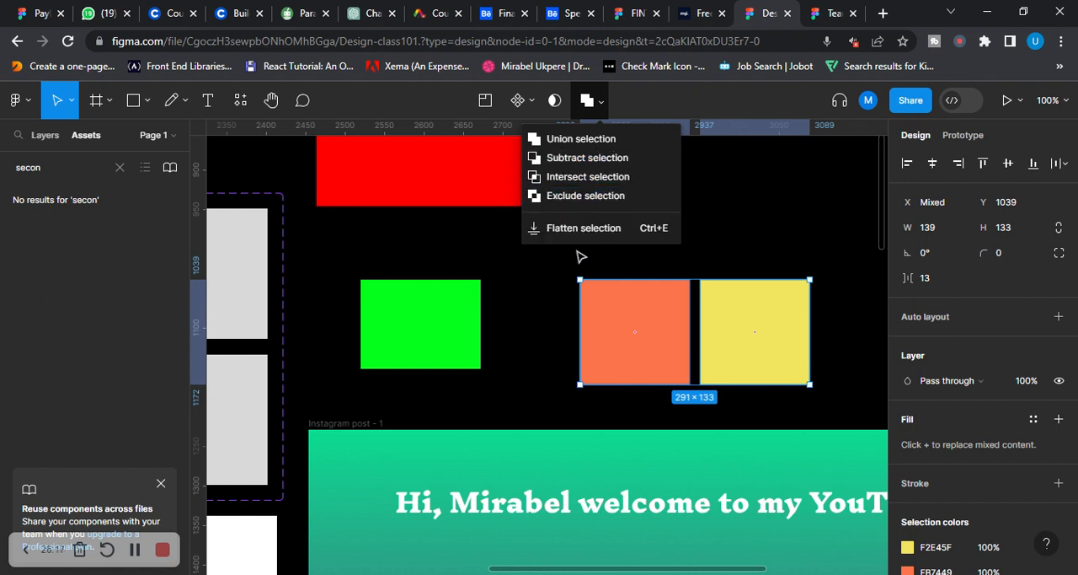
click(594, 185)
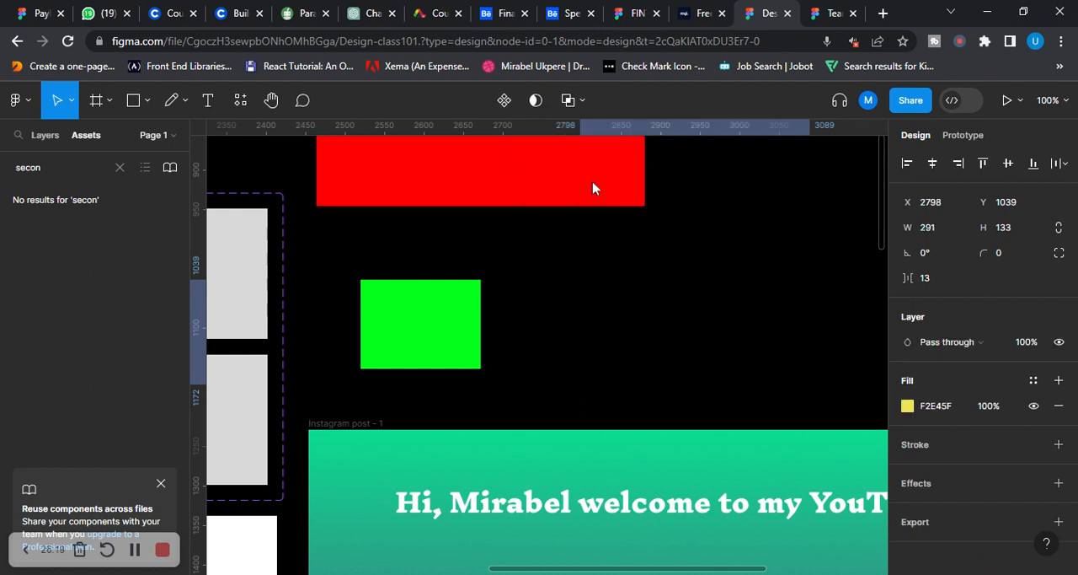
Move the intersected 291 × 133 shape to about X 2814, Y 1010
scroll(695, 304, down, 1)
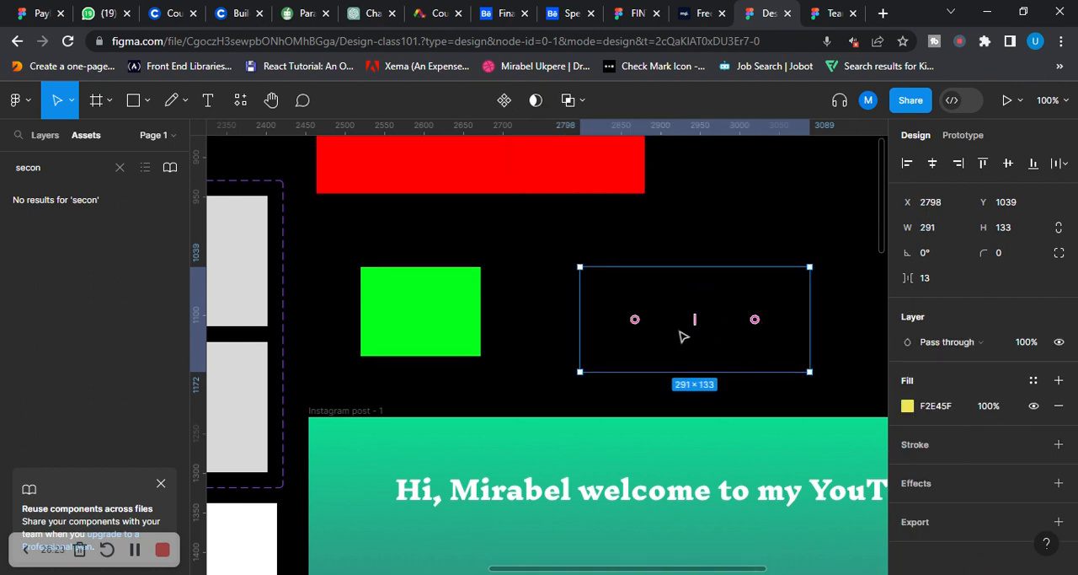
drag(684, 334, 696, 310)
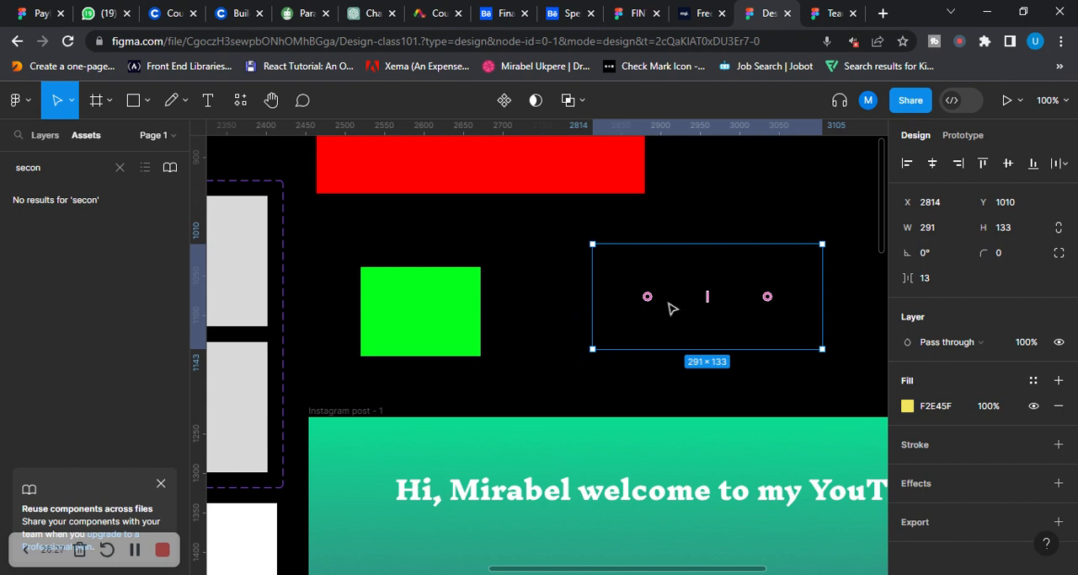
scroll(633, 290, down, 1)
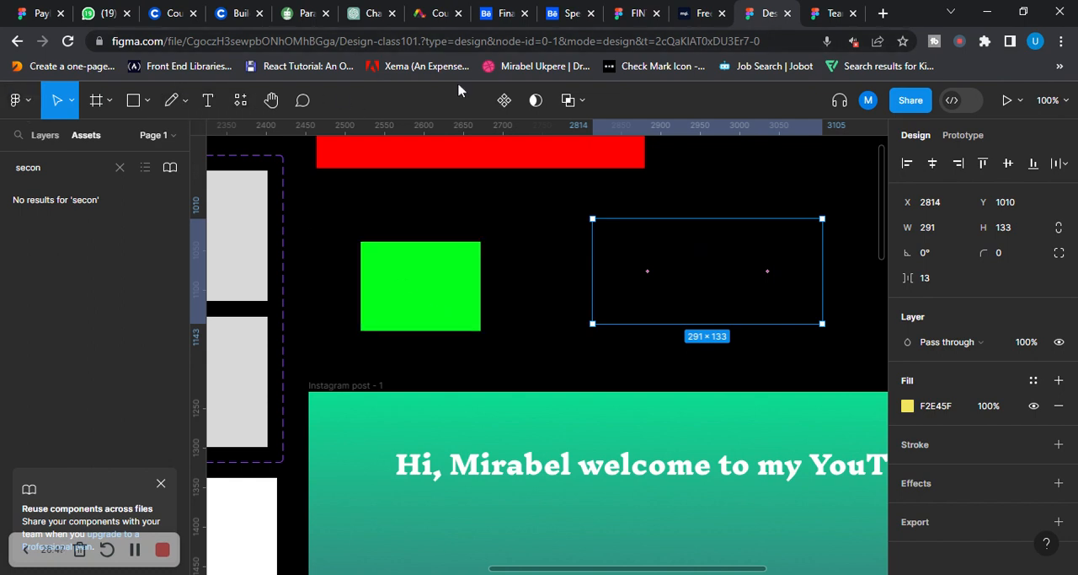
Draw a rectangle of about 174 × 172 in the empty area above the Instagram post frame and place a copy beside it at X 3452
click(185, 101)
click(146, 101)
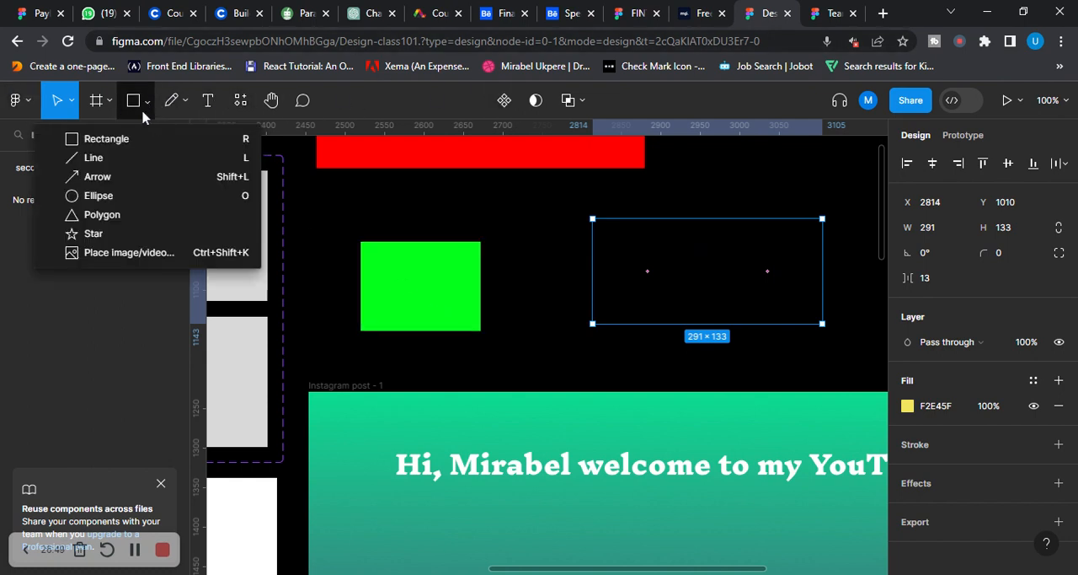
click(143, 139)
scroll(759, 269, down, 1)
scroll(716, 244, up, 3)
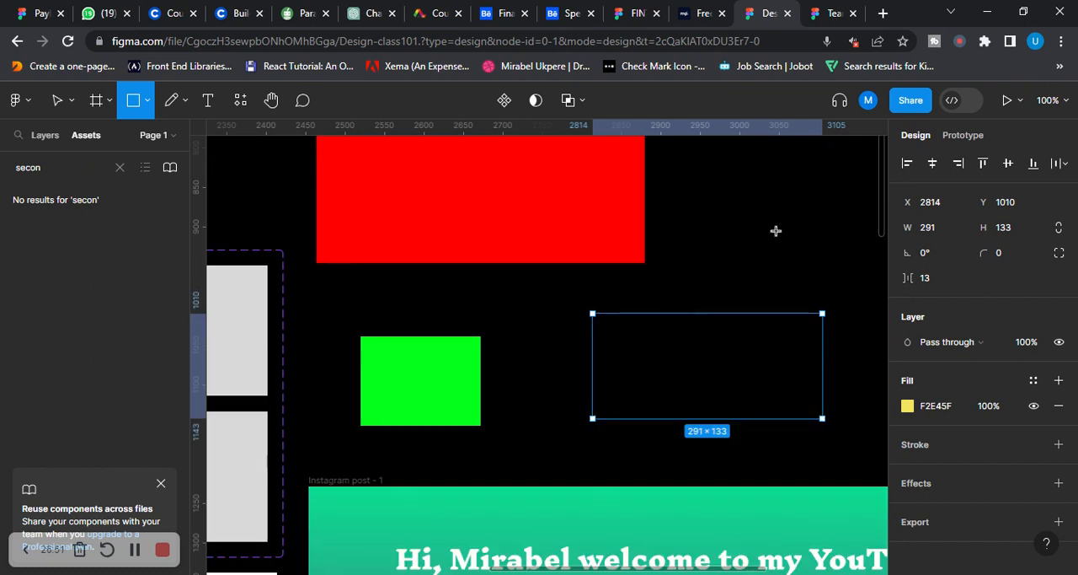
scroll(759, 270, right, 5)
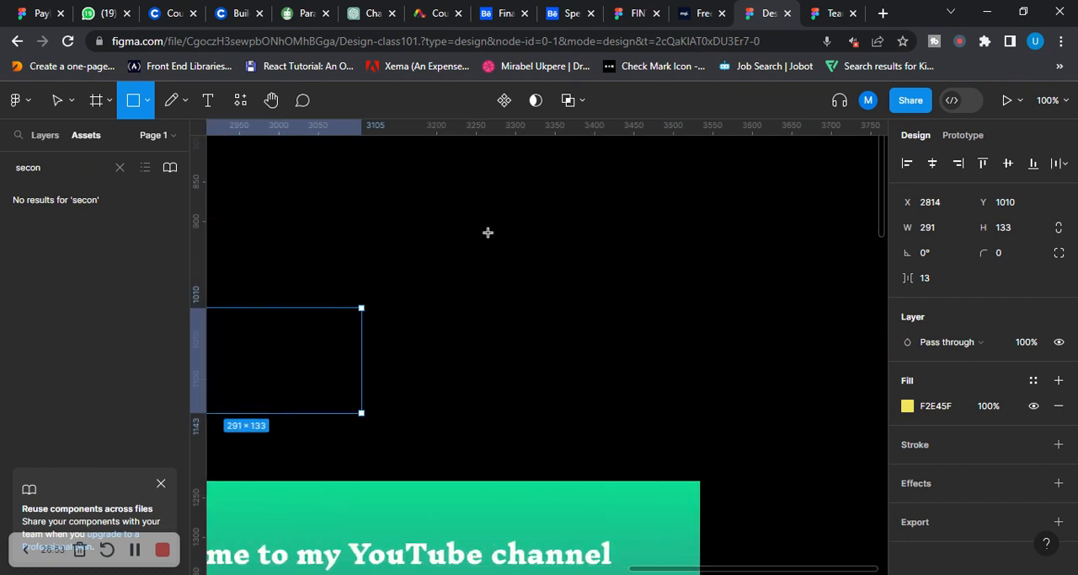
mouse_move(487, 232)
mouse_down()
mouse_move(627, 340)
mouse_move(624, 367)
mouse_up()
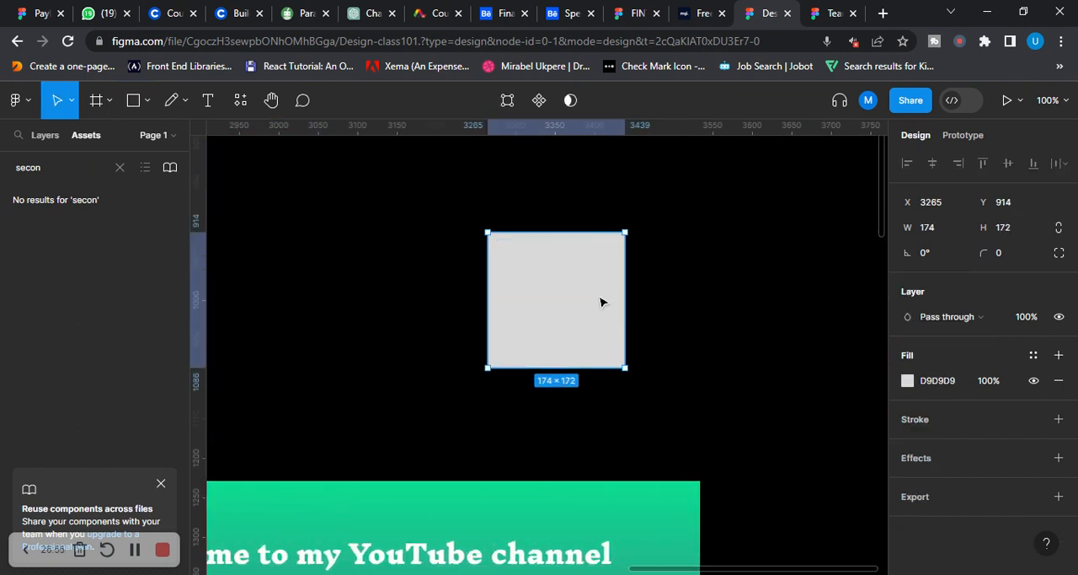
drag(601, 301, 753, 299)
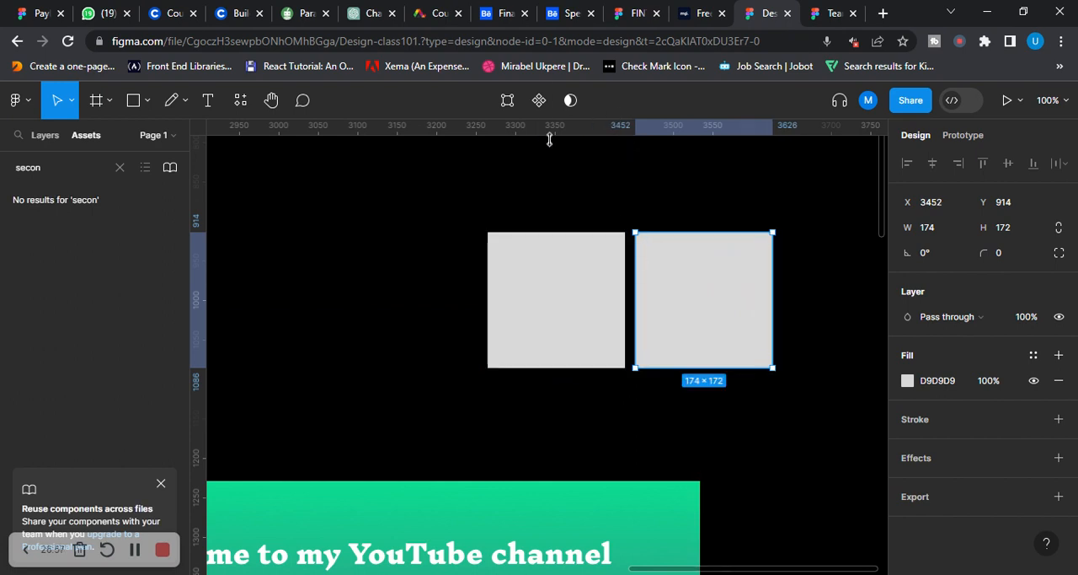
Combine the two grey 174 × 172 rectangles with Exclude selection and move the result to about X 3261, Y 933
click(493, 210)
drag(472, 214, 799, 422)
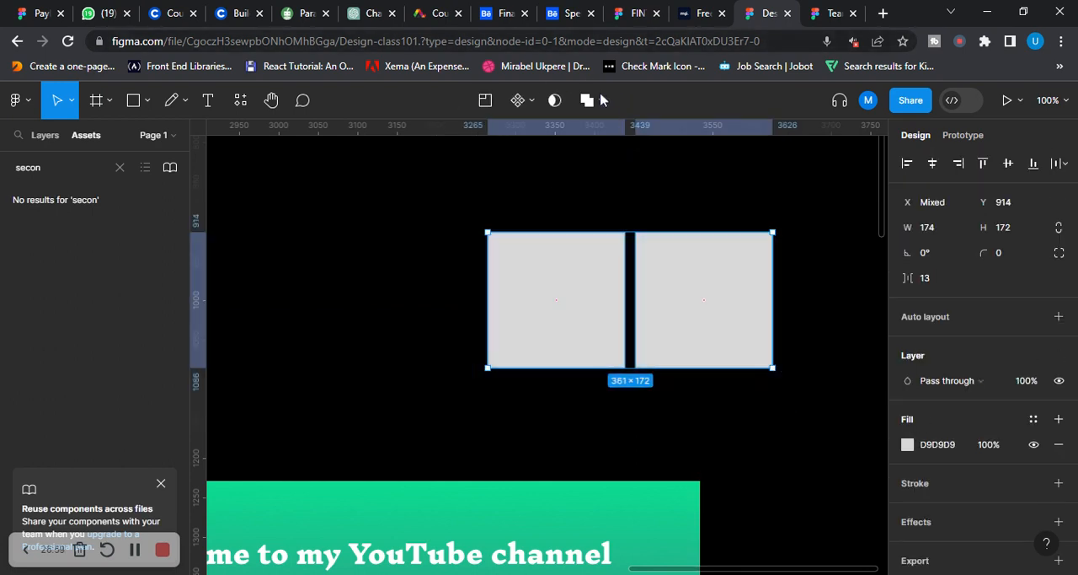
click(605, 103)
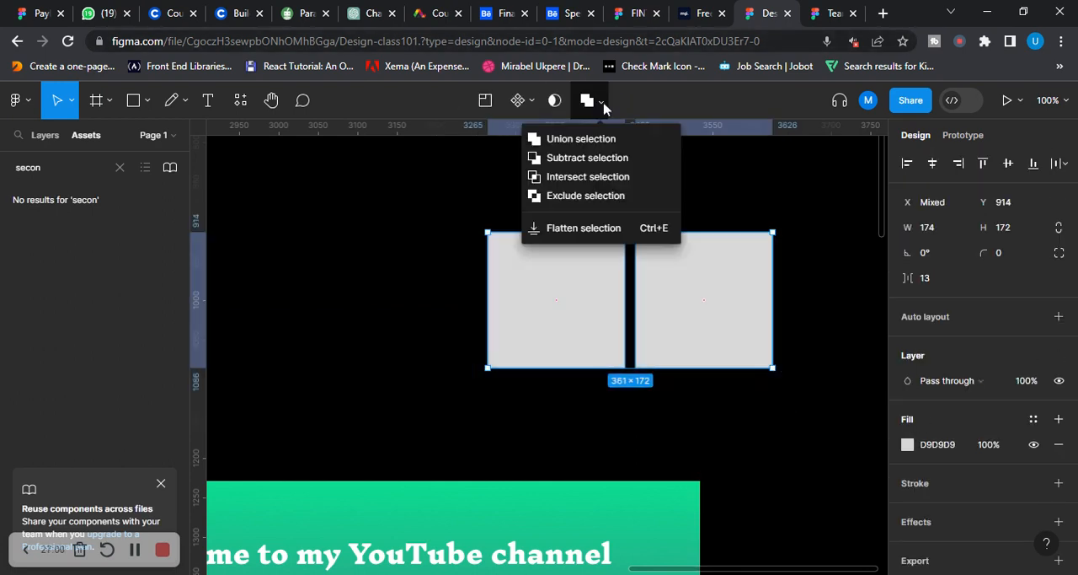
click(592, 206)
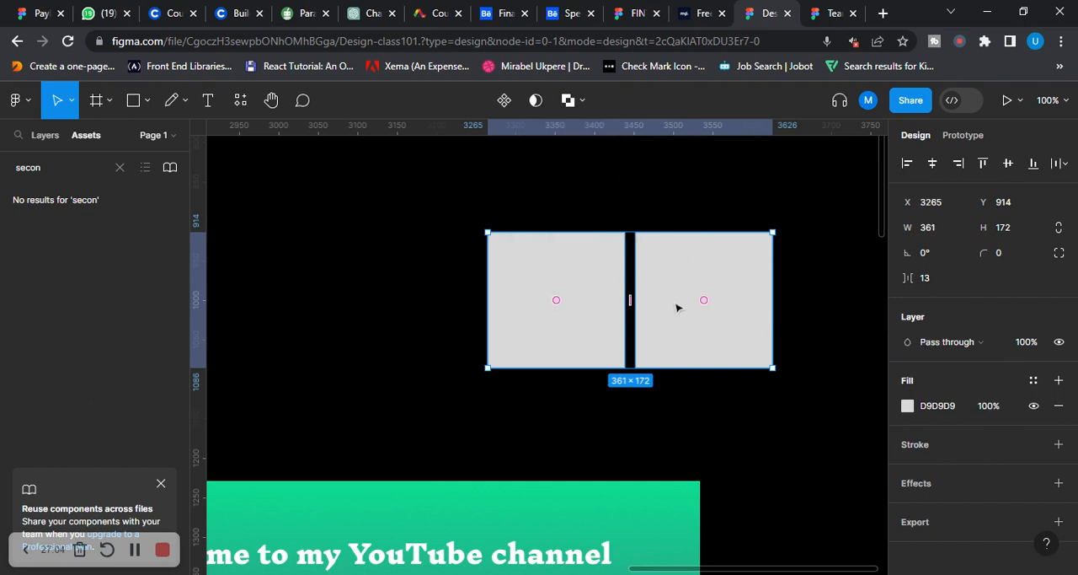
drag(677, 307, 674, 323)
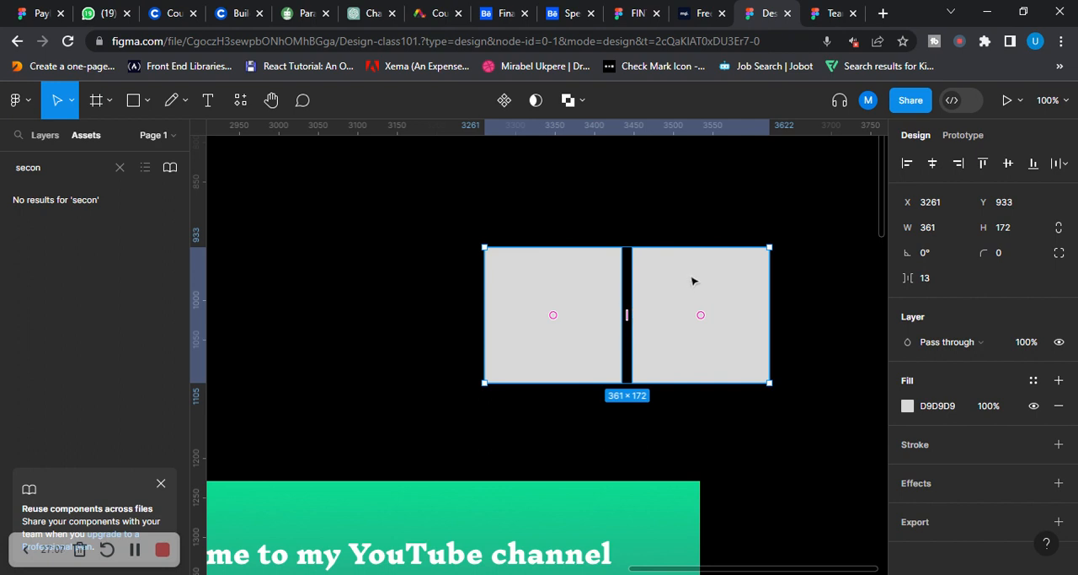
Fill the excluded shape with bright green 02FF1B and move it to about X 3216, Y 929
click(907, 406)
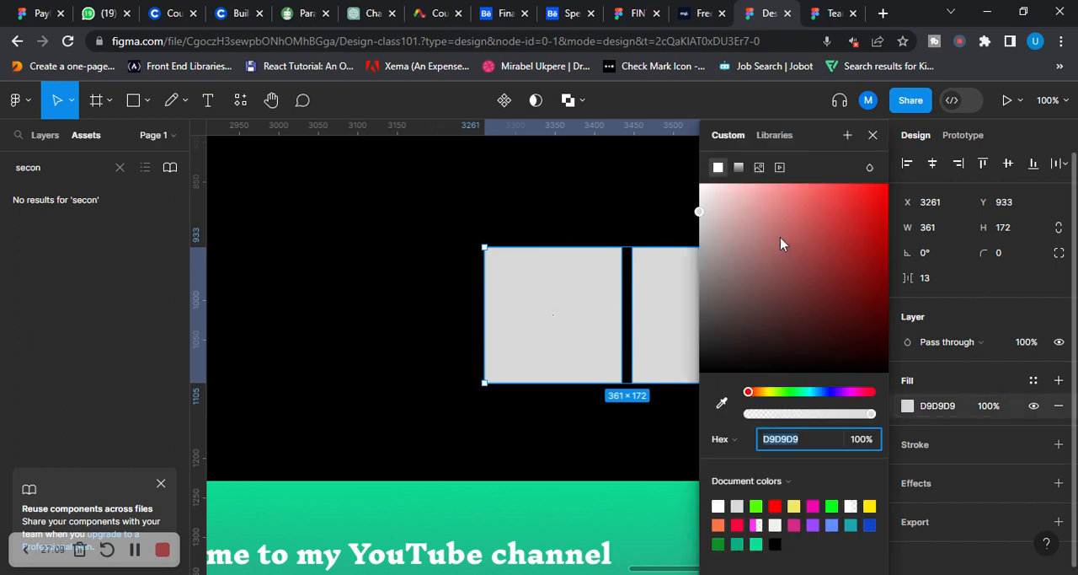
click(831, 505)
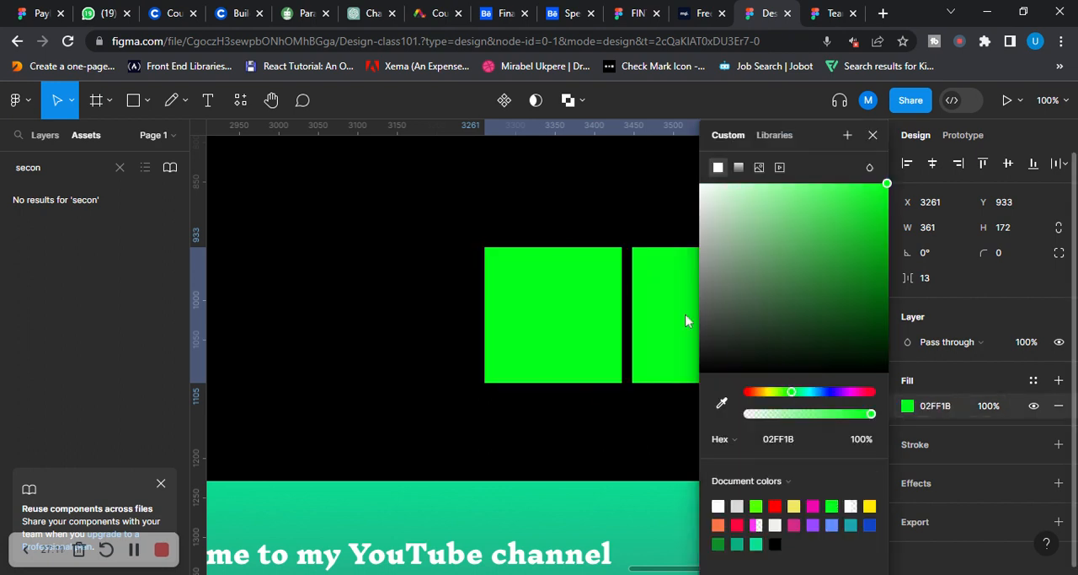
click(638, 227)
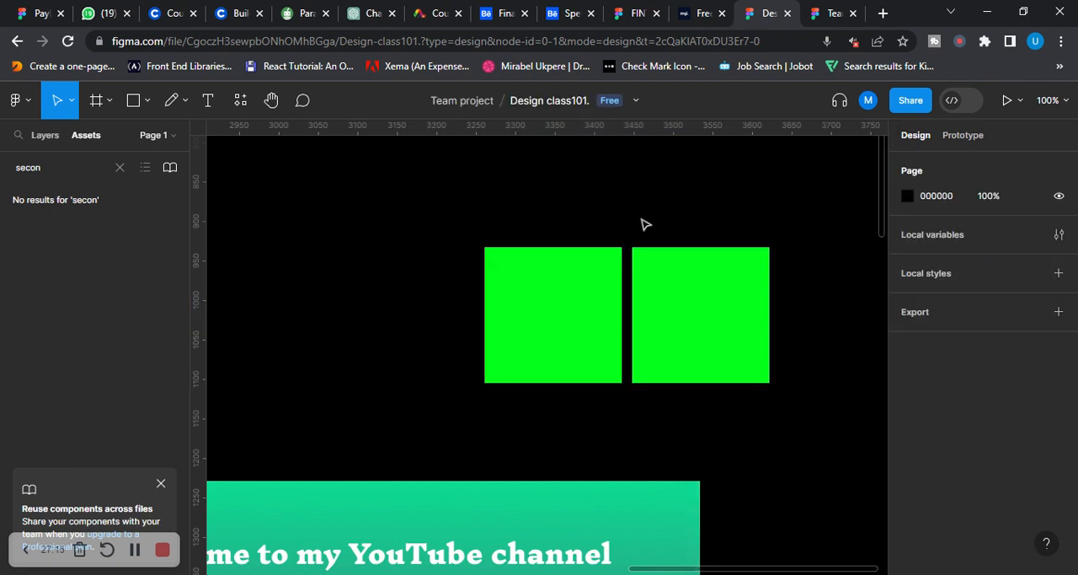
mouse_move(694, 291)
mouse_down()
mouse_move(626, 301)
mouse_move(695, 305)
mouse_up()
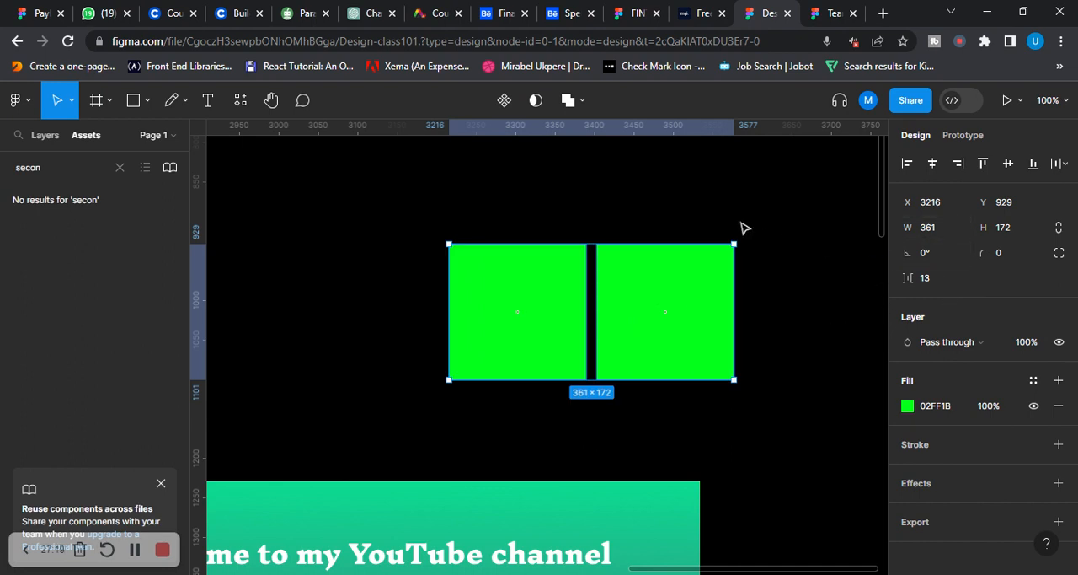
click(828, 238)
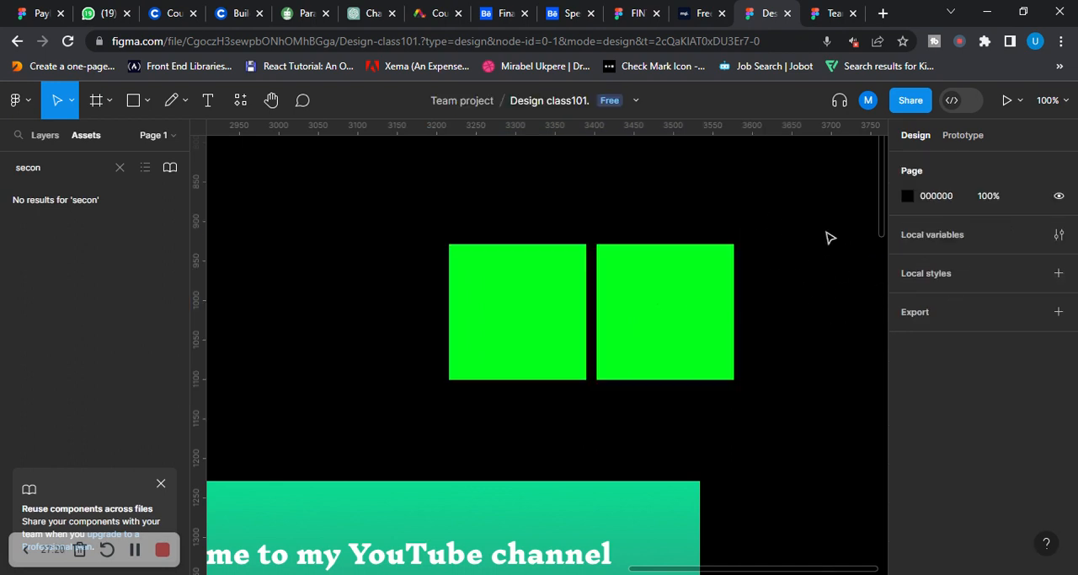
Set the page background colour to white FFFFFF
click(909, 196)
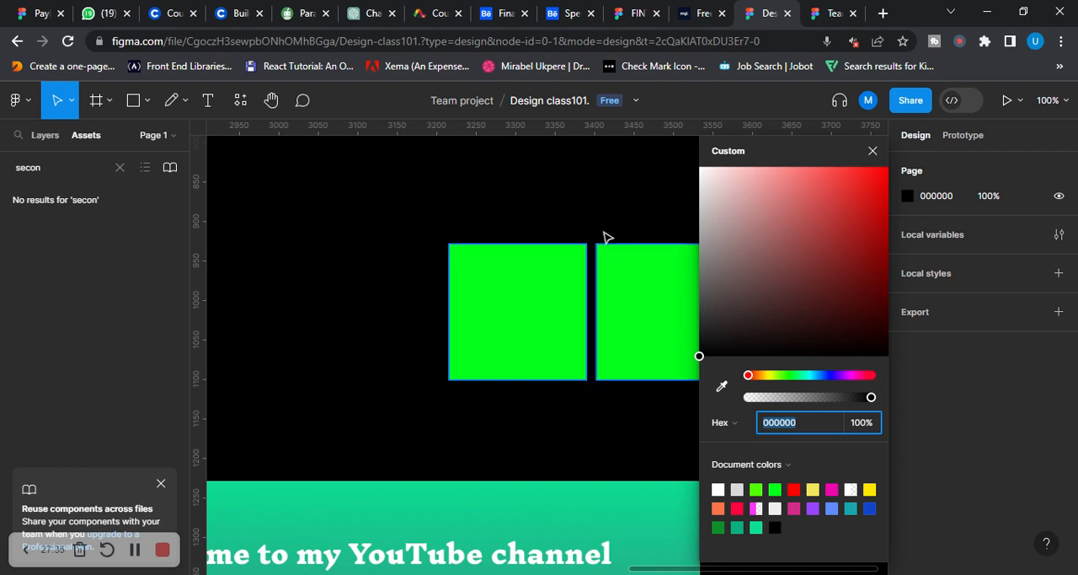
drag(758, 245, 683, 171)
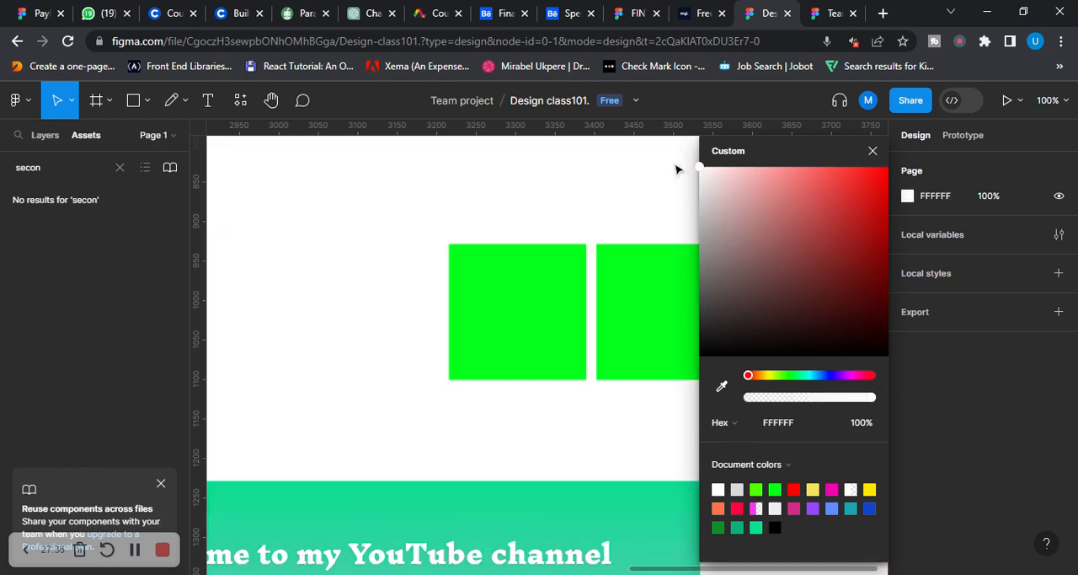
click(431, 182)
Change the excluded shape's fill to dark green 216C29
click(542, 337)
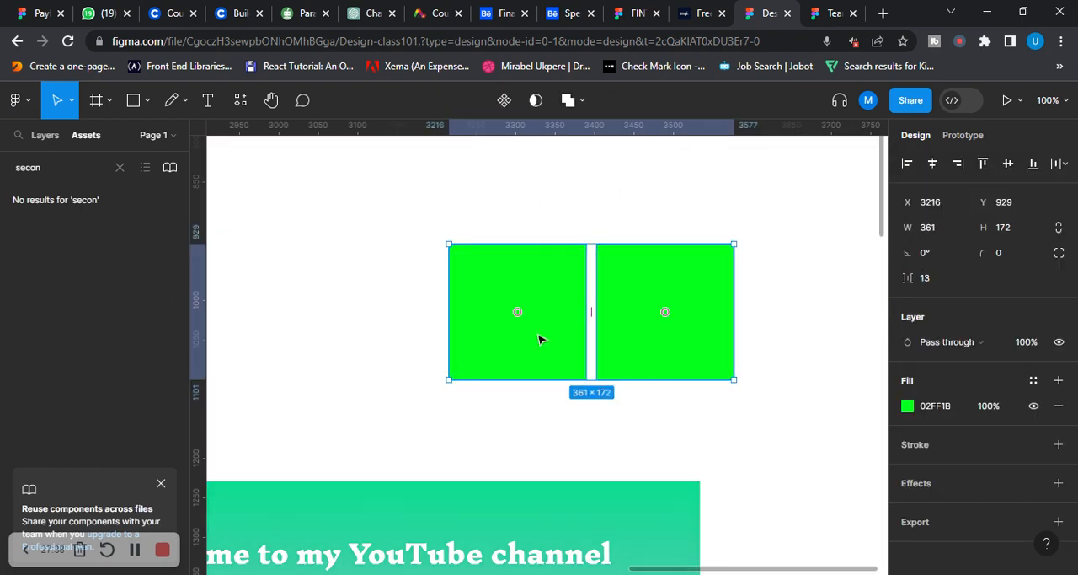
click(908, 405)
click(831, 292)
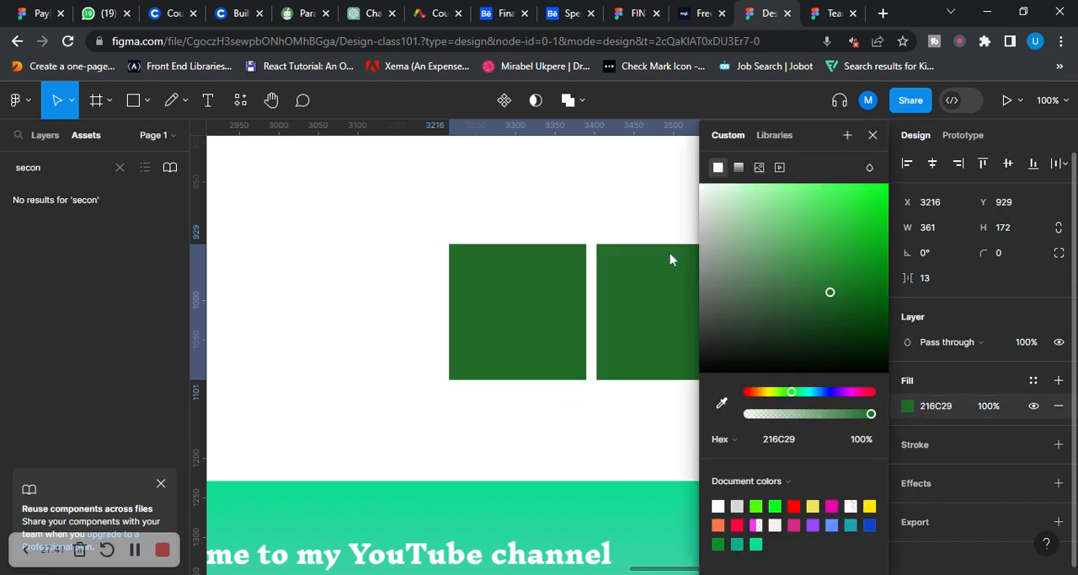
click(543, 240)
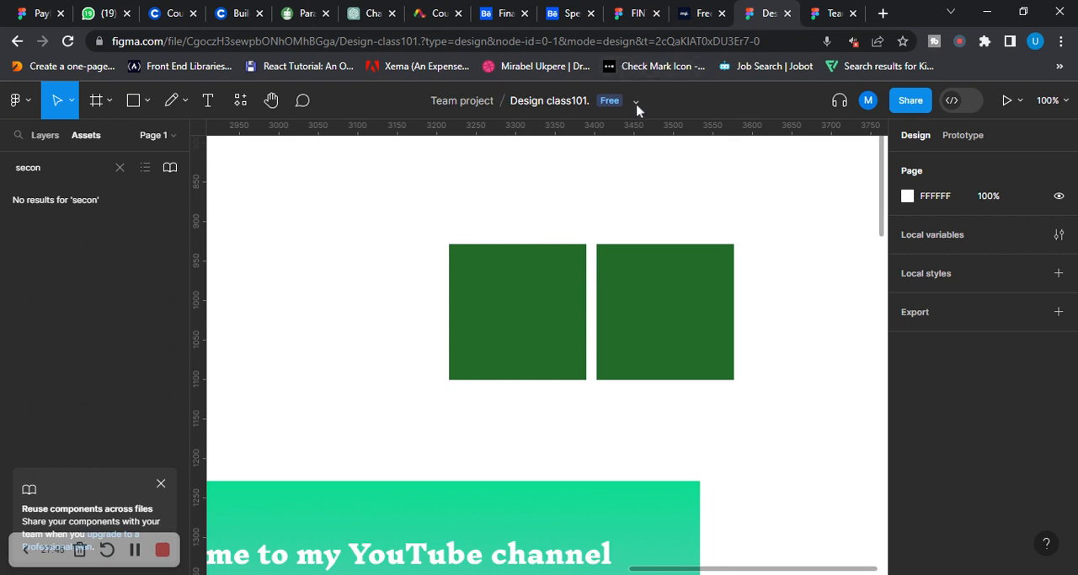
Review the boolean operations available for the dark green excluded shape
drag(404, 219, 774, 381)
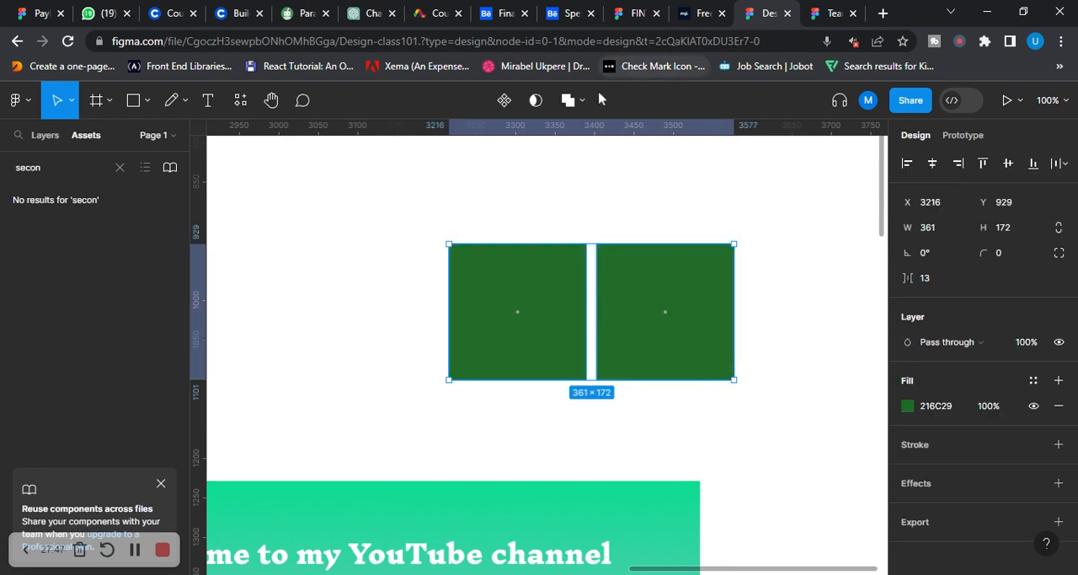
click(582, 101)
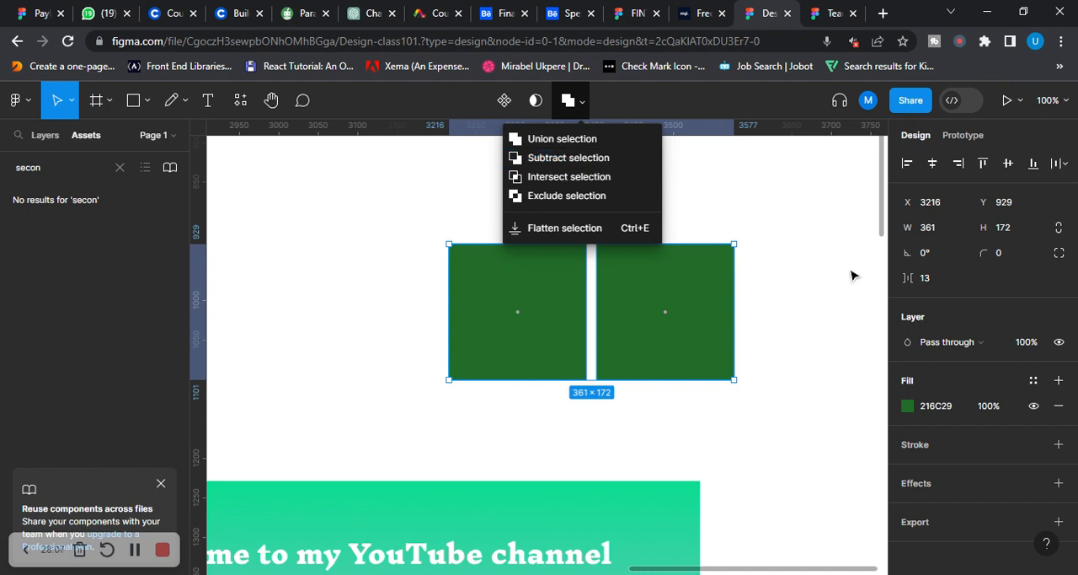
click(327, 225)
Set the page background colour back to black 000000
click(907, 195)
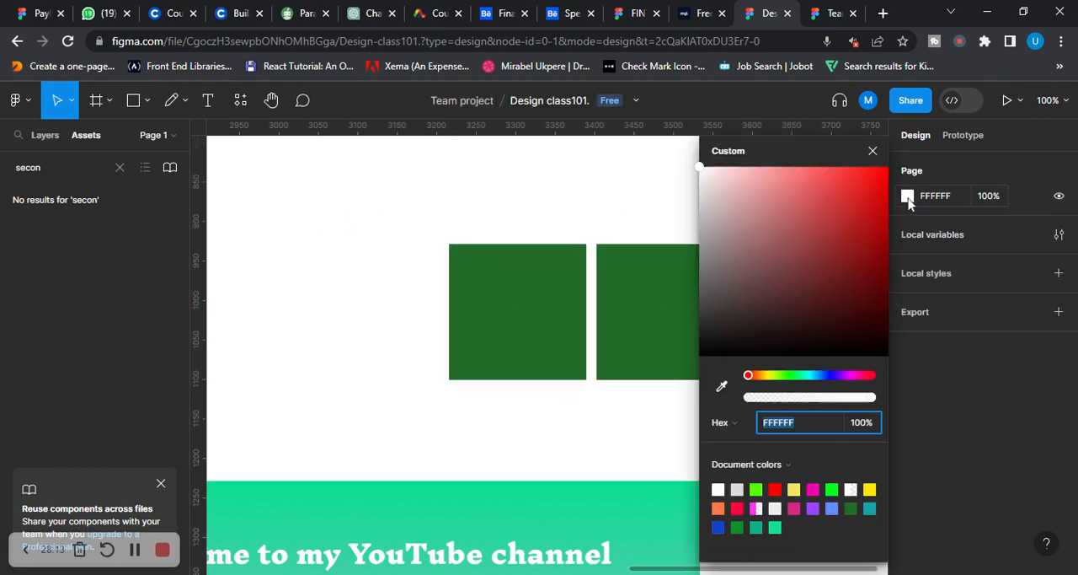
drag(730, 235, 706, 374)
click(306, 230)
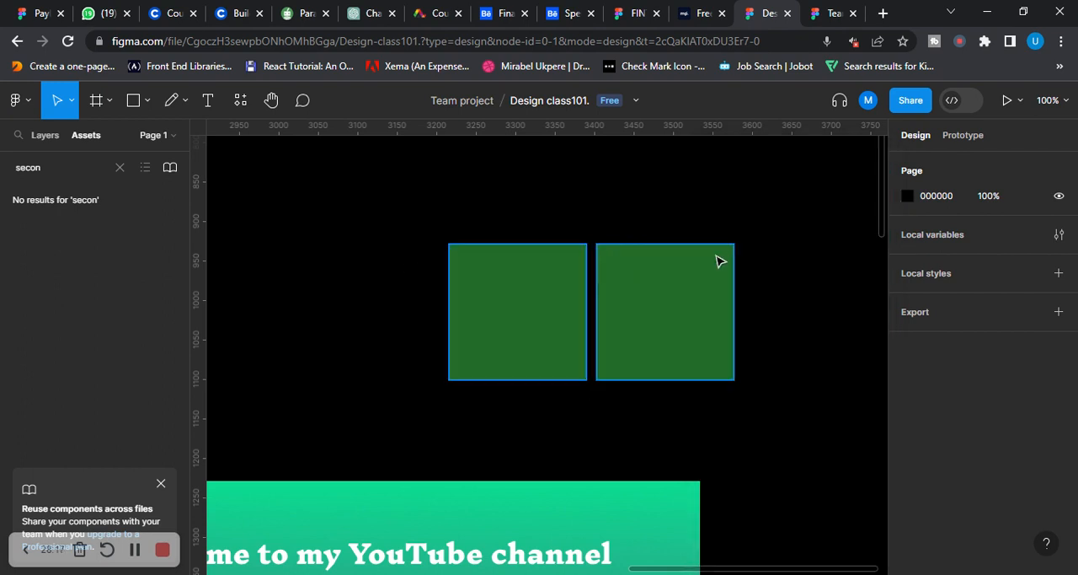
Look over the Instagram post frame and the coloured shapes above it, selecting the bright green 152 × 113 shape
scroll(581, 304, down, 5)
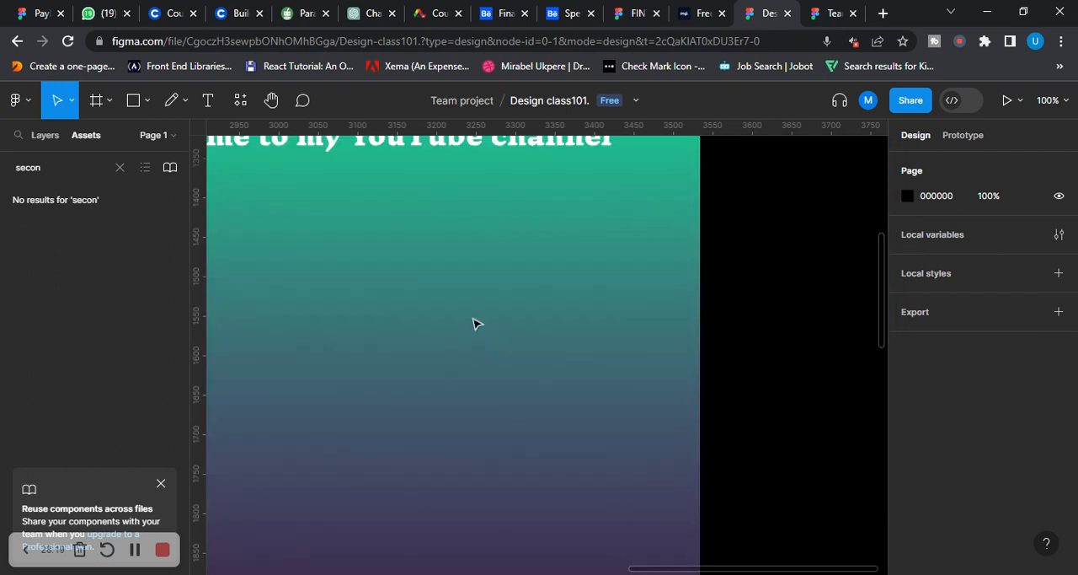
scroll(476, 320, left, 7)
scroll(667, 348, left, 1)
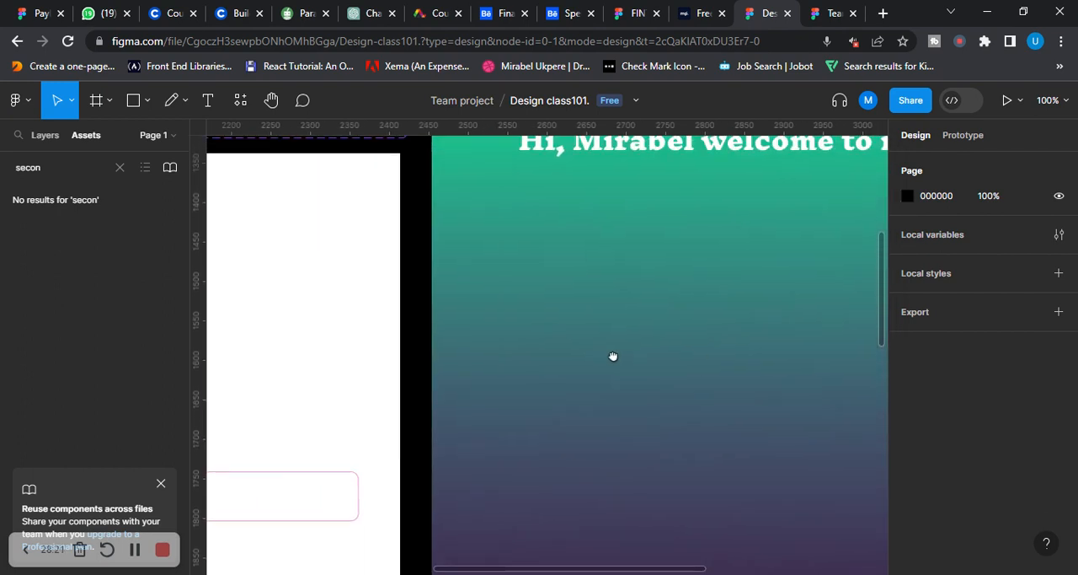
scroll(615, 356, up, 3)
scroll(621, 243, right, 2)
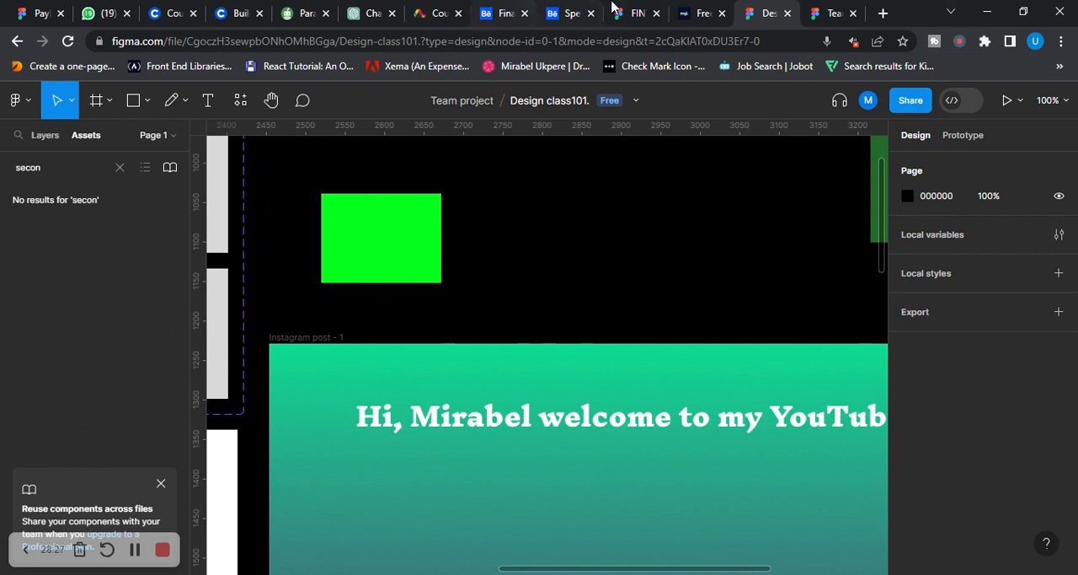
scroll(655, 258, down, 1)
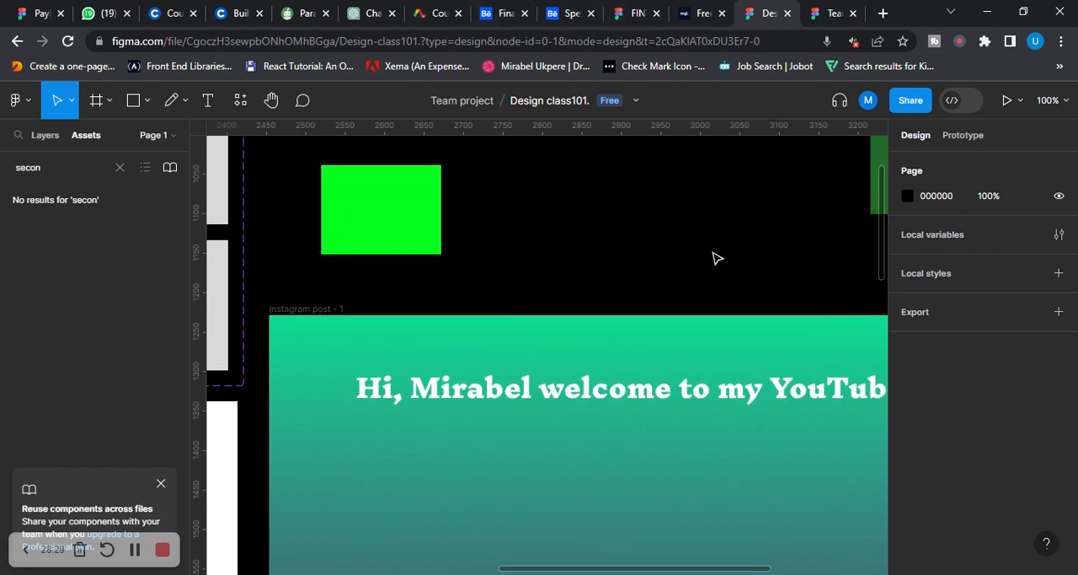
click(353, 215)
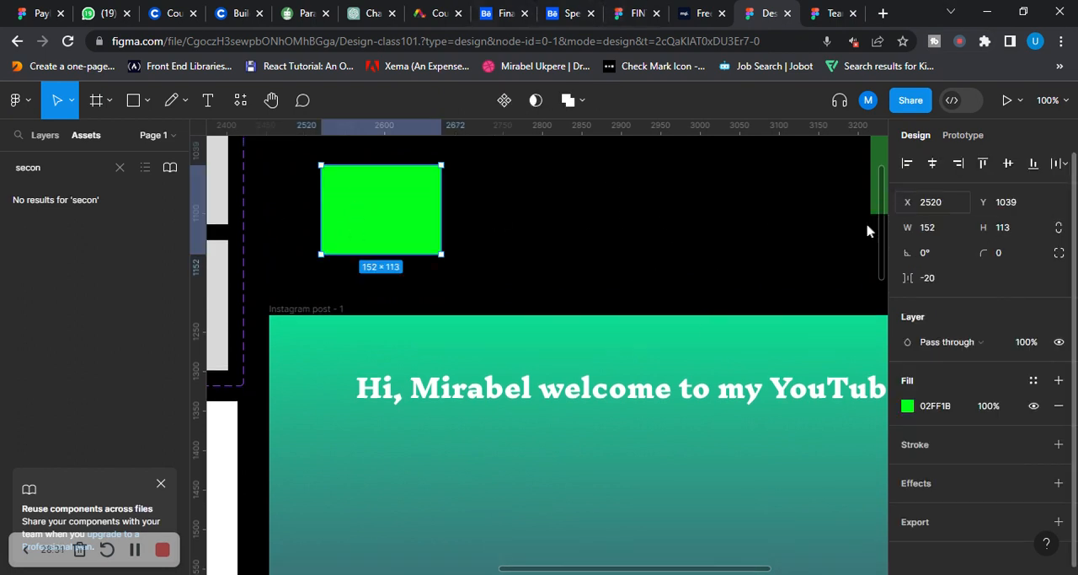
scroll(705, 276, down, 2)
scroll(851, 356, down, 3)
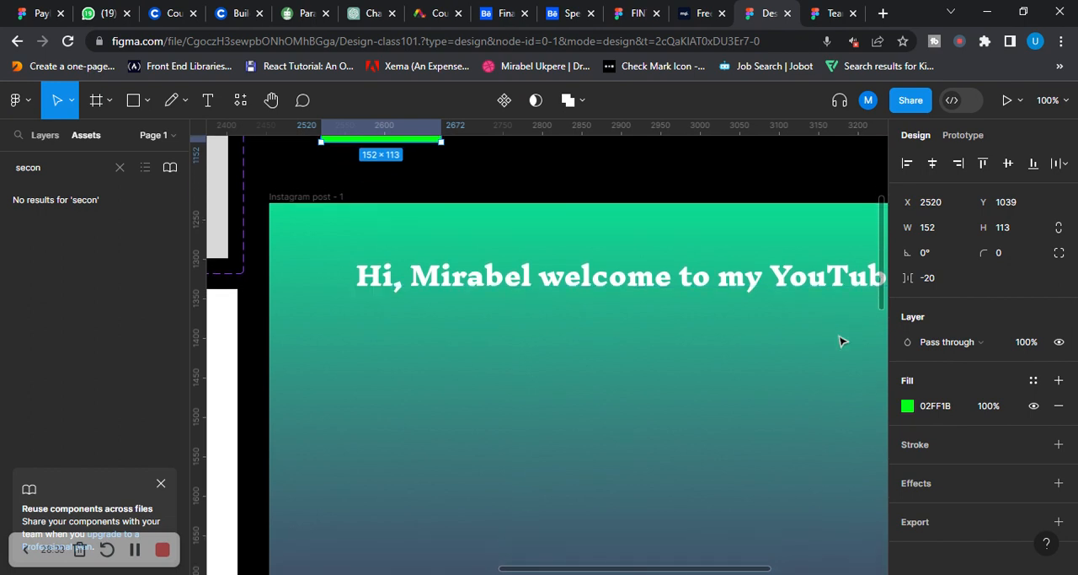
scroll(792, 339, down, 2)
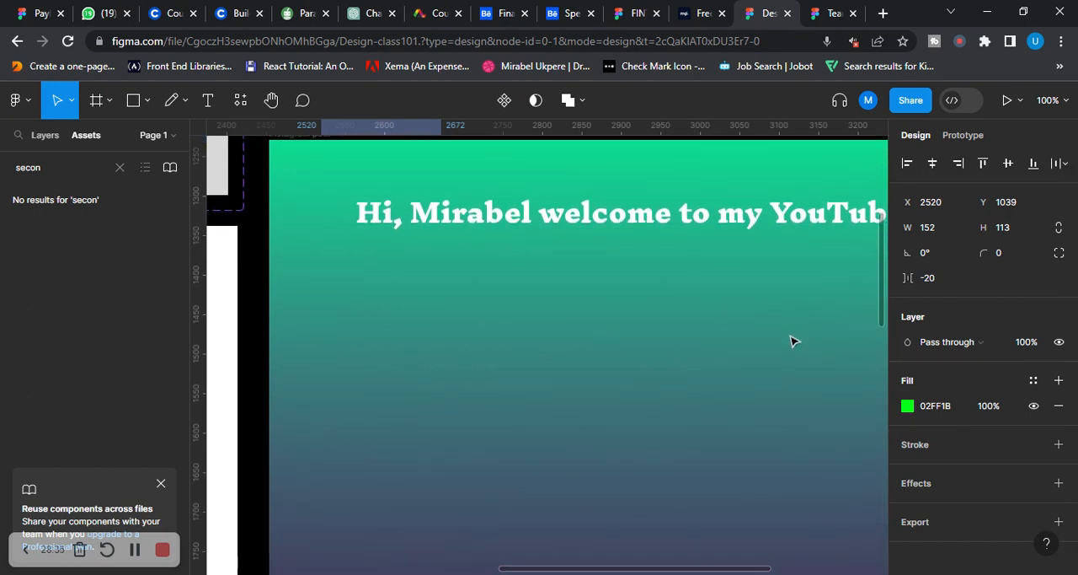
scroll(953, 439, down, 1)
scroll(688, 330, up, 10)
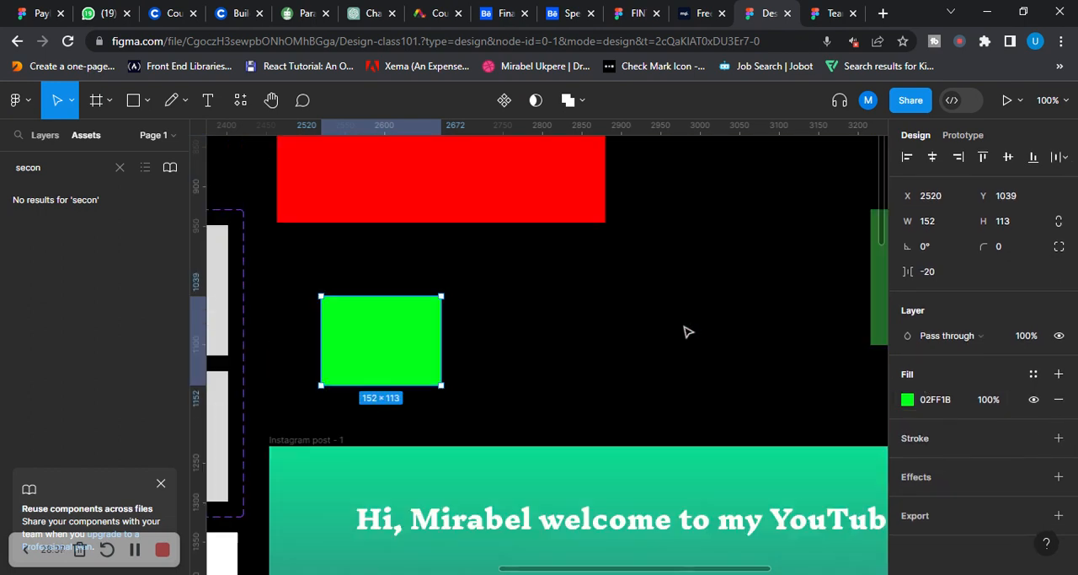
scroll(750, 324, left, 1)
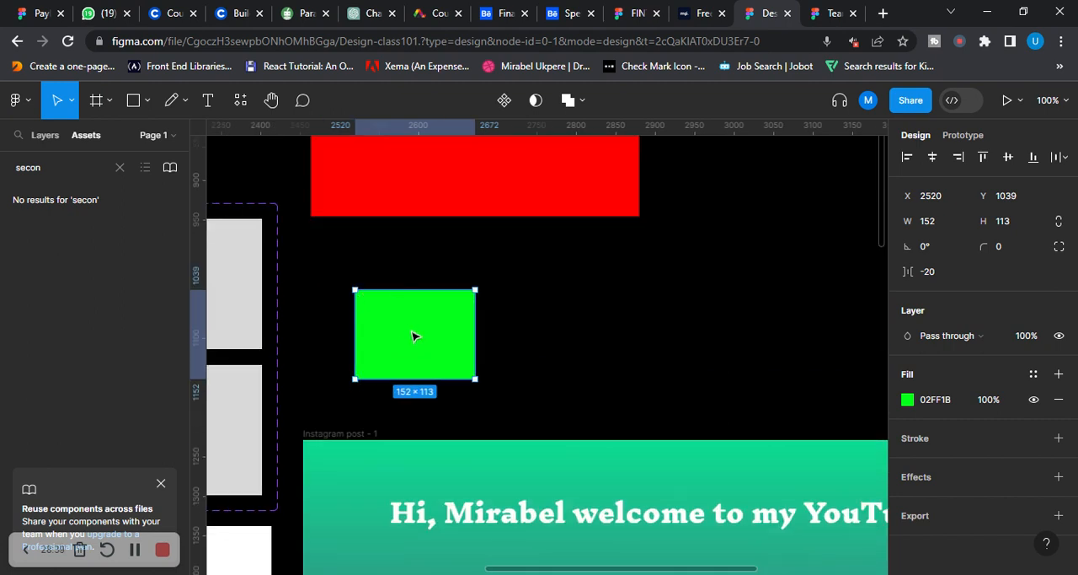
Move the bright green rectangle along to X 2766, Y 1036, above the Instagram post frame
scroll(716, 305, down, 5)
scroll(718, 302, up, 7)
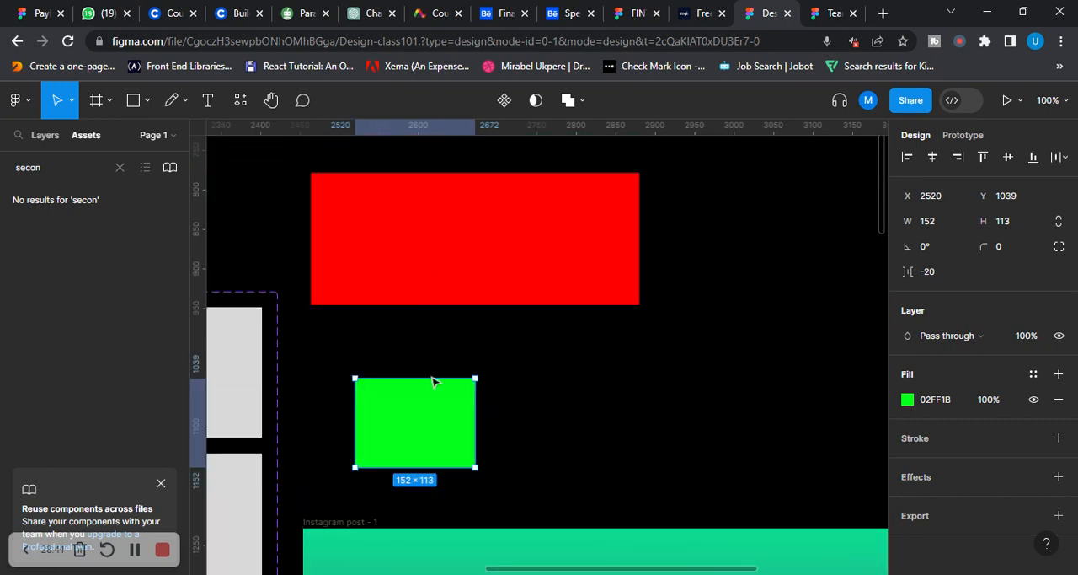
drag(405, 414, 610, 414)
scroll(718, 353, down, 10)
scroll(700, 336, up, 5)
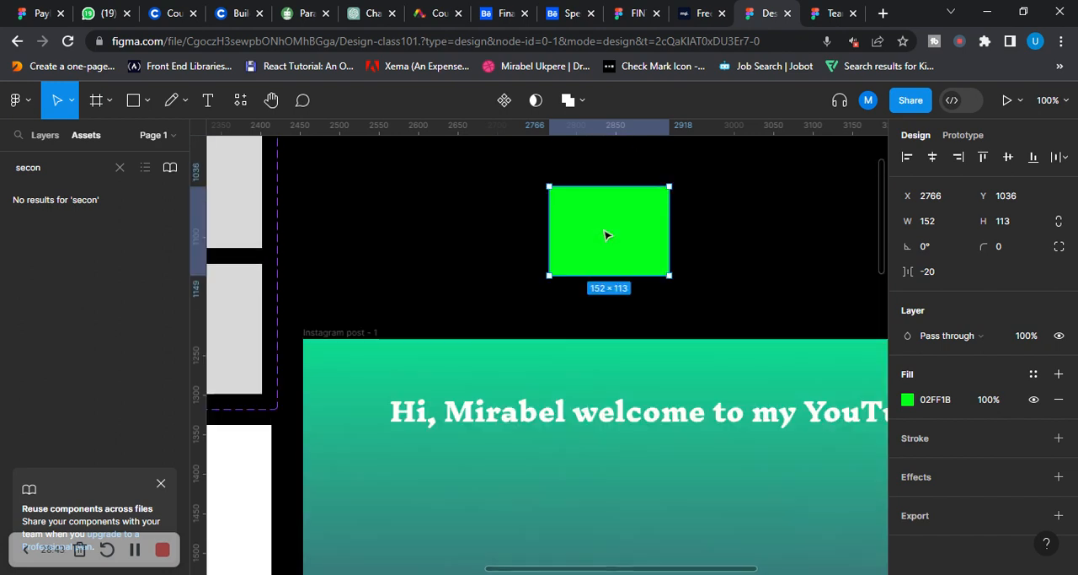
Draw a grey rectangle about 163 × 130 to the right of the bright green one
click(148, 104)
click(144, 143)
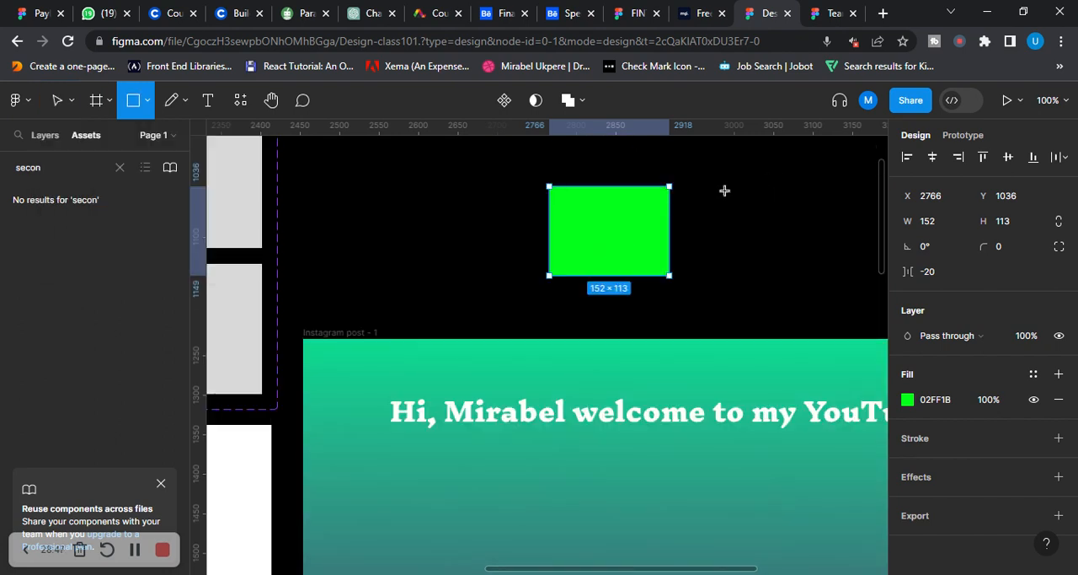
mouse_move(725, 191)
mouse_down()
mouse_move(850, 251)
mouse_move(857, 288)
mouse_up()
click(684, 292)
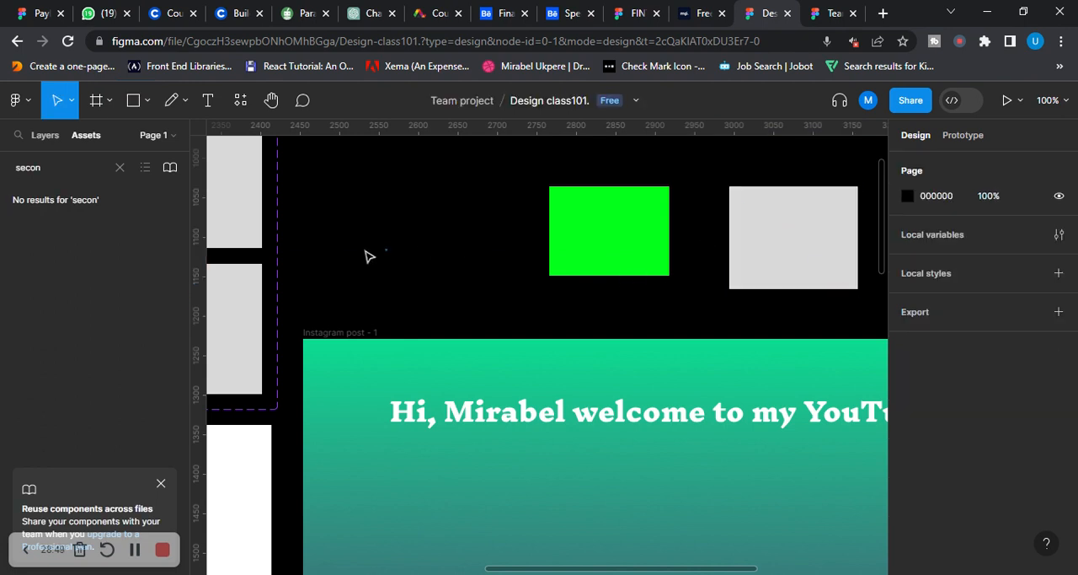
drag(669, 296, 360, 280)
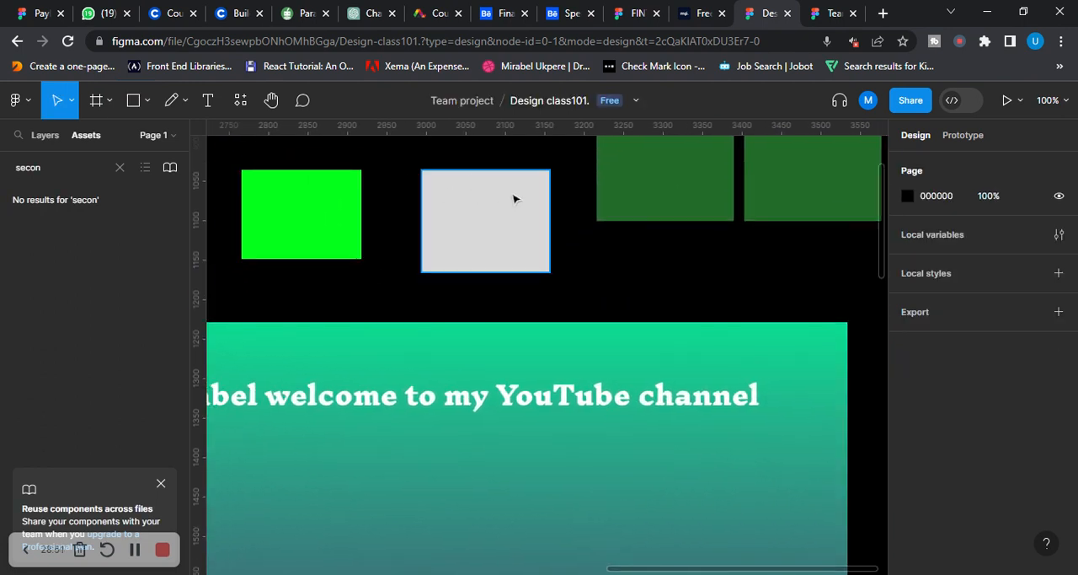
Give the new grey rectangle a red EB0000 stroke 14 thick and move it to X 2966, Y 1064
click(515, 199)
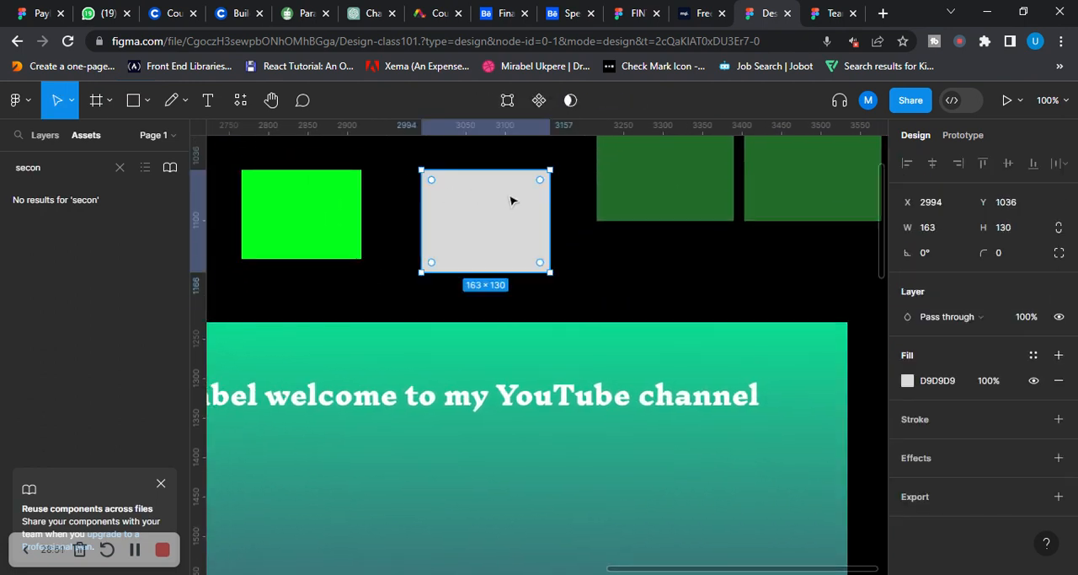
click(917, 428)
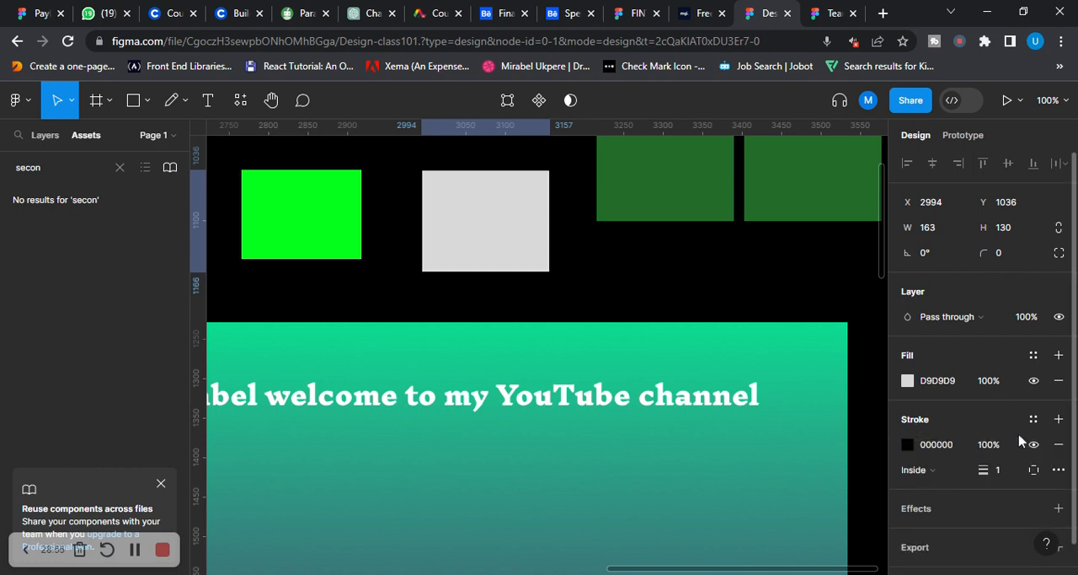
click(909, 445)
drag(814, 238, 917, 202)
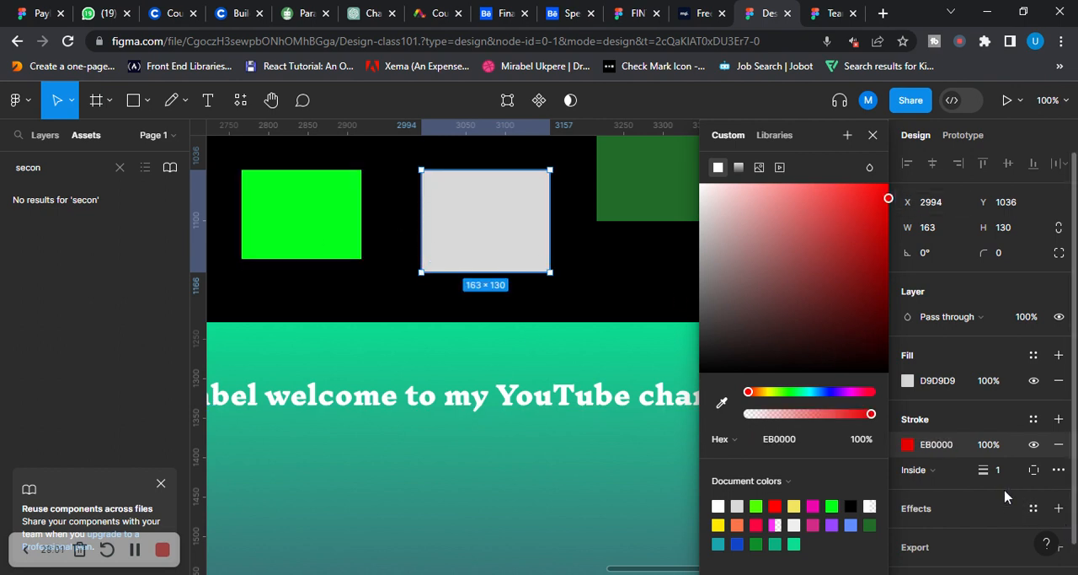
click(994, 470)
mouse_move(985, 469)
mouse_down()
mouse_move(979, 462)
mouse_move(1001, 473)
mouse_up()
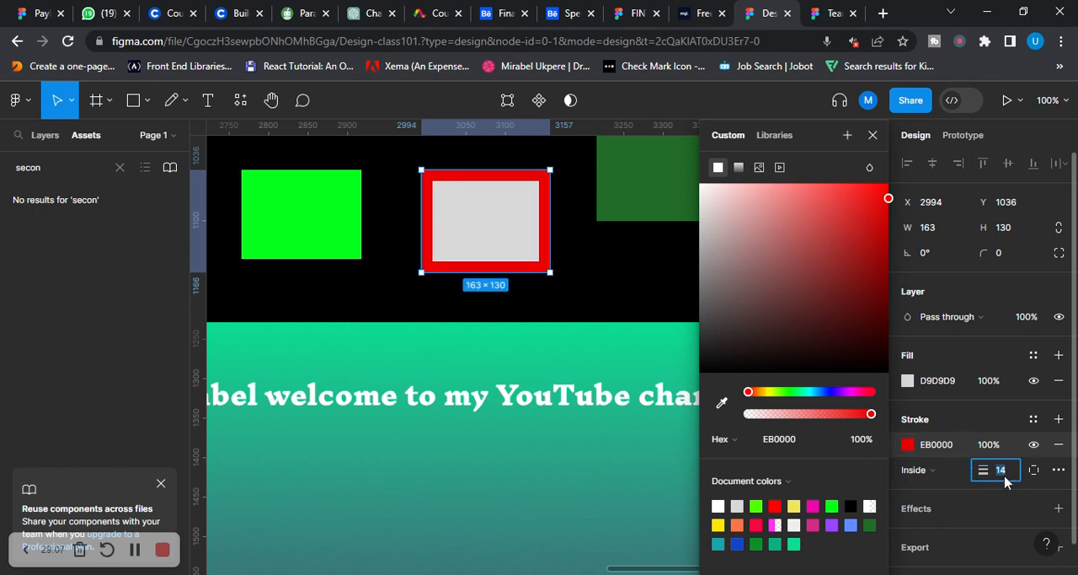
click(392, 292)
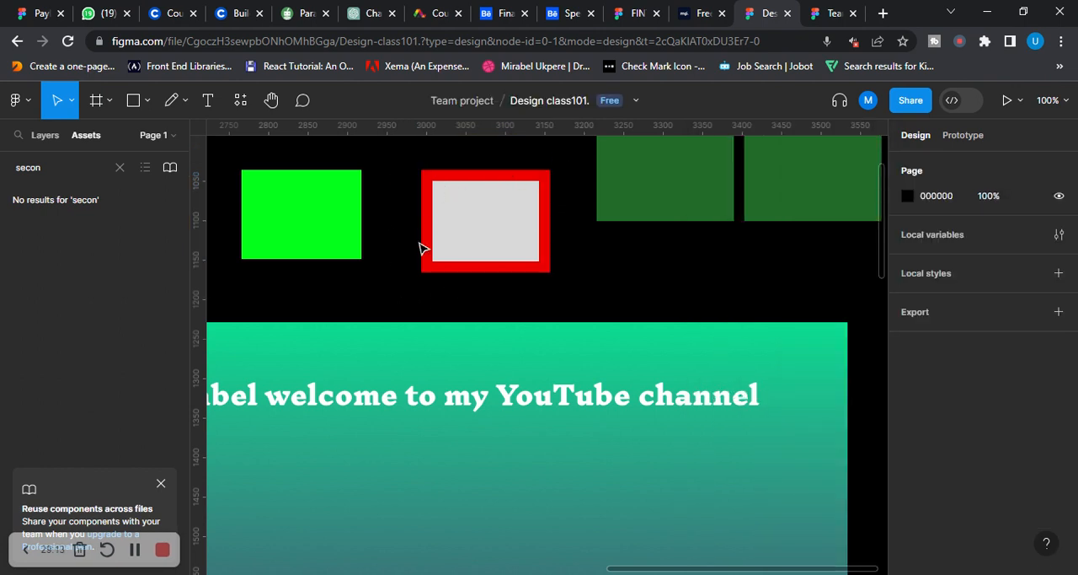
drag(494, 236, 471, 259)
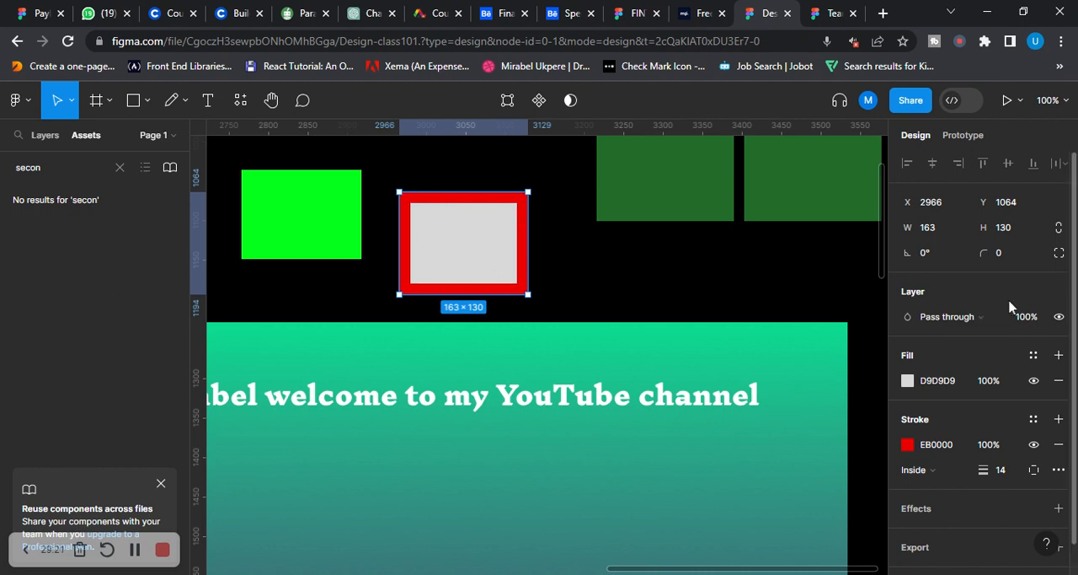
Try the Center and Outside positions for the red stroke and return it to Inside
click(961, 475)
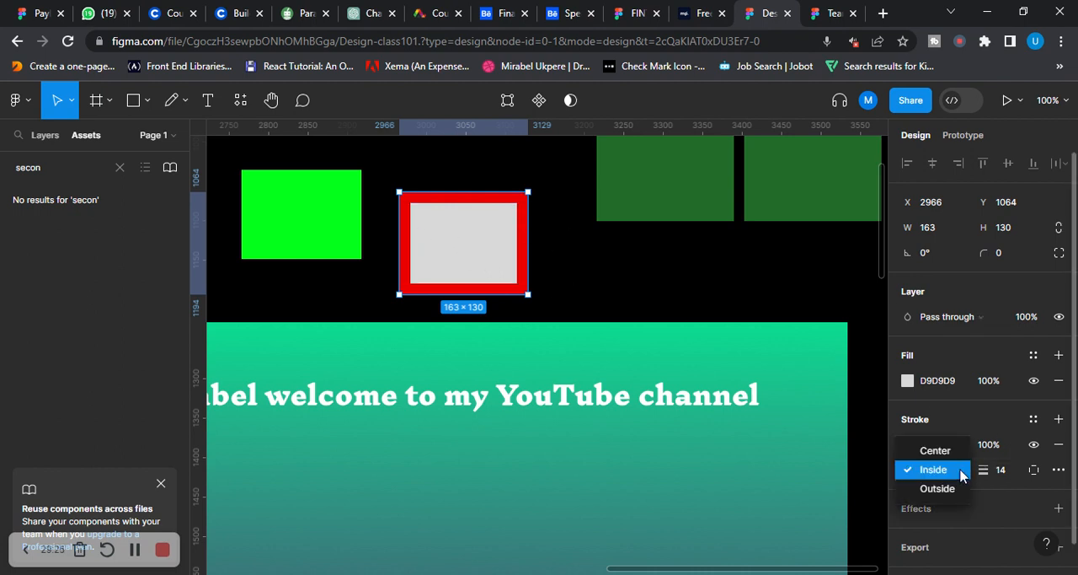
click(935, 451)
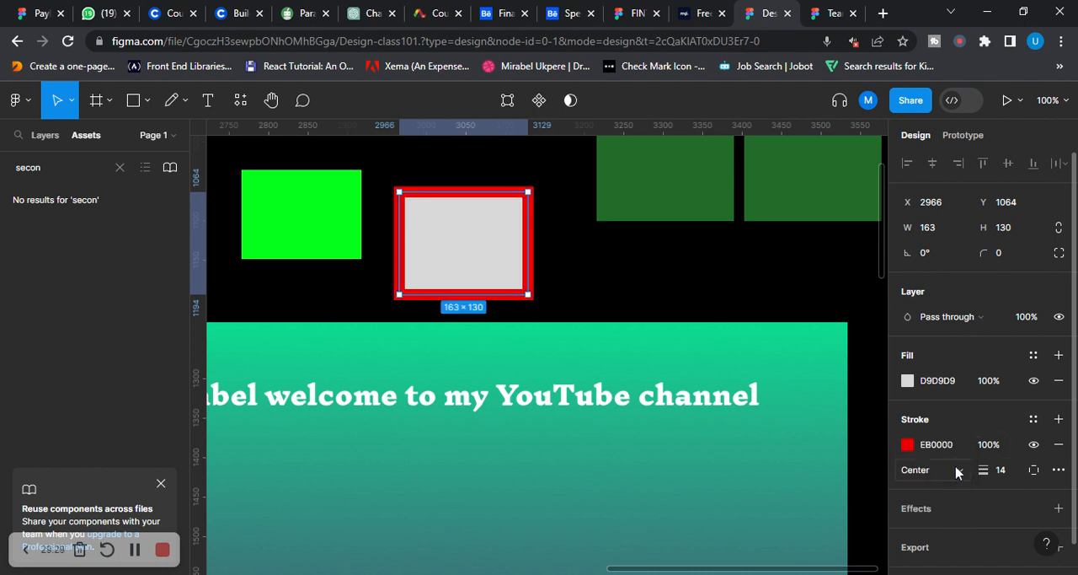
click(957, 474)
click(948, 512)
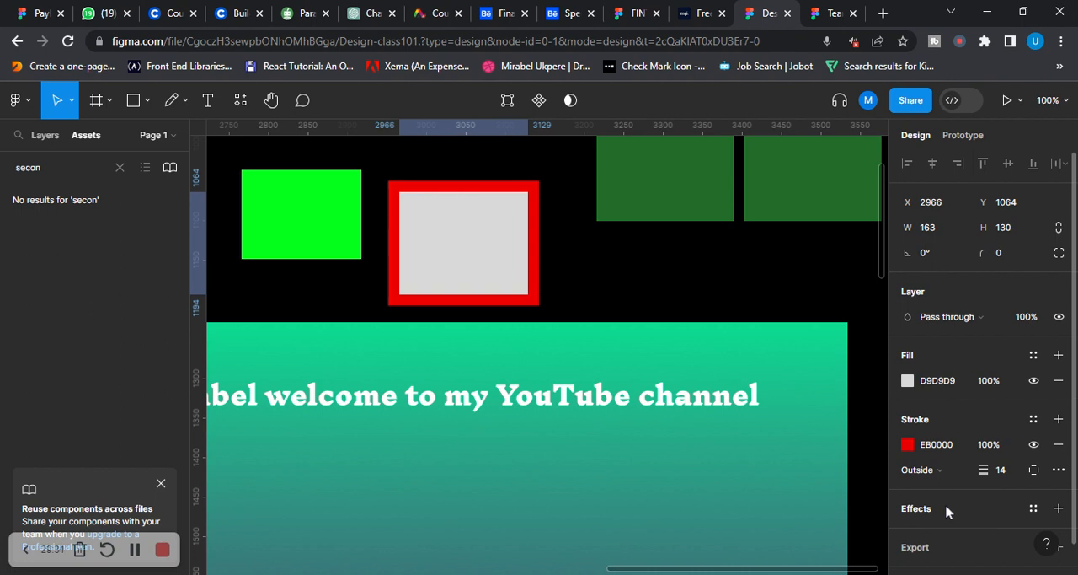
click(953, 477)
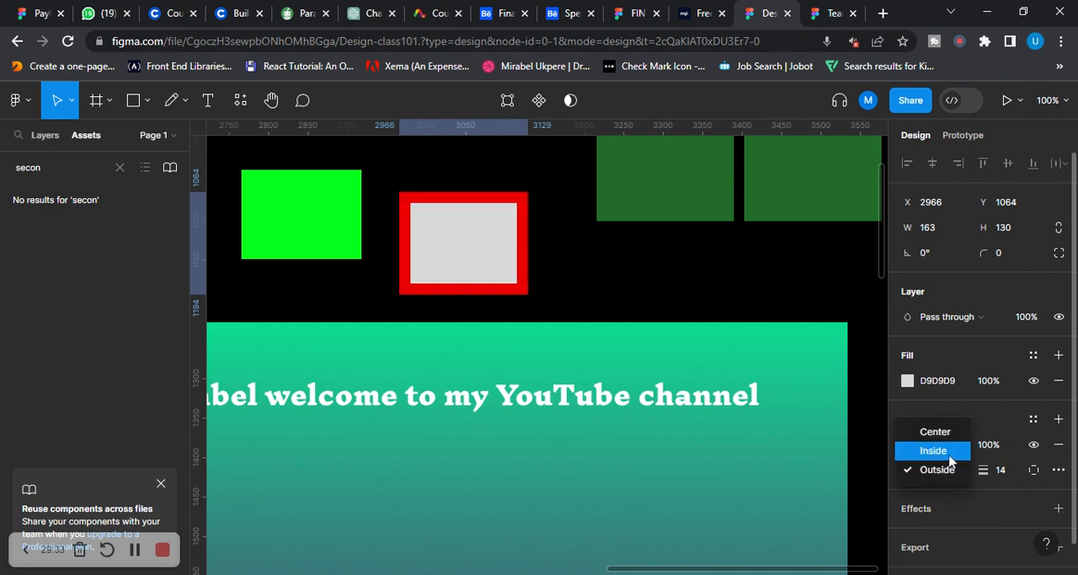
click(937, 452)
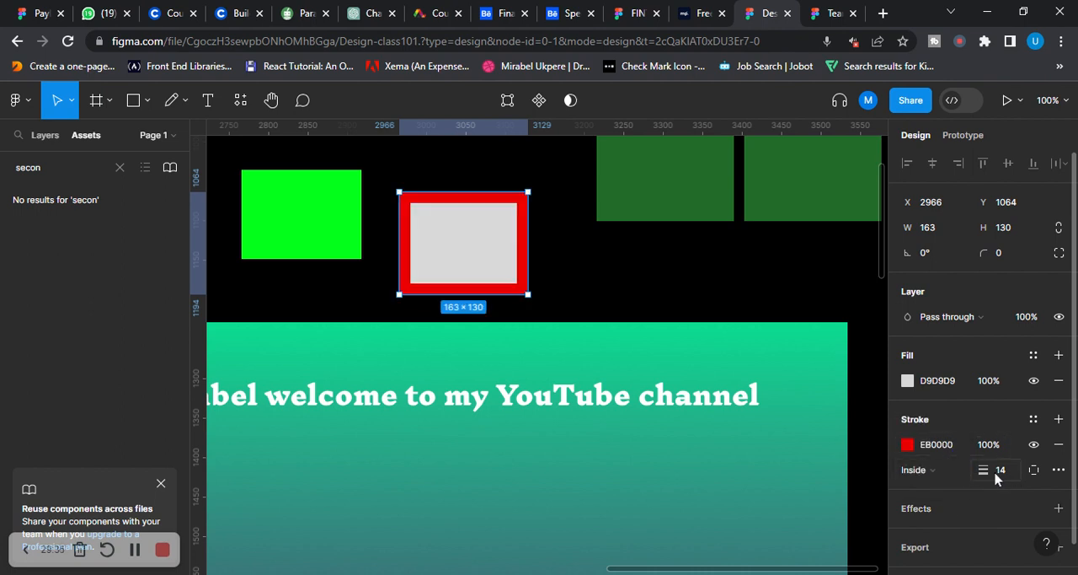
Explore the advanced stroke options, previewing the Dash style and the other corner joins, and restore the miter join
click(1059, 471)
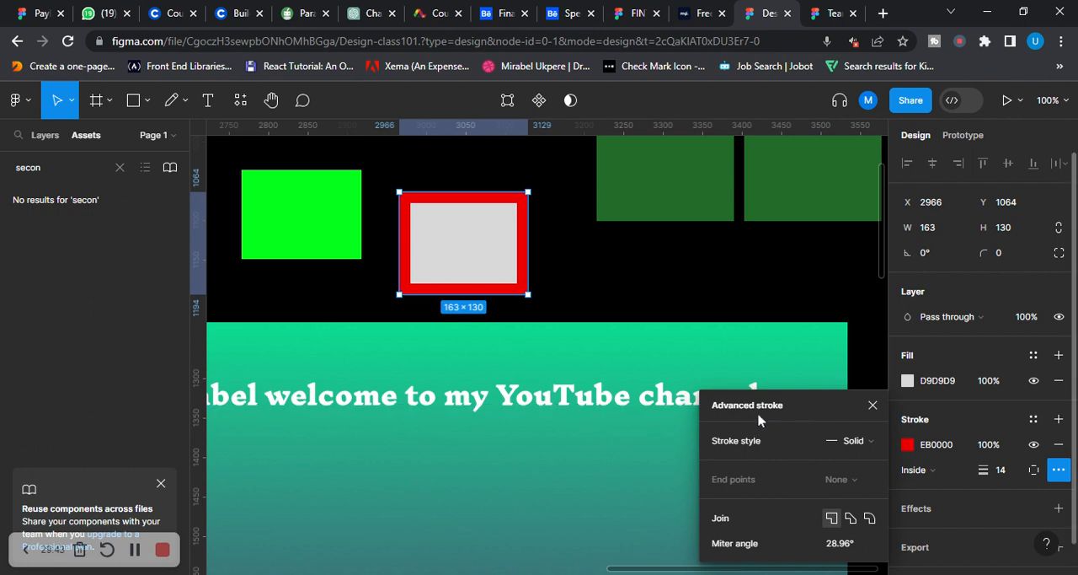
click(872, 445)
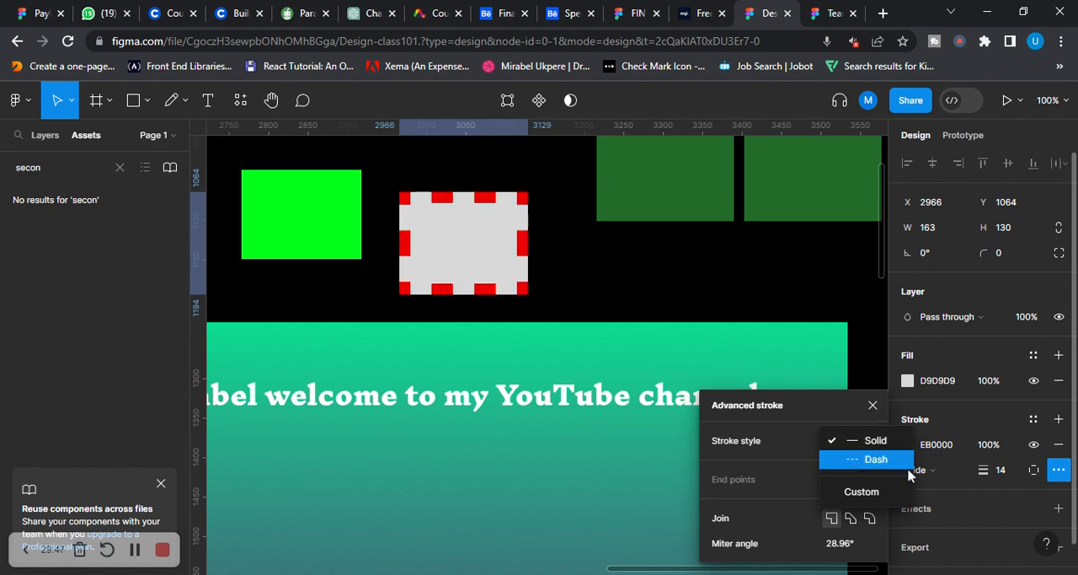
click(872, 523)
click(853, 523)
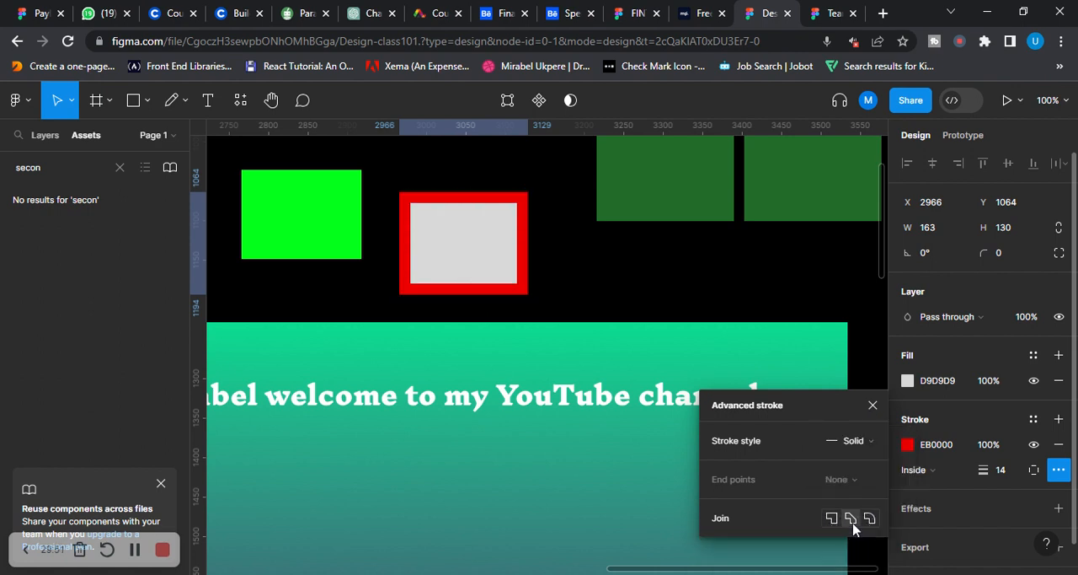
click(835, 521)
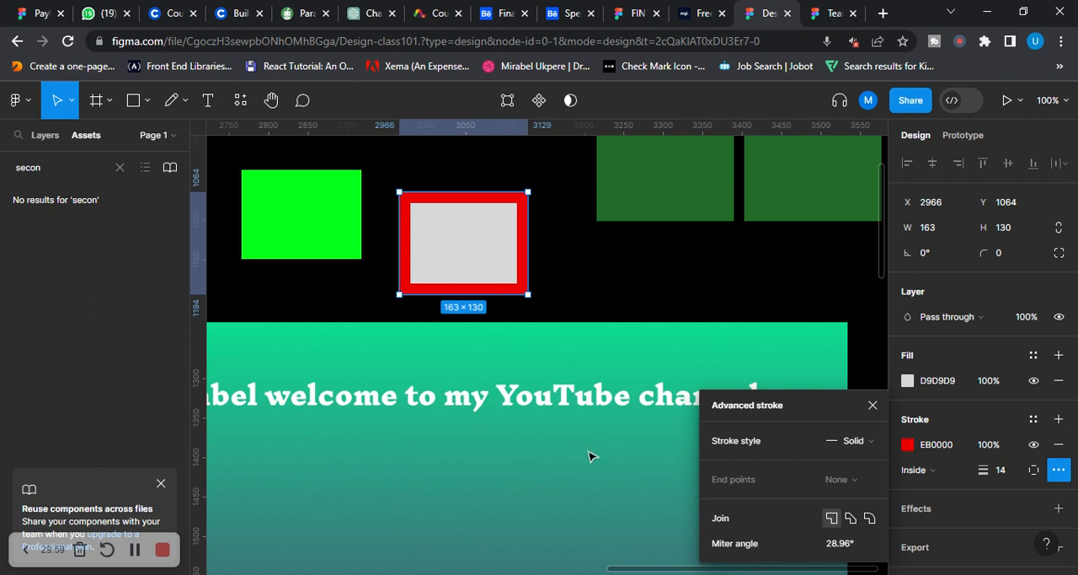
scroll(809, 308, up, 1)
click(830, 298)
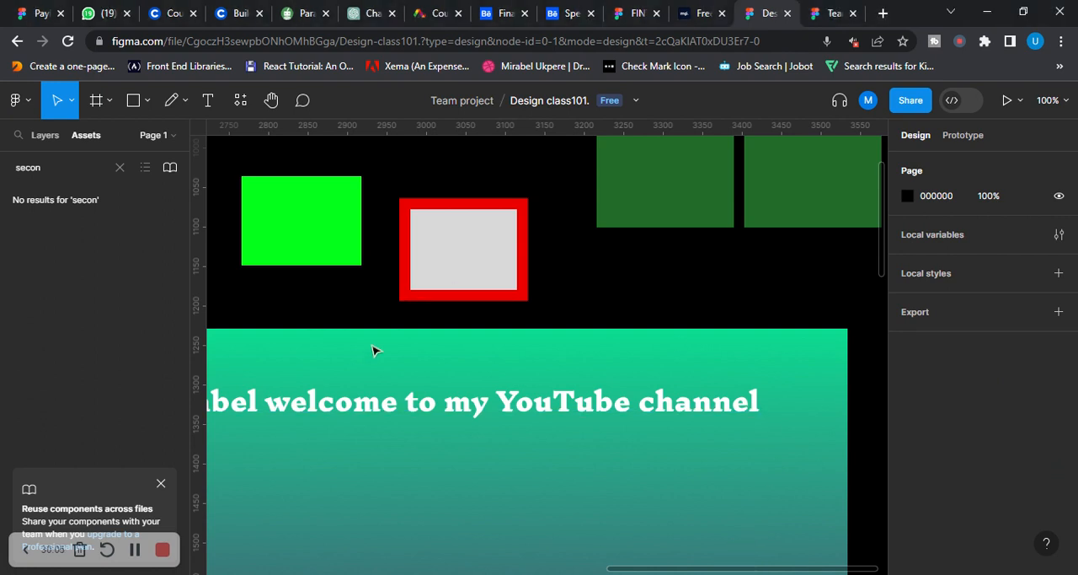
Add a drop shadow to the red-bordered grey rectangle and open its settings
scroll(527, 316, down, 3)
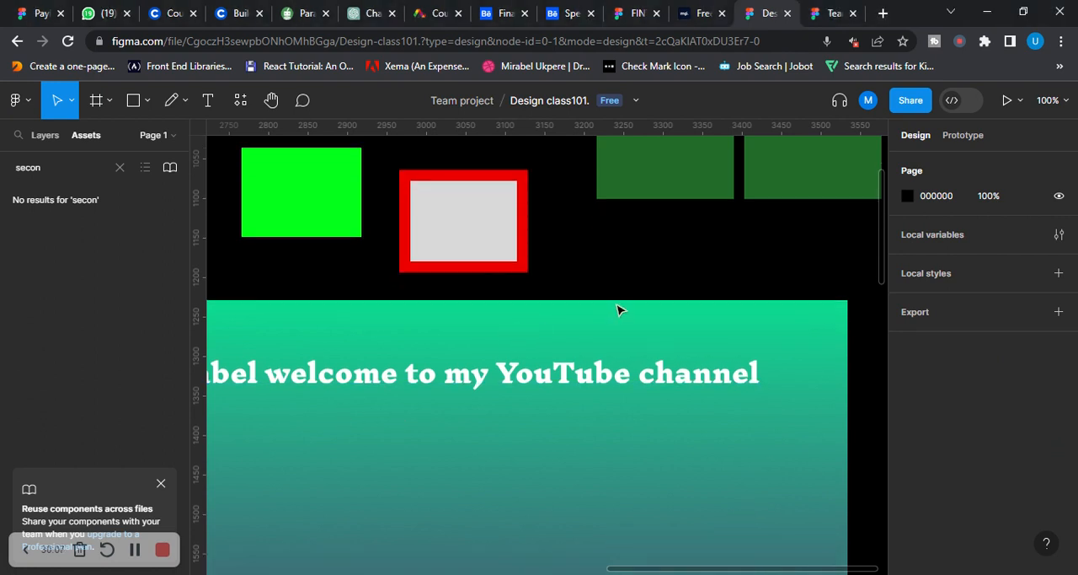
scroll(688, 342, down, 3)
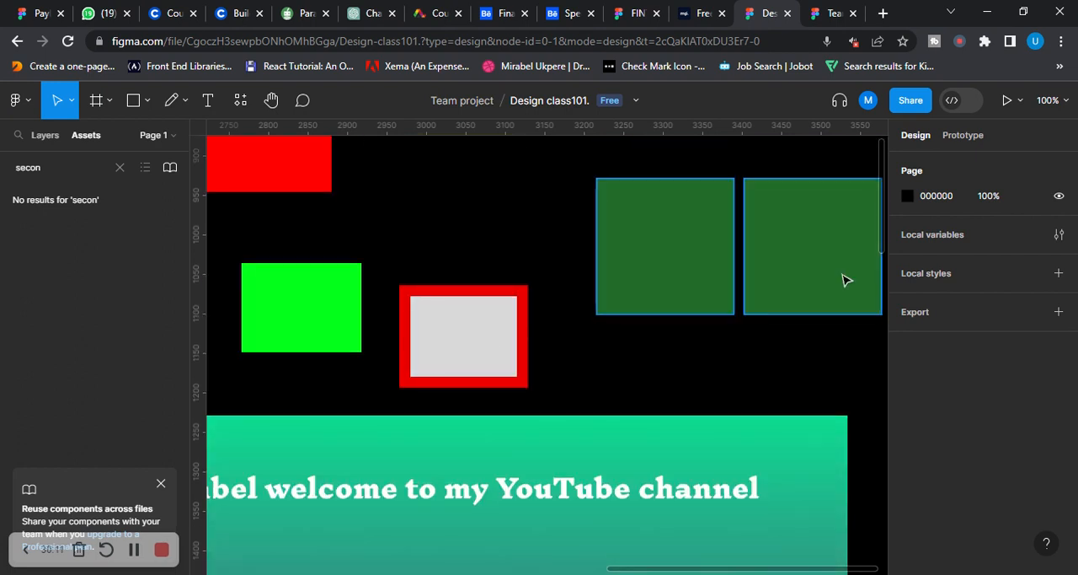
scroll(462, 310, down, 2)
click(461, 312)
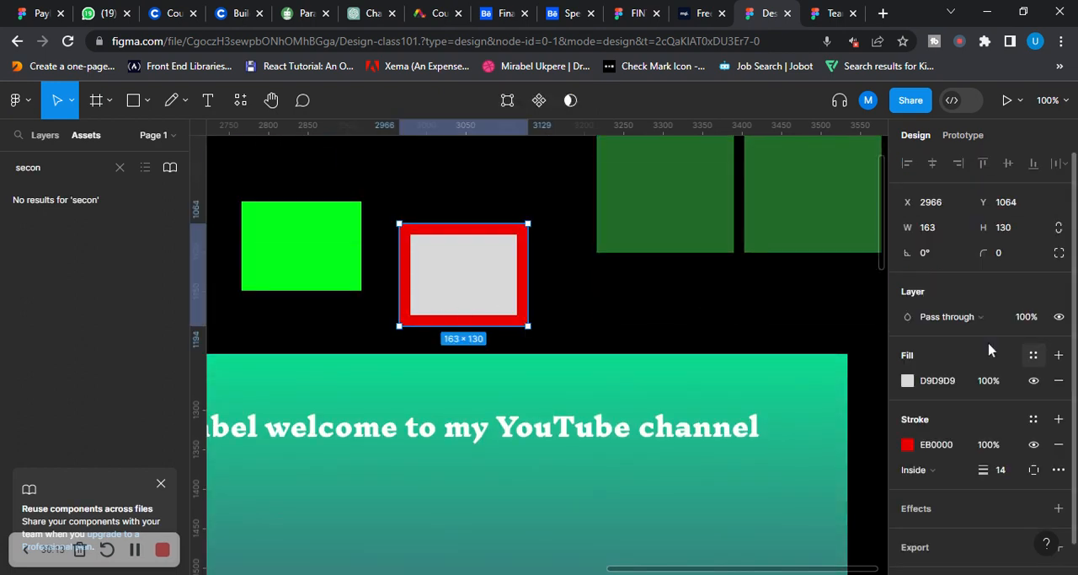
scroll(948, 375, down, 1)
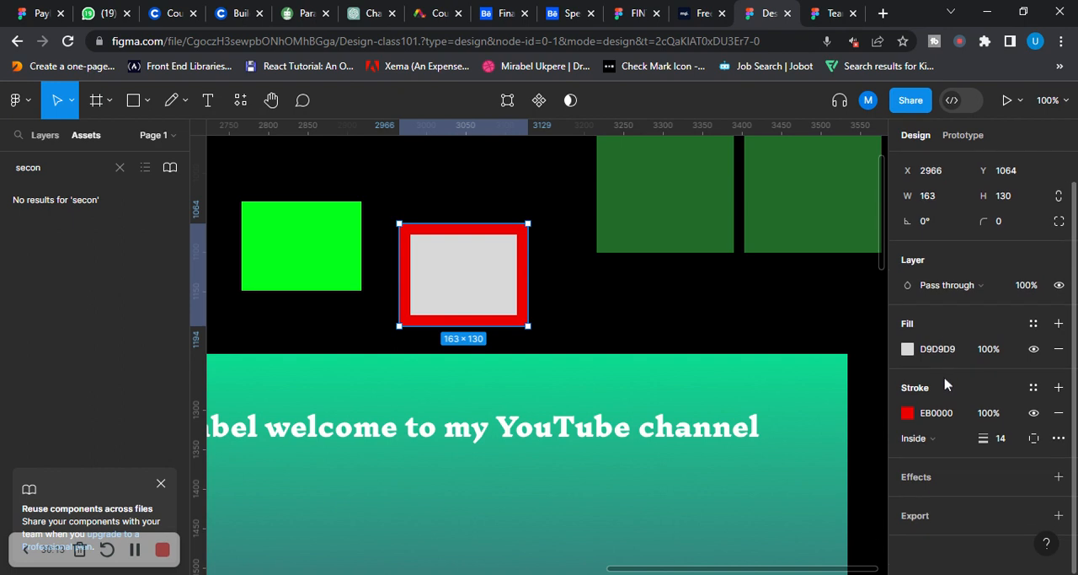
click(924, 479)
click(908, 503)
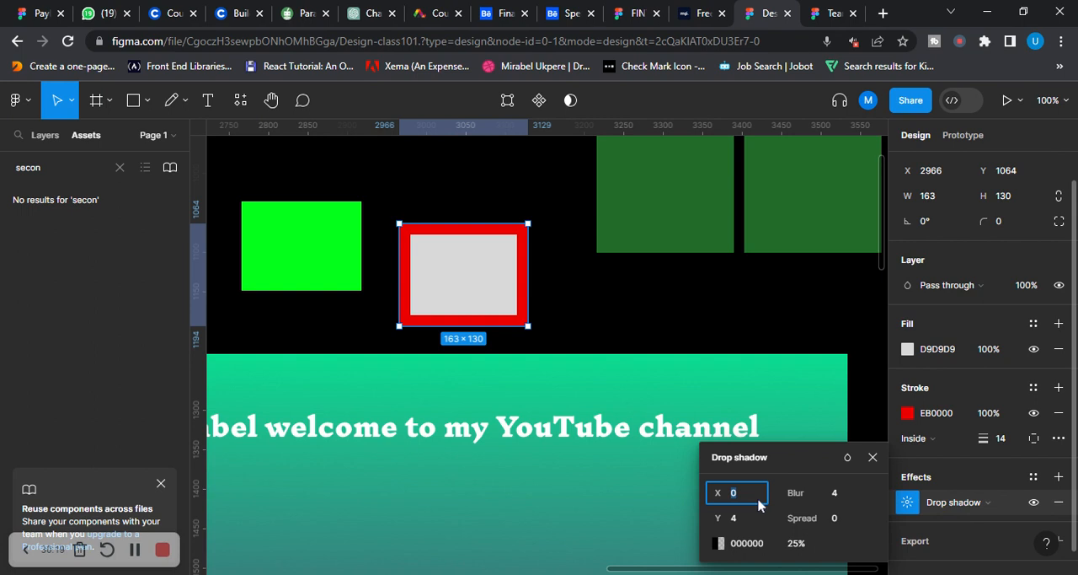
Set the drop shadow's X offset to 9999999 on the red-bordered rectangle and deselect it
text(uuuuuuuuuu)
key(BackSpace)
key(BackSpace)
key(BackSpace)
key(BackSpace)
key(BackSpace)
key(BackSpace)
key(BackSpace)
key(BackSpace)
key(BackSpace)
key(BackSpace)
text(99999999)
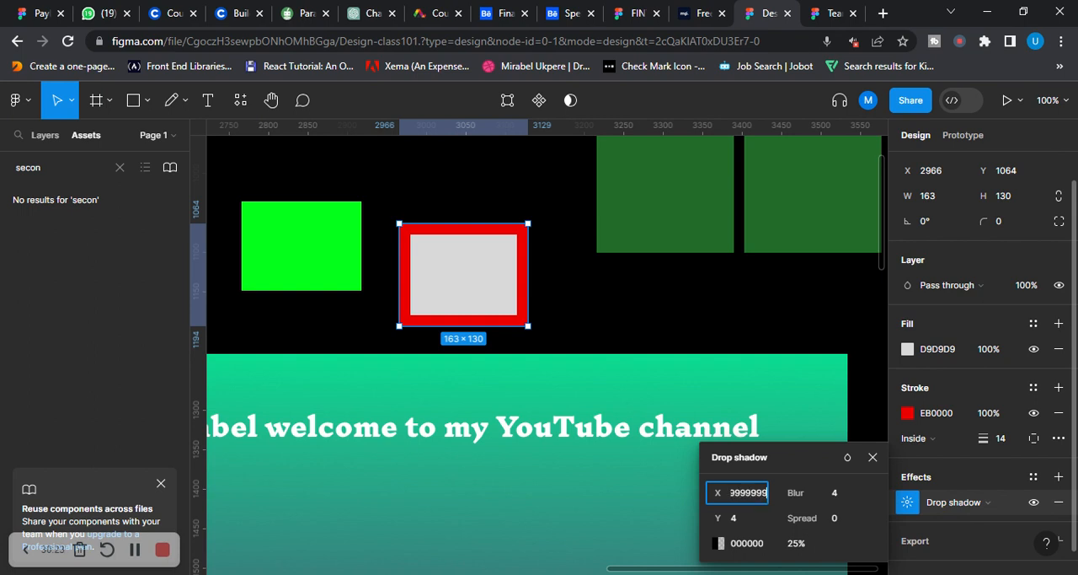
click(823, 328)
click(435, 262)
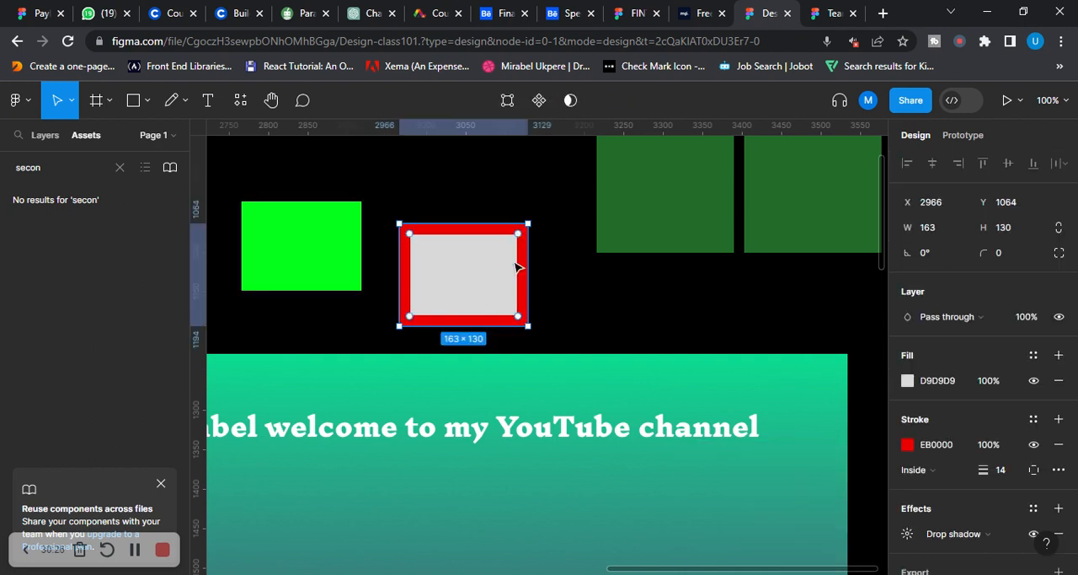
scroll(605, 280, down, 1)
click(602, 287)
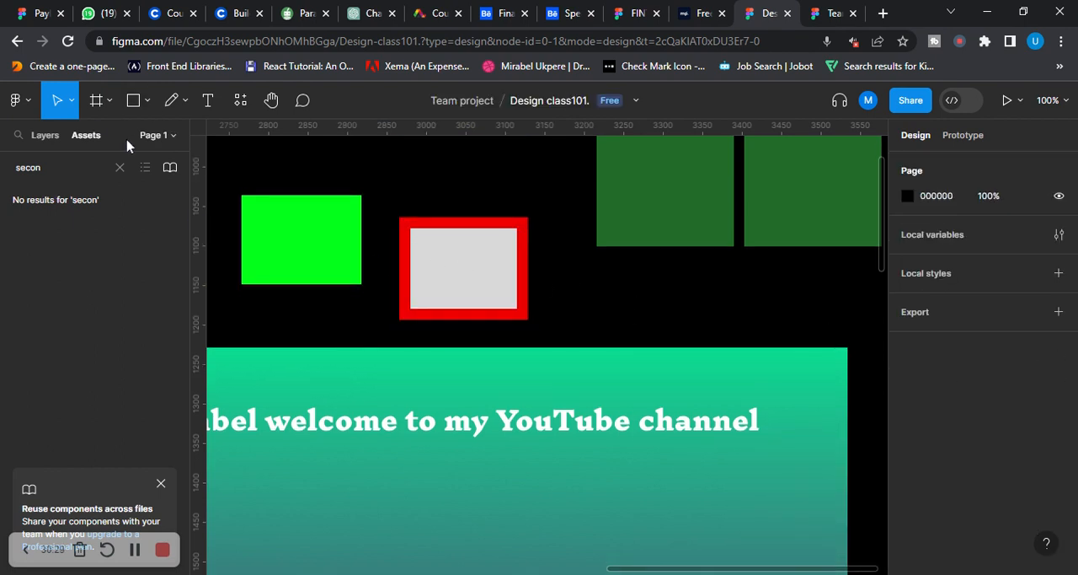
Draw another grey rectangle about 189 × 167 in the empty area above the dark green shapes
click(150, 102)
click(120, 140)
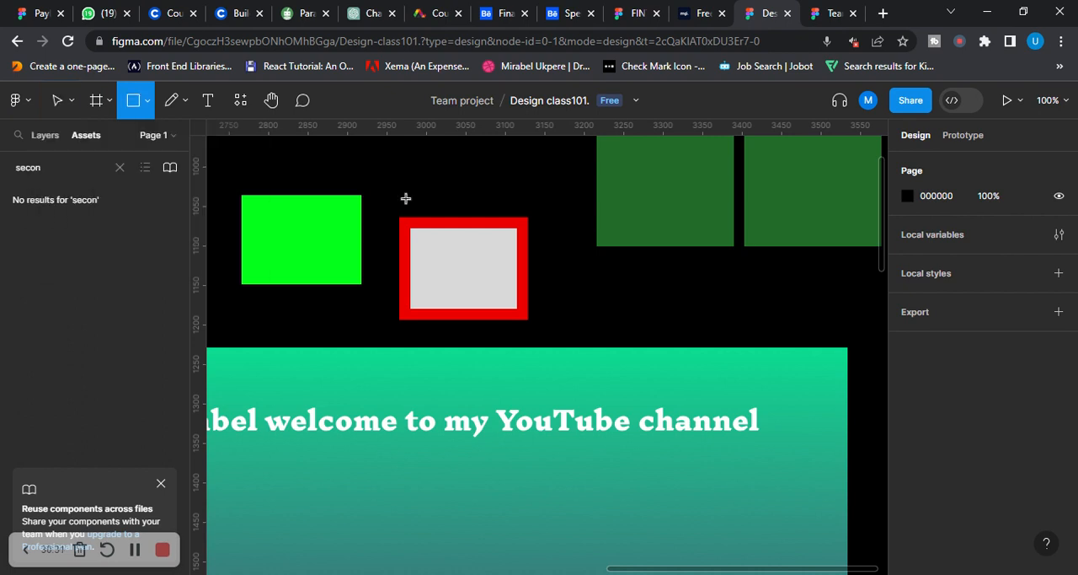
scroll(368, 310, up, 5)
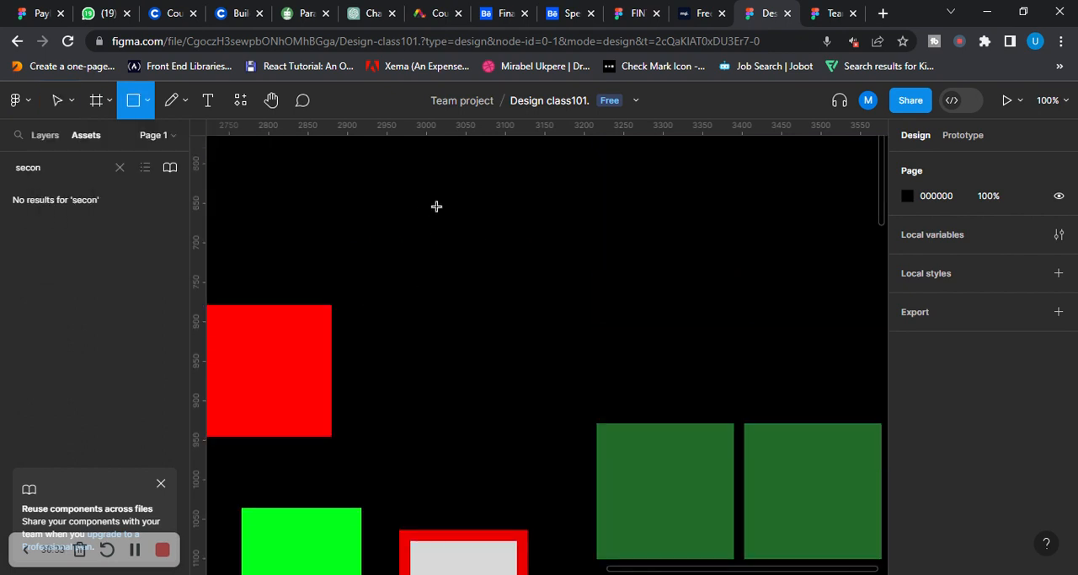
mouse_move(442, 195)
mouse_down()
mouse_move(592, 294)
mouse_move(589, 339)
mouse_move(591, 326)
mouse_up()
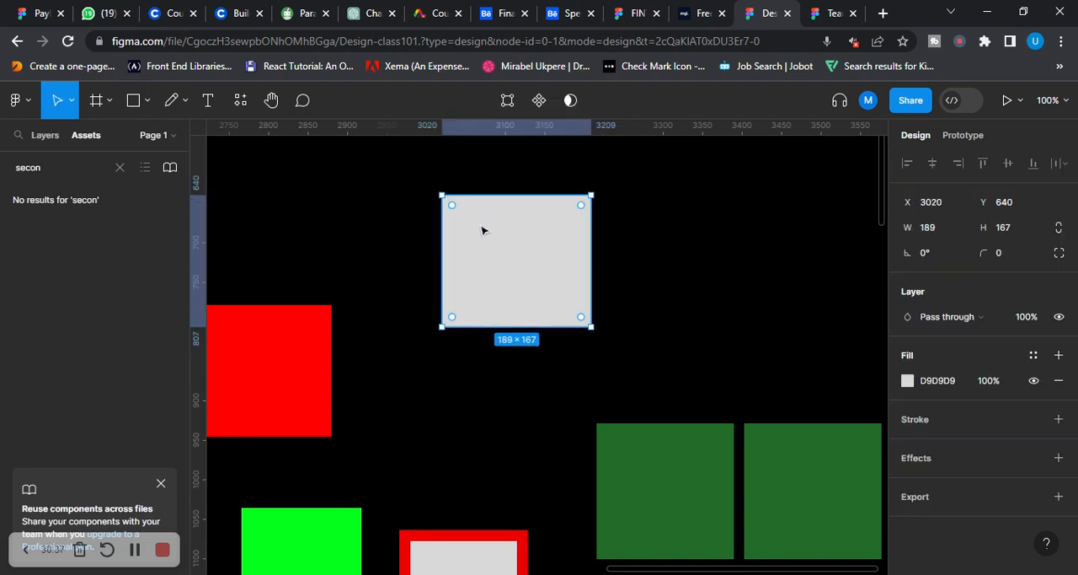
Add a drop shadow with a Y offset of 490 to the new grey rectangle and move the rectangle to X 3076, Y 622
click(929, 468)
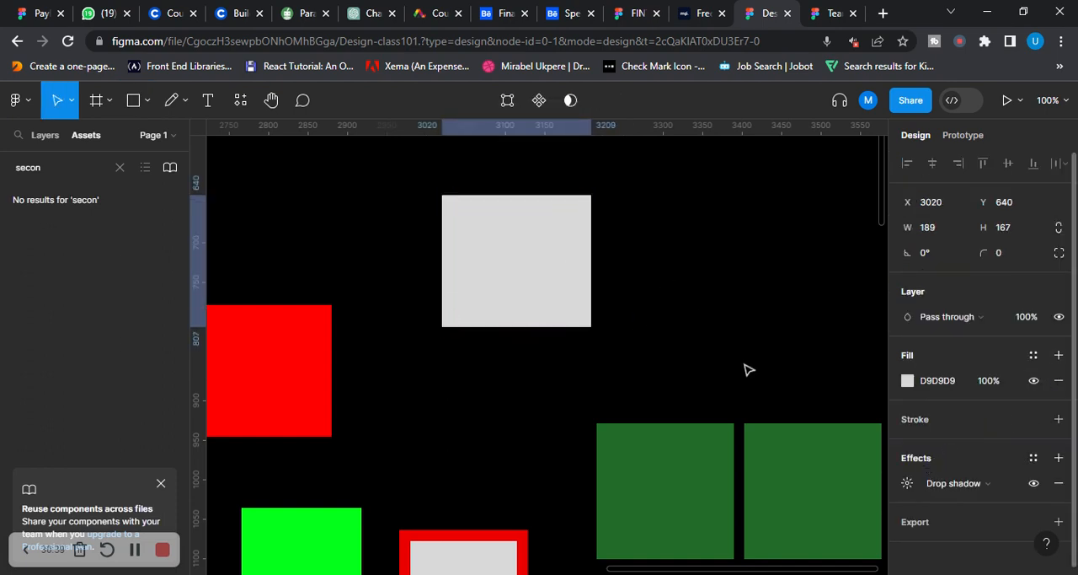
click(907, 486)
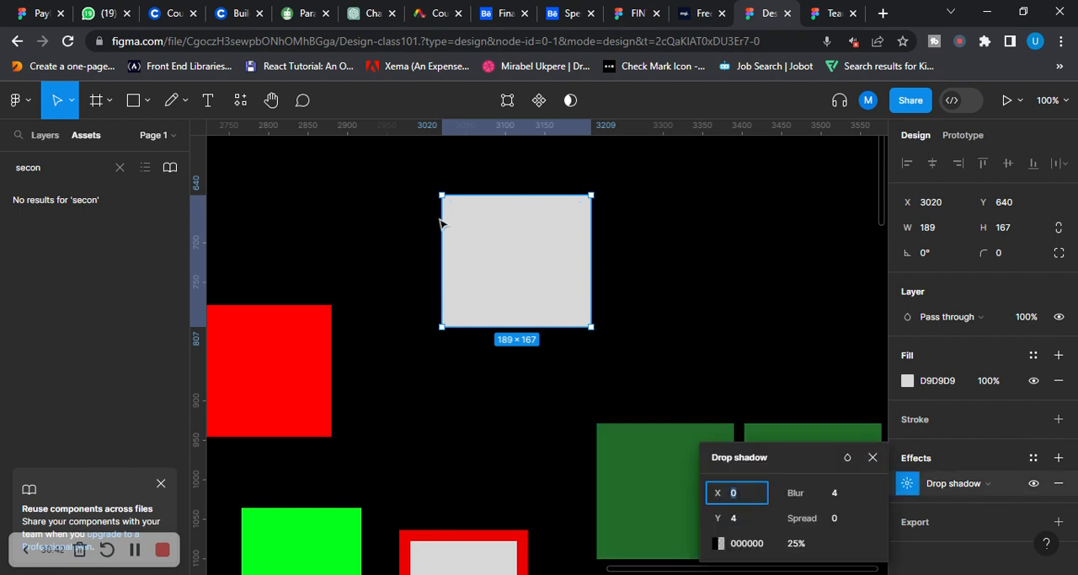
click(750, 522)
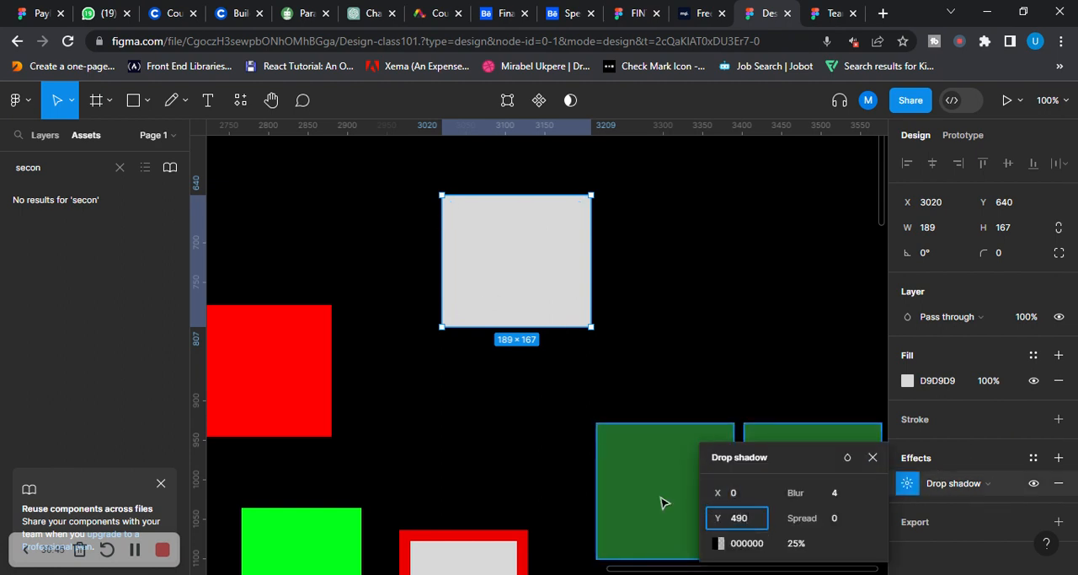
drag(568, 263, 616, 248)
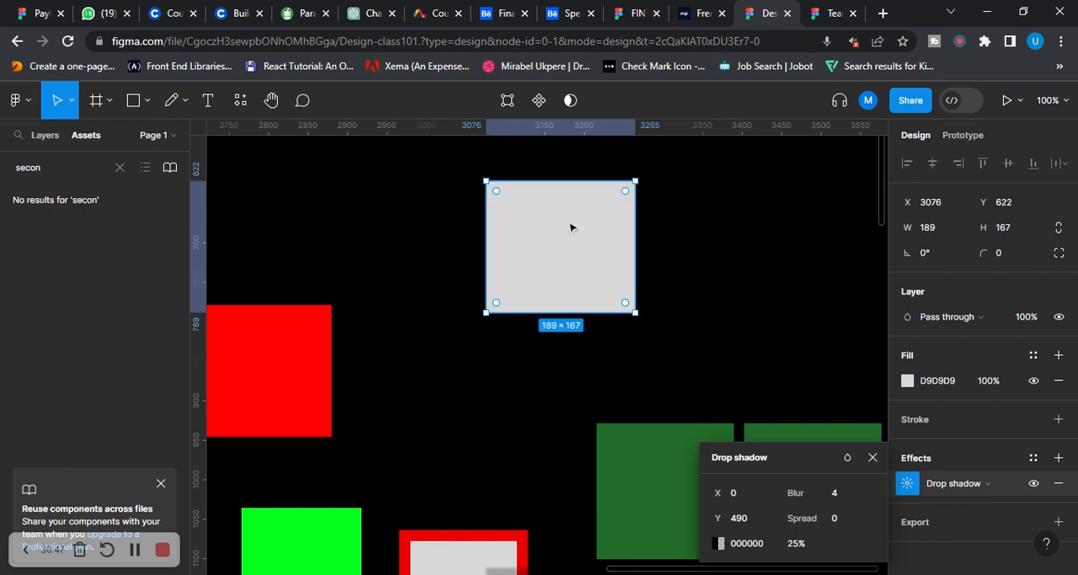
Draw an ellipse about 110 × 84 inside the new grey rectangle and fill it with red FD0E0E
click(149, 104)
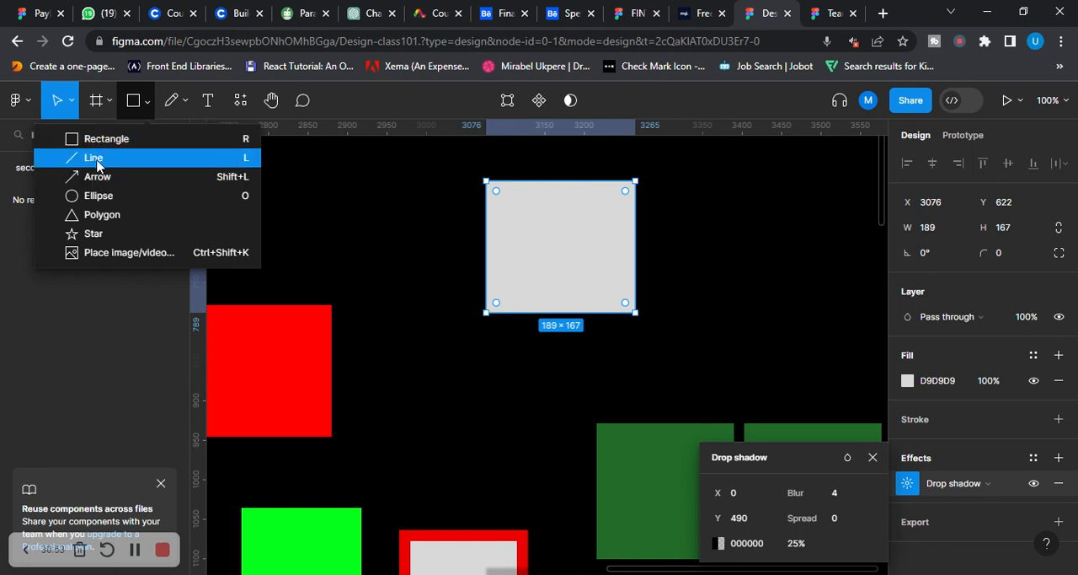
click(103, 197)
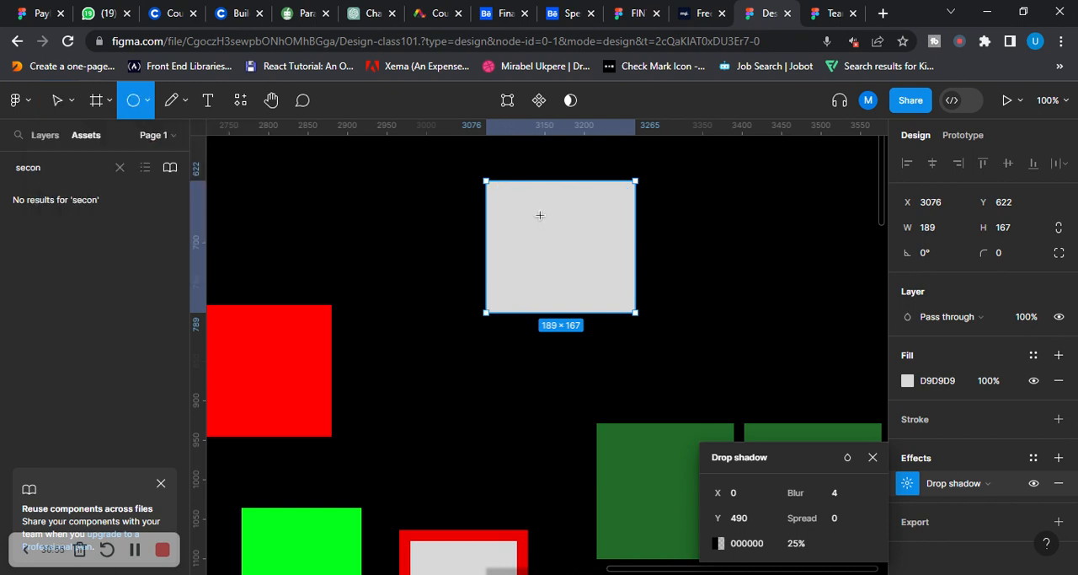
mouse_move(527, 213)
mouse_down()
mouse_move(559, 267)
mouse_move(616, 281)
mouse_move(566, 259)
mouse_move(602, 283)
mouse_up()
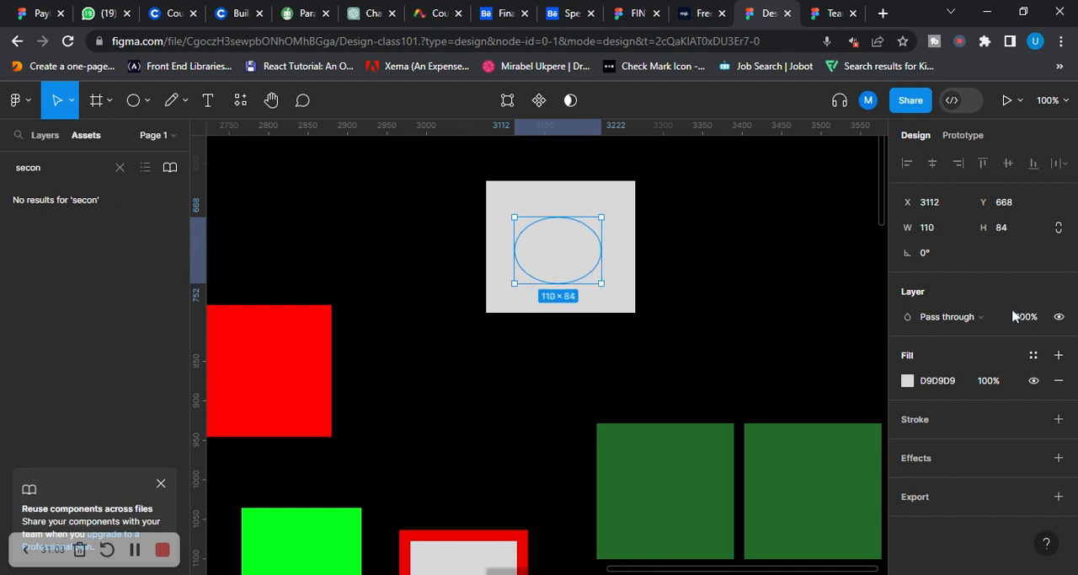
click(907, 380)
drag(809, 214, 881, 194)
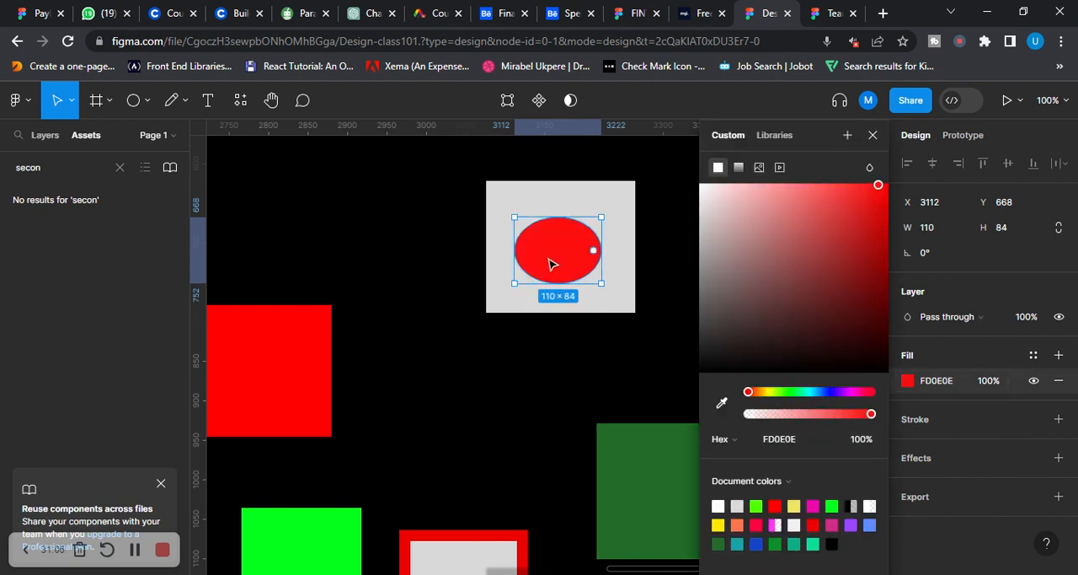
Add a drop shadow to the red ellipse, set its blur to 99, and deselect the ellipse
click(929, 461)
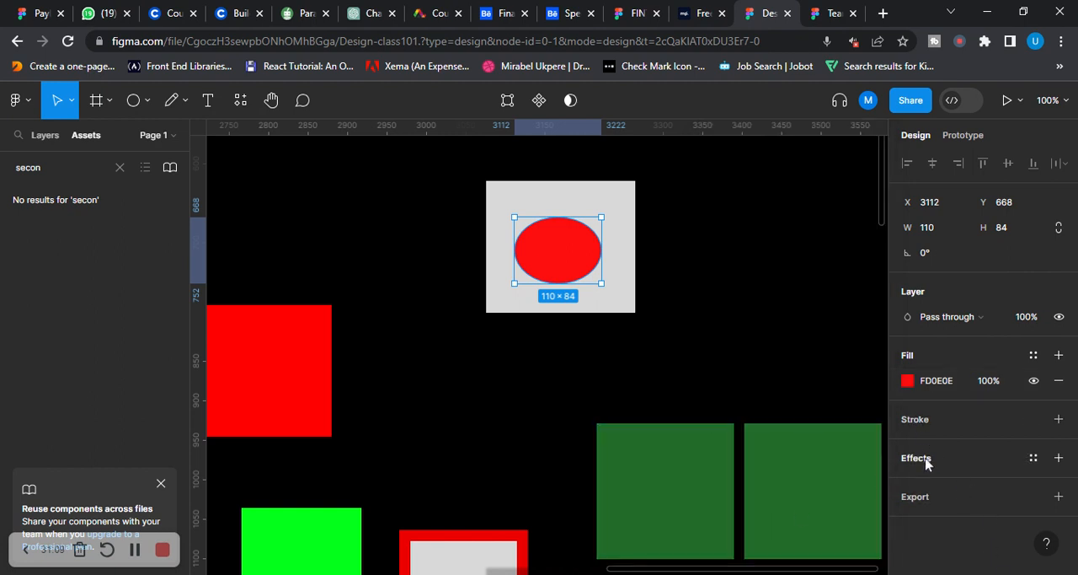
click(927, 460)
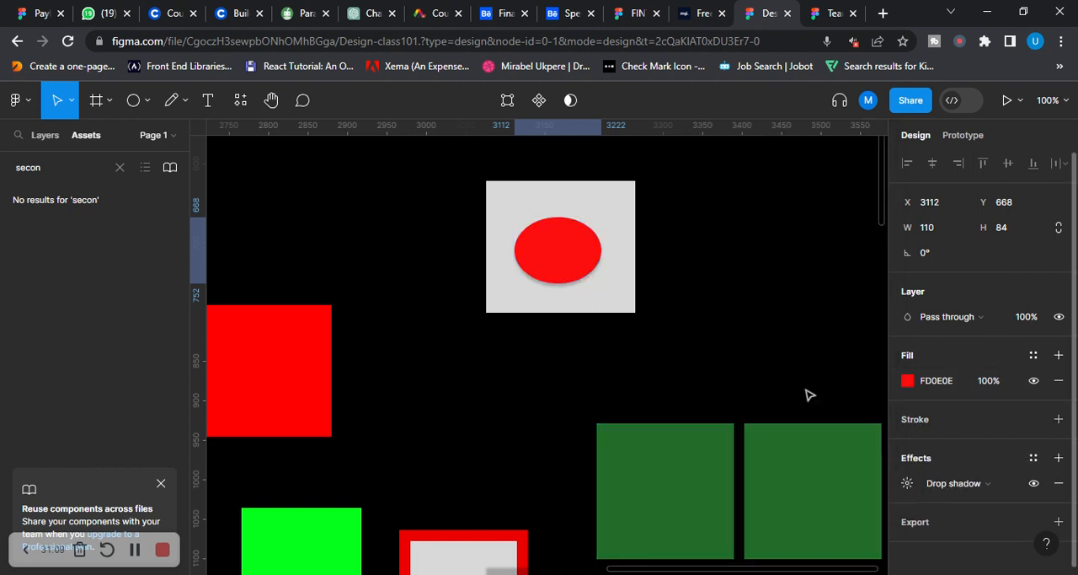
click(908, 483)
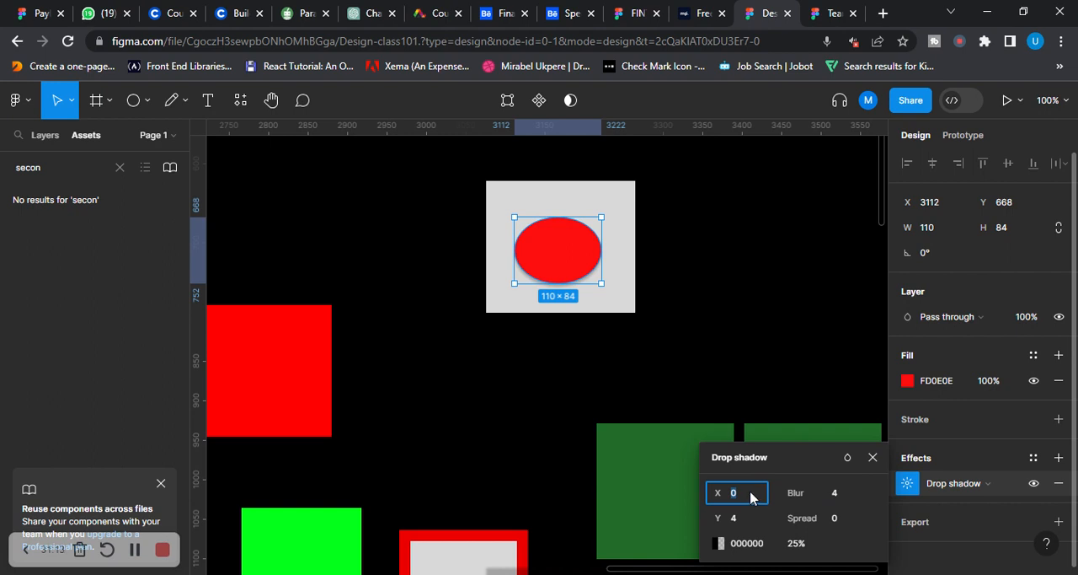
click(850, 496)
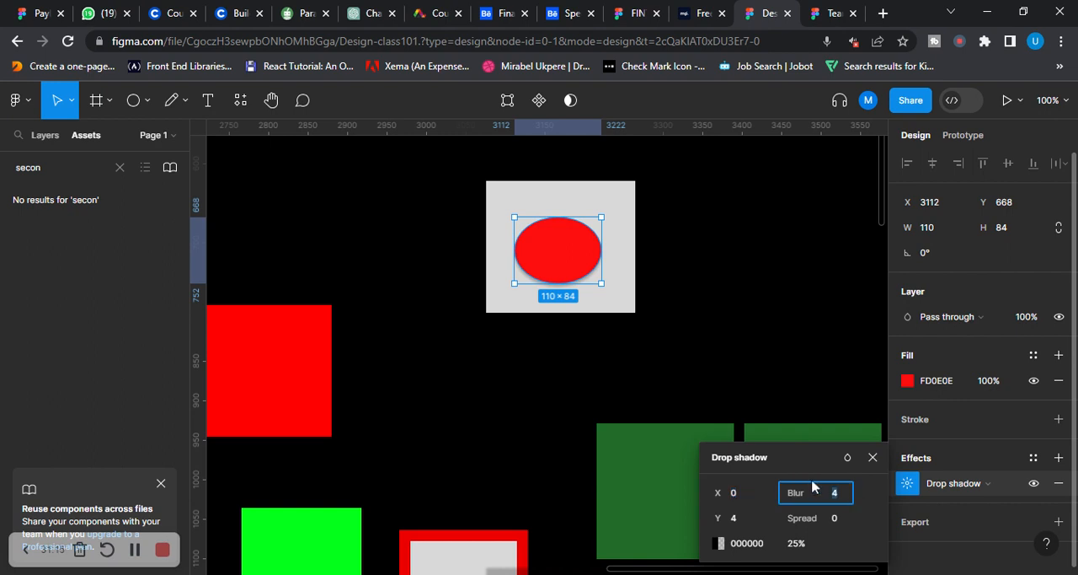
text(99)
key(Return)
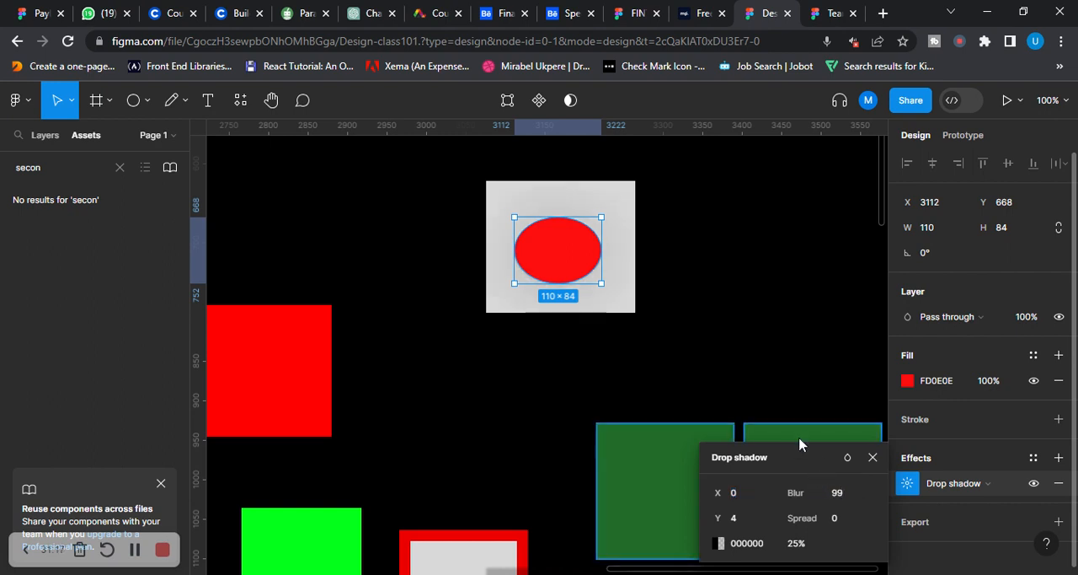
click(674, 261)
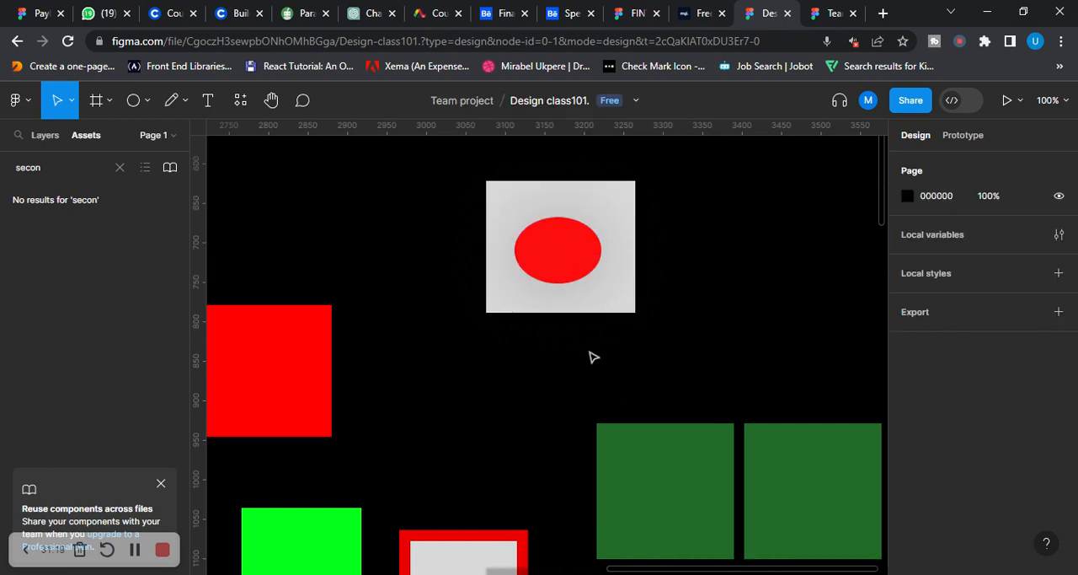
Set the red ellipse's drop shadow offsets to X 90 and Y 0, and nudge the ellipse to X 3116, Y 664
click(561, 257)
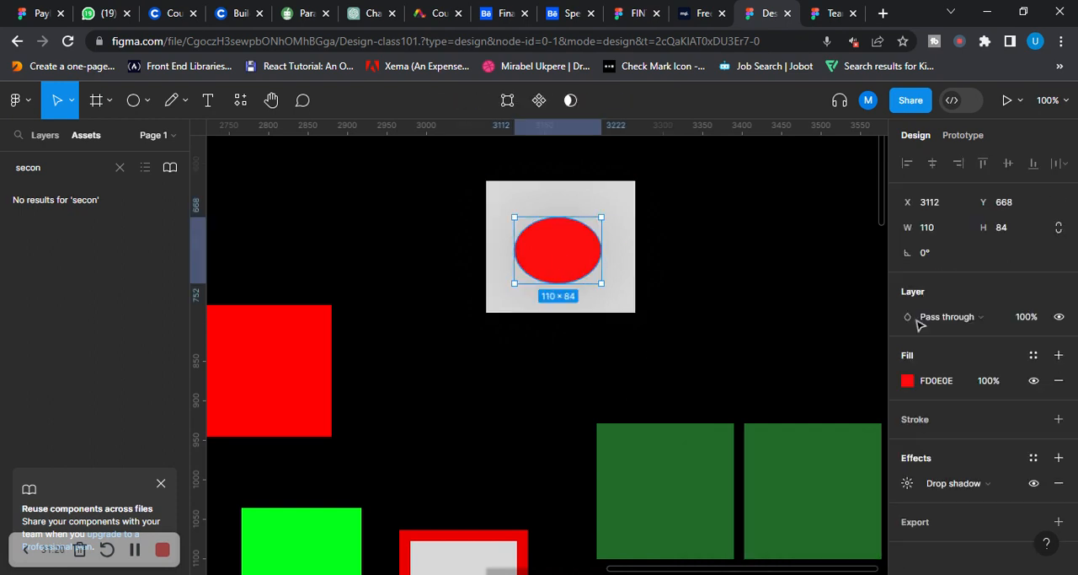
click(907, 483)
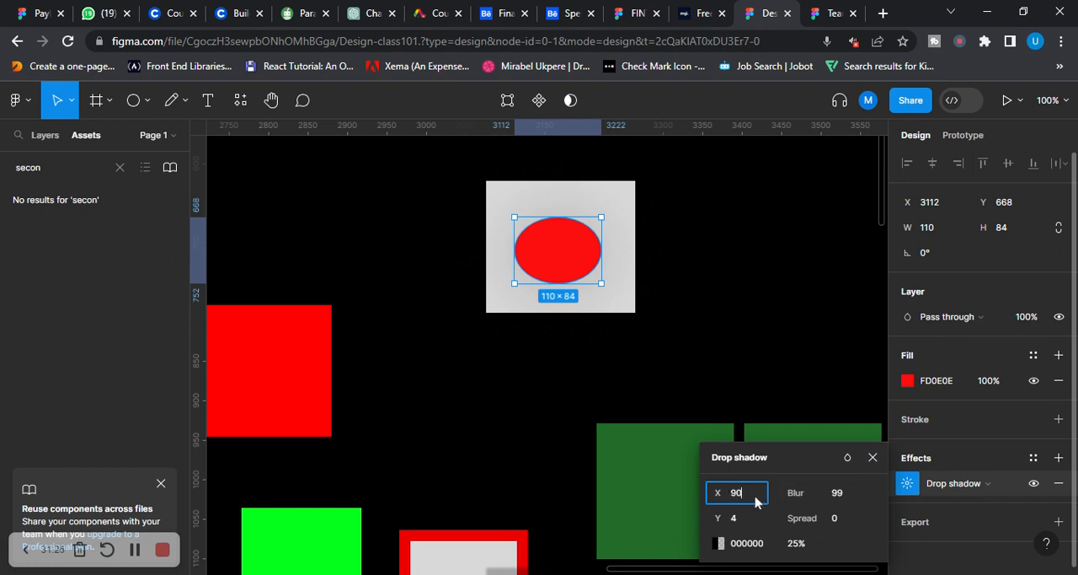
key(Return)
click(739, 518)
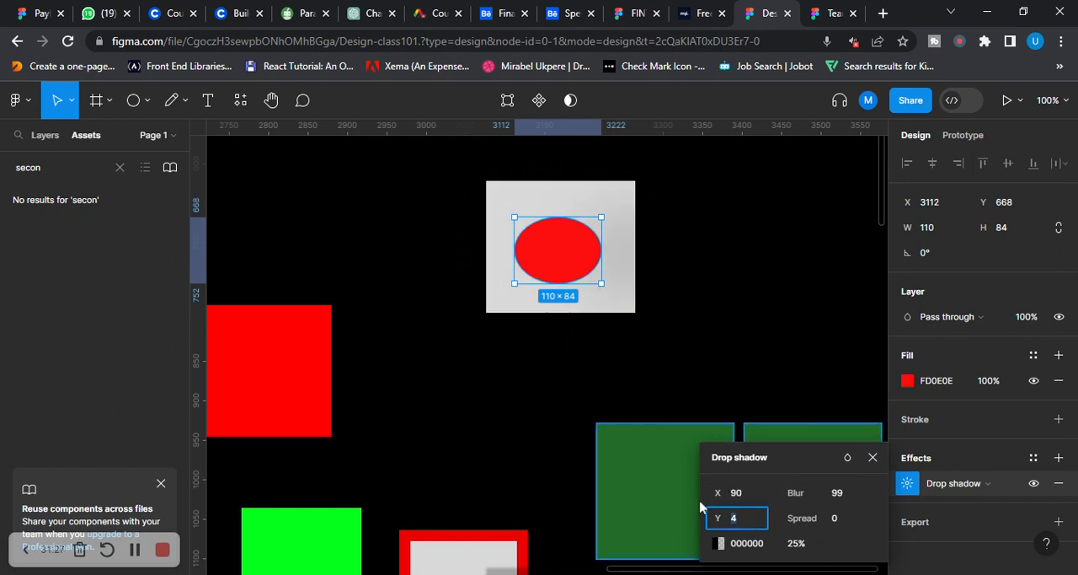
text(000)
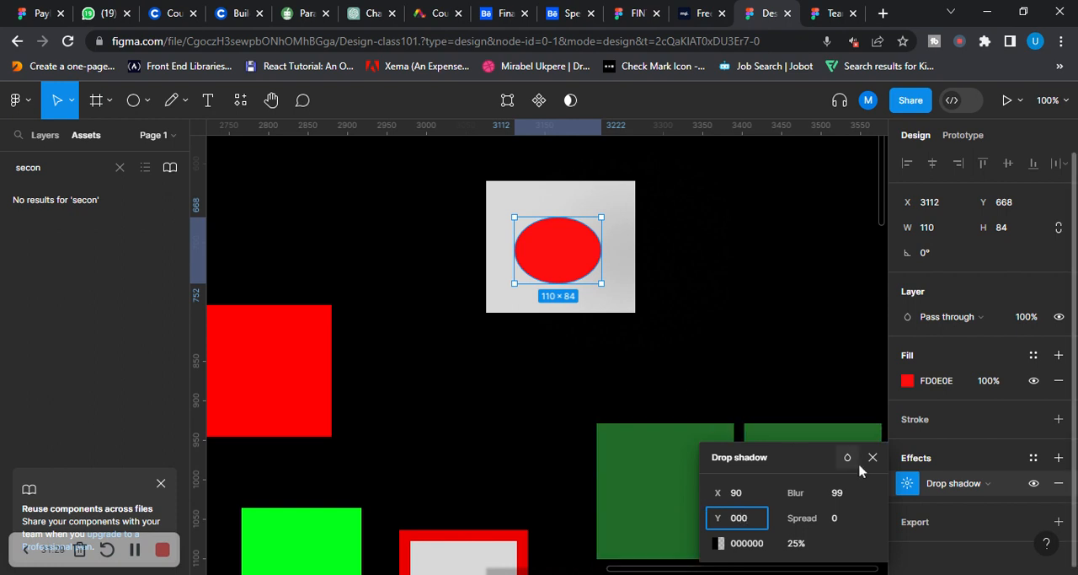
key(Return)
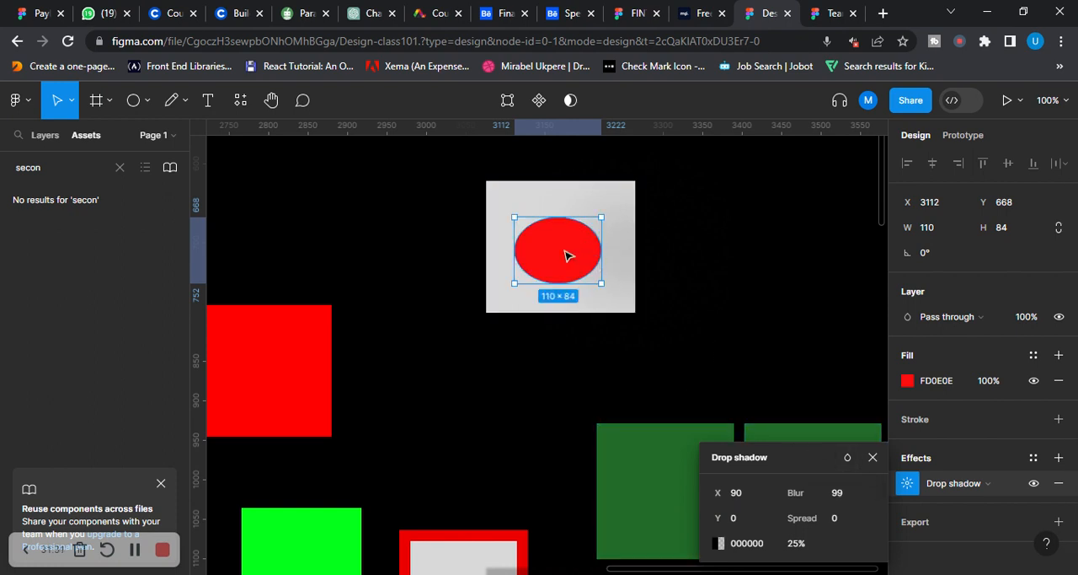
mouse_move(566, 250)
mouse_down()
mouse_move(584, 250)
mouse_move(539, 298)
mouse_move(559, 245)
mouse_move(587, 276)
mouse_move(559, 245)
mouse_move(569, 261)
mouse_up()
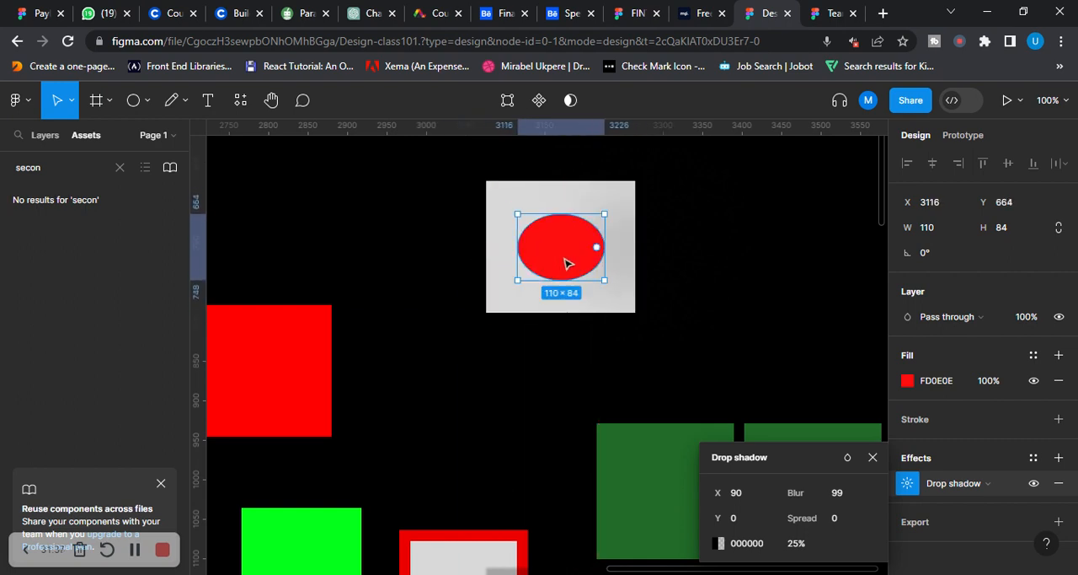
click(873, 458)
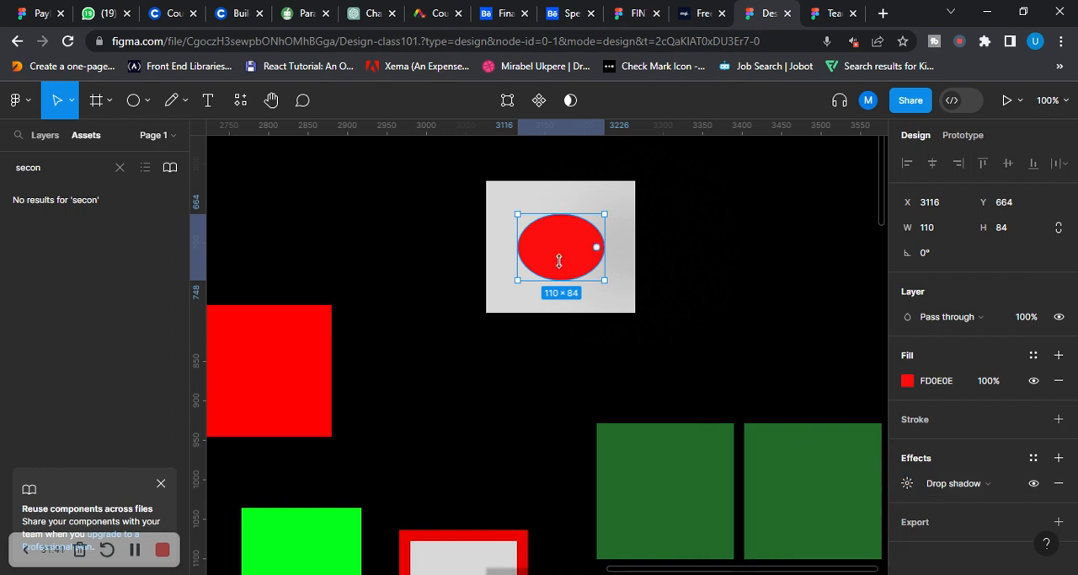
click(722, 249)
Examine where the grey rectangle's far-offset drop shadow falls on the red-bordered rectangle and the green gradient frame
scroll(725, 241, down, 3)
scroll(723, 241, down, 5)
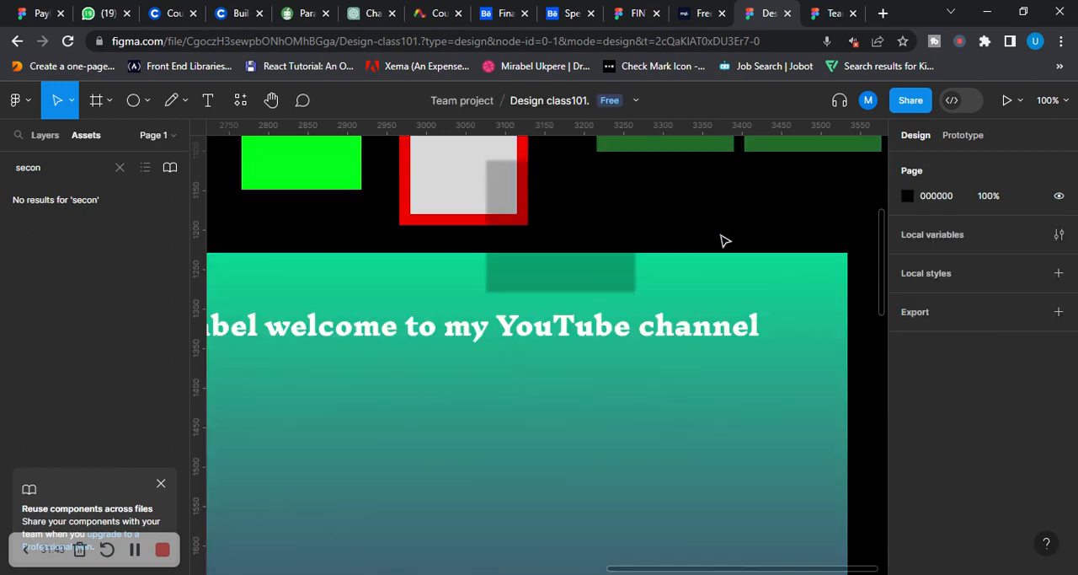
scroll(523, 266, up, 3)
scroll(589, 231, down, 3)
click(607, 335)
click(699, 212)
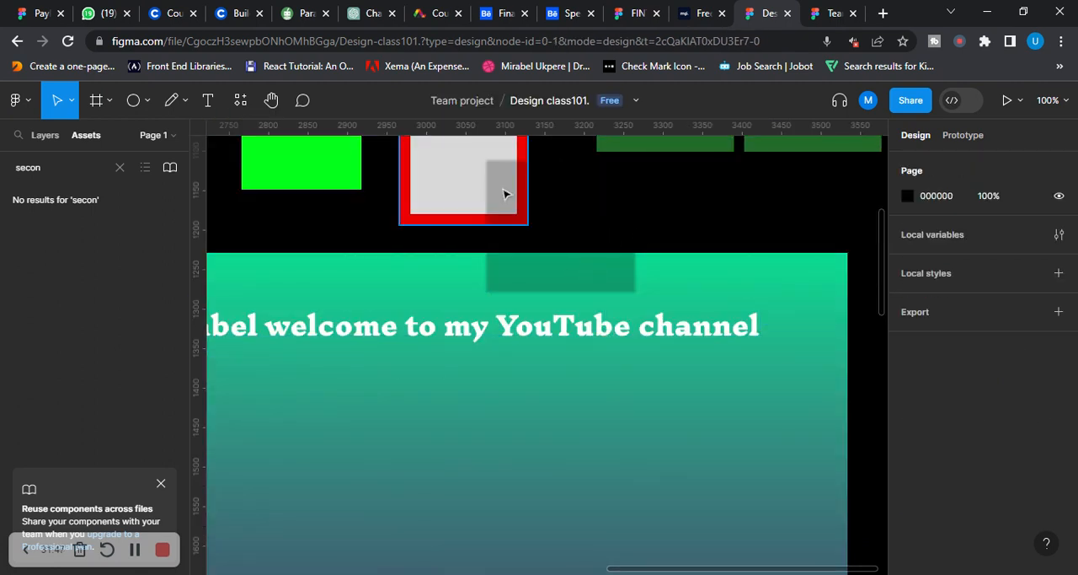
scroll(503, 191, up, 3)
click(495, 334)
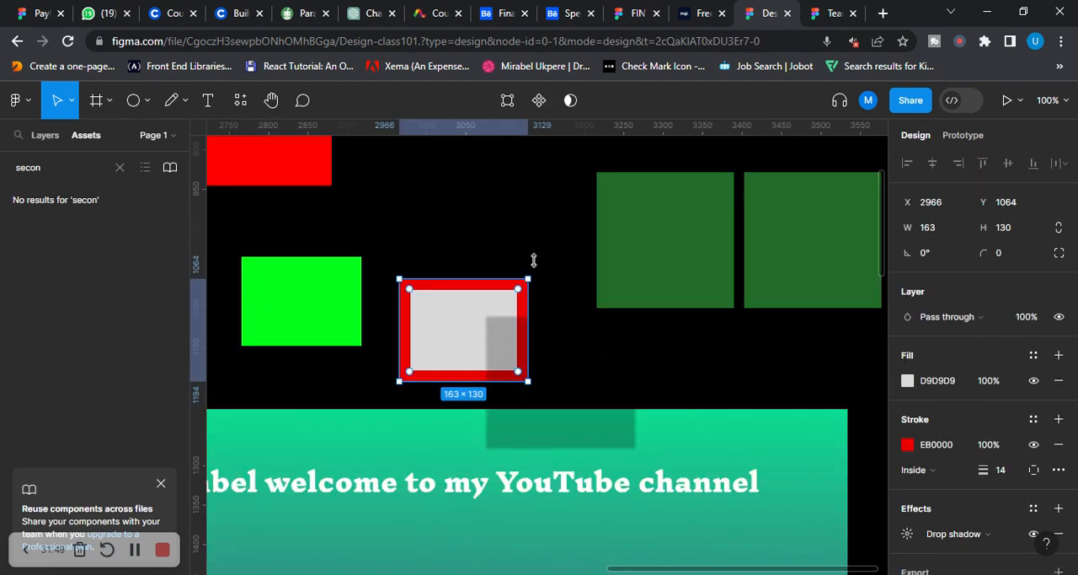
scroll(539, 261, up, 4)
Set the red ellipse's drop shadow Y offset to 77 and move the ellipse to the grey rectangle's left edge, at X 3074, Y 673
click(564, 228)
drag(561, 220, 602, 262)
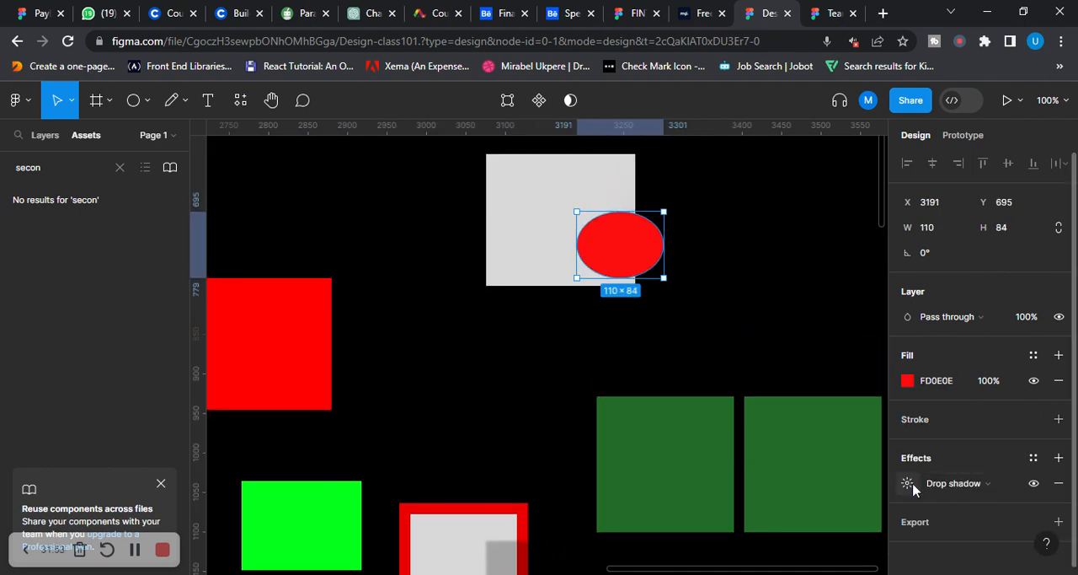
click(909, 484)
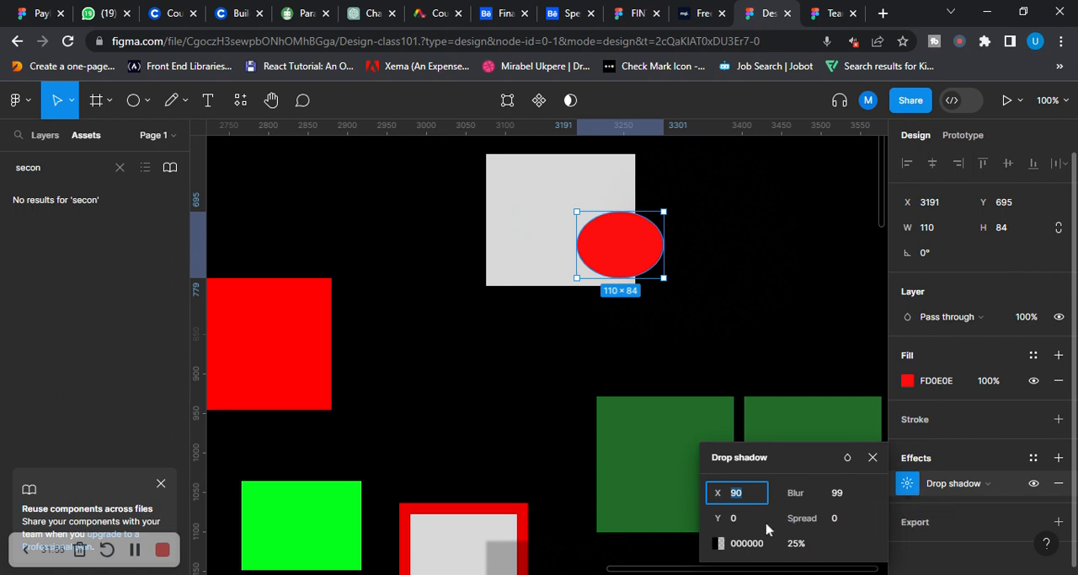
click(714, 513)
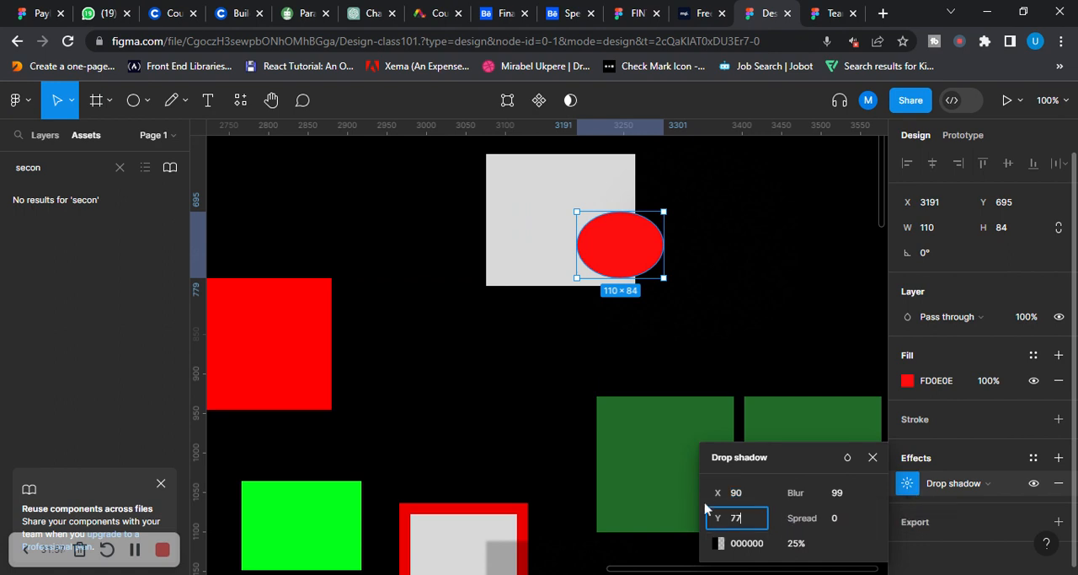
drag(614, 246, 513, 239)
scroll(665, 278, down, 4)
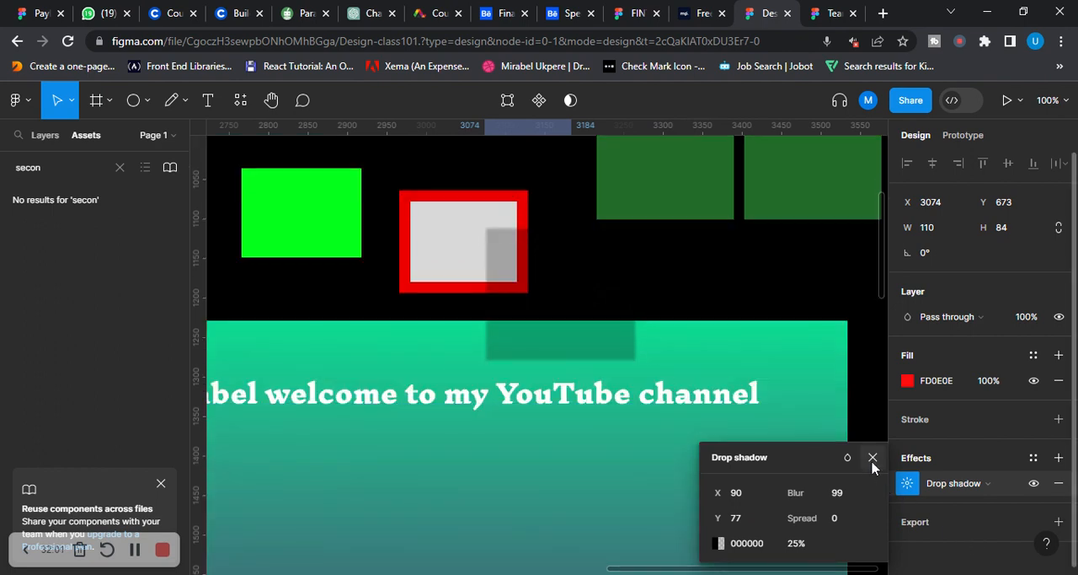
click(873, 458)
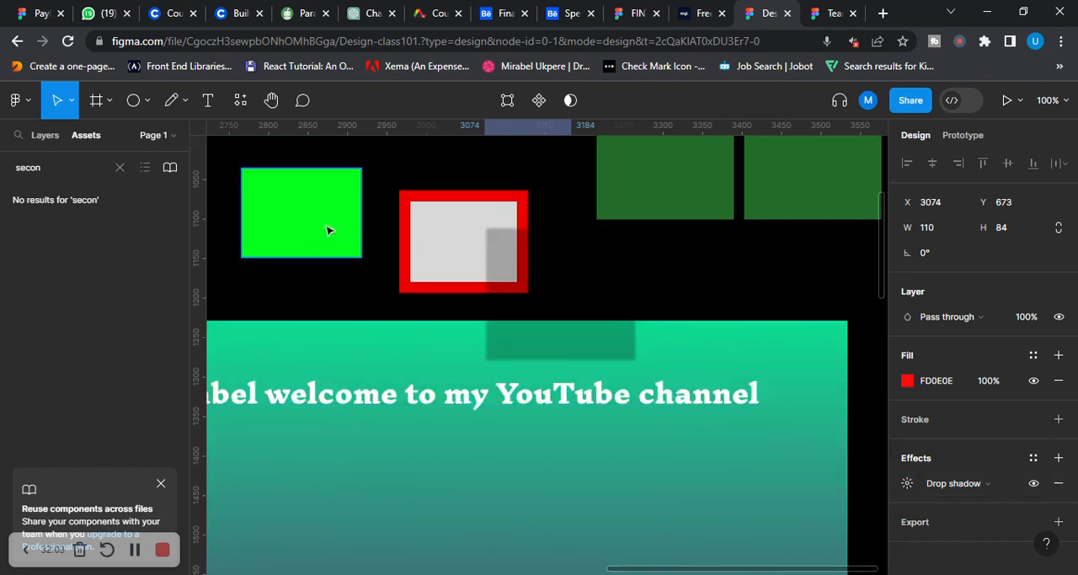
Clear the assets search, show the layers list, and deselect the ellipse
click(120, 168)
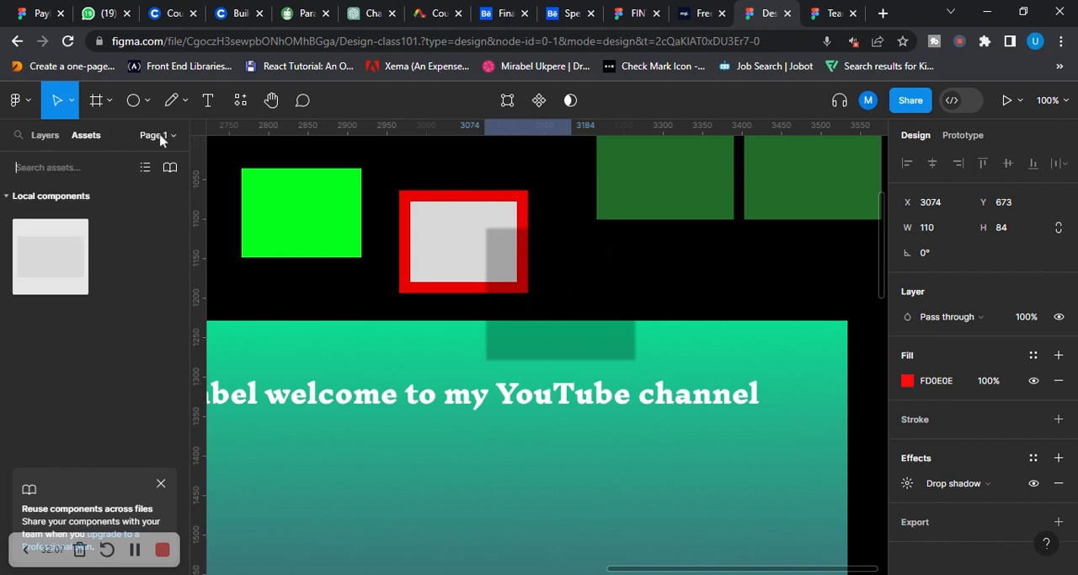
click(38, 137)
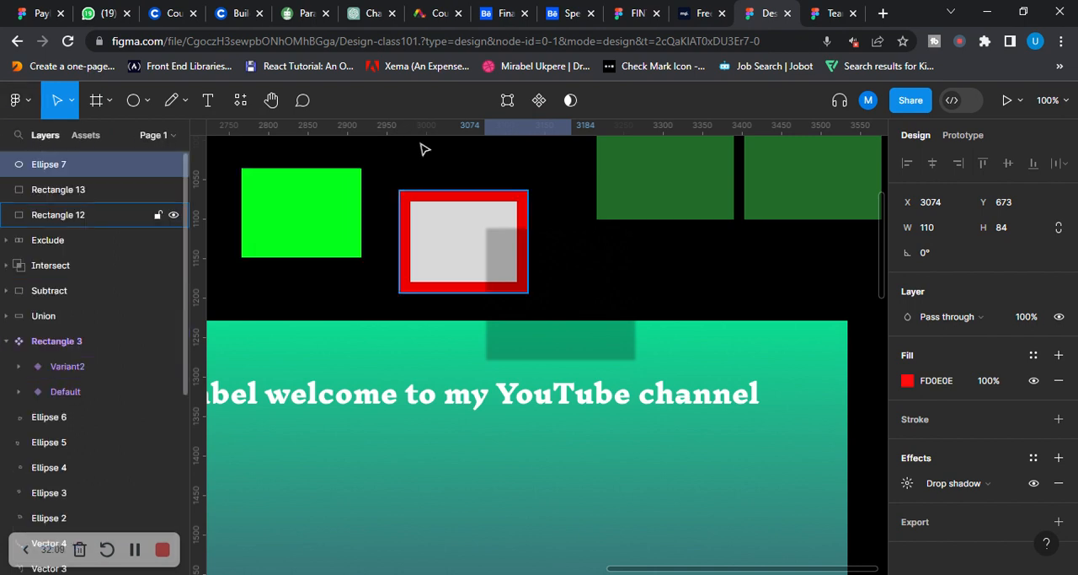
click(609, 243)
Mask the red ellipse, moved to X 3002, Y 622, with the grey rectangle and shift the mask rectangle to X 3062, Y 618
scroll(520, 224, up, 5)
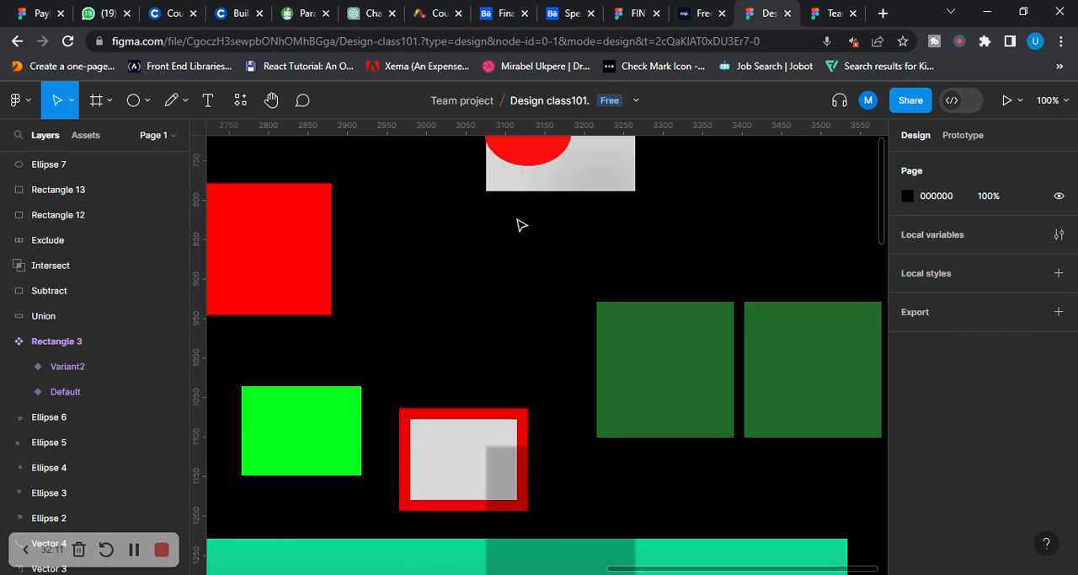
drag(526, 315, 468, 275)
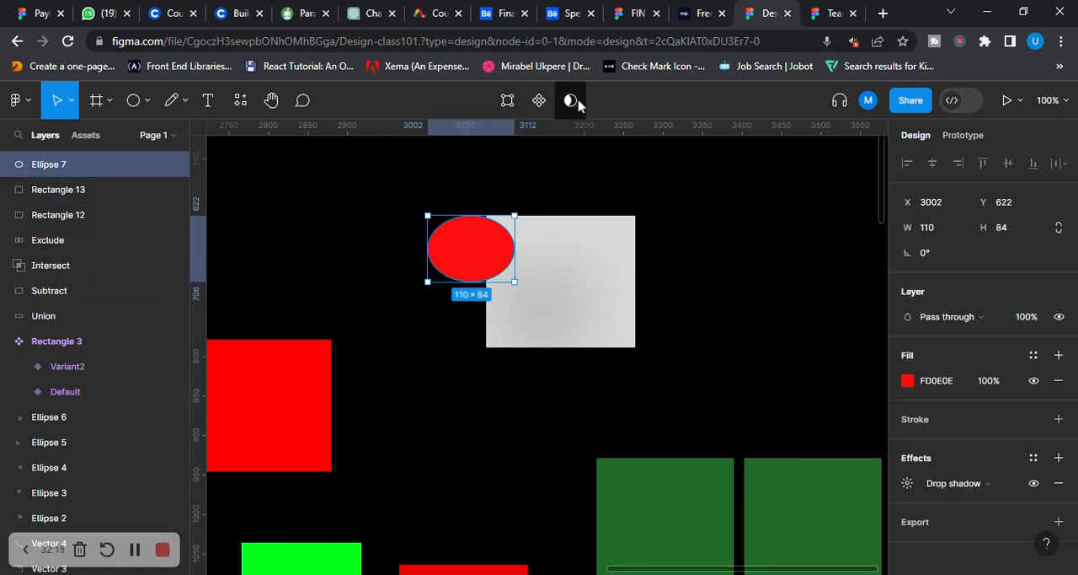
drag(378, 207, 634, 333)
click(553, 101)
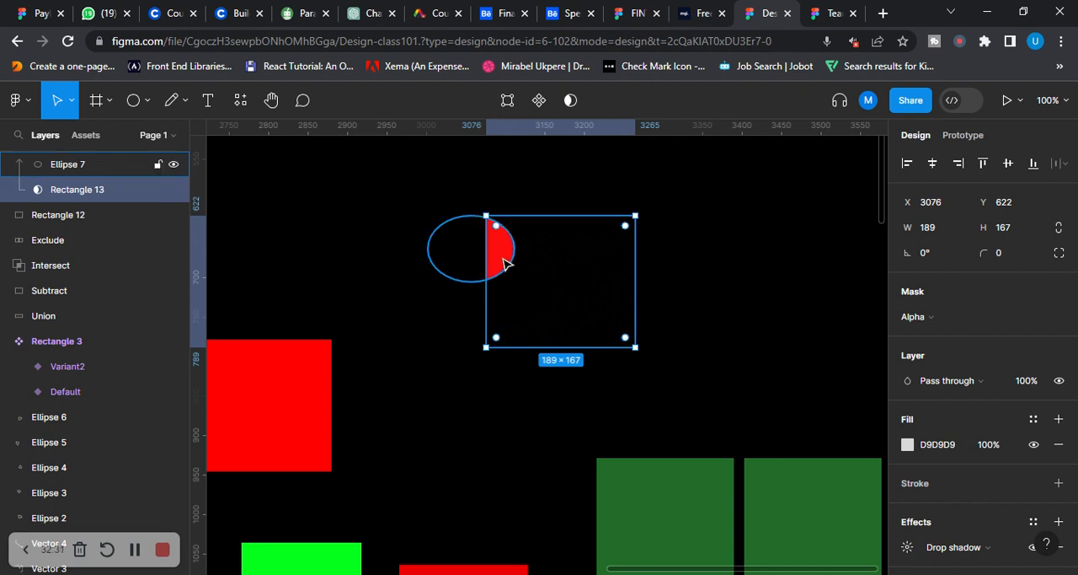
mouse_move(503, 261)
mouse_down()
mouse_move(487, 262)
mouse_move(497, 260)
mouse_up()
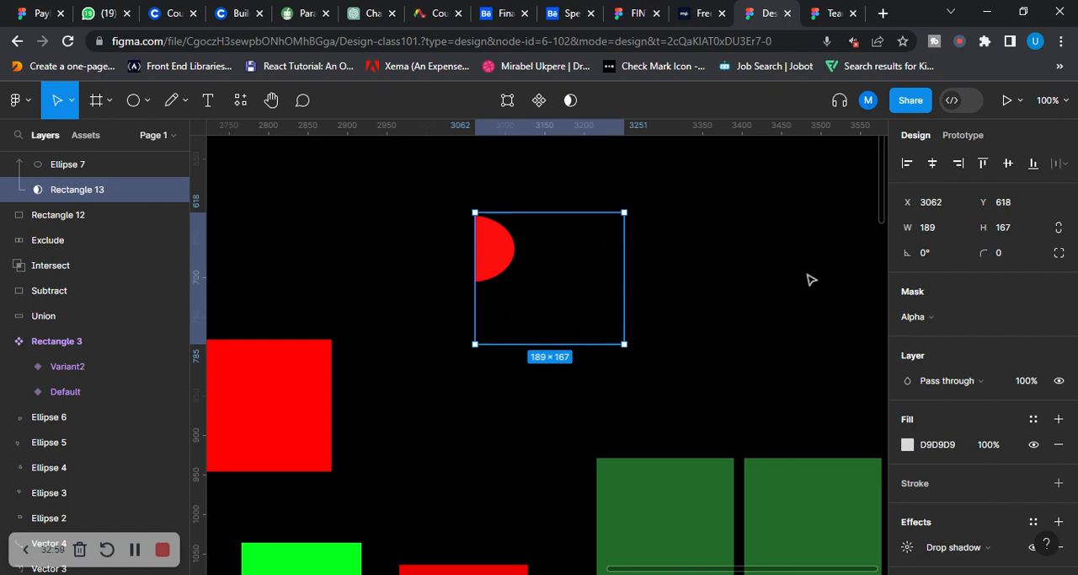
View the file's sharing and invitation options, then close them without inviting anyone
scroll(627, 282, down, 3)
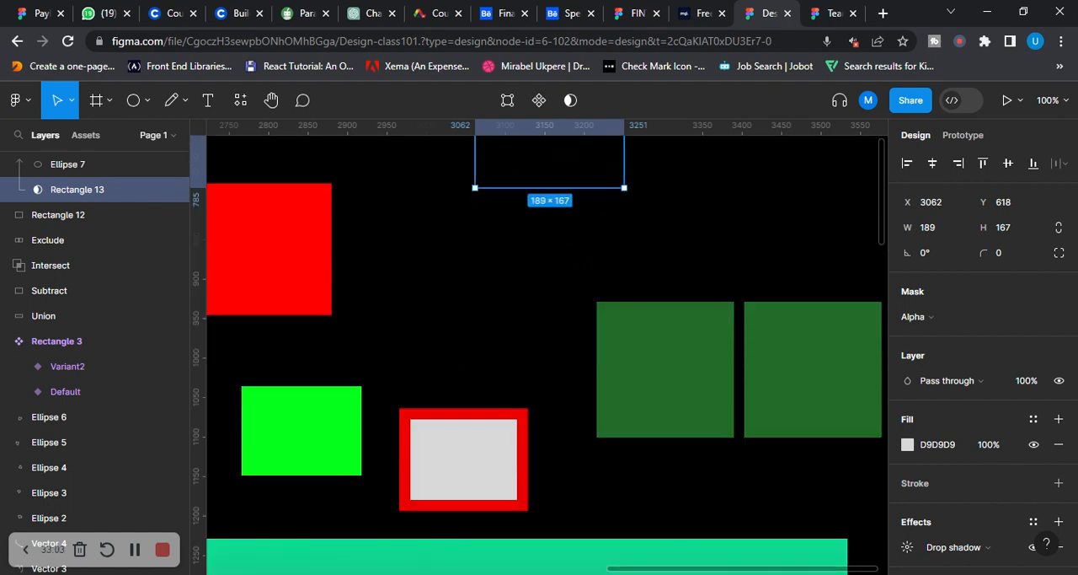
click(913, 100)
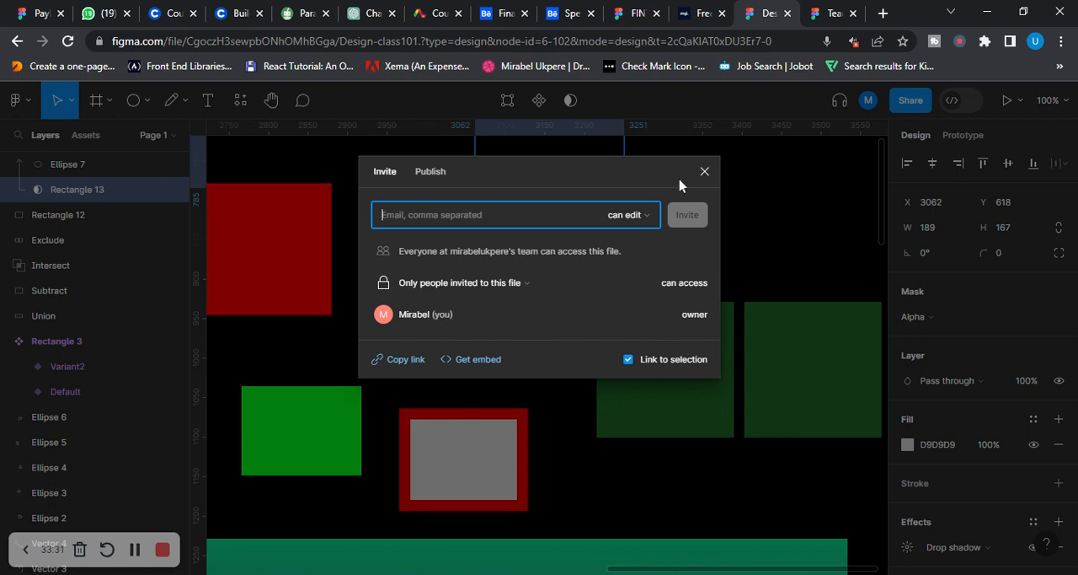
click(704, 172)
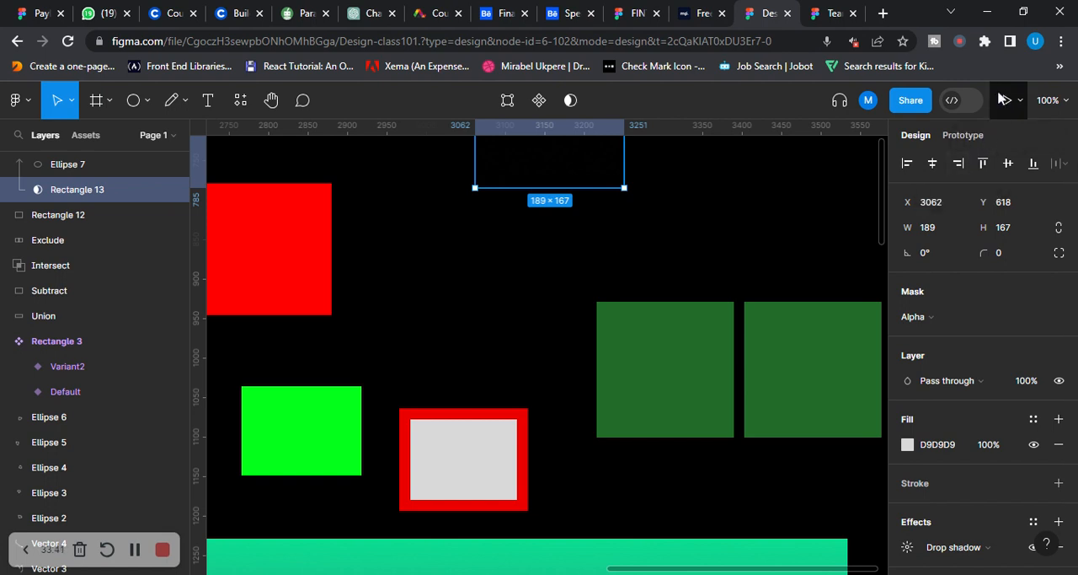
Try the canvas zoom options in turn: zoom in, zoom out, zoom to fit and zoom to 50%
click(1067, 103)
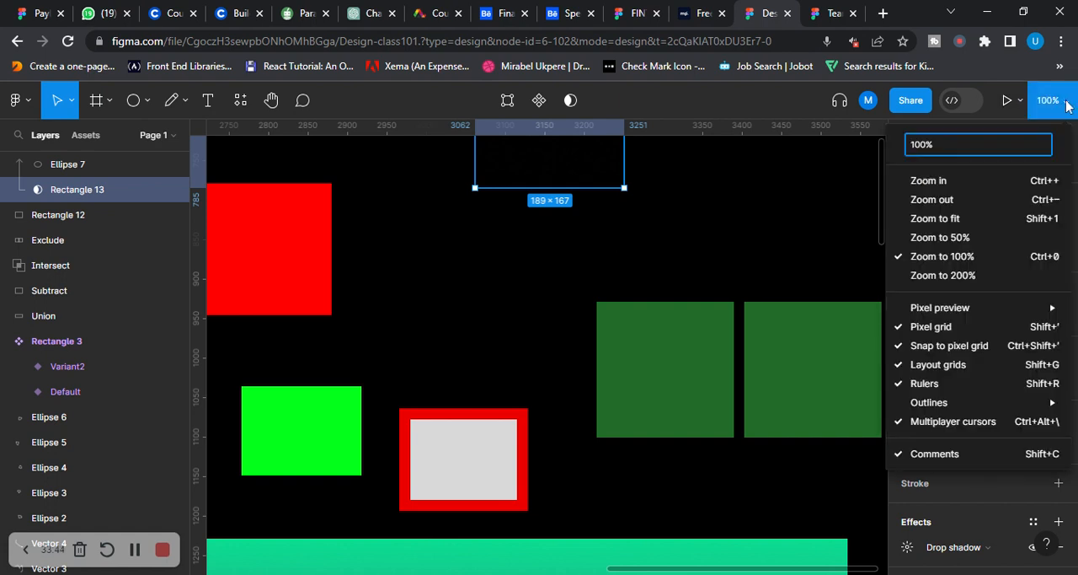
click(944, 182)
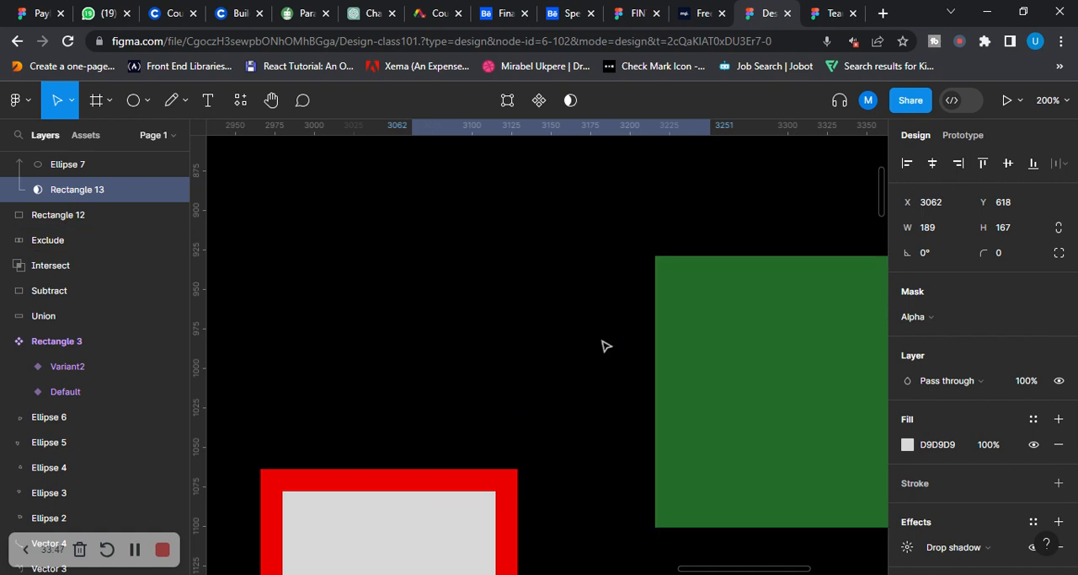
click(1059, 102)
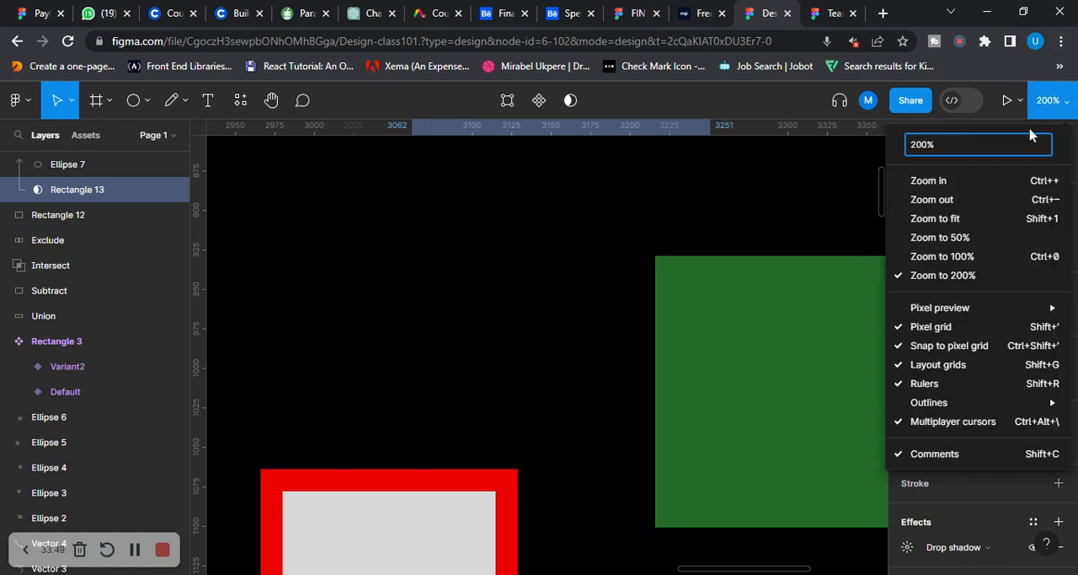
click(941, 199)
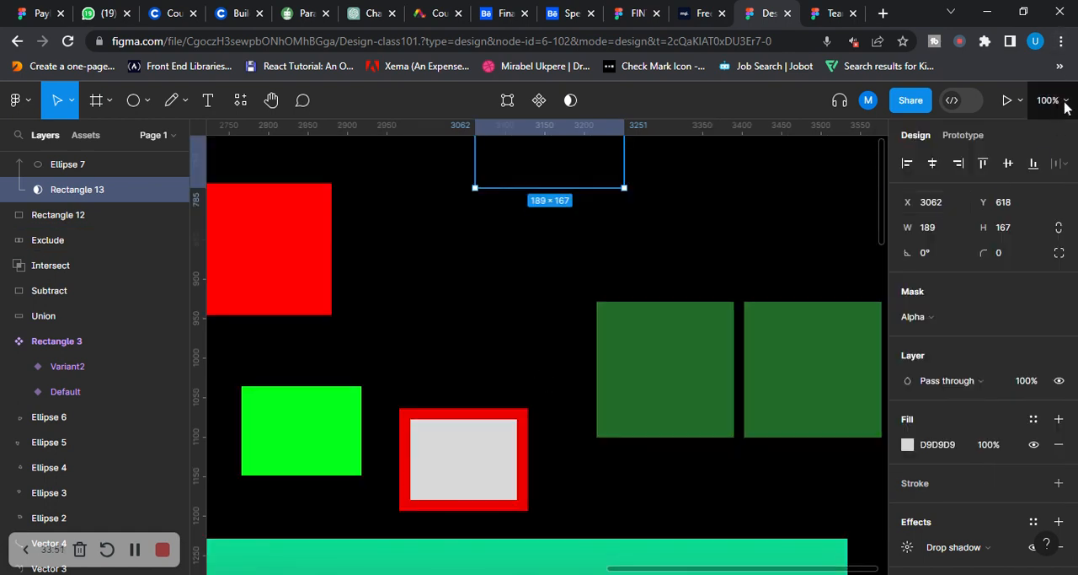
click(1063, 102)
click(956, 225)
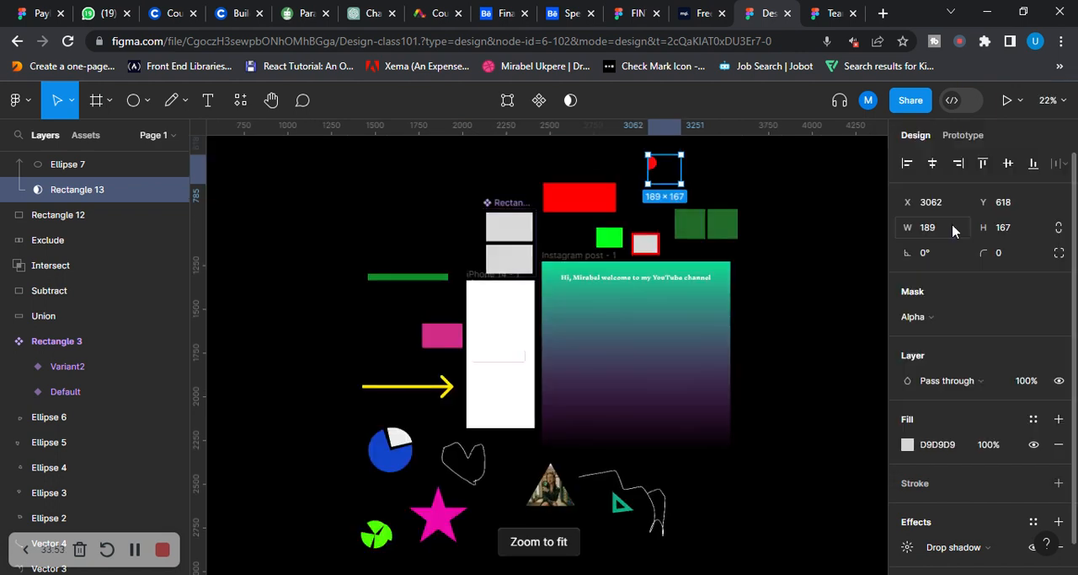
scroll(693, 327, down, 2)
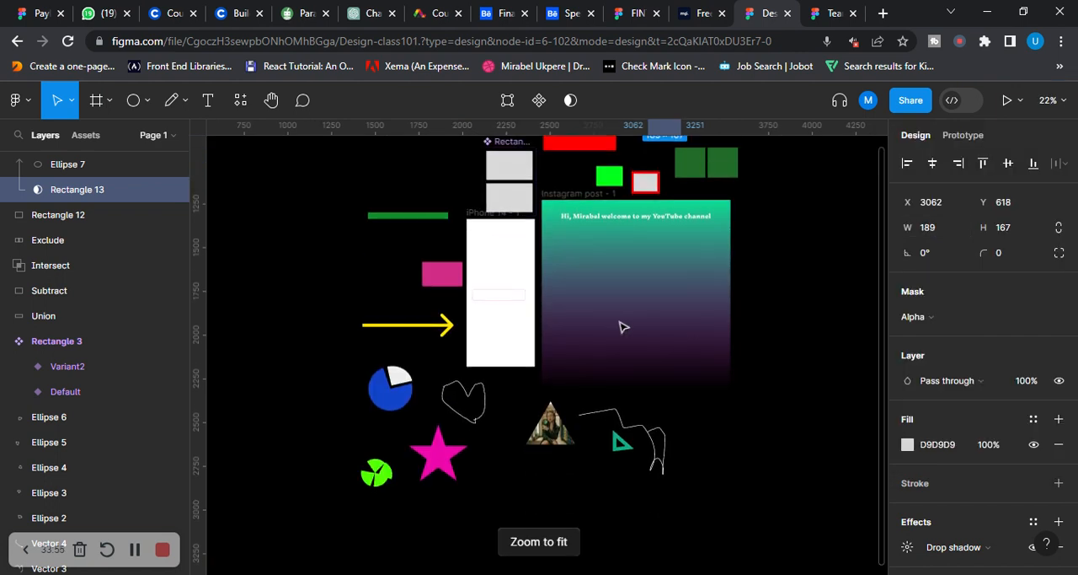
scroll(621, 325, up, 1)
click(1048, 100)
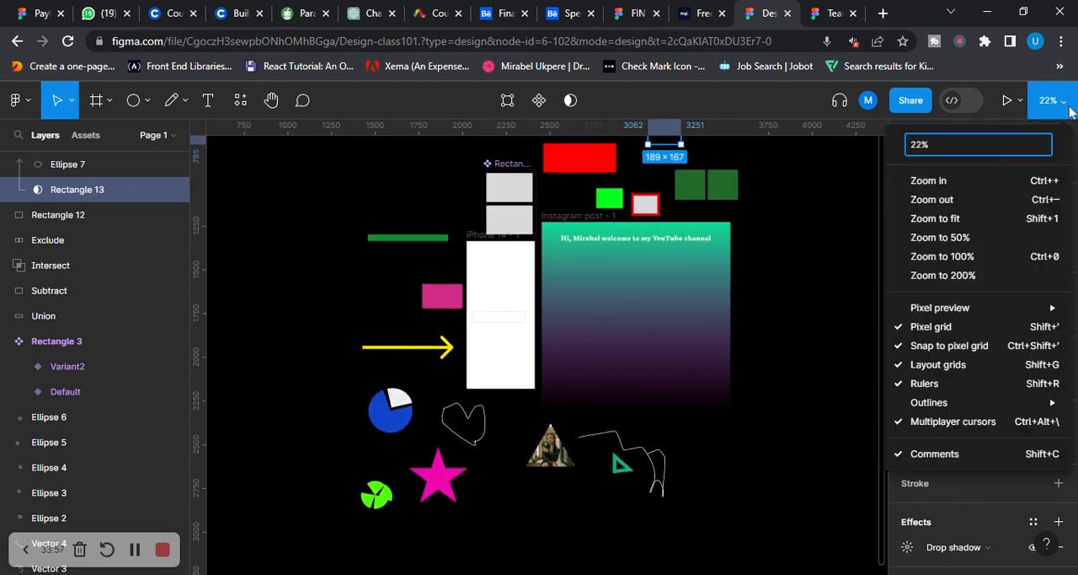
click(947, 237)
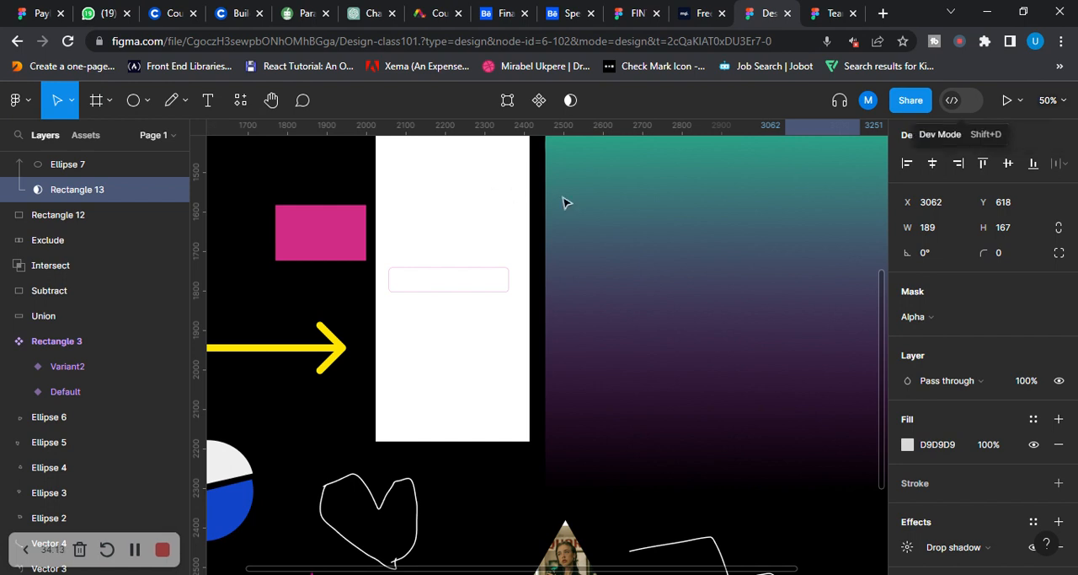
Select the iPhone 14 - 1 frame and view the tidy-up and spacing distribution options without applying any
click(429, 185)
scroll(426, 287, up, 3)
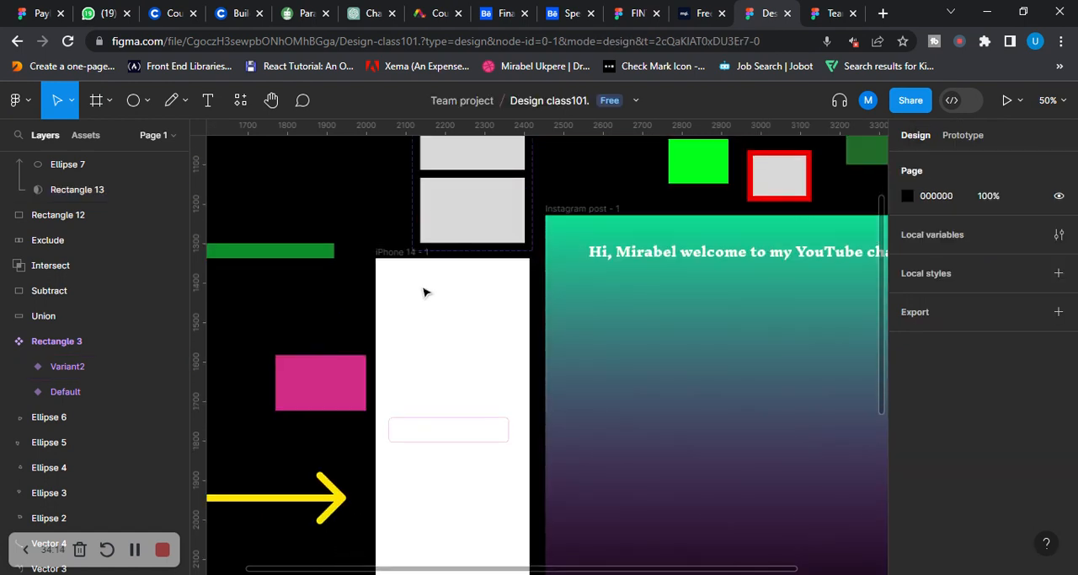
click(389, 252)
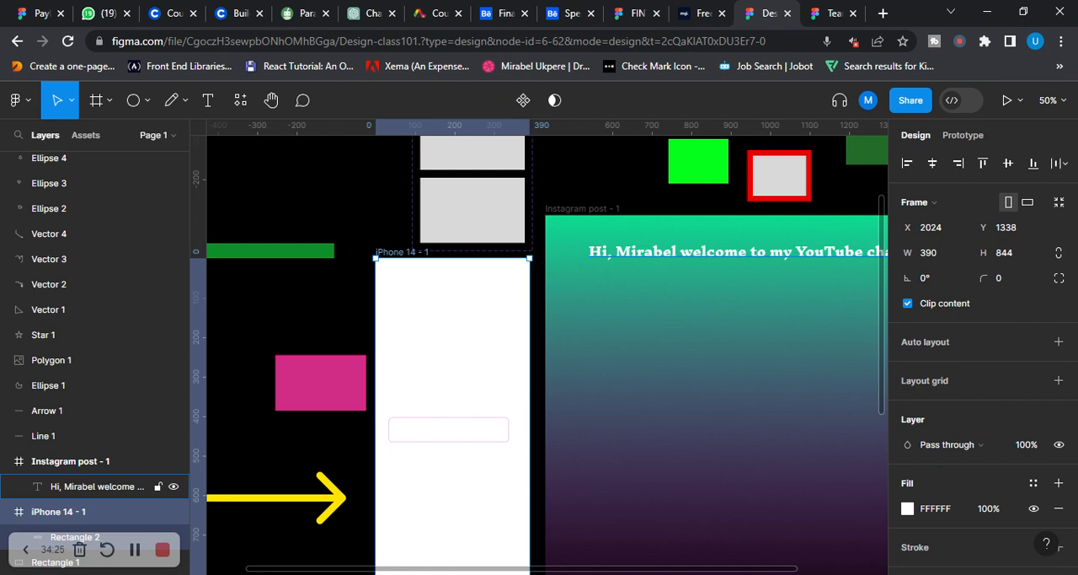
click(1059, 164)
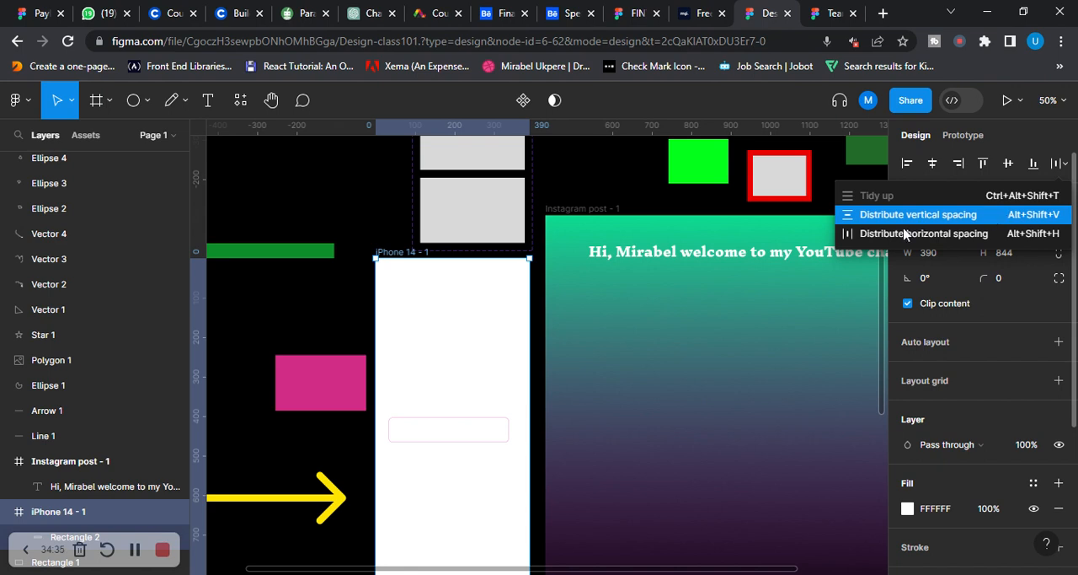
click(649, 306)
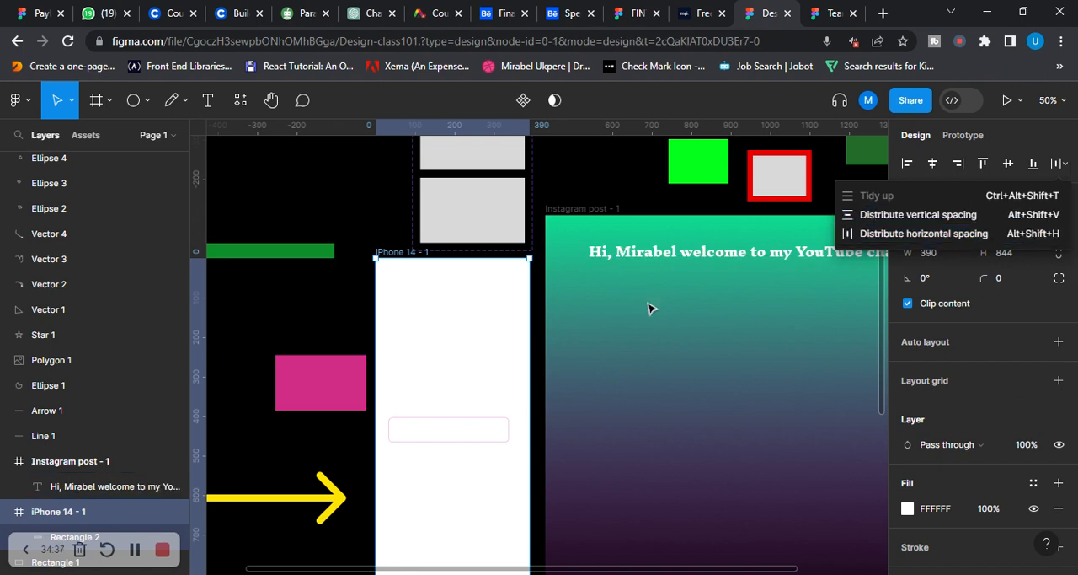
Add a layout grid to the iPhone 14 - 1 frame and change its type to Columns
scroll(696, 356, down, 2)
click(388, 188)
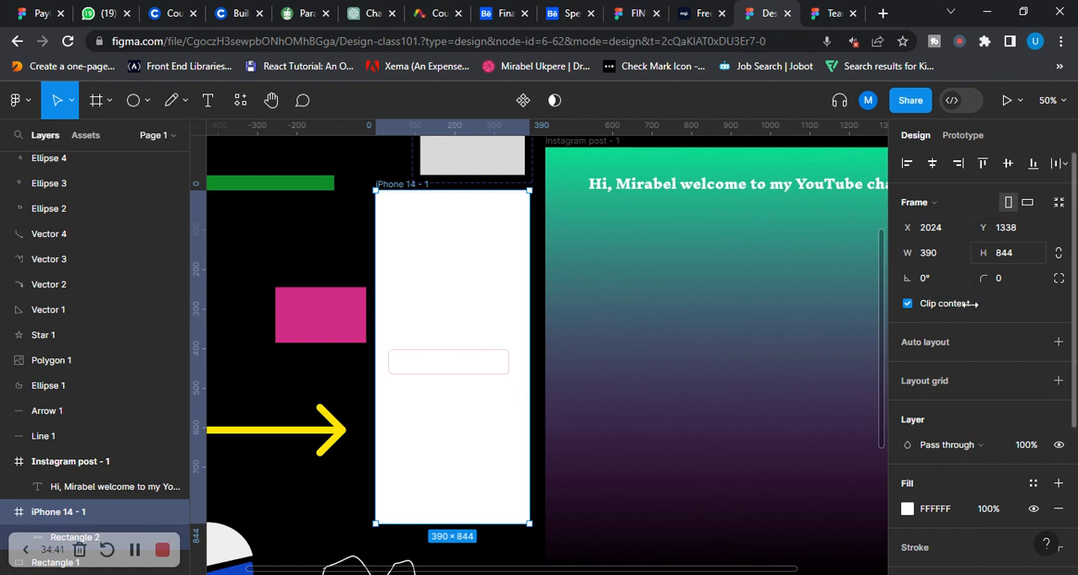
scroll(961, 371, down, 2)
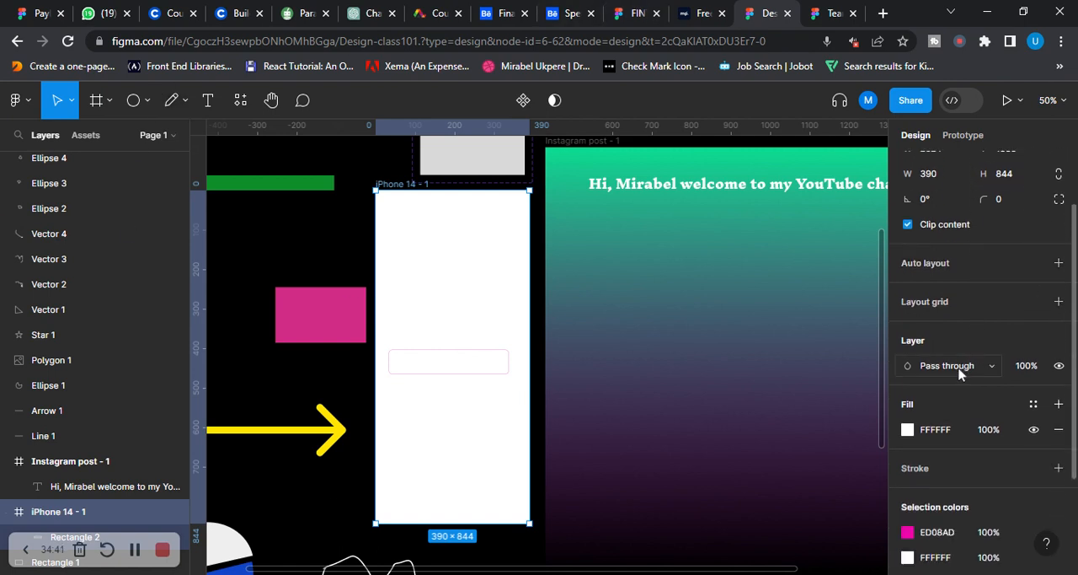
click(941, 309)
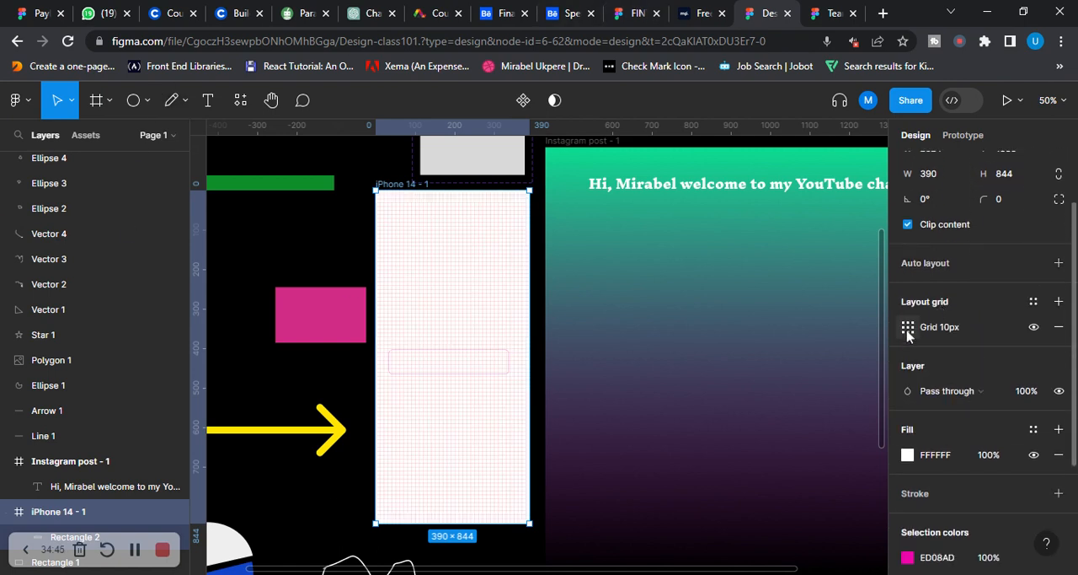
click(908, 328)
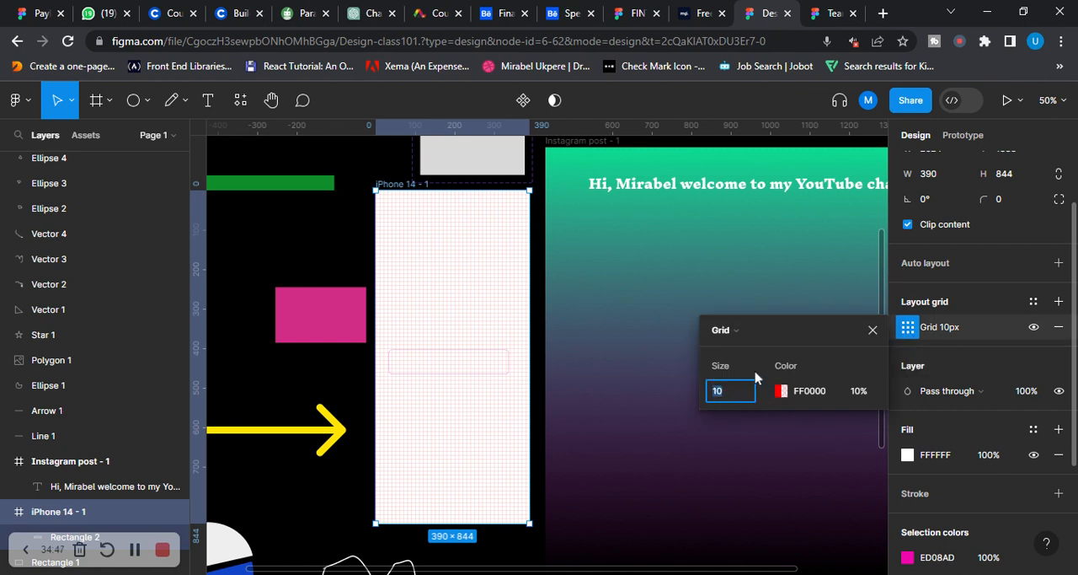
click(766, 337)
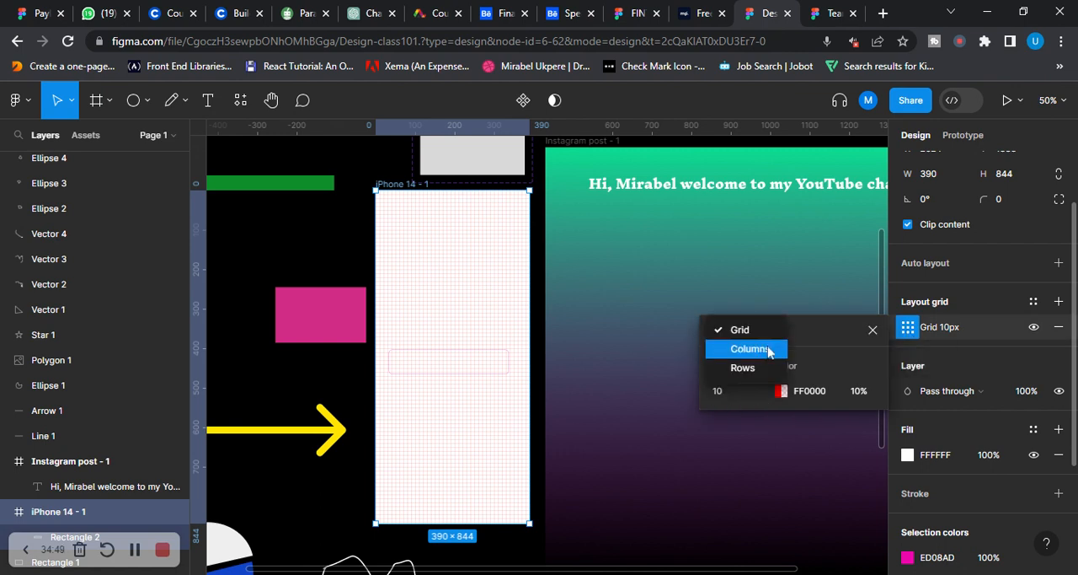
click(771, 350)
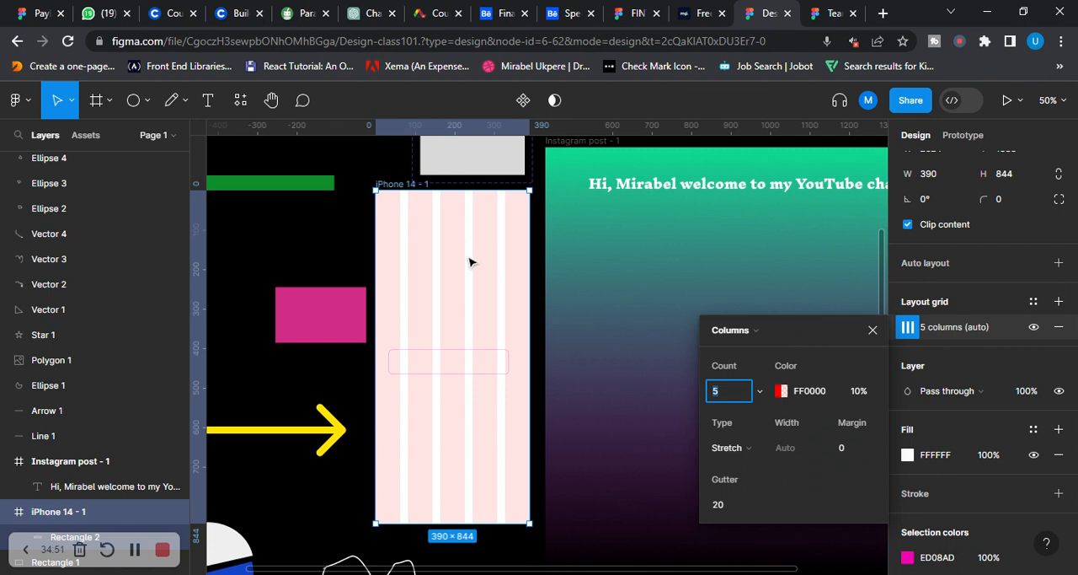
Set the column count of the iPhone frame's layout grid to 8 and close the grid settings
key(BackSpace)
key(BackSpace)
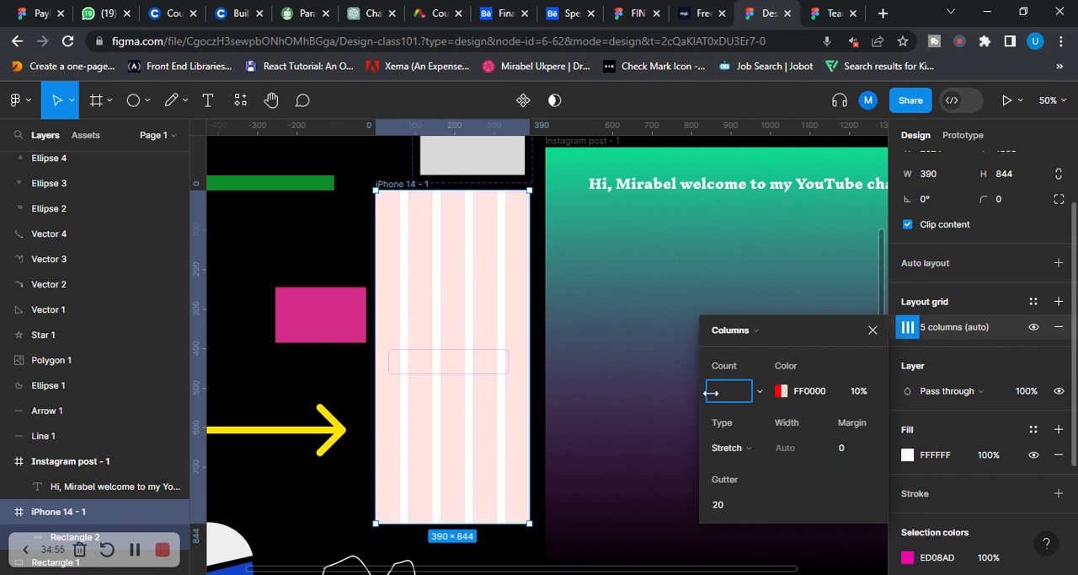
key(Return)
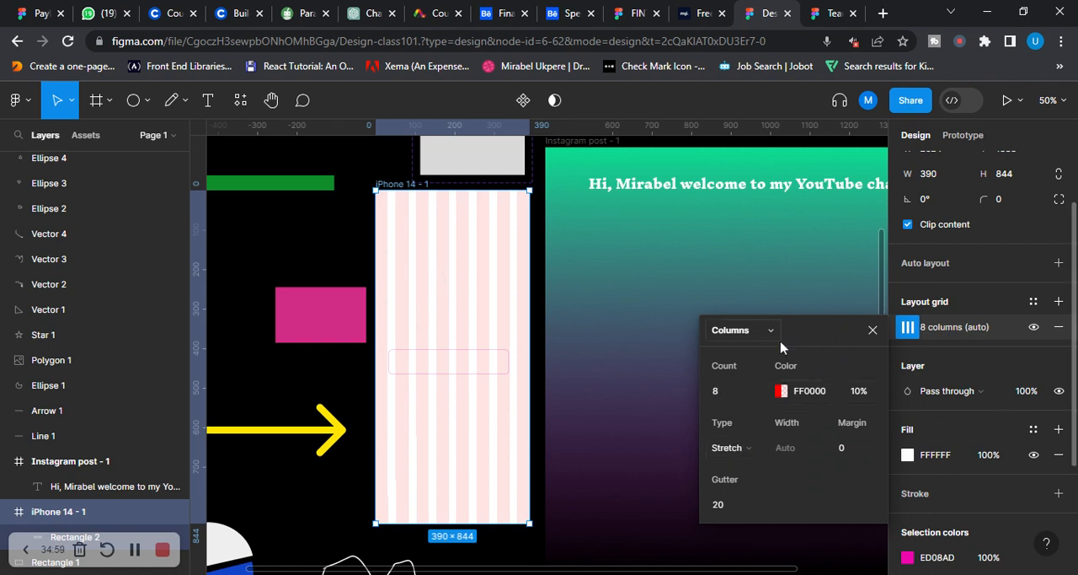
click(873, 330)
Add the text "name:" near the top of the iPhone frame and align it to the second column, at about X 51, Y 95
key(shift+0)
scroll(368, 337, up, 3)
drag(368, 337, 515, 344)
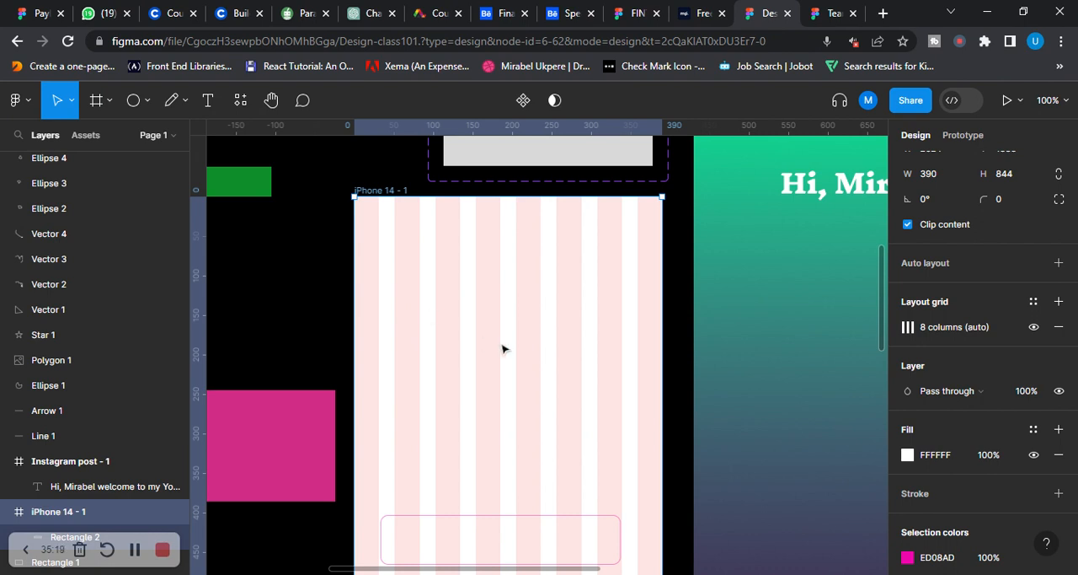
scroll(509, 348, down, 1)
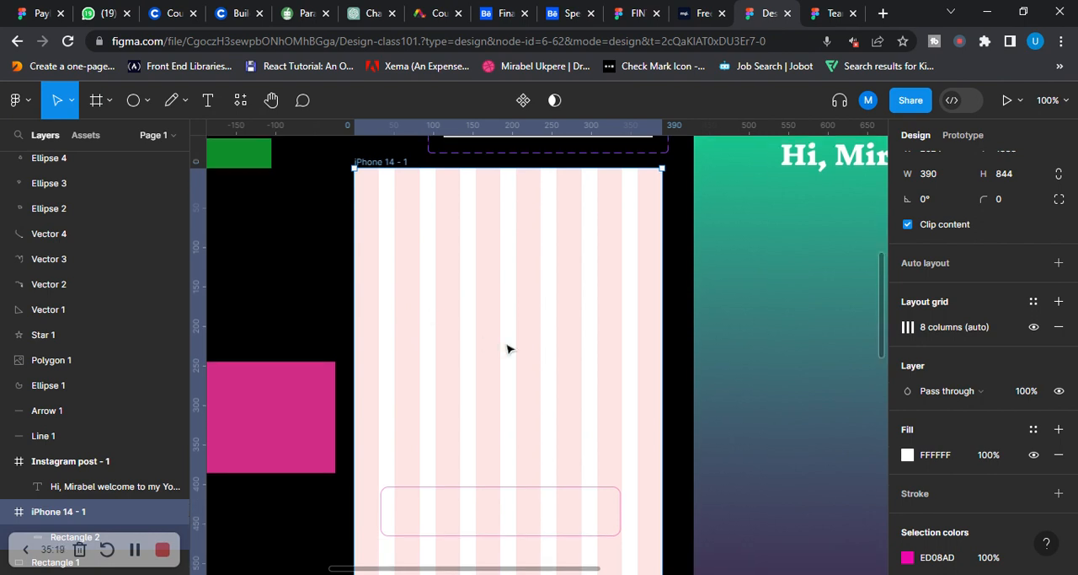
click(208, 102)
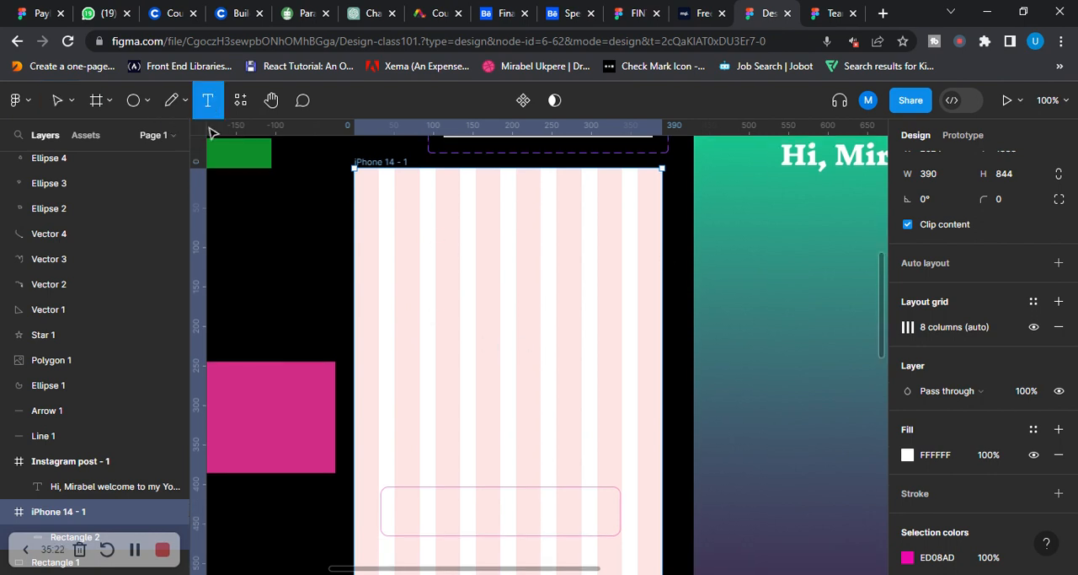
click(396, 241)
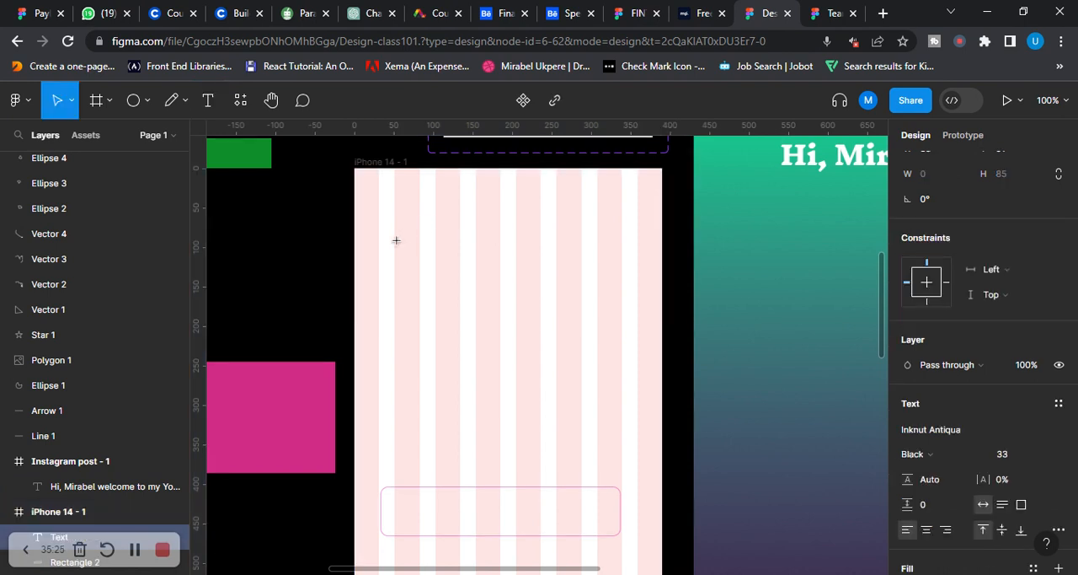
text(name)
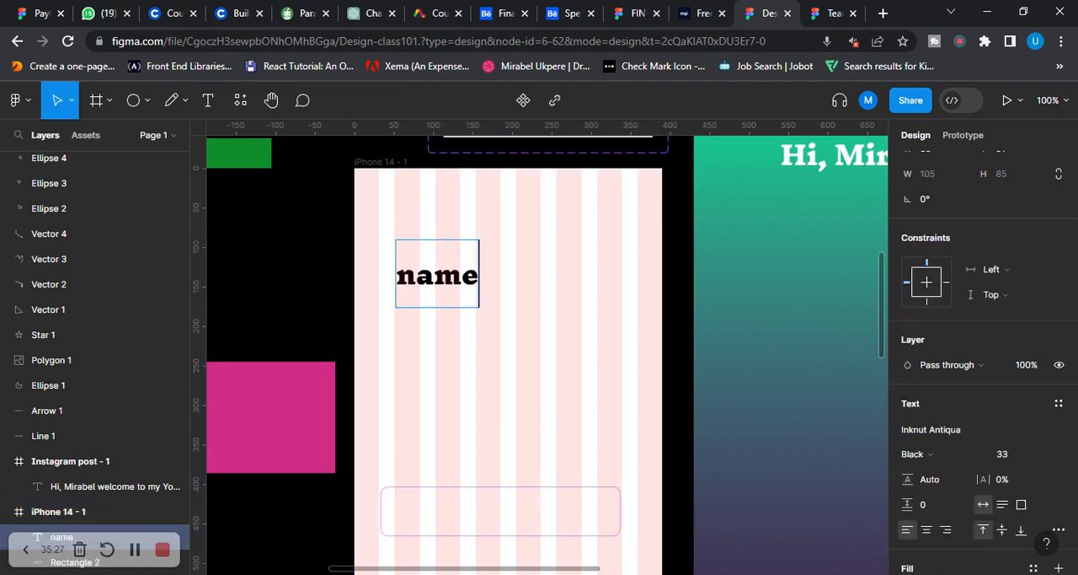
text(:)
key(Escape)
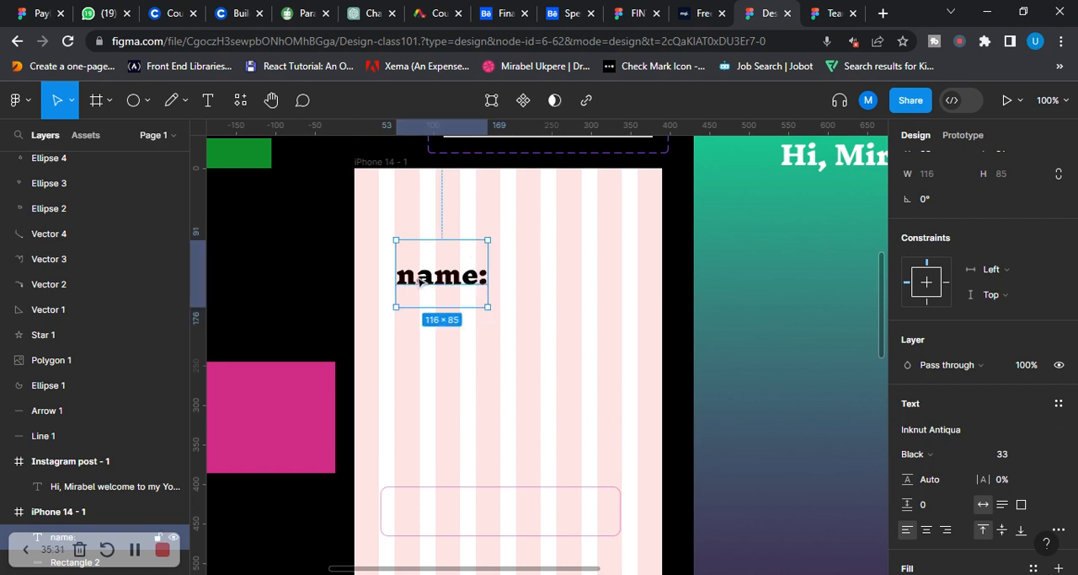
drag(428, 282, 426, 280)
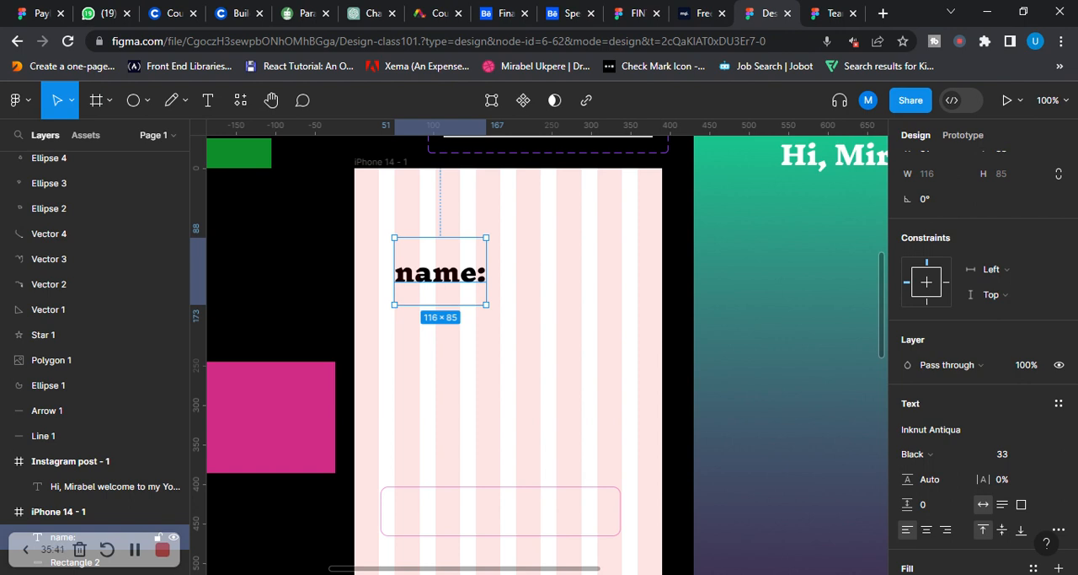
mouse_move(423, 282)
mouse_down()
mouse_move(384, 282)
mouse_move(434, 287)
mouse_up()
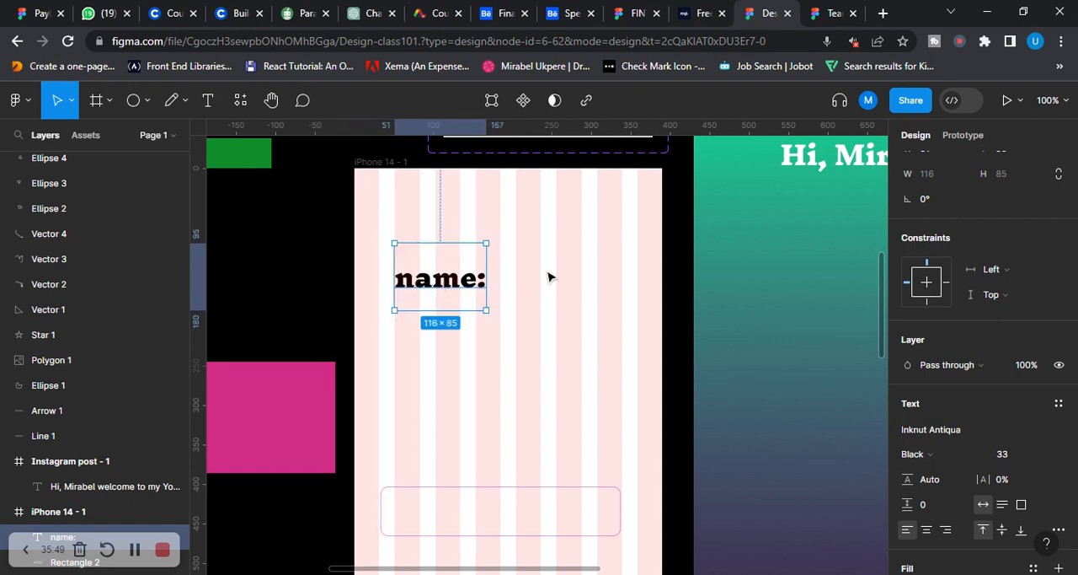
scroll(548, 275, down, 2)
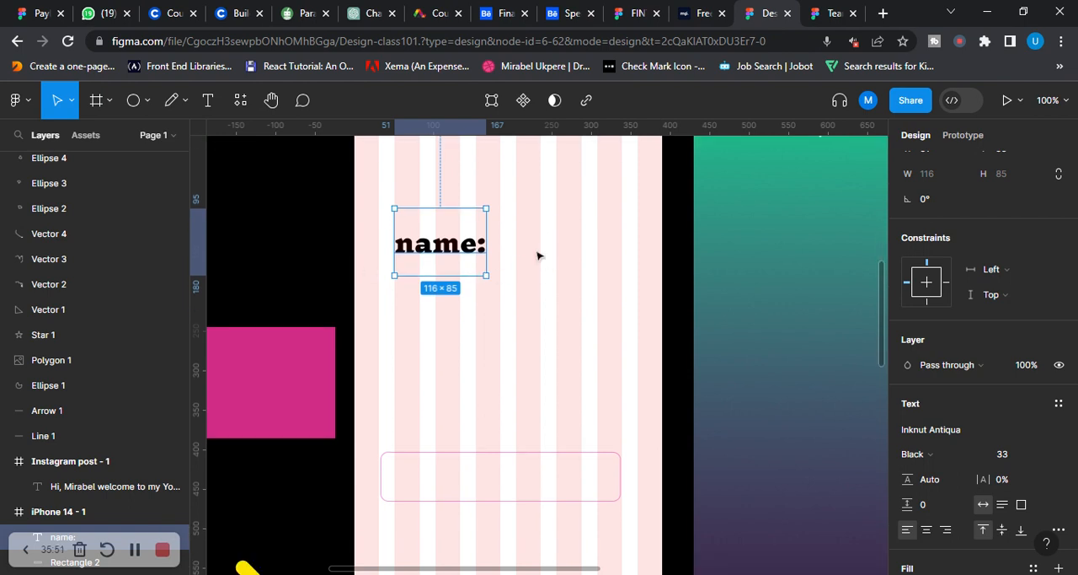
scroll(537, 256, up, 5)
scroll(537, 258, down, 6)
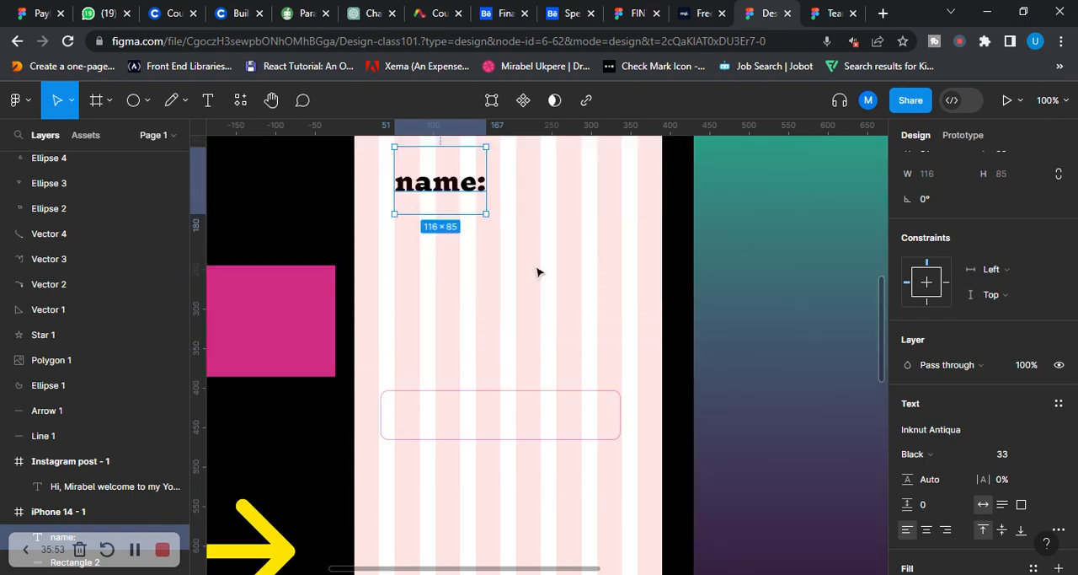
scroll(537, 266, down, 2)
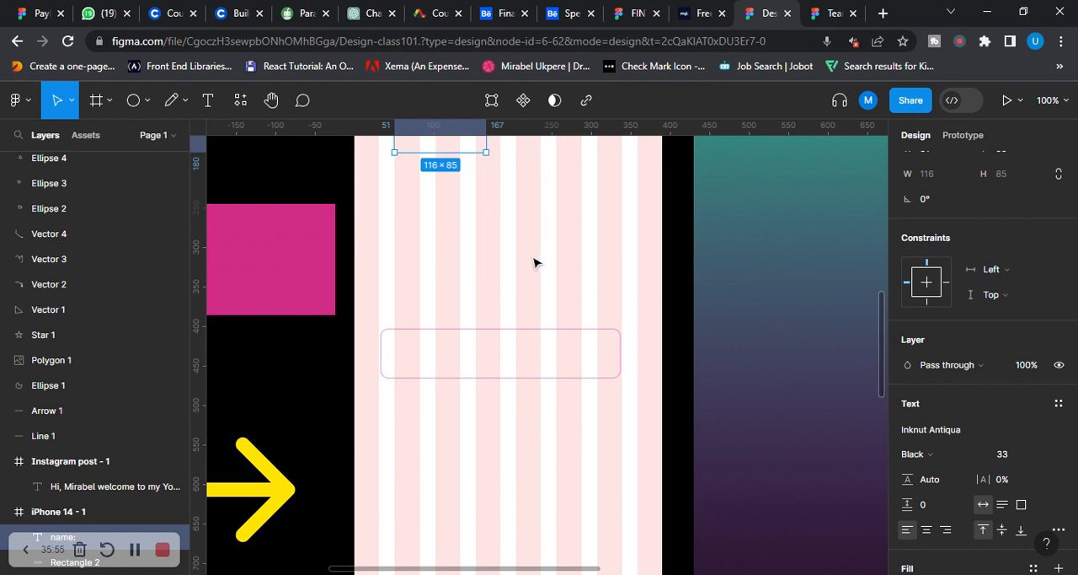
scroll(518, 261, up, 2)
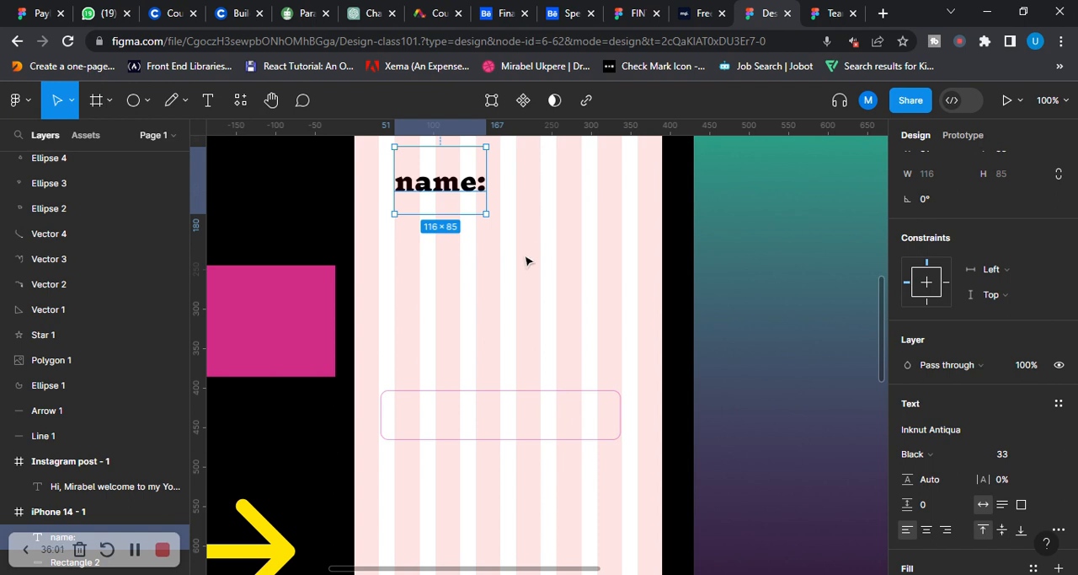
Examine how the "name:" text lines up with the column layout grid in the iPhone 14 - 1 frame
scroll(527, 261, up, 5)
scroll(522, 261, down, 5)
scroll(590, 248, up, 2)
scroll(544, 249, up, 5)
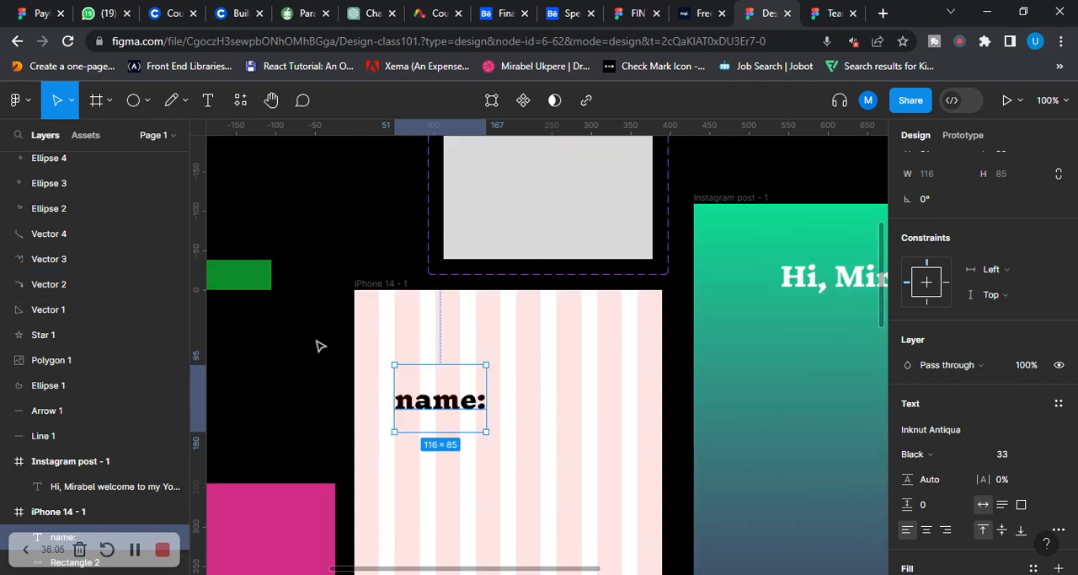
scroll(392, 306, down, 1)
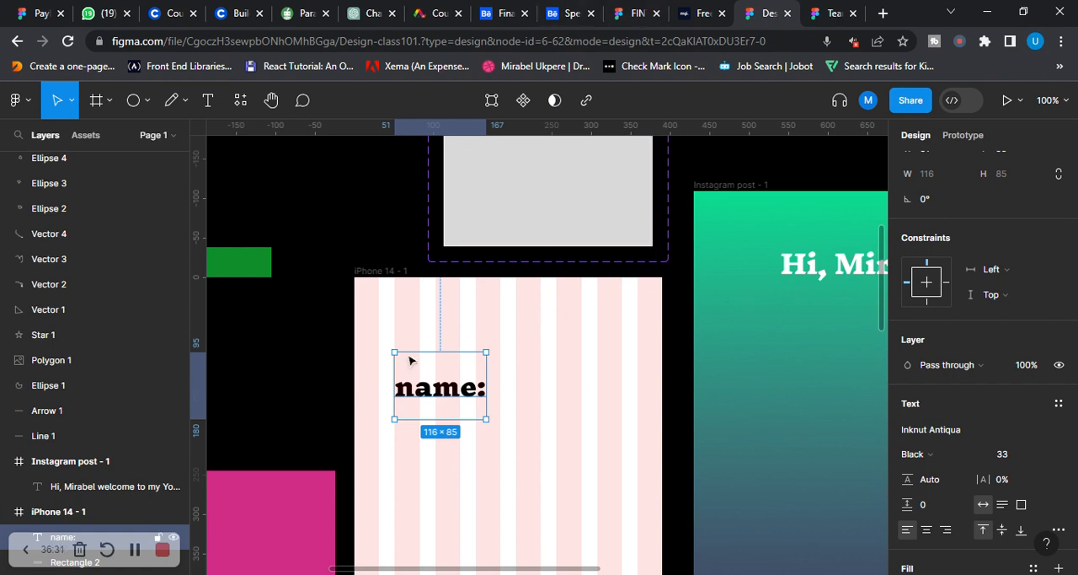
scroll(412, 359, down, 1)
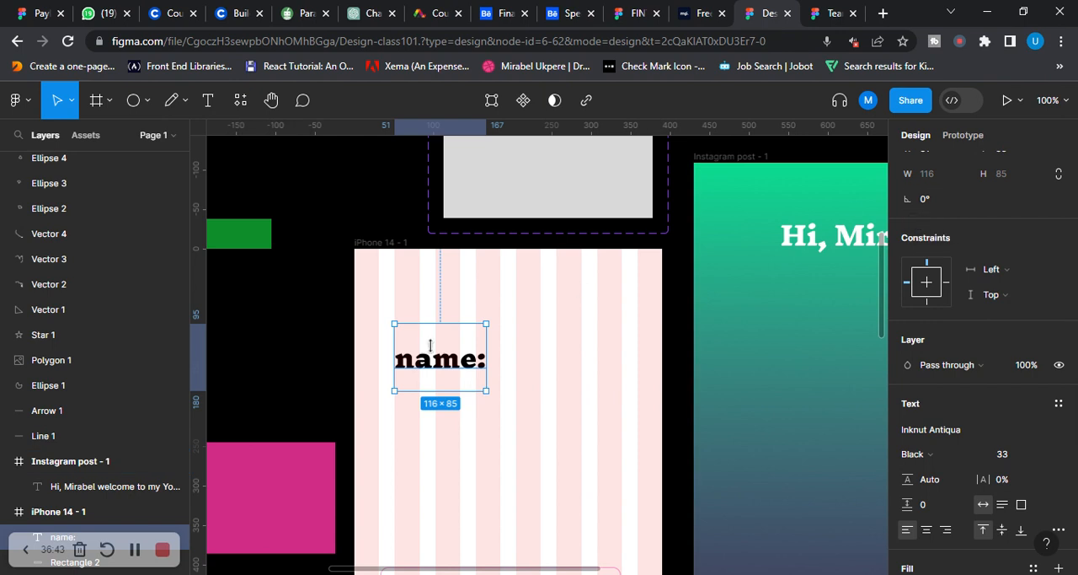
scroll(455, 304, down, 2)
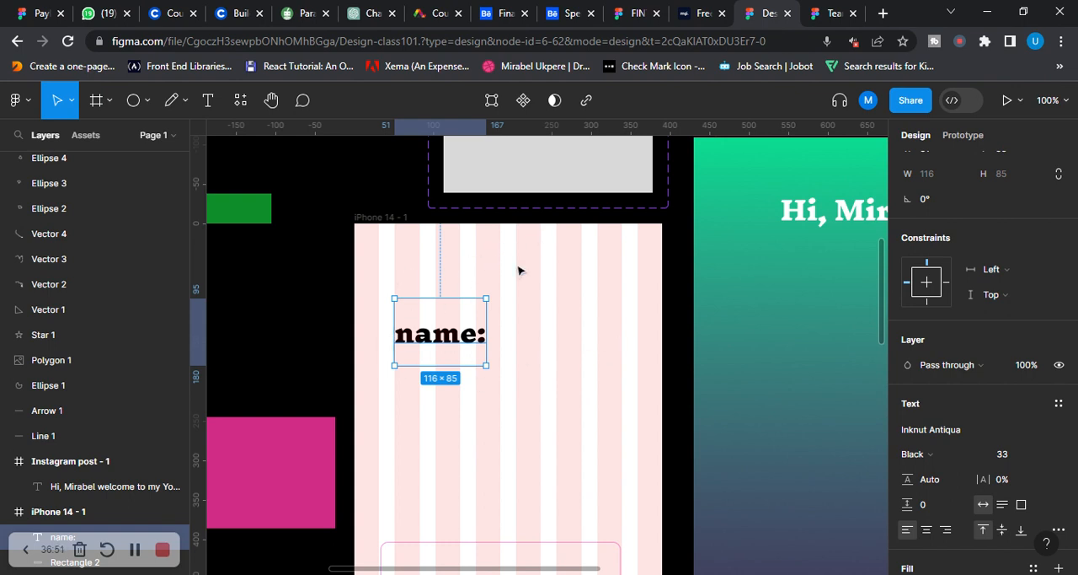
scroll(517, 269, down, 1)
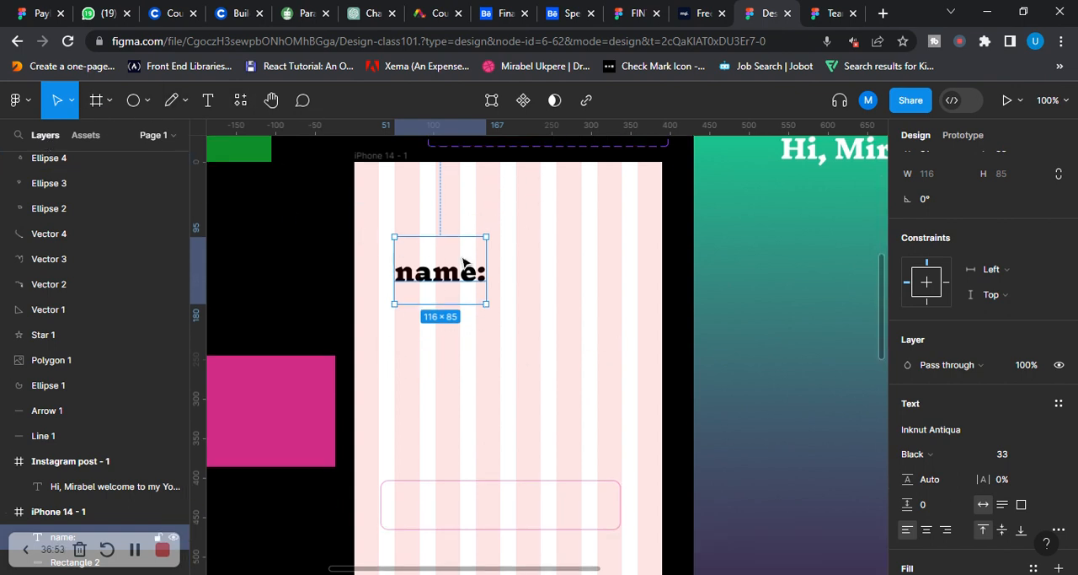
scroll(327, 214, up, 1)
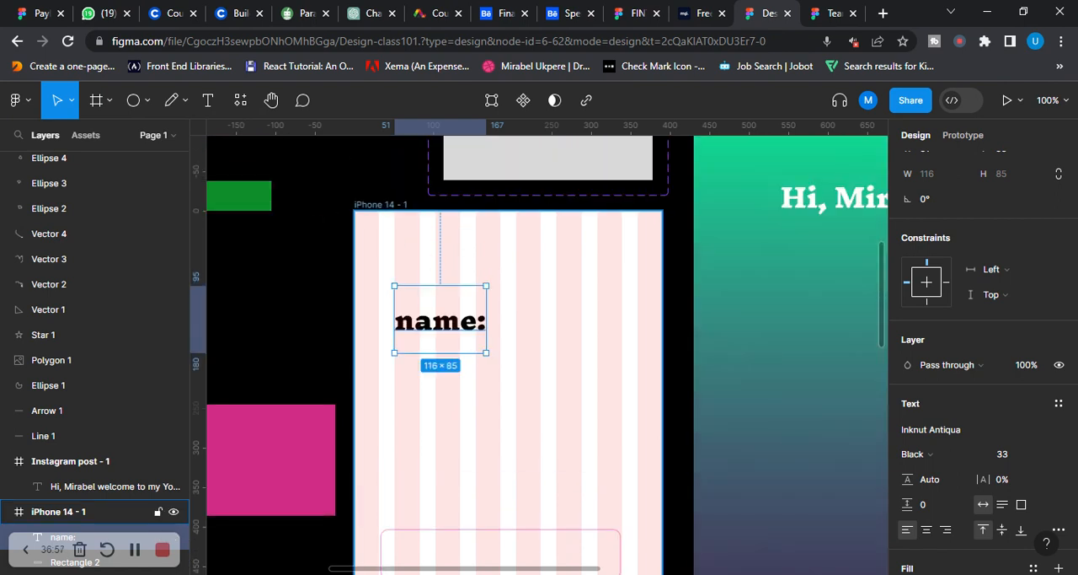
View the Frame tool's preset sizes, and return to the Move tool with the "name:" text deselected
click(110, 102)
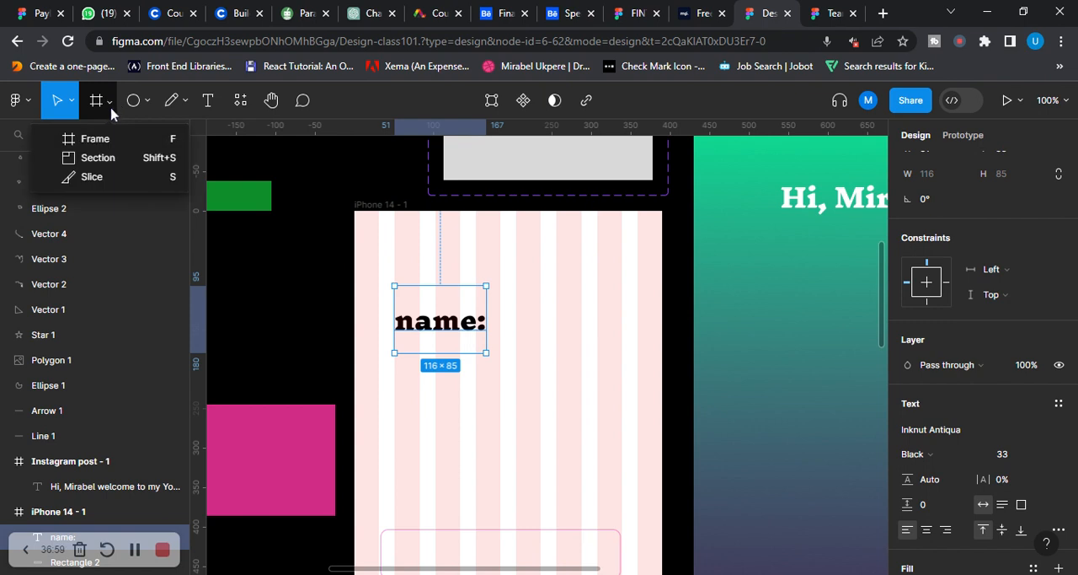
click(110, 145)
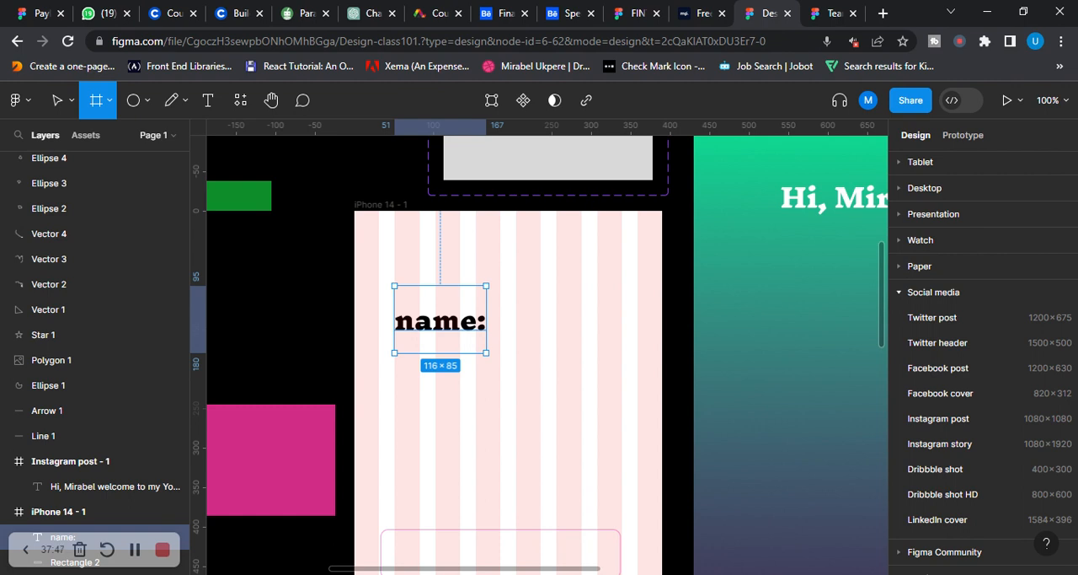
scroll(411, 334, down, 3)
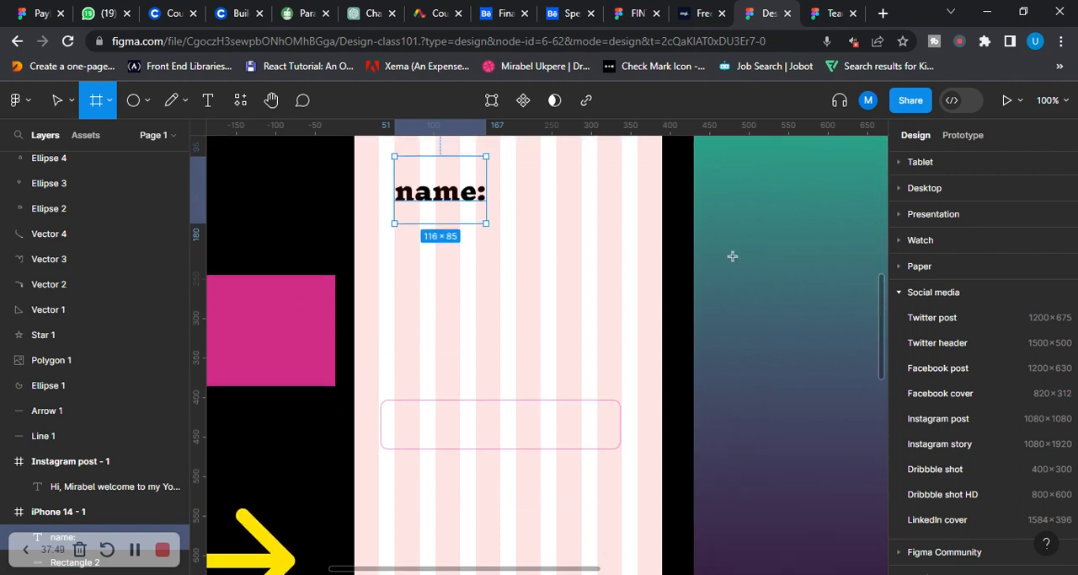
click(72, 100)
click(67, 138)
click(293, 182)
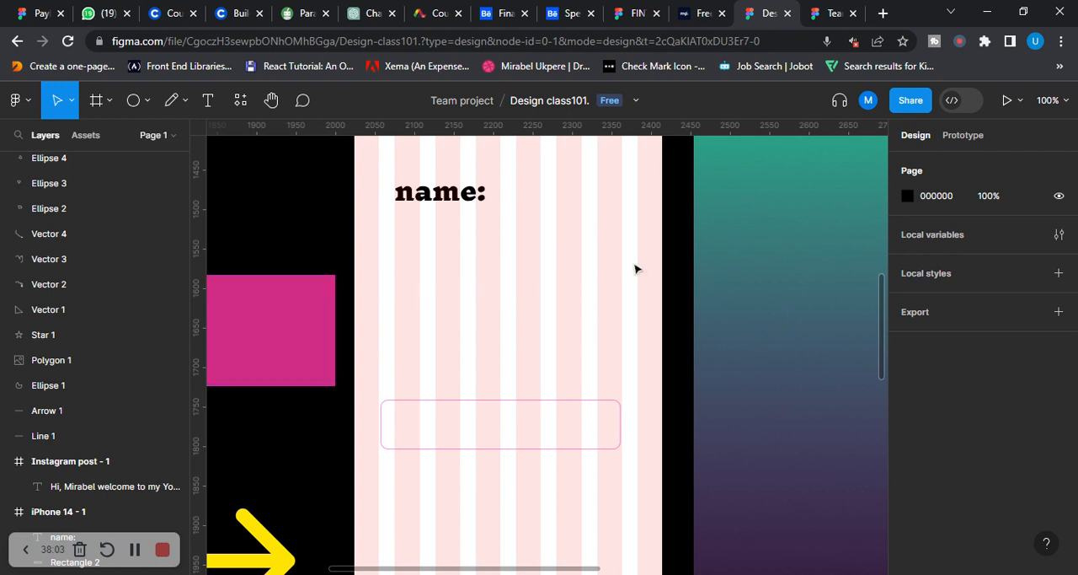
scroll(440, 287, up, 5)
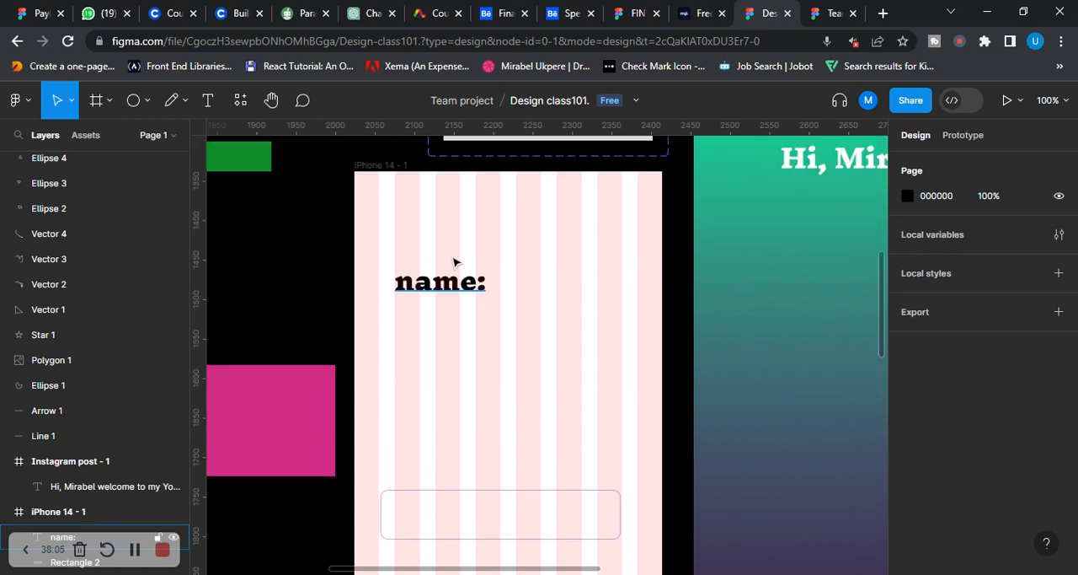
scroll(582, 236, up, 10)
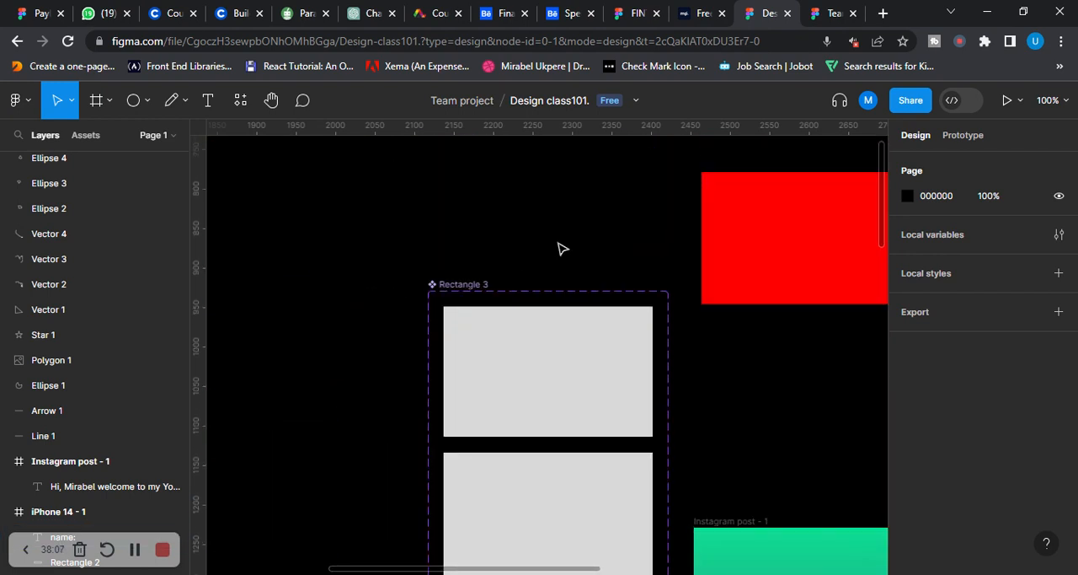
scroll(568, 257, down, 2)
scroll(587, 252, down, 7)
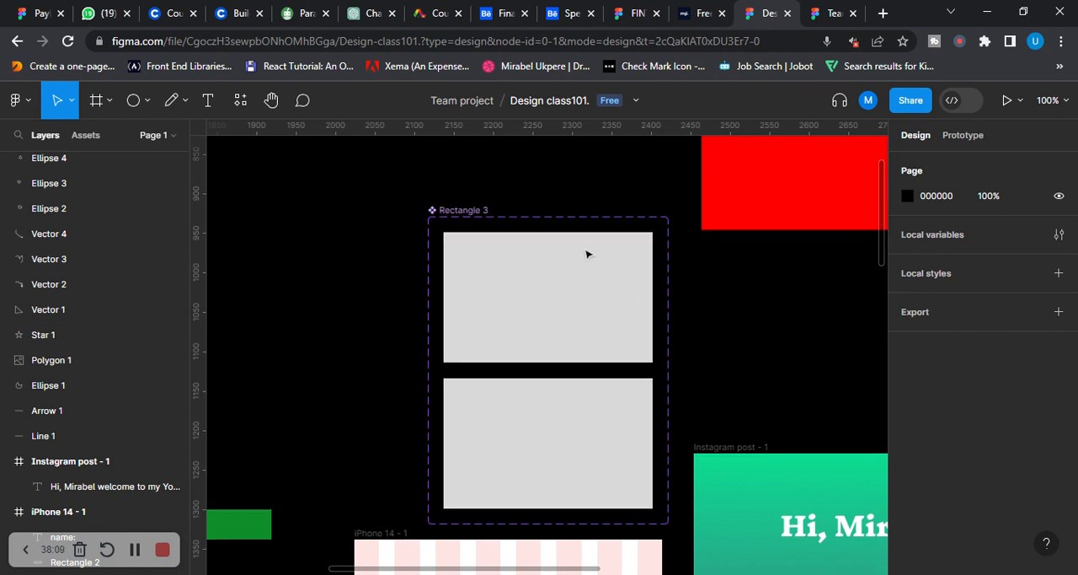
scroll(587, 252, down, 4)
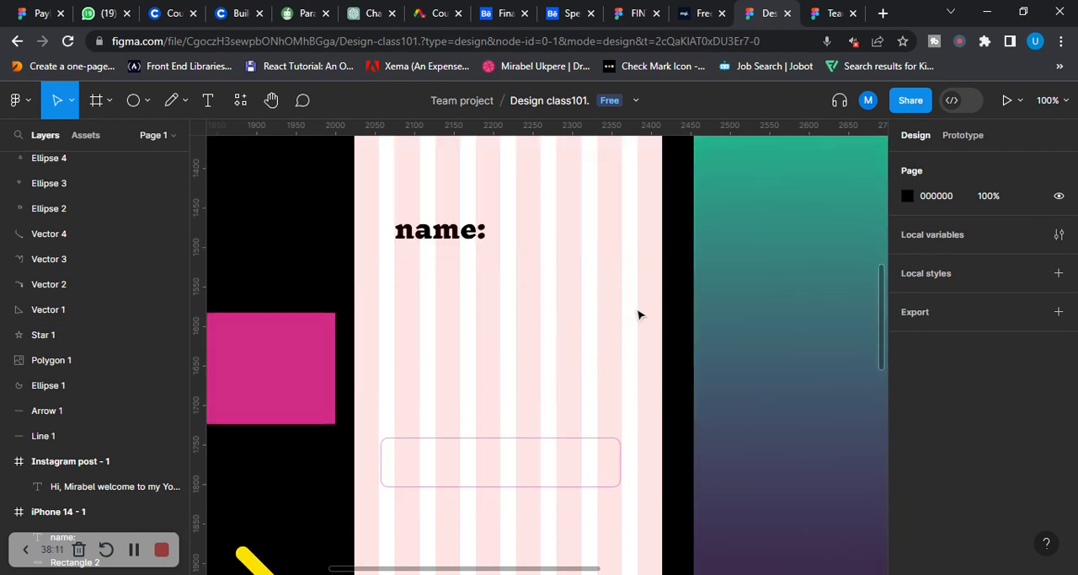